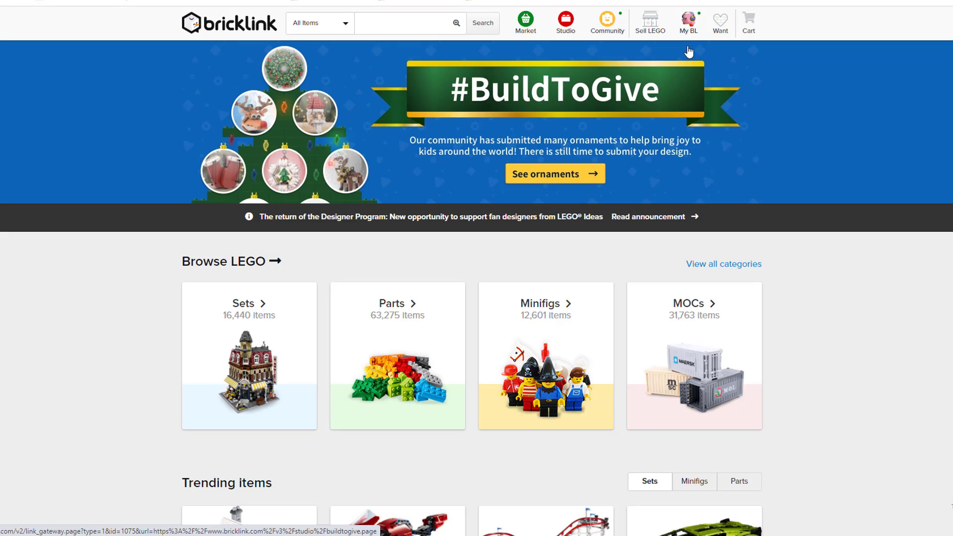
Step: Open the Wanted Lists page and check how many wanted lists there are
mouse_move(725, 32)
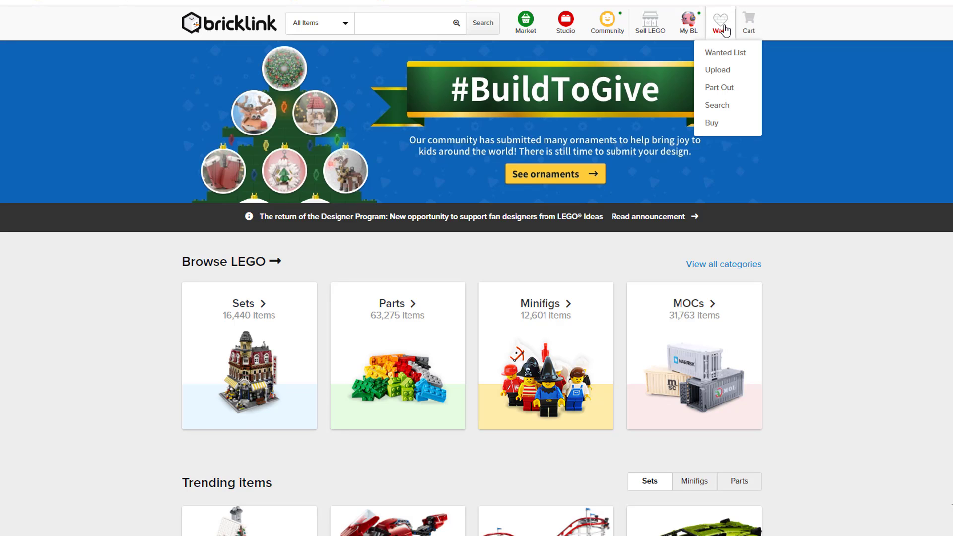
click(717, 56)
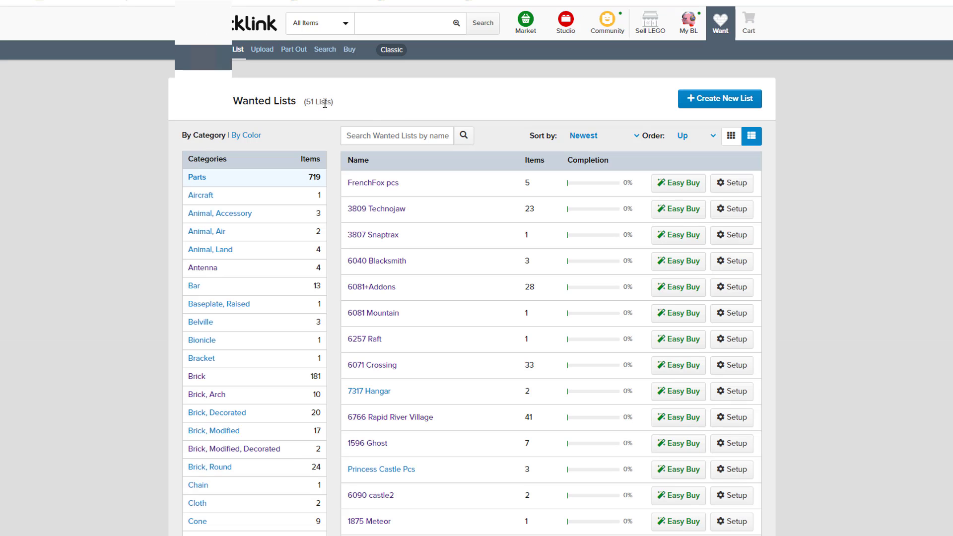
drag(308, 101, 333, 107)
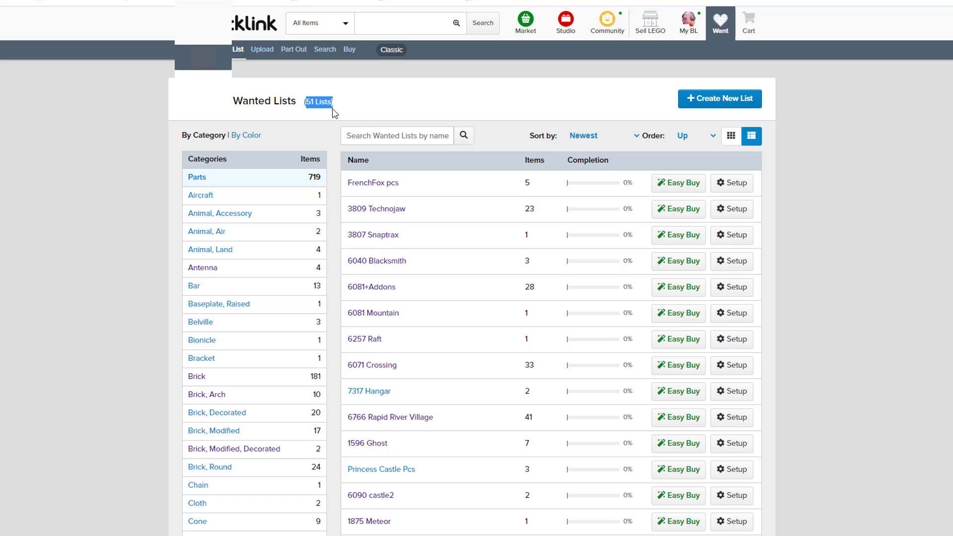
click(368, 100)
Step: Examine the wanted lists, including their item counts and completion, and the 725 Town Plan Need (ABS) list
scroll(448, 104, down, 3)
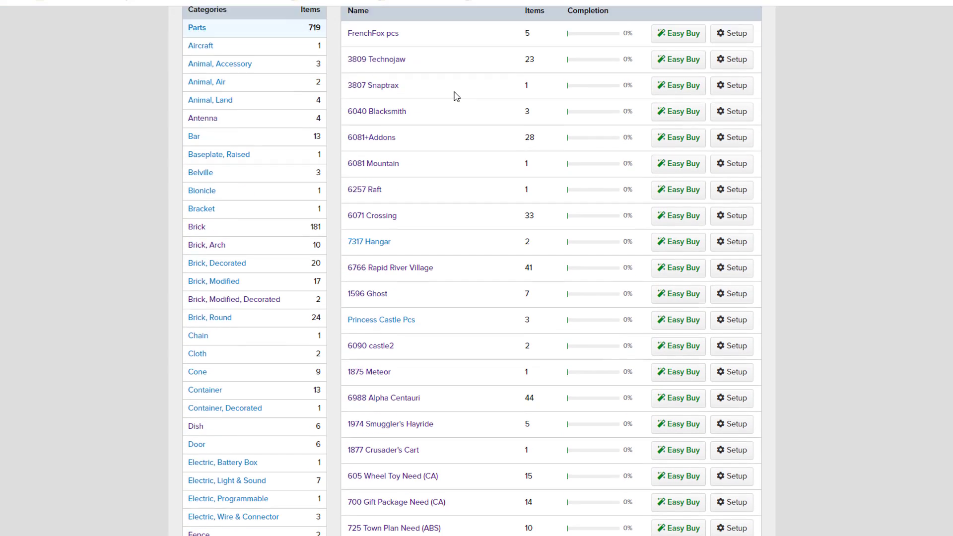
scroll(457, 96, down, 5)
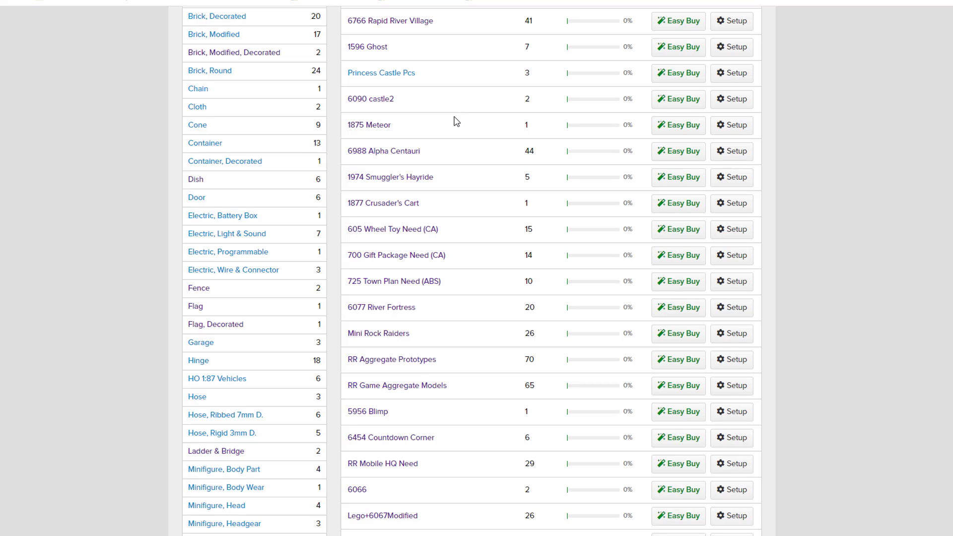
scroll(457, 124, down, 5)
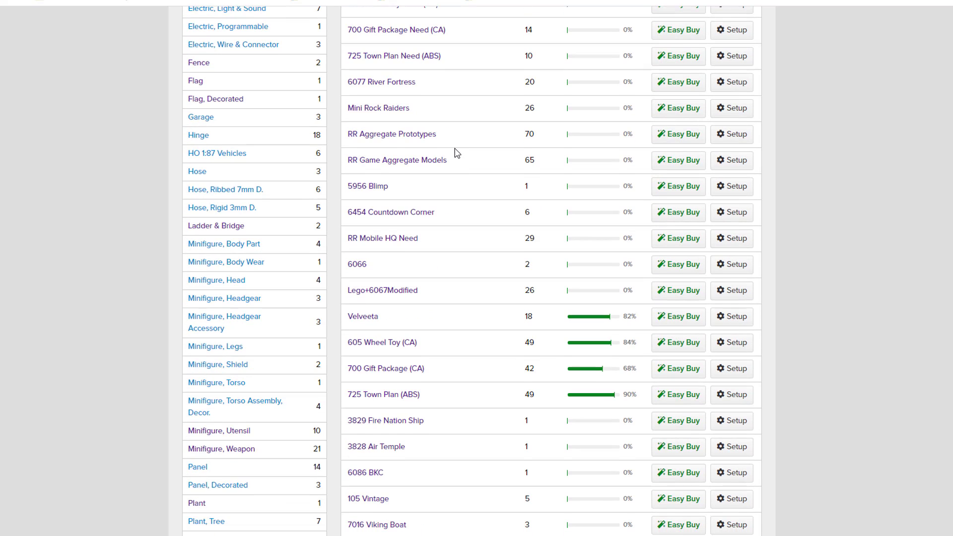
scroll(452, 193, down, 1)
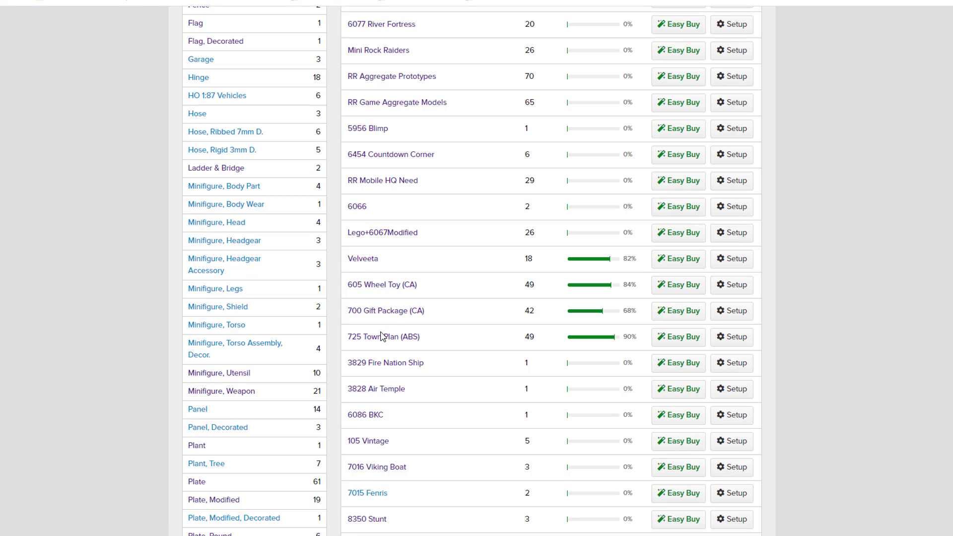
scroll(392, 327, up, 3)
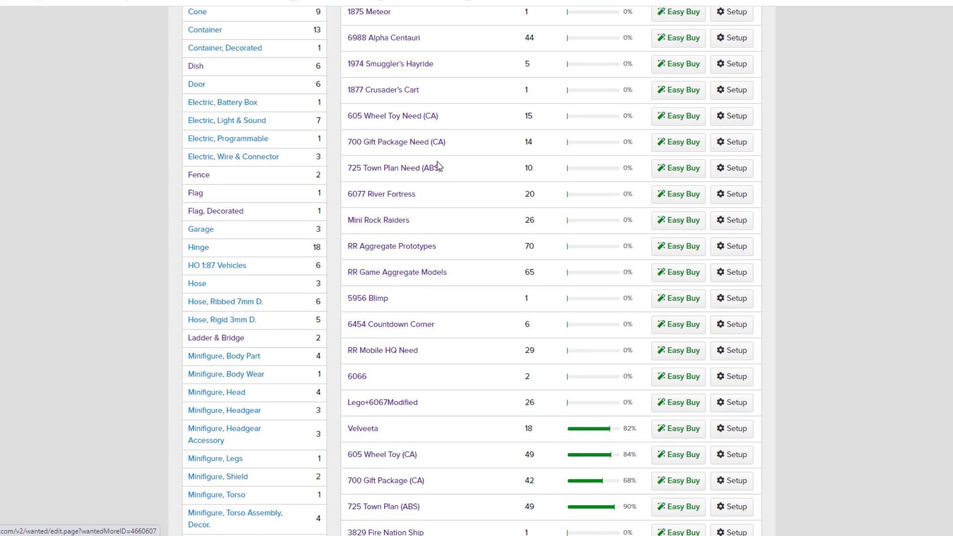
double_click(529, 168)
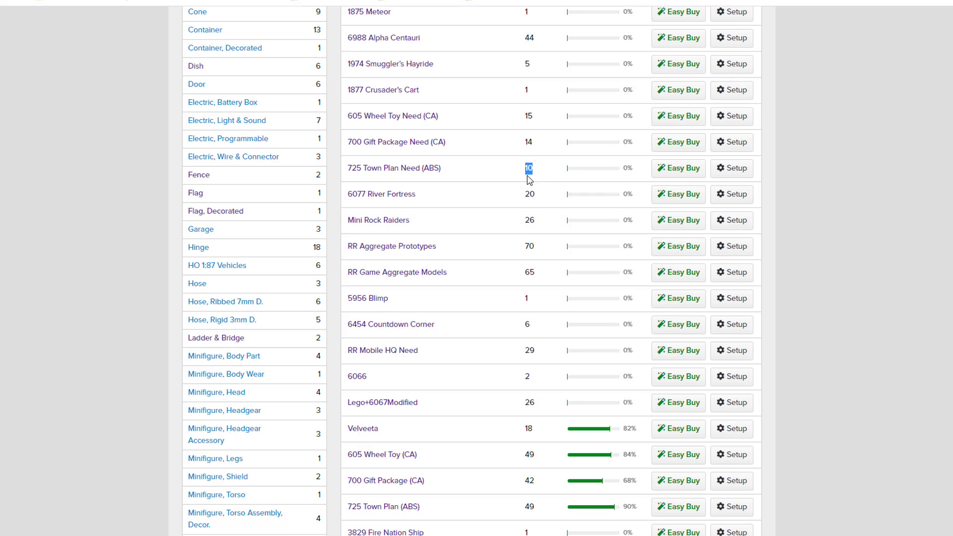
click(501, 178)
scroll(502, 184, up, 4)
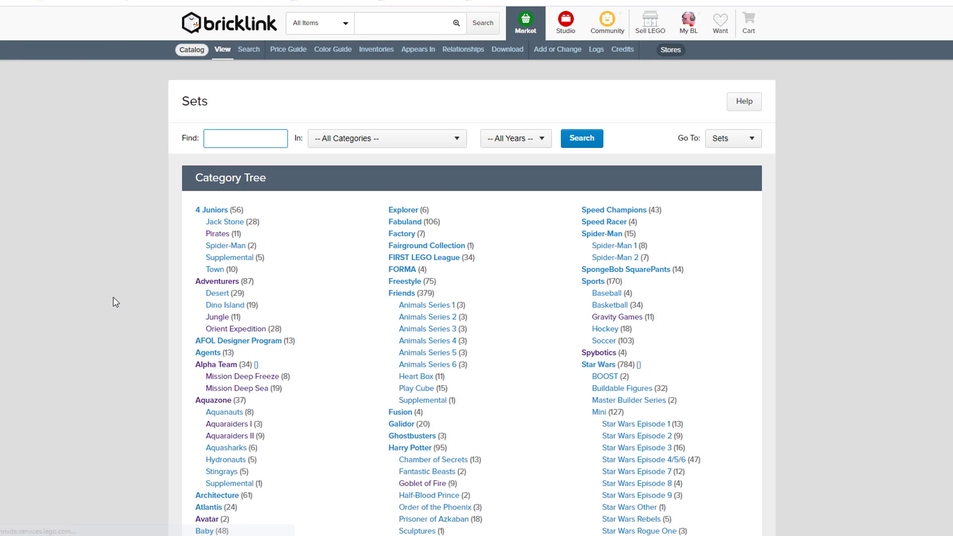
Step: Find the Rock Raiders category in the sets category tree and open it
scroll(327, 175, down, 1)
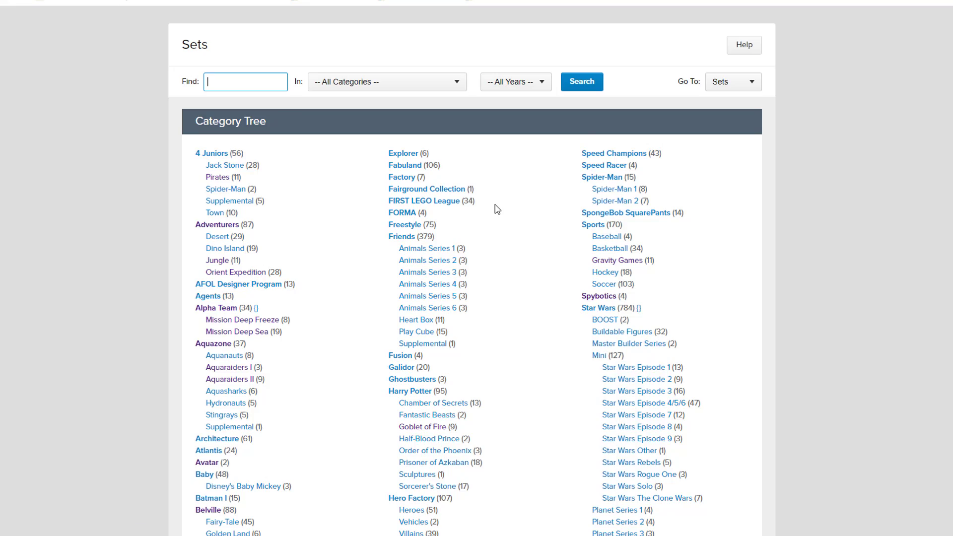
scroll(498, 225, down, 20)
scroll(412, 234, down, 4)
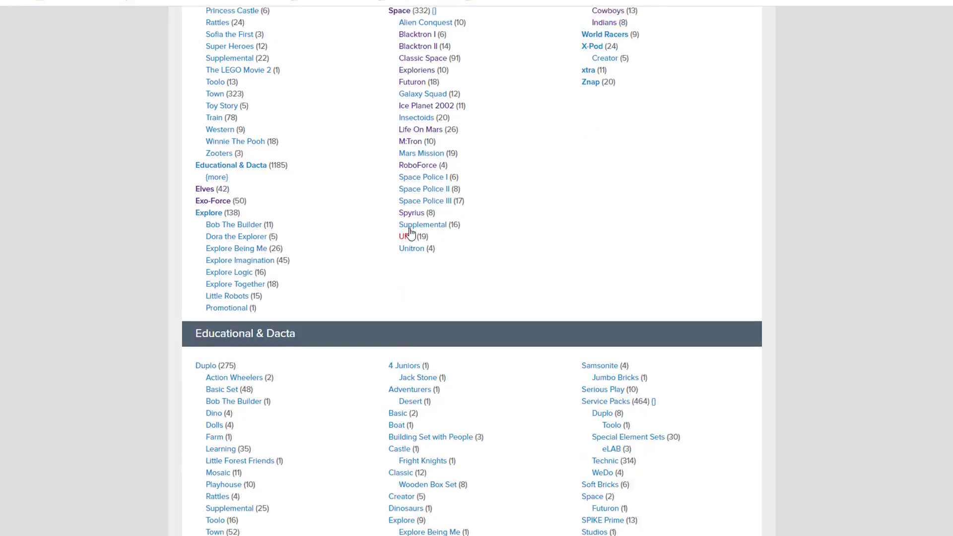
scroll(415, 238, up, 10)
scroll(415, 247, up, 5)
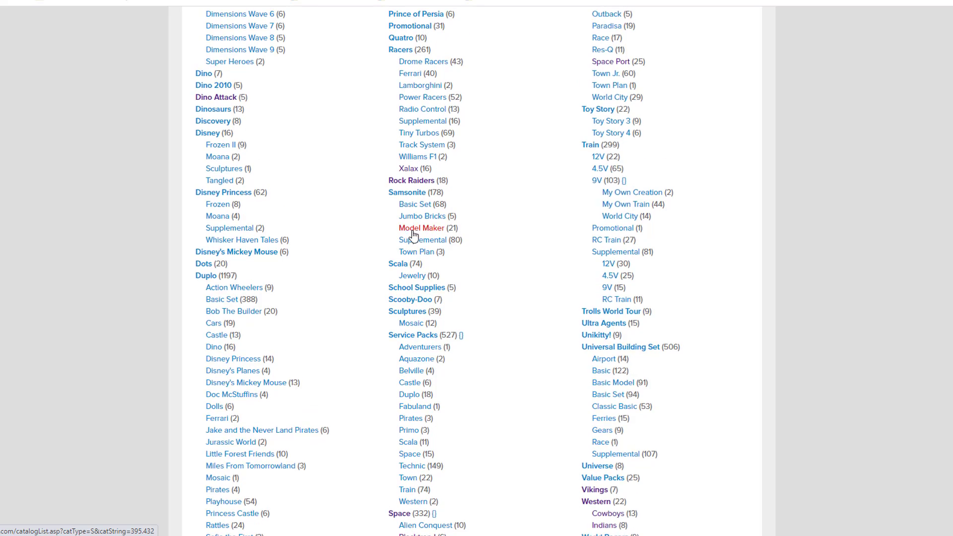
click(415, 296)
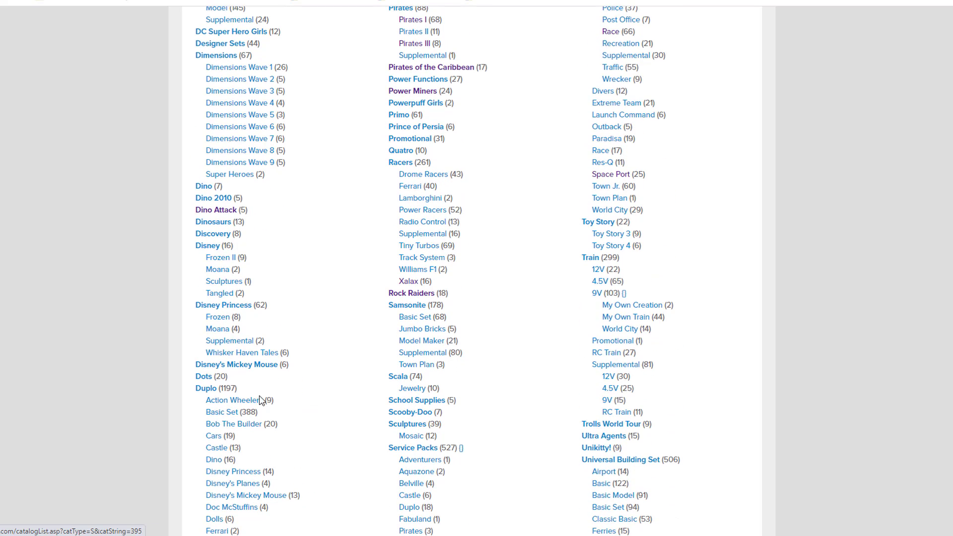
Step: Open the Loader - Dozer set (4950-1) from the Rock Raiders list and show its price guide
scroll(297, 297, down, 10)
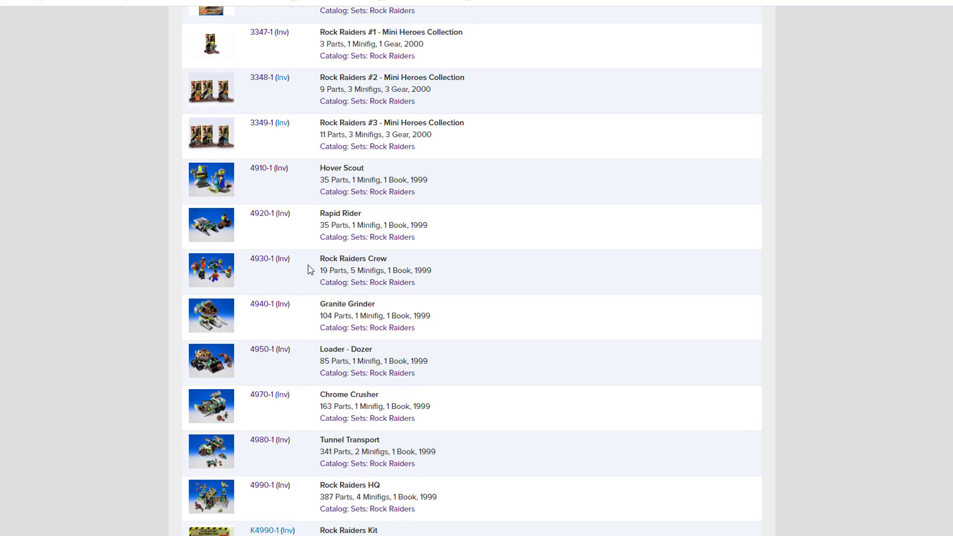
scroll(266, 294, down, 1)
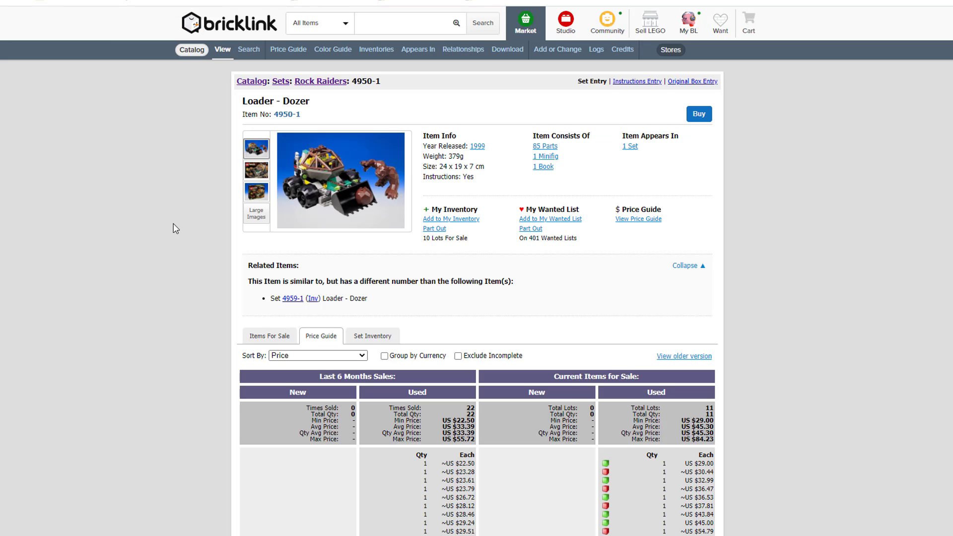
scroll(173, 228, down, 1)
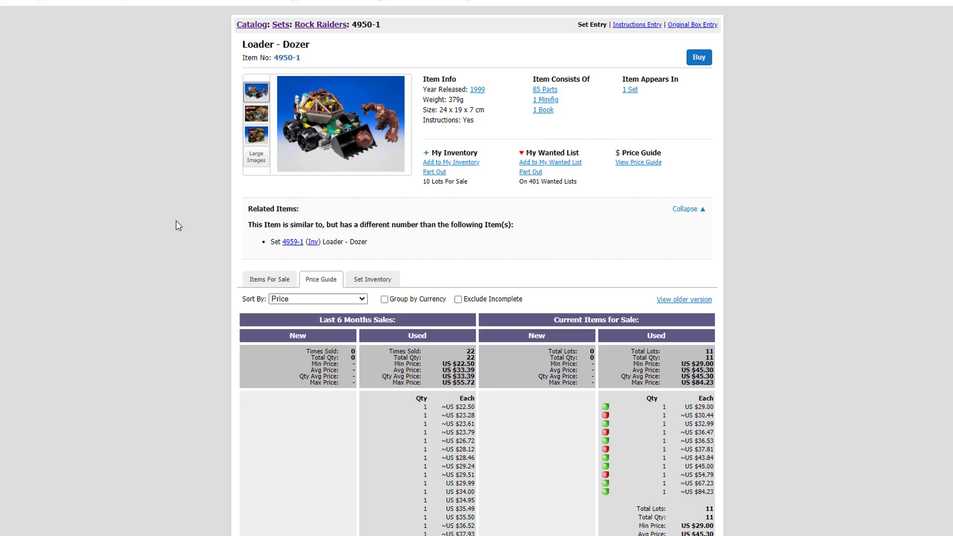
click(276, 285)
click(325, 286)
scroll(413, 220, down, 1)
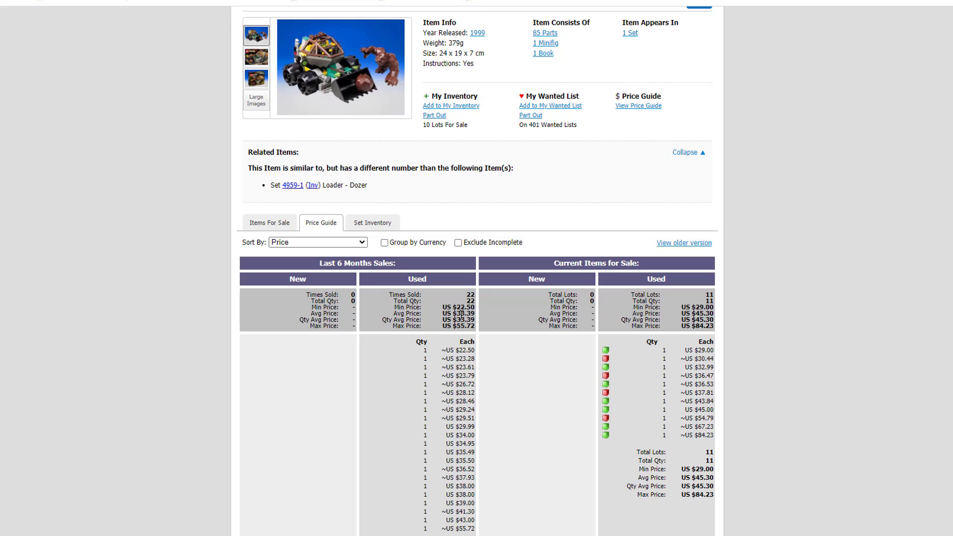
Step: Check the average price of used Loader - Dozer sets sold over the last 6 months
drag(461, 314, 486, 320)
click(458, 315)
drag(458, 314, 469, 314)
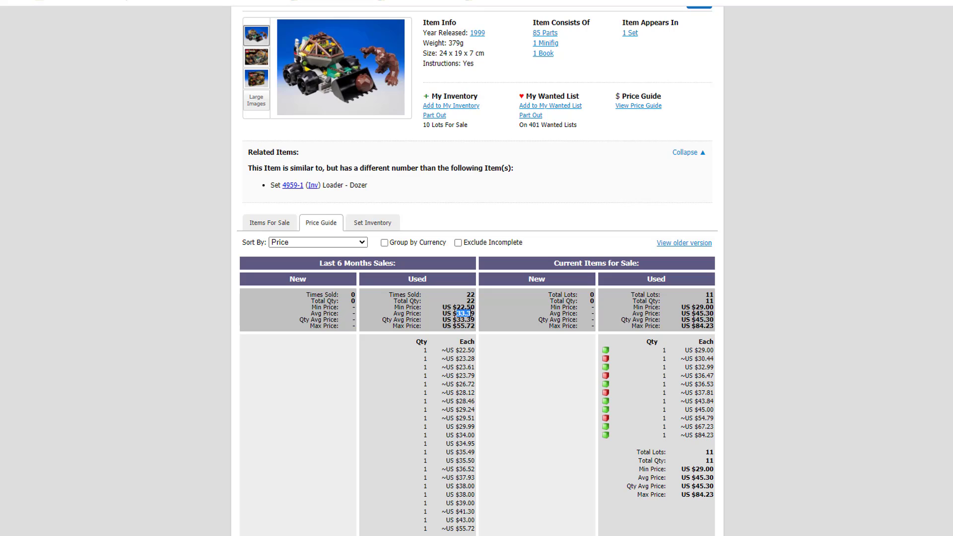
drag(457, 313, 475, 311)
click(458, 313)
Step: Compare the average used price of the current items for sale with the average of the last 6 months' sales
drag(556, 263, 647, 263)
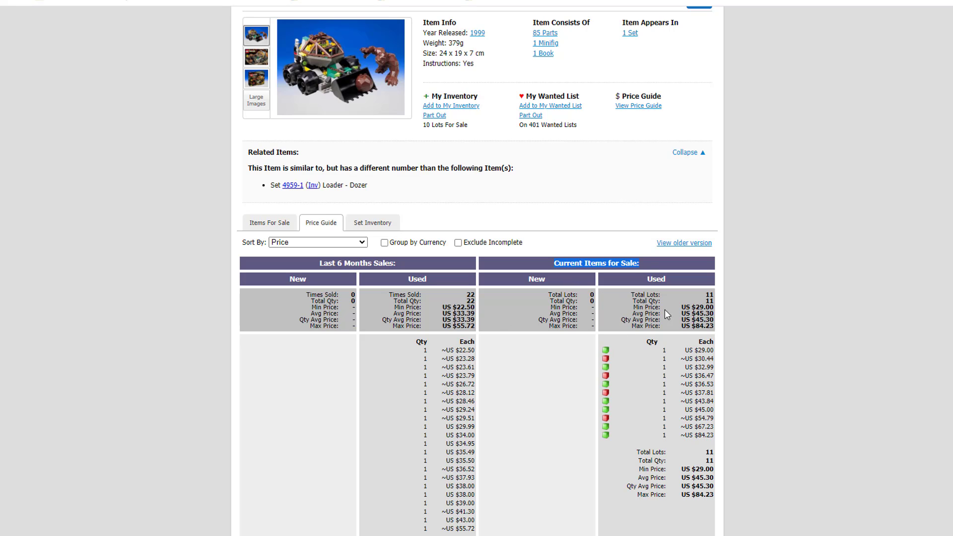
drag(696, 313, 716, 321)
click(693, 308)
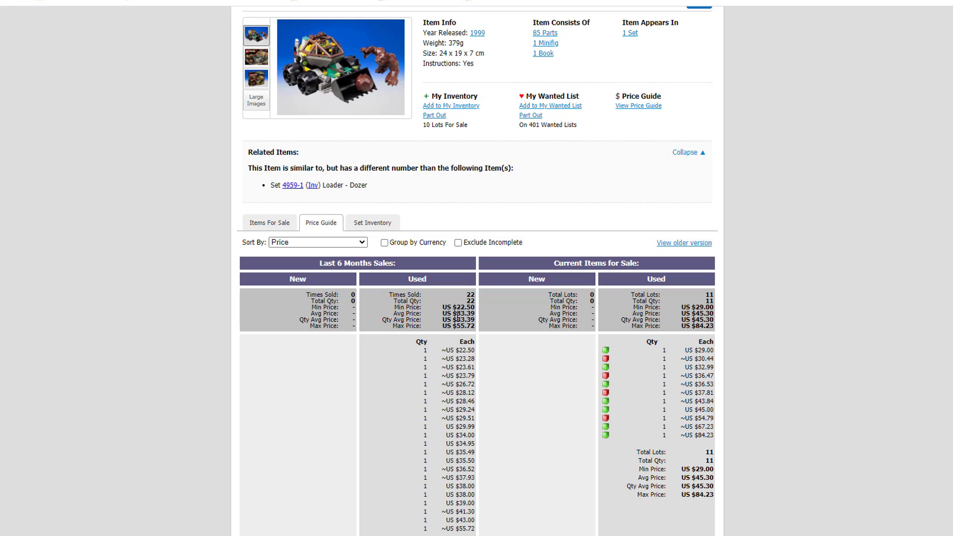
drag(457, 319, 476, 314)
click(666, 315)
click(643, 304)
drag(691, 314, 710, 313)
click(709, 313)
drag(455, 313, 475, 312)
Step: Show the Loader - Dozer items for sale and review the number of offers and their descriptions
click(196, 242)
click(283, 227)
scroll(416, 225, down, 2)
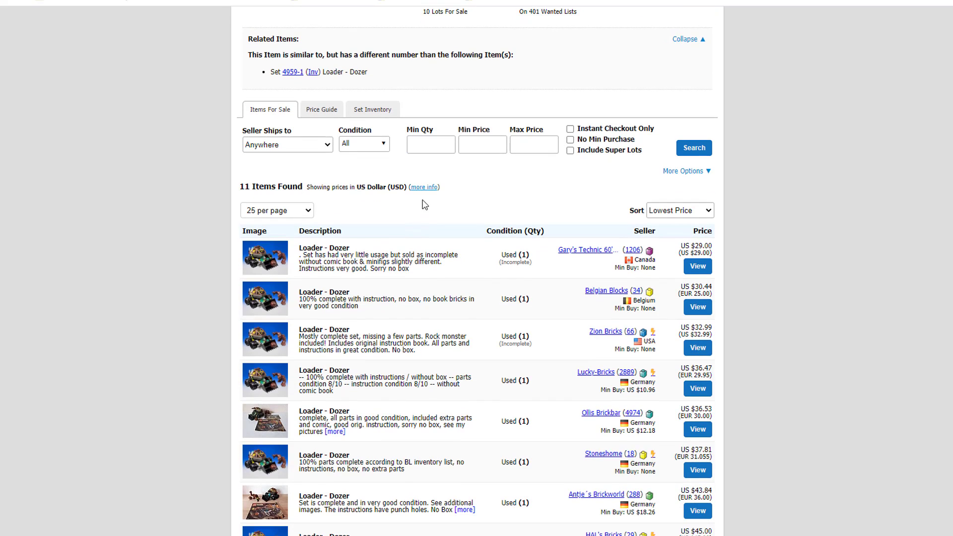
drag(239, 187, 297, 188)
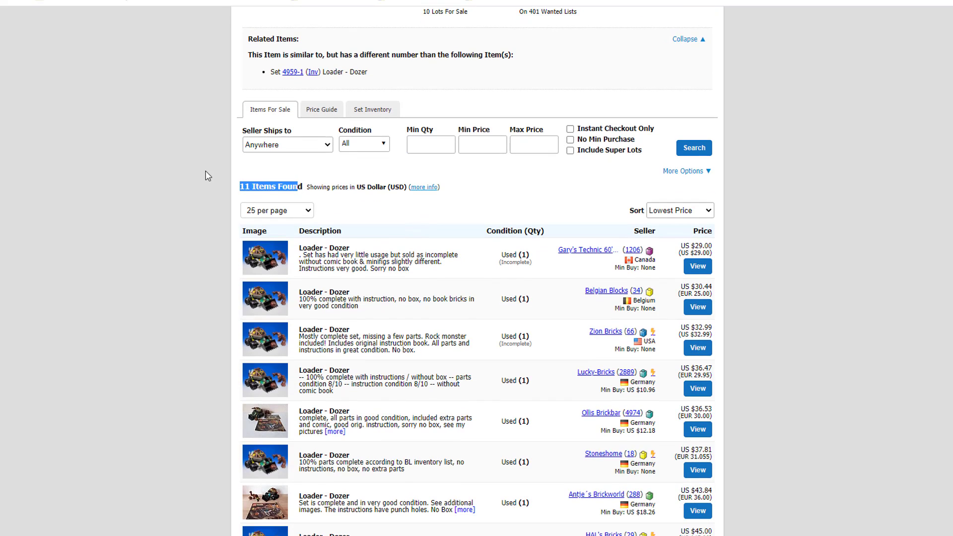
click(198, 177)
scroll(318, 117, down, 2)
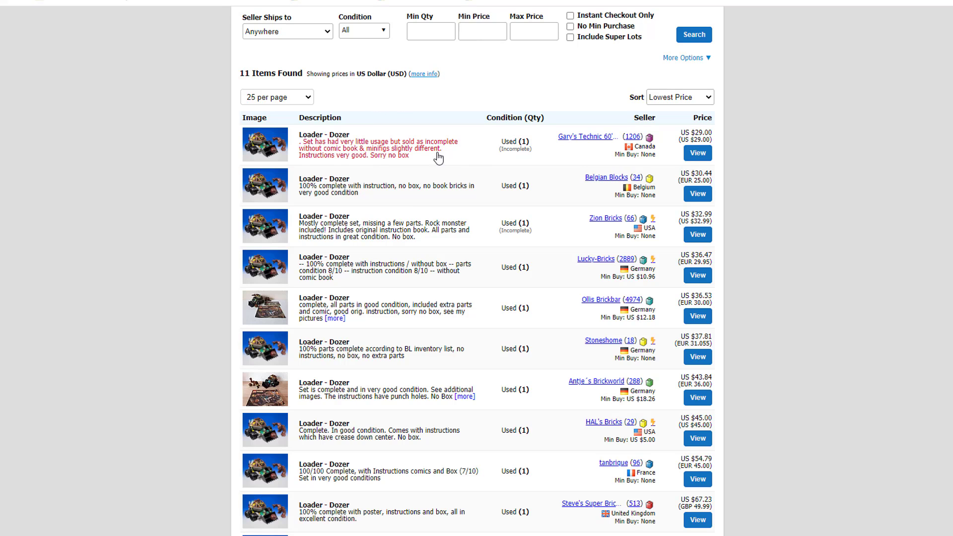
mouse_move(503, 146)
mouse_down()
mouse_move(539, 154)
mouse_move(502, 149)
mouse_up()
Step: Open the set's book inventory and view the enlarged cover of the Rock Raiders mini comic book
scroll(411, 153, up, 3)
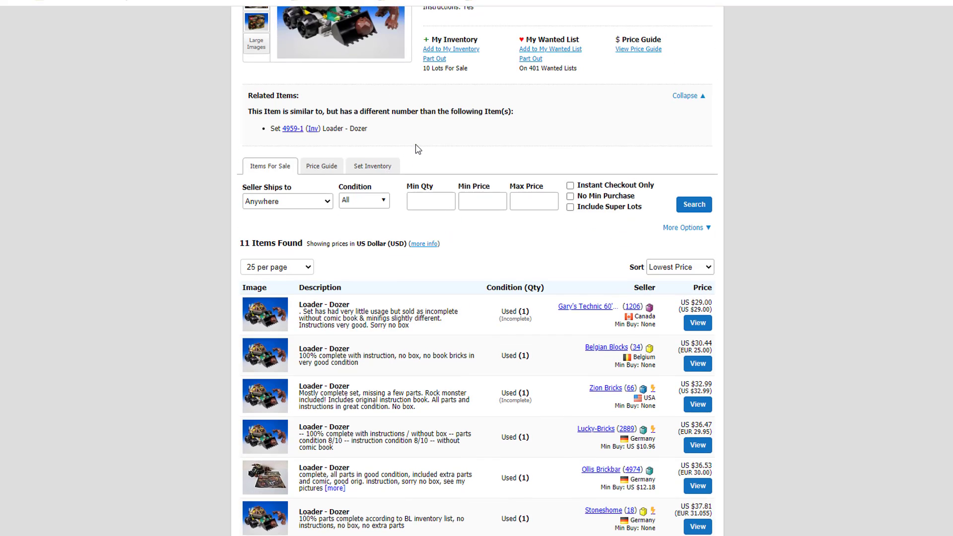
scroll(418, 149, up, 2)
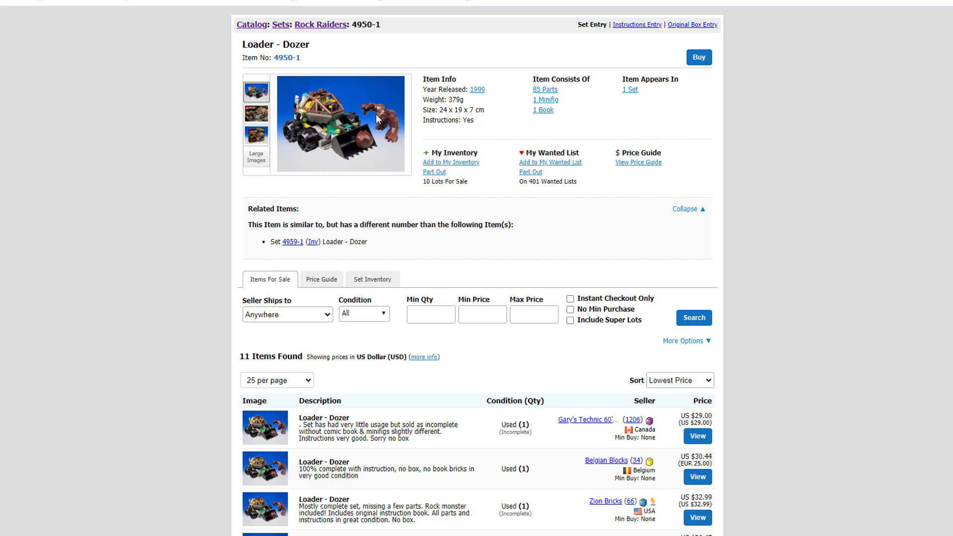
click(546, 113)
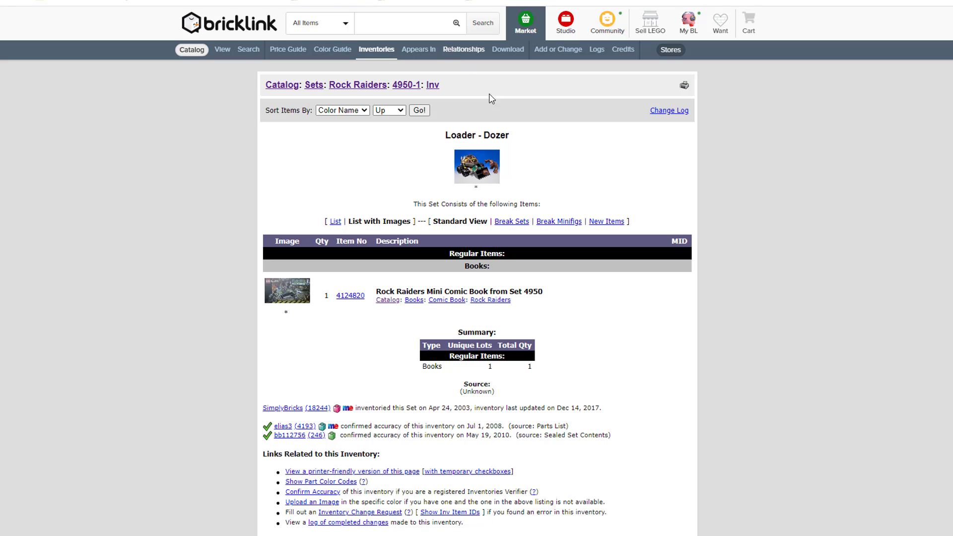
click(306, 296)
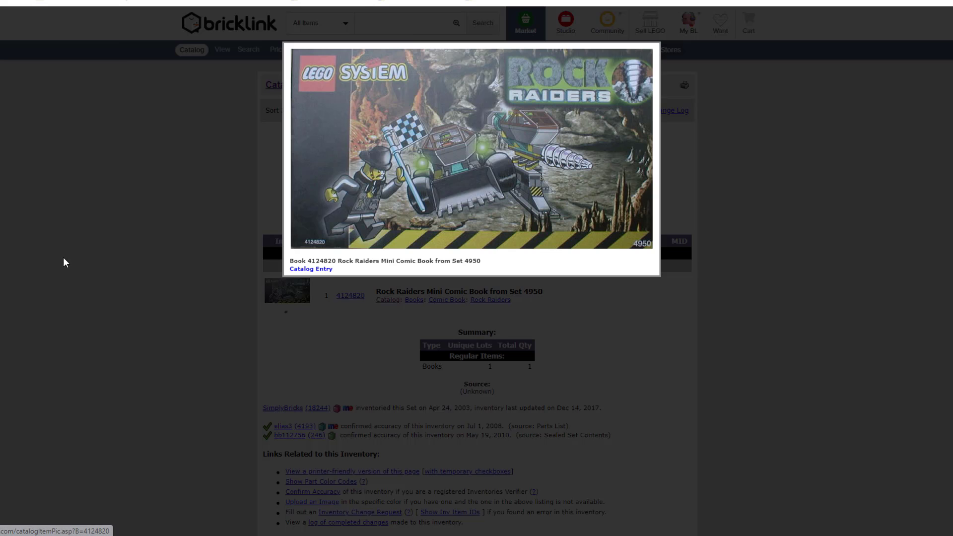
click(147, 242)
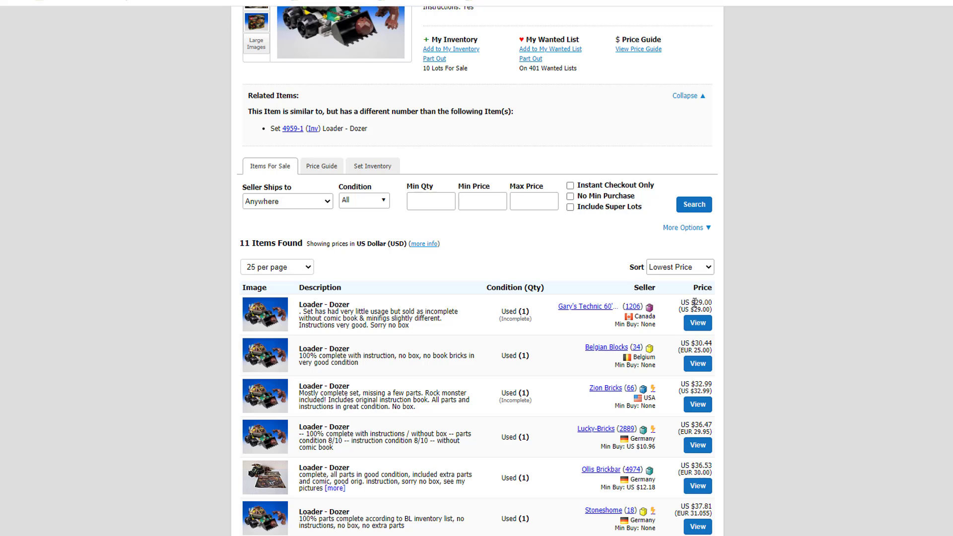
Step: Examine the price and description of the cheapest Loader - Dozer offer
drag(695, 302, 710, 304)
click(749, 269)
scroll(553, 234, down, 2)
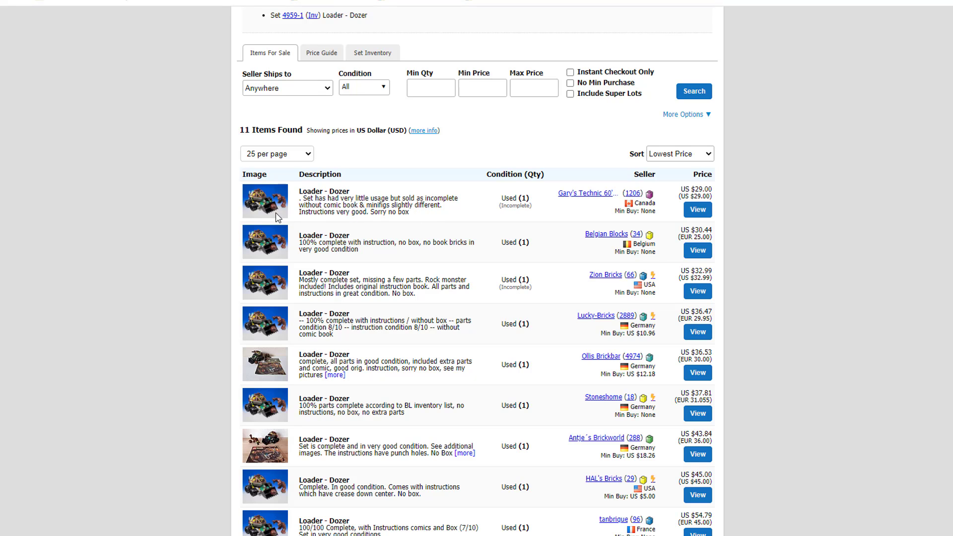
scroll(370, 219, up, 2)
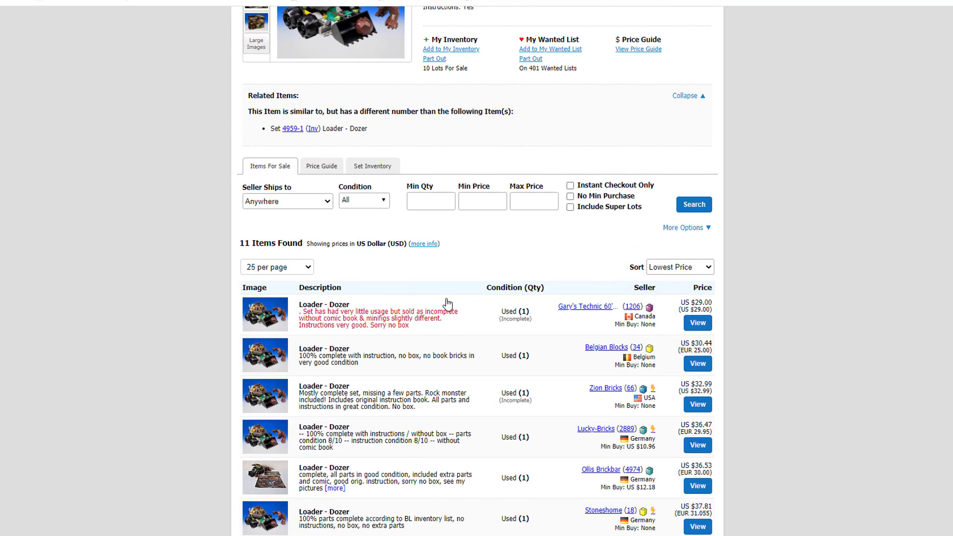
Step: Open the cheapest offer in the Canadian seller's store, read its description, and return to the set page
click(597, 307)
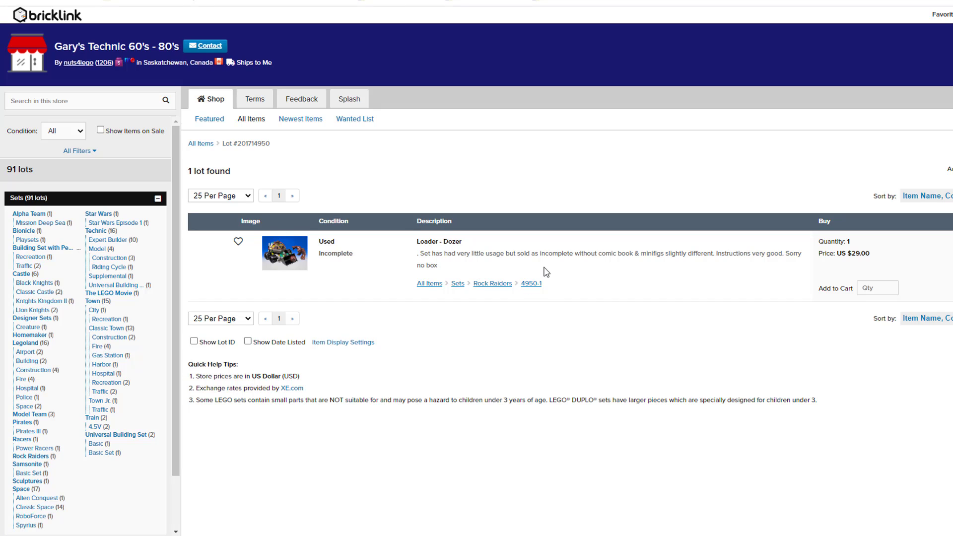
drag(580, 256, 646, 257)
click(643, 266)
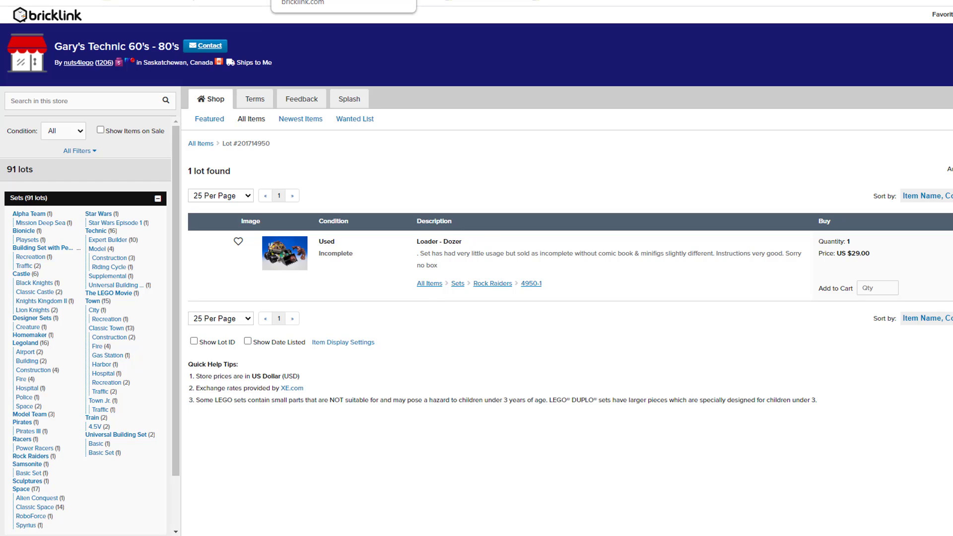
click(344, 0)
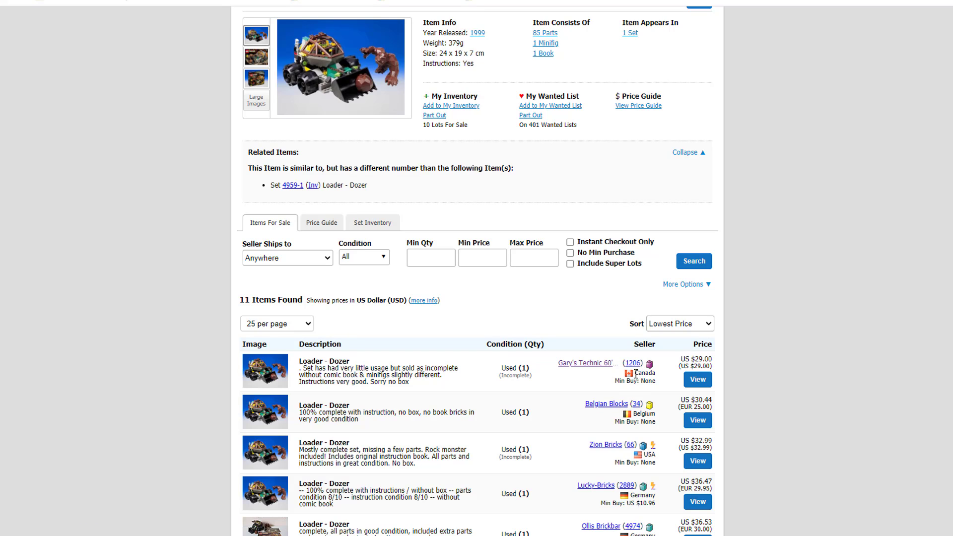
Step: Check the seller countries of the Loader - Dozer offers, starting with the cheapest one
drag(634, 372, 660, 378)
click(763, 285)
drag(636, 372, 765, 302)
click(766, 302)
scroll(655, 300, down, 2)
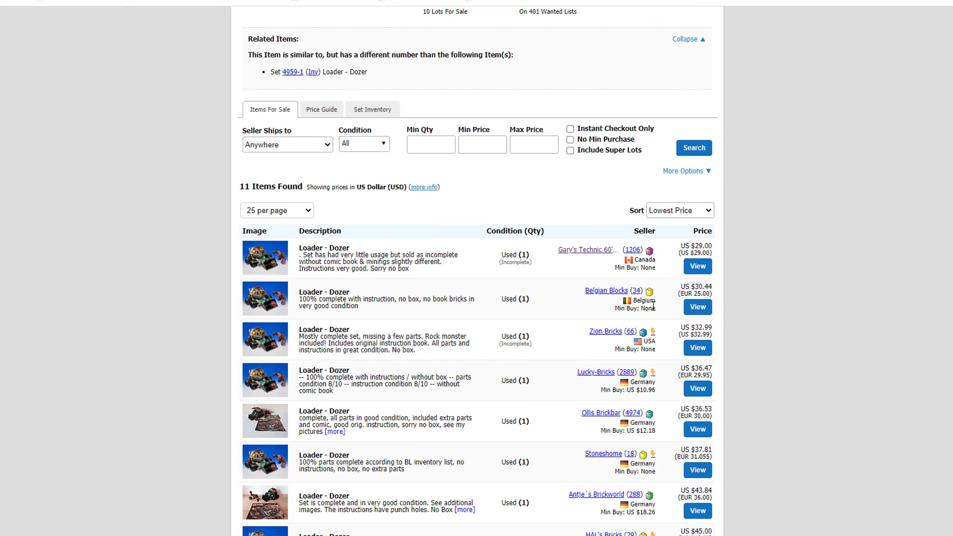
Step: Read the description of the Belgian seller's Loader - Dozer offer and open that offer
drag(642, 342, 717, 330)
click(753, 298)
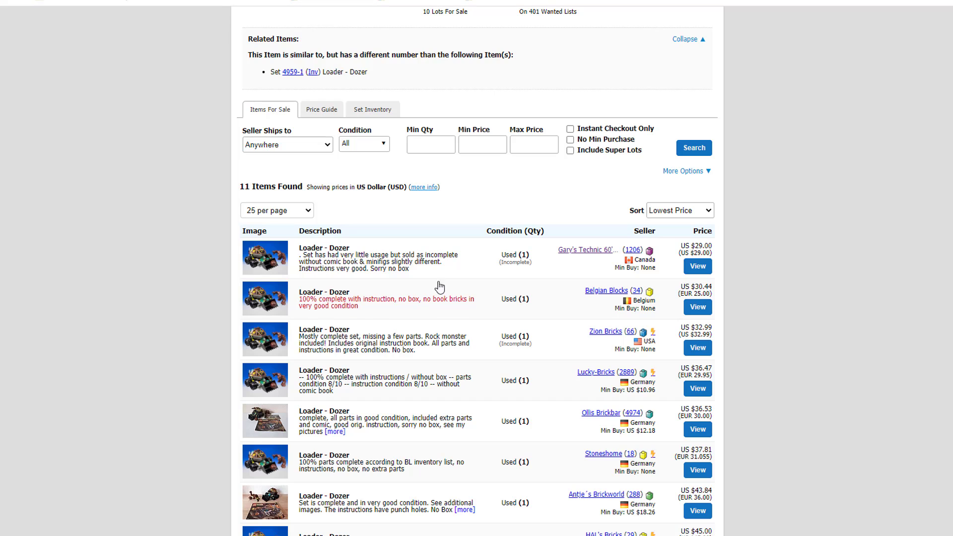
click(698, 306)
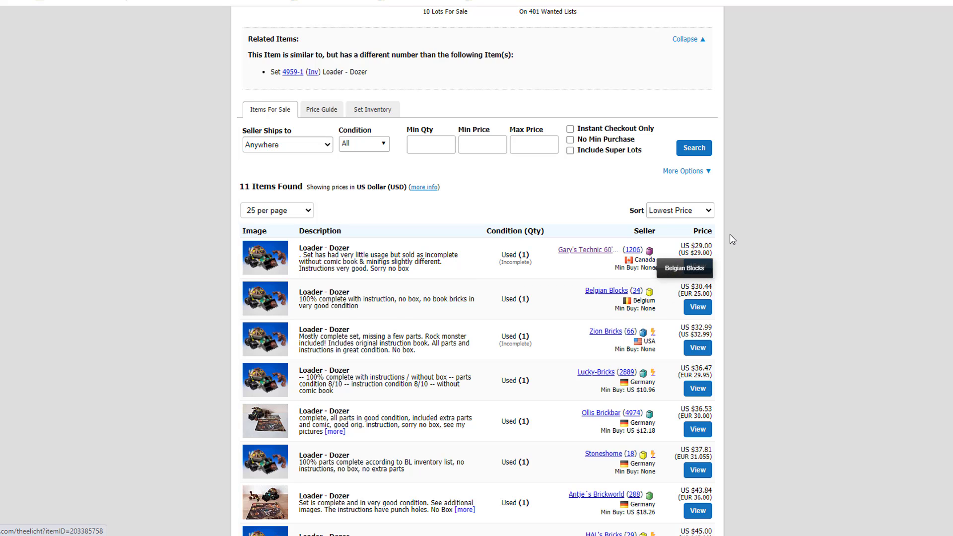
Step: View the enlarged images of the Loader - Dozer set and close the image viewer
scroll(877, 237, up, 3)
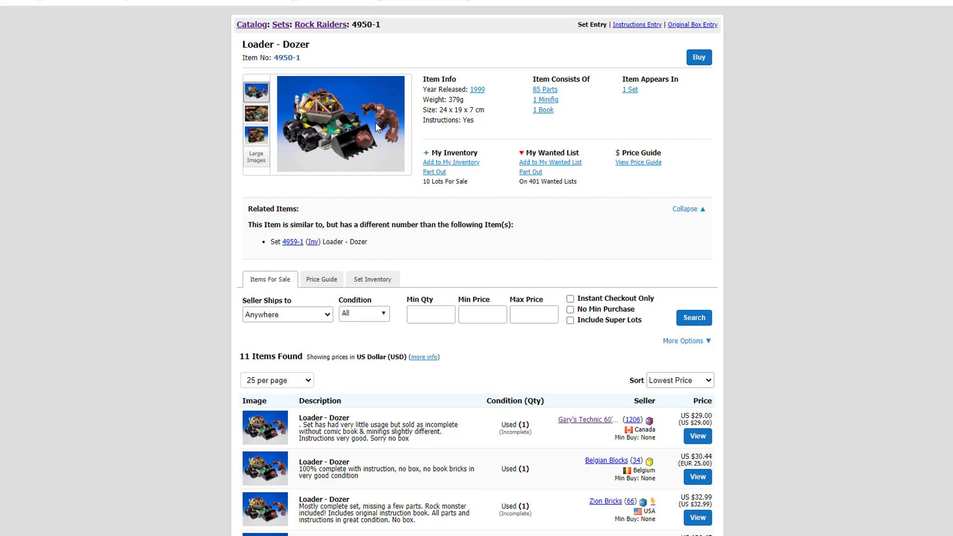
click(322, 116)
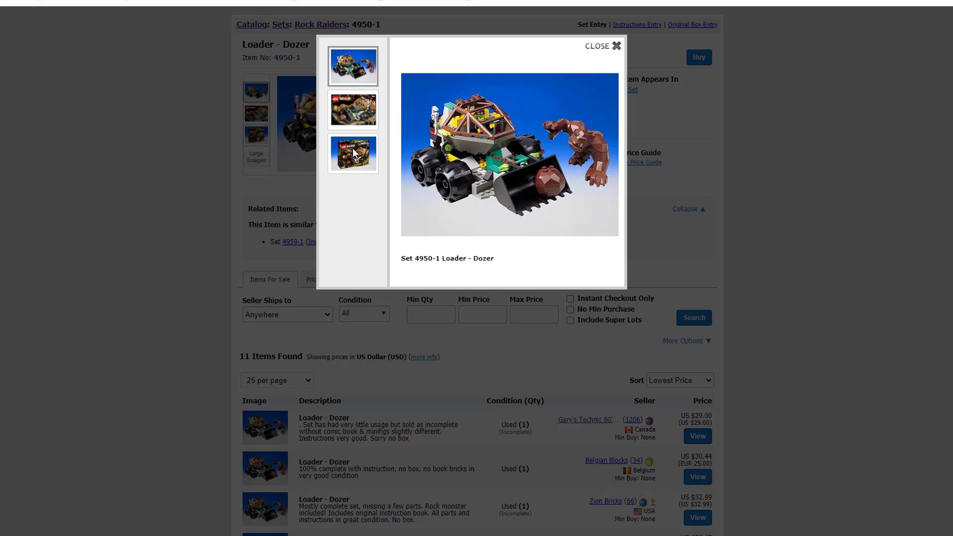
click(352, 123)
click(316, 172)
click(181, 172)
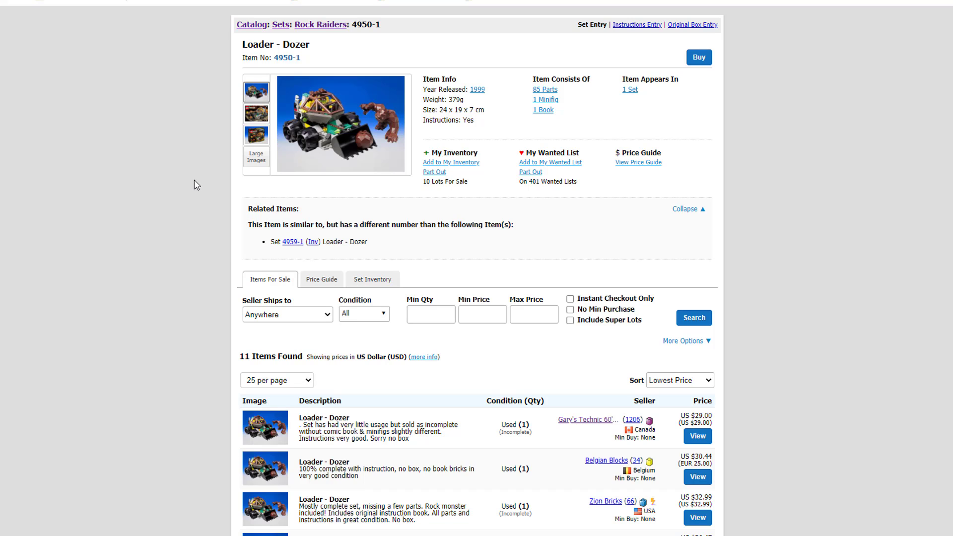
Step: Open the set's parts inventory and go to the Dark Turquoise Slope 45 2 x 2 with Rock Raiders Pattern (3039px15)
click(544, 92)
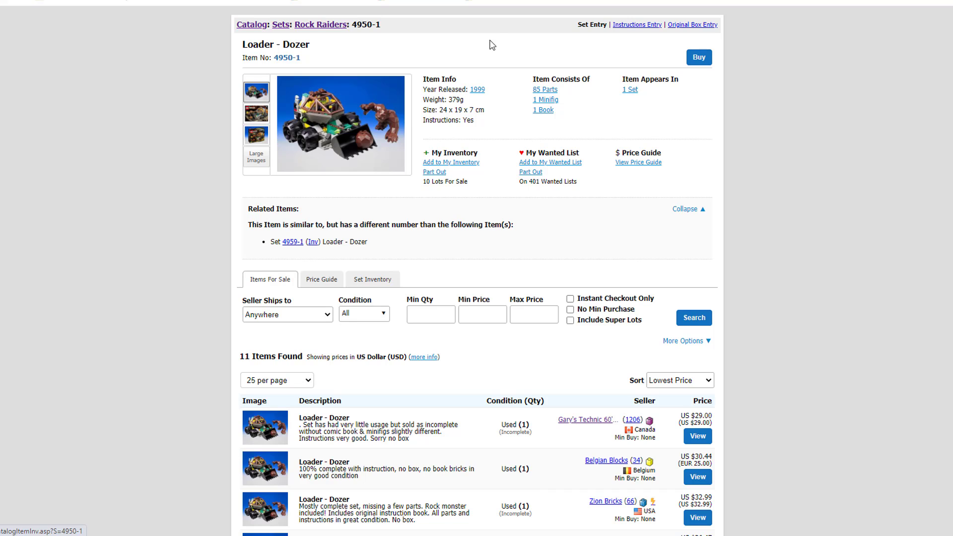
scroll(517, 119, down, 2)
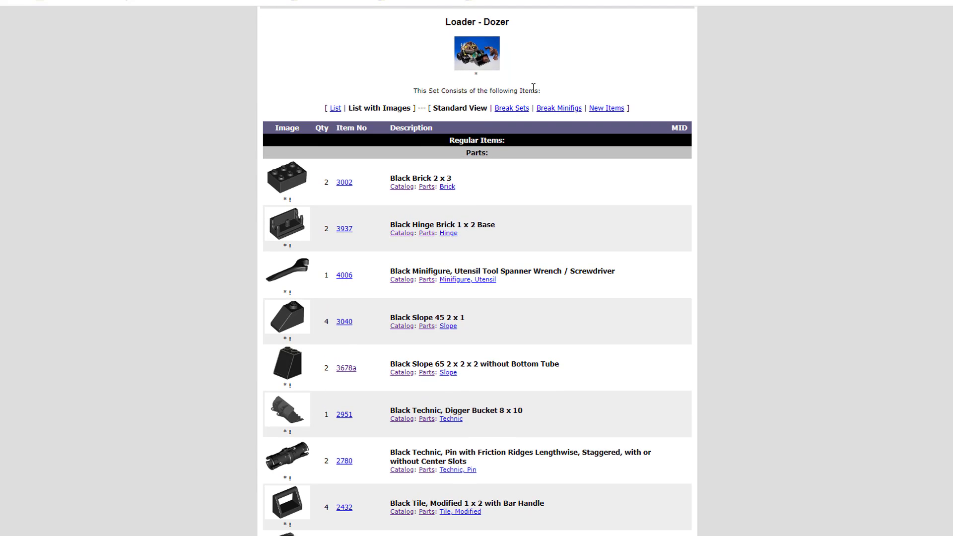
scroll(298, 177, down, 12)
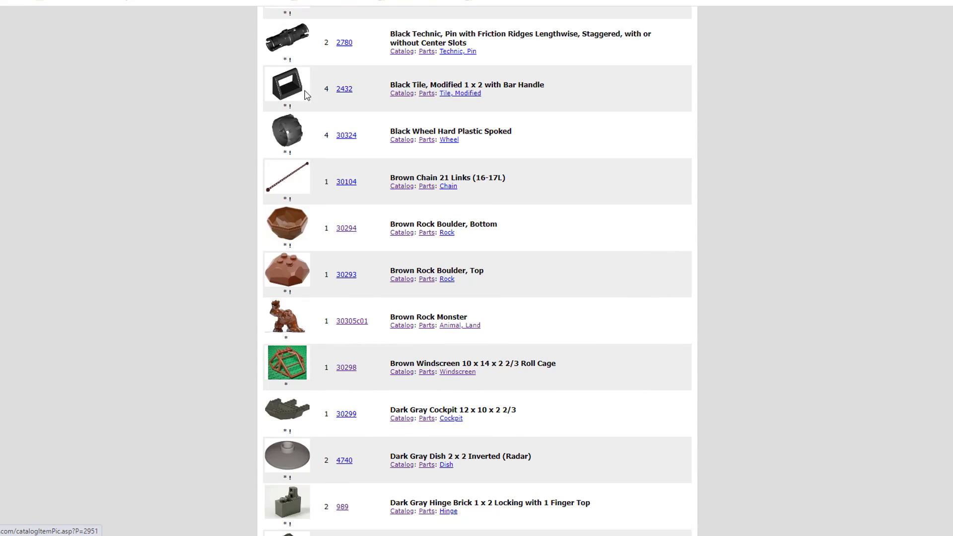
scroll(295, 162, down, 1)
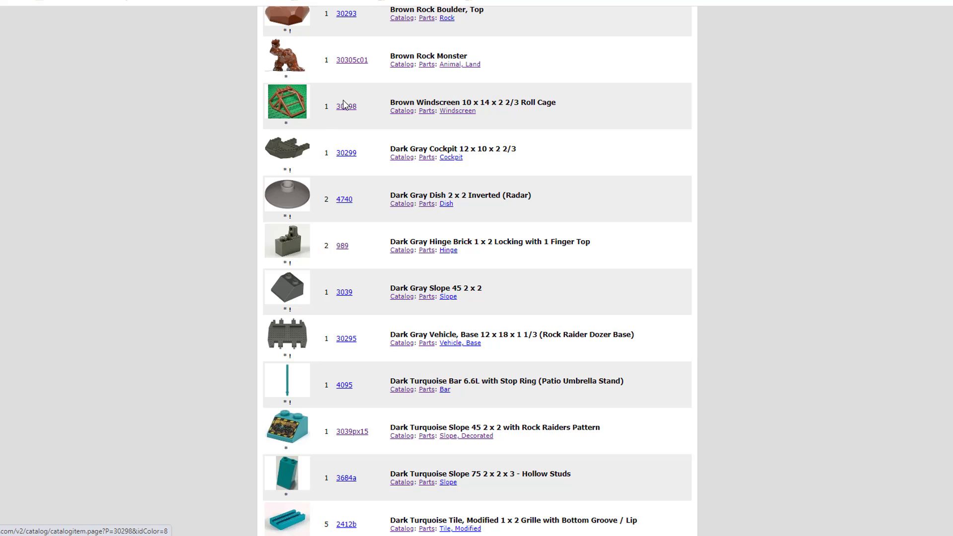
scroll(351, 198, down, 3)
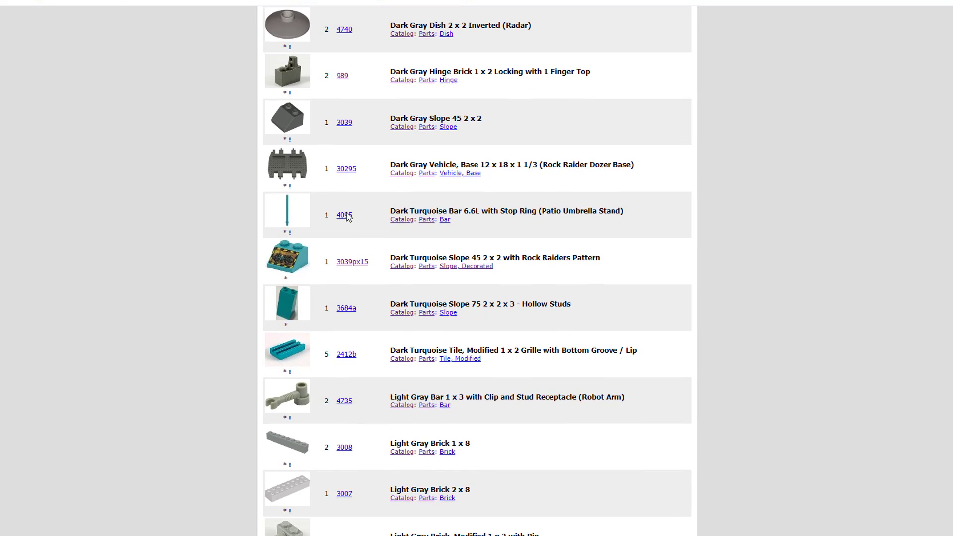
click(352, 261)
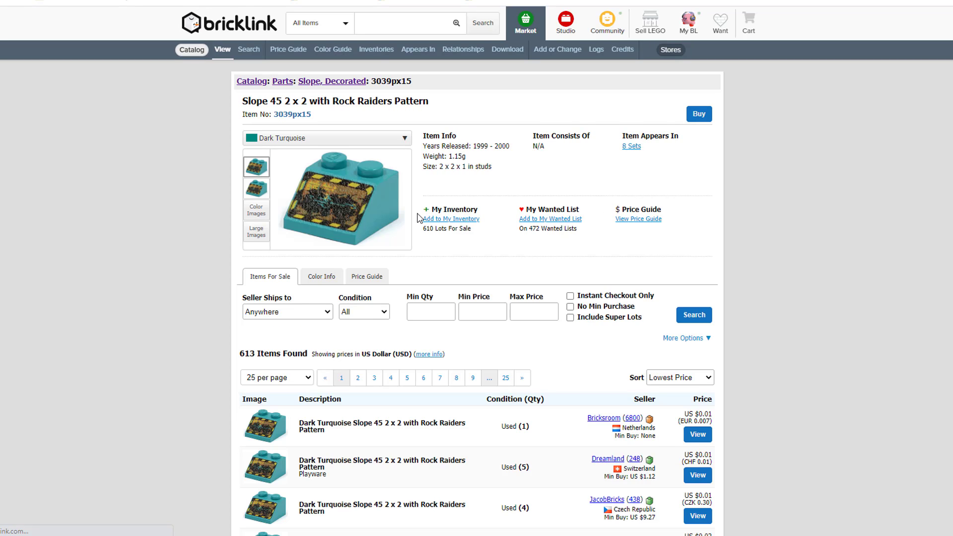
Step: Check the price guide of the Rock Raiders slope and return to its items for sale
scroll(408, 234, down, 1)
click(372, 223)
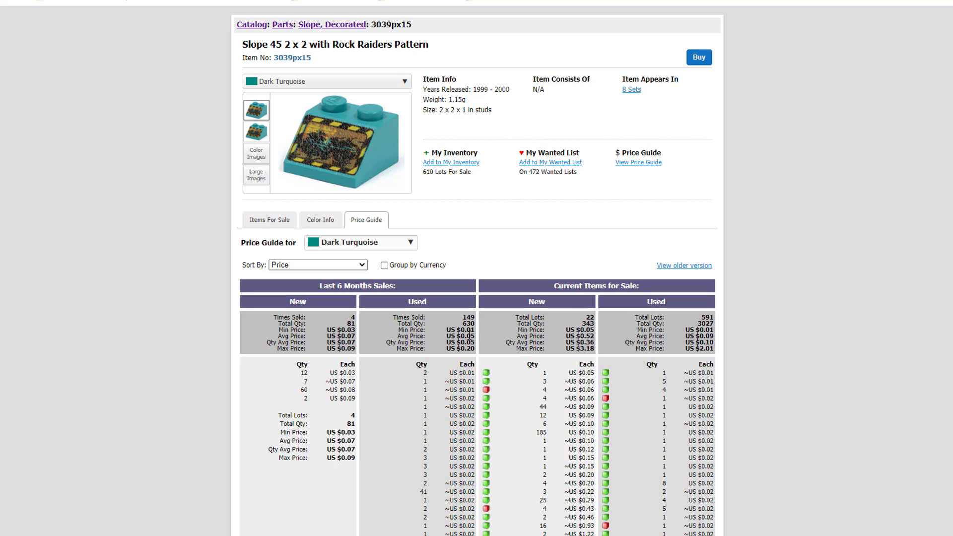
click(255, 222)
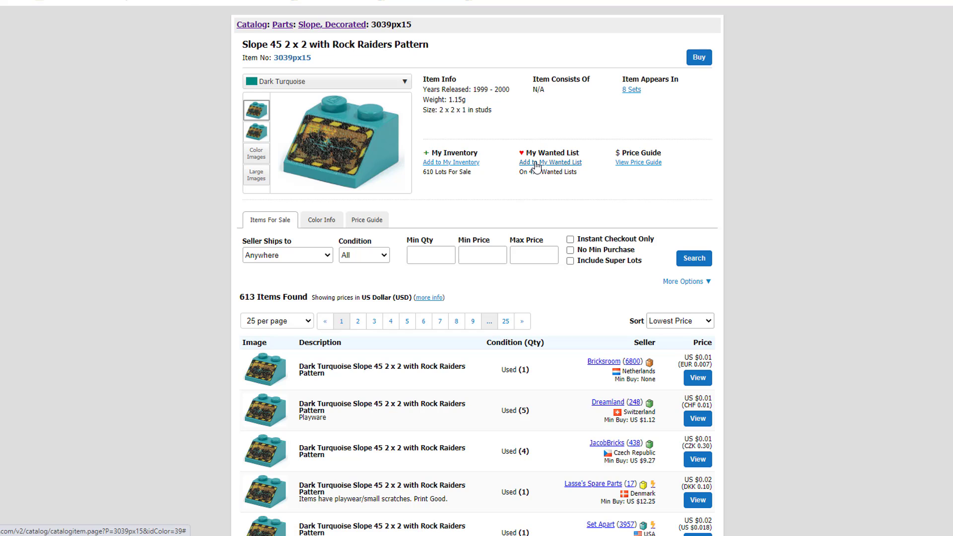
Step: Start adding the Rock Raiders slope to a wanted list and create a new list named 4950 Dozer for it
scroll(536, 165, up, 1)
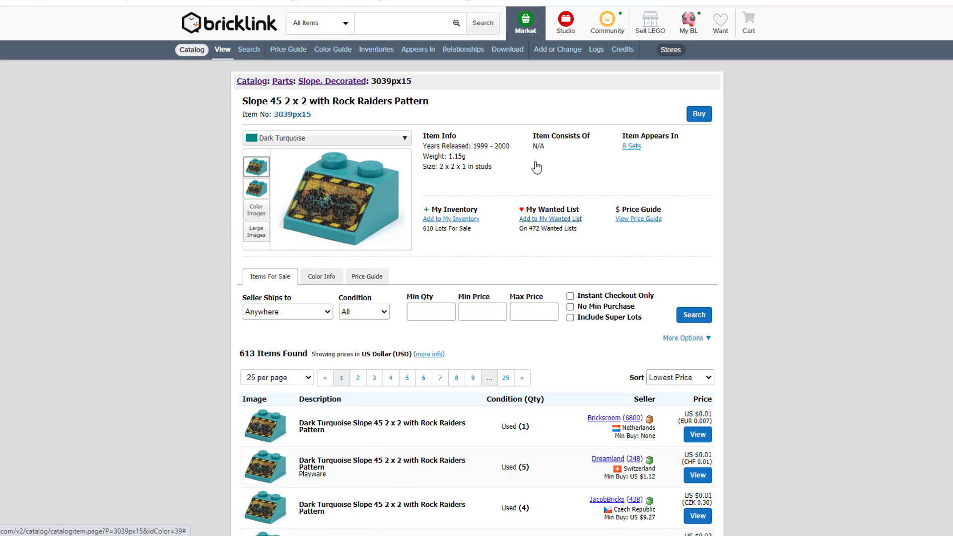
click(542, 224)
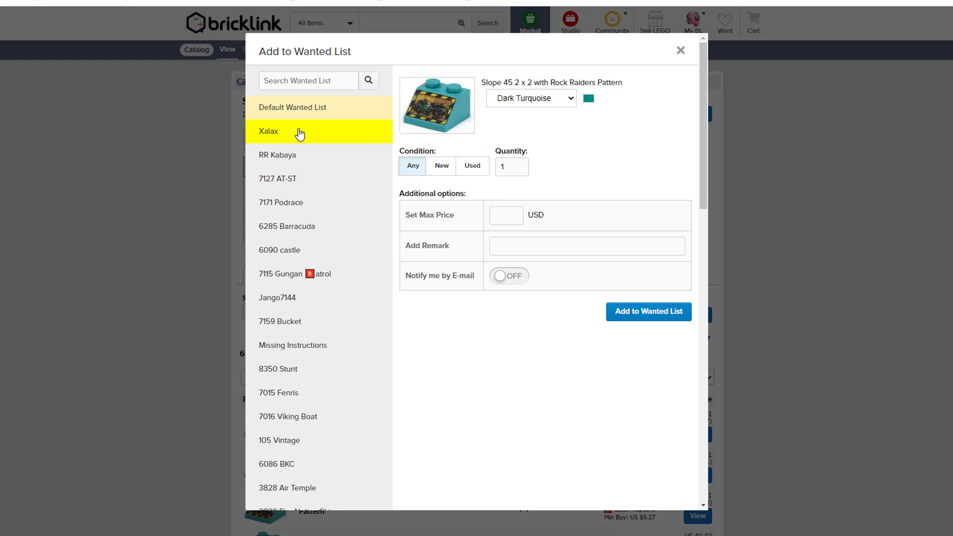
scroll(300, 134, down, 5)
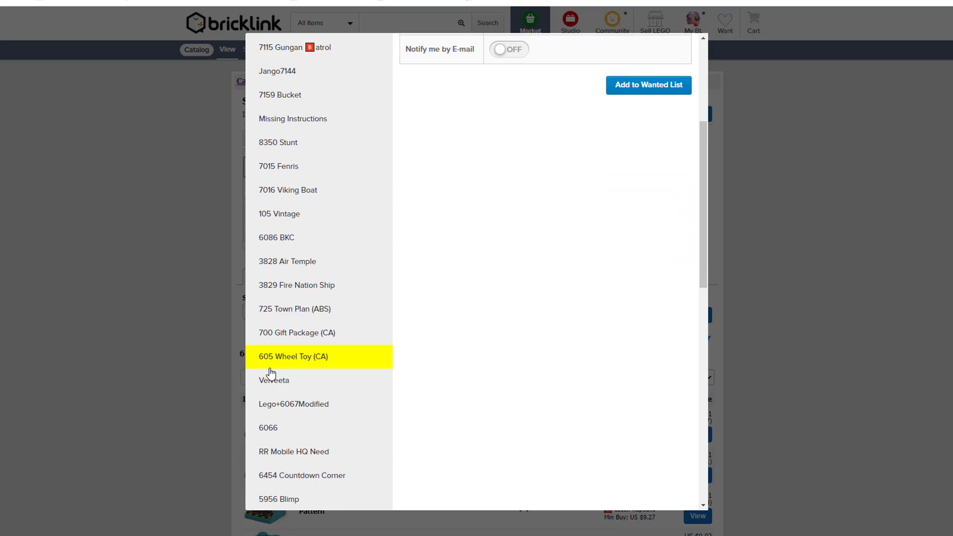
scroll(271, 374, down, 10)
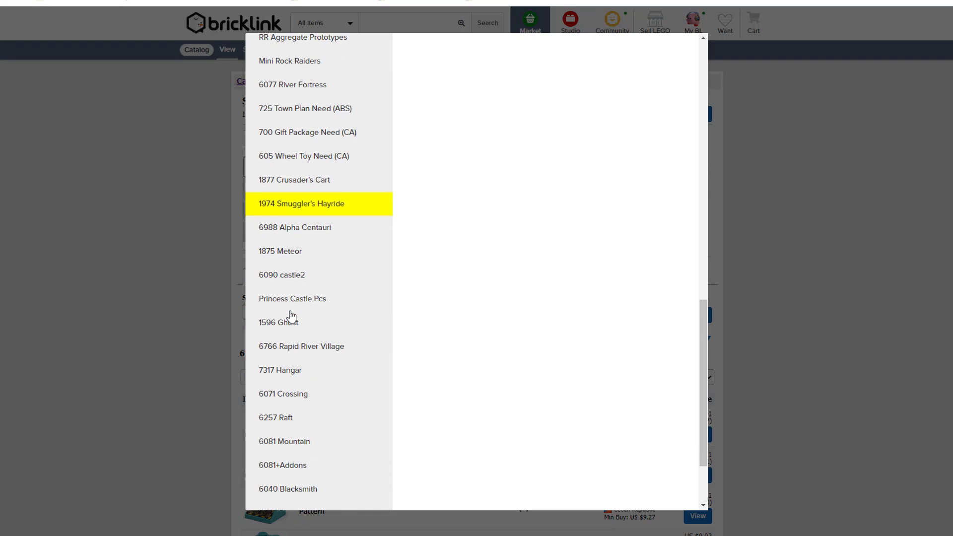
scroll(292, 316, down, 2)
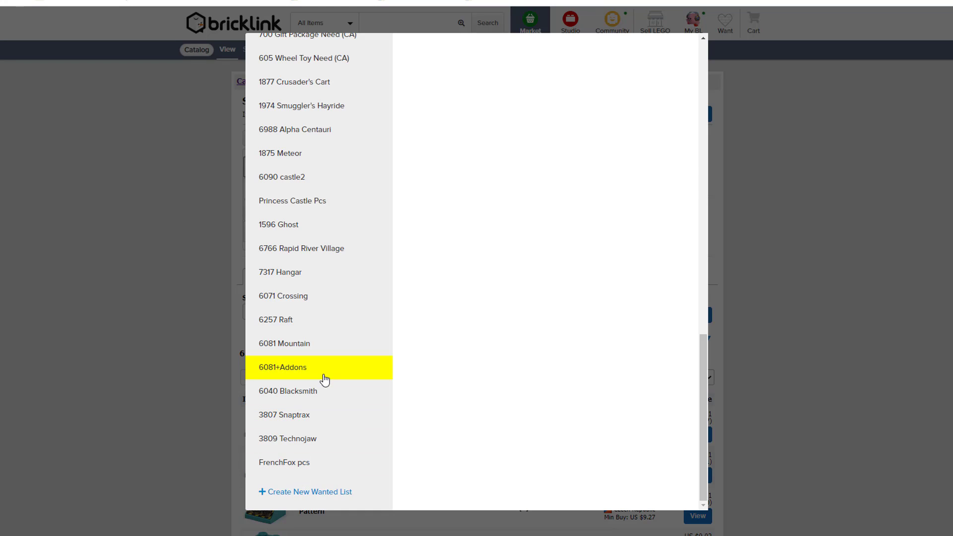
click(304, 492)
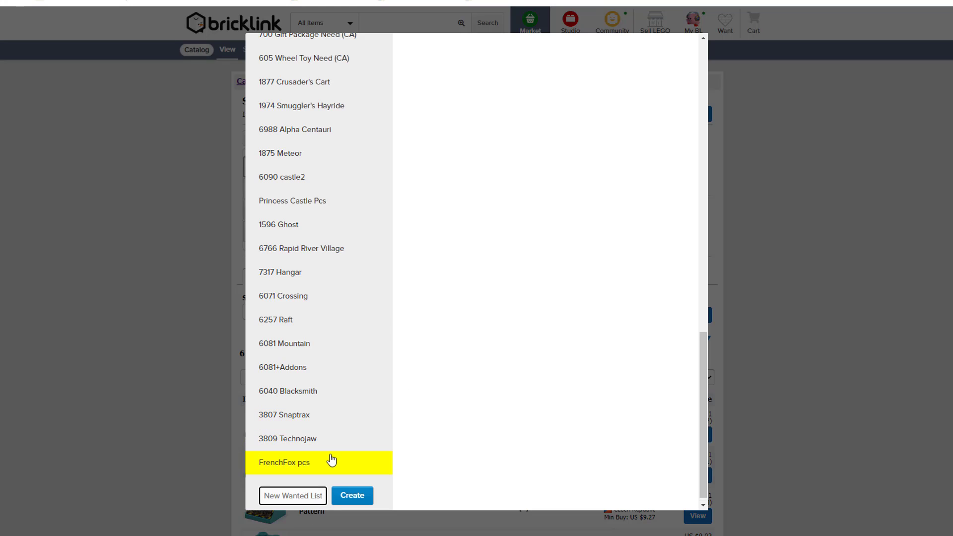
scroll(332, 460, down, 1)
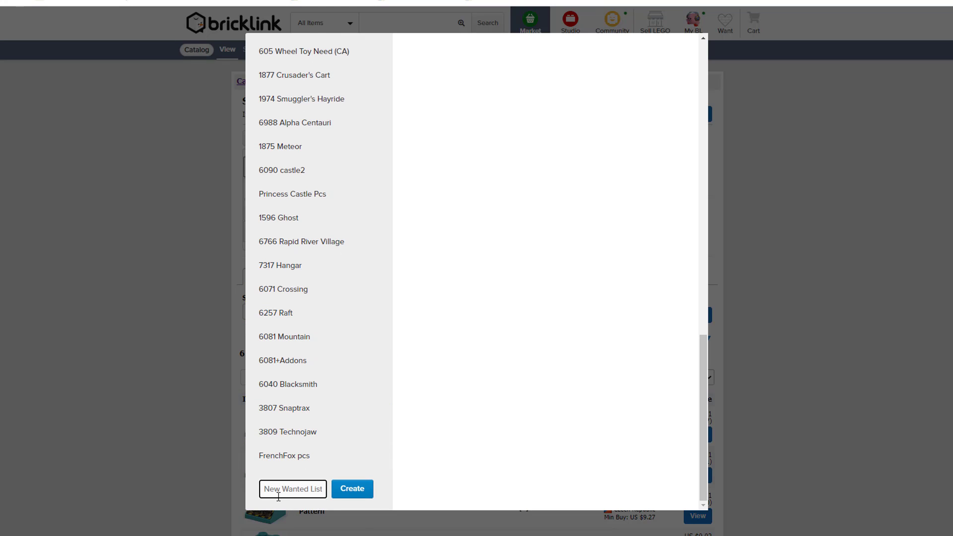
text(4950 Dozer)
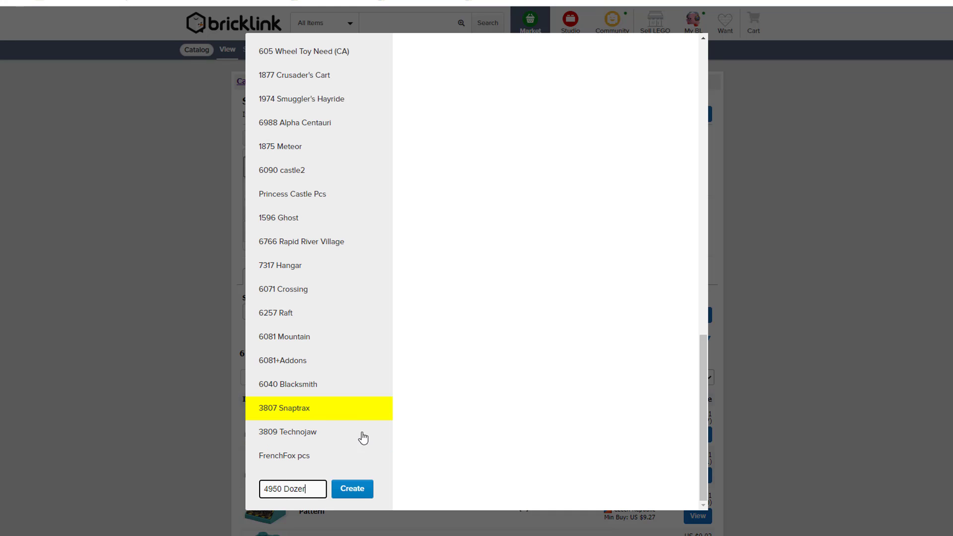
click(351, 491)
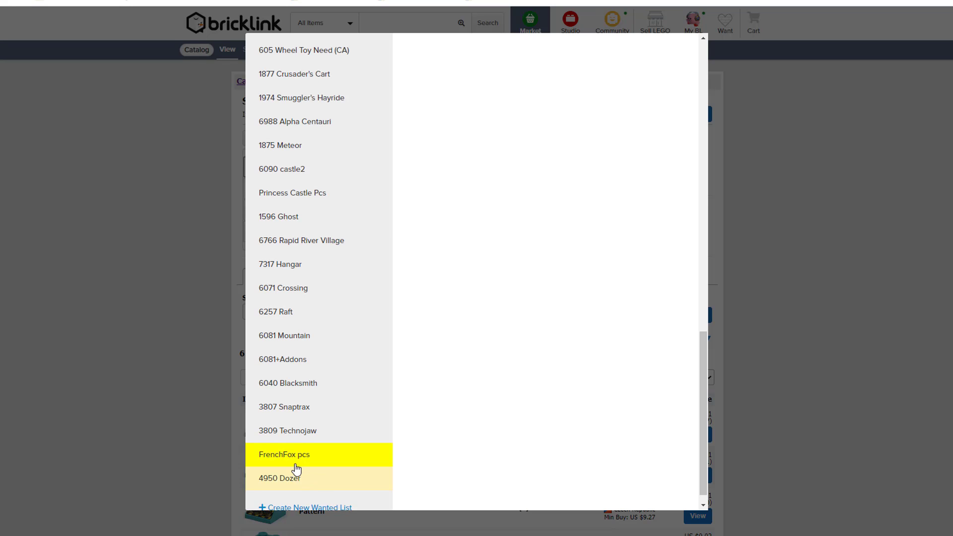
Step: Try out raising and lowering the slope's wanted quantity, ending at 1
scroll(323, 422, down, 1)
scroll(427, 331, up, 8)
scroll(433, 333, up, 9)
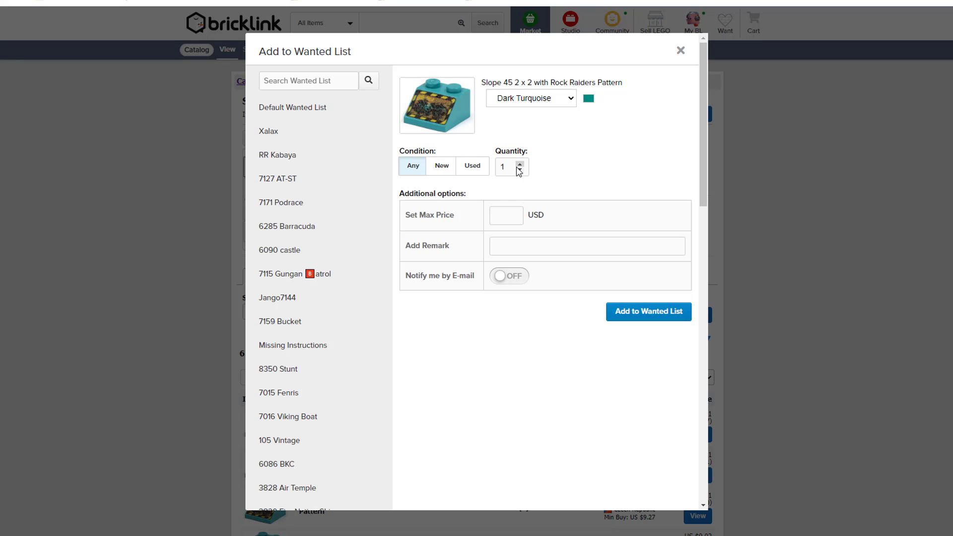
click(517, 166)
click(517, 167)
click(518, 167)
click(517, 166)
click(517, 167)
click(519, 171)
click(519, 170)
click(520, 171)
Step: Set the slope's maximum price to 0.10 USD, add it to the 4950 Dozer wanted list, and close the dialog
click(507, 215)
text(.1)
click(635, 311)
click(680, 50)
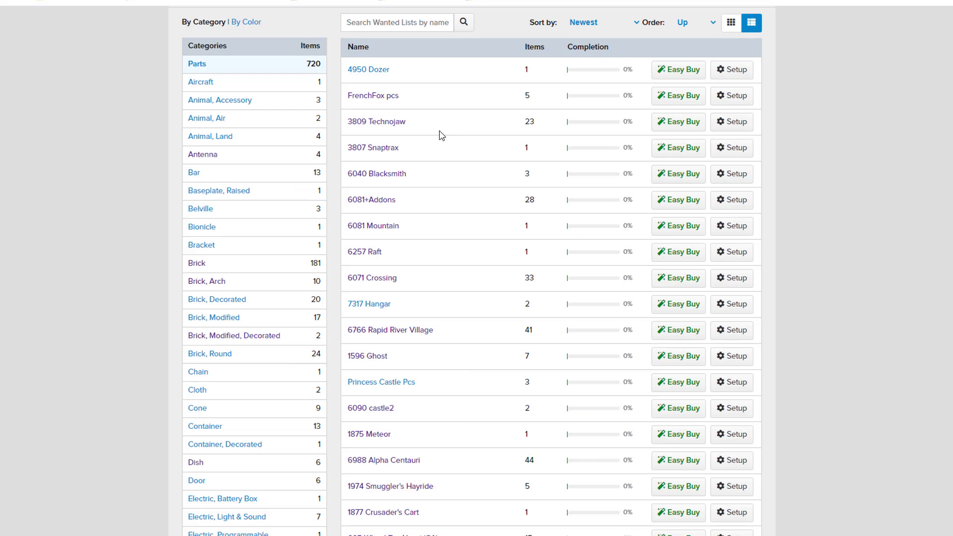
Step: Open the 4950 Dozer wanted list and find stores for buying all of its items
click(361, 72)
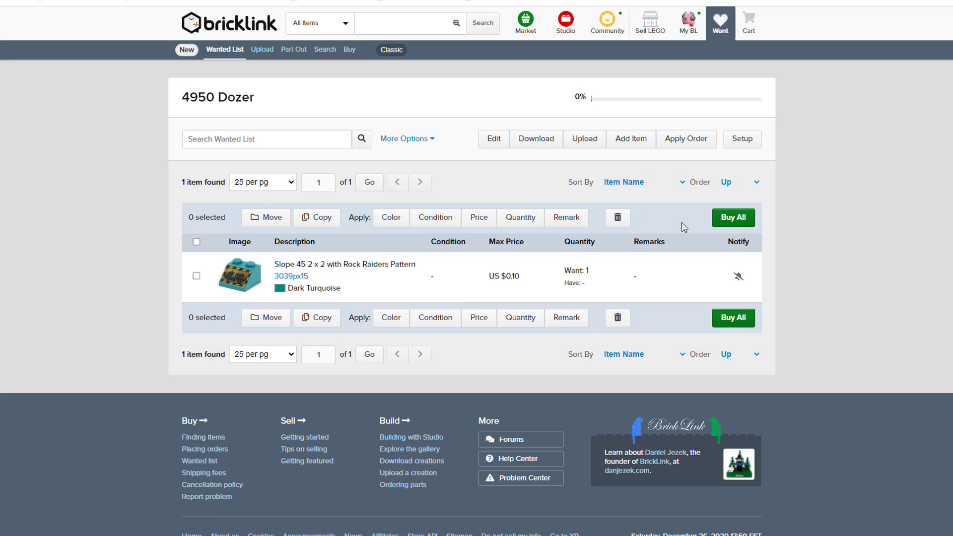
click(729, 222)
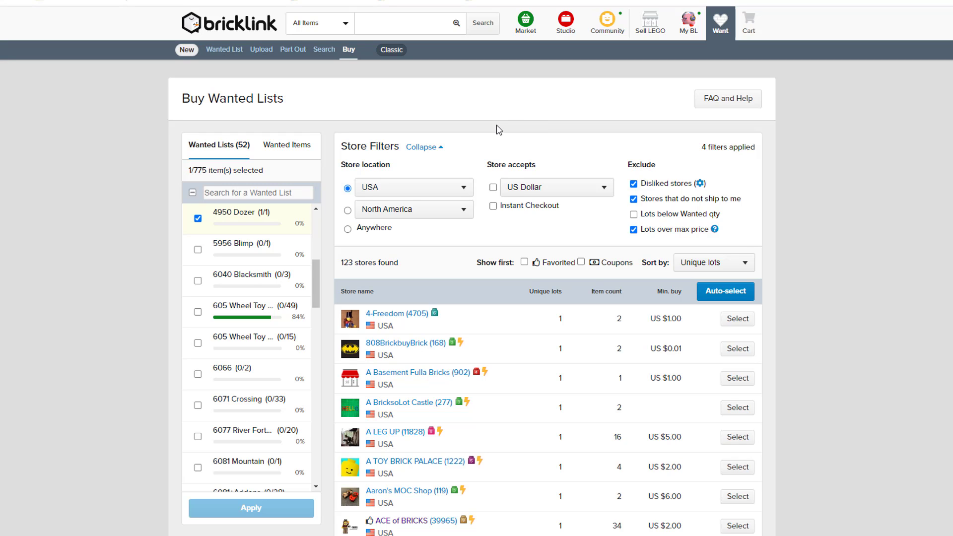
Step: Look through the wanted lists that can be included in the purchase and show the individual wanted items
scroll(263, 298, up, 3)
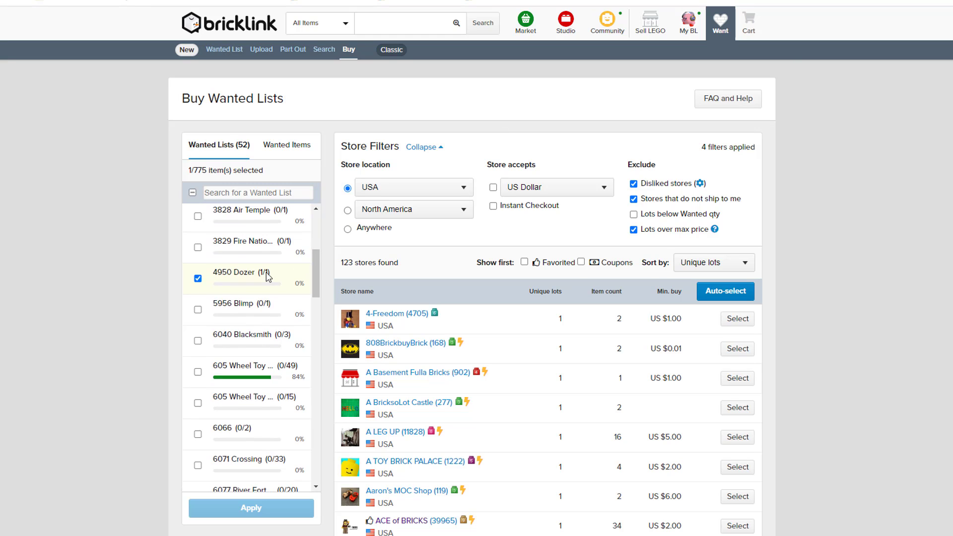
scroll(267, 281, up, 4)
scroll(265, 283, down, 6)
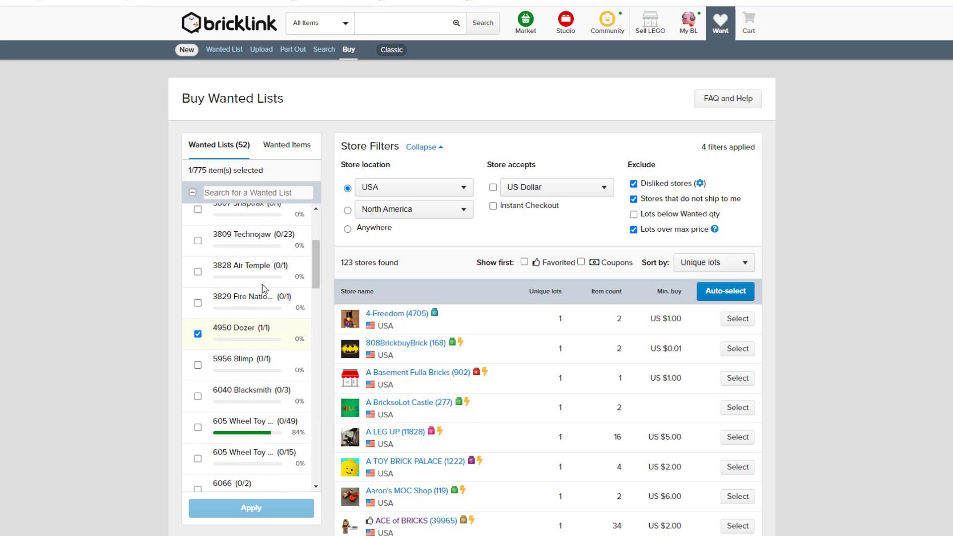
scroll(263, 288, down, 6)
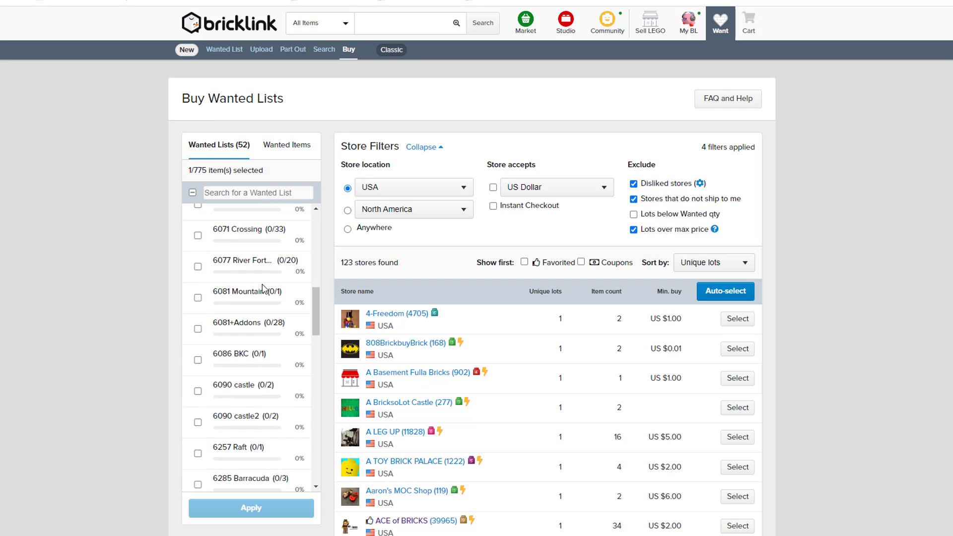
scroll(264, 287, down, 10)
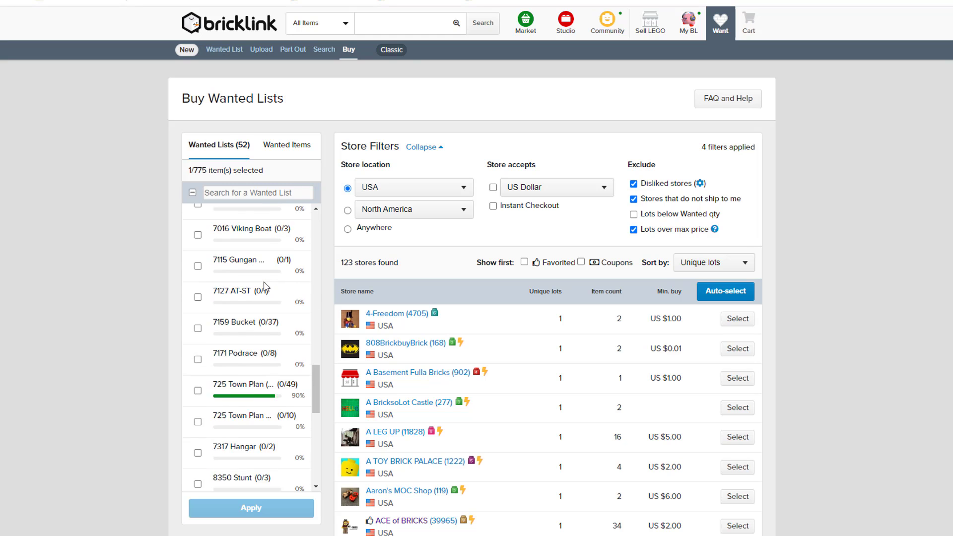
scroll(265, 285, down, 8)
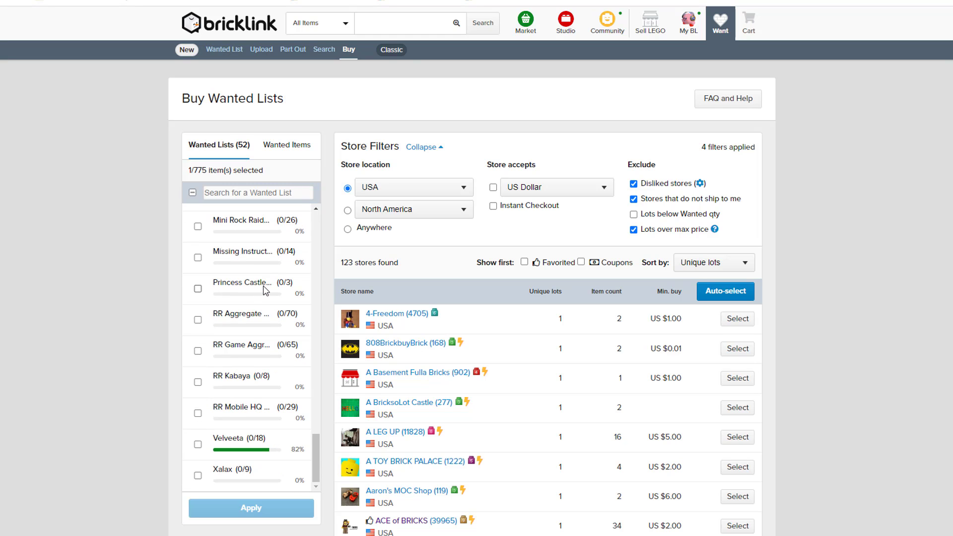
scroll(264, 290, up, 18)
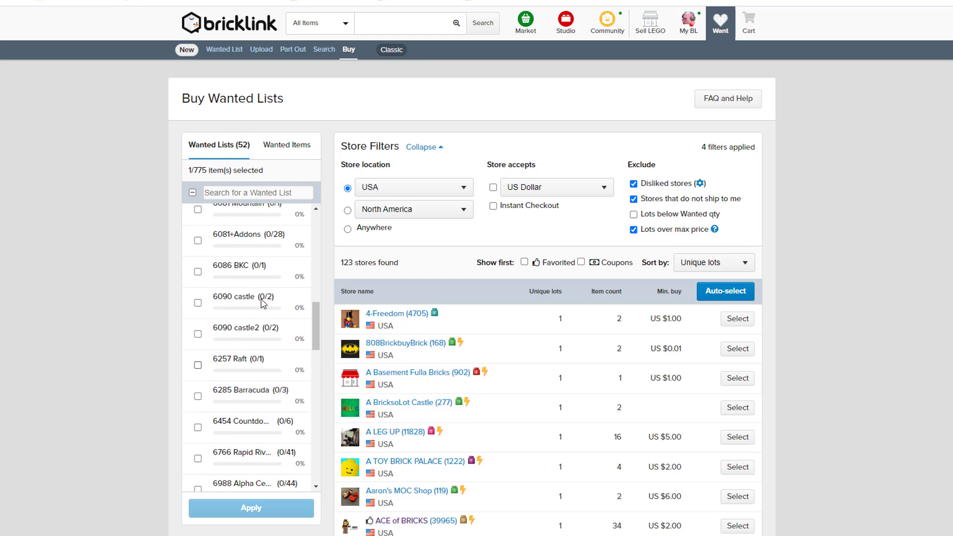
scroll(263, 304, up, 7)
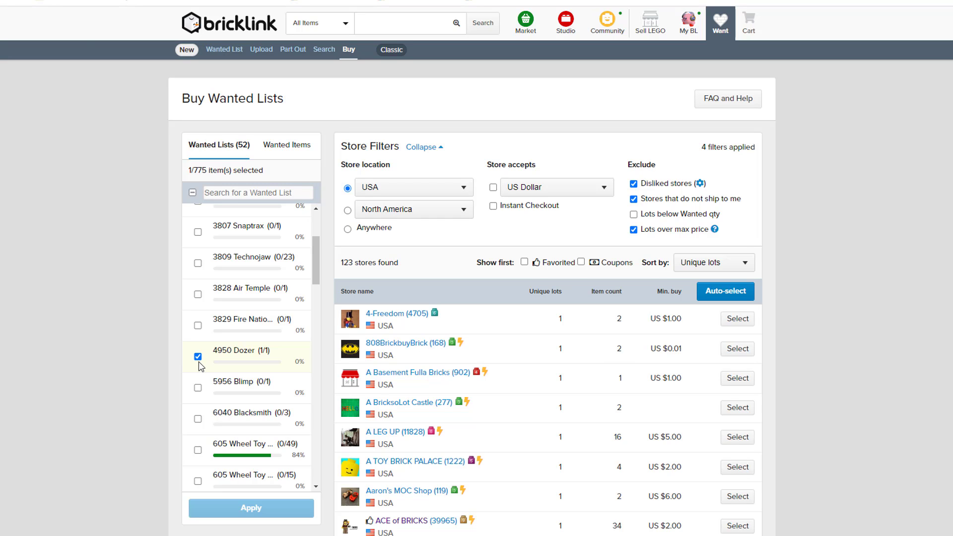
scroll(207, 328, up, 4)
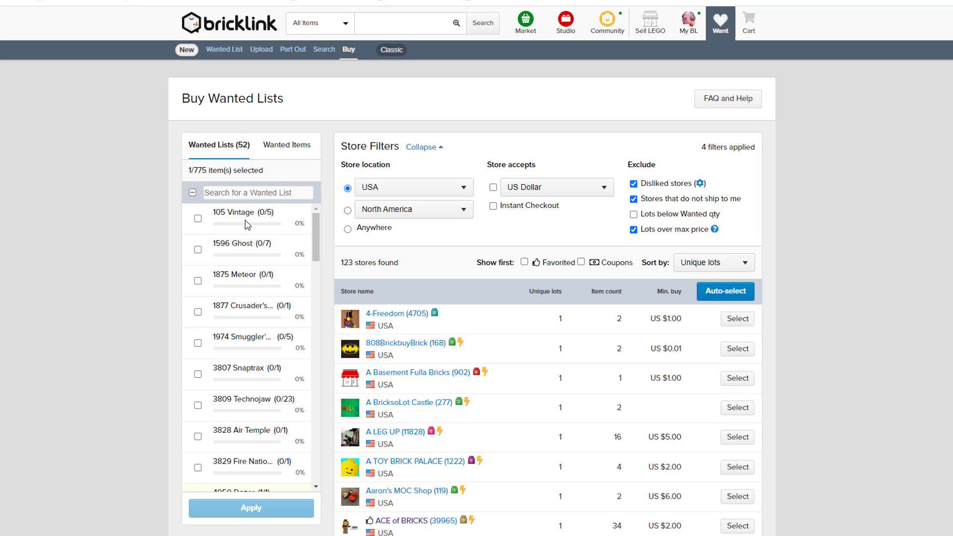
click(287, 152)
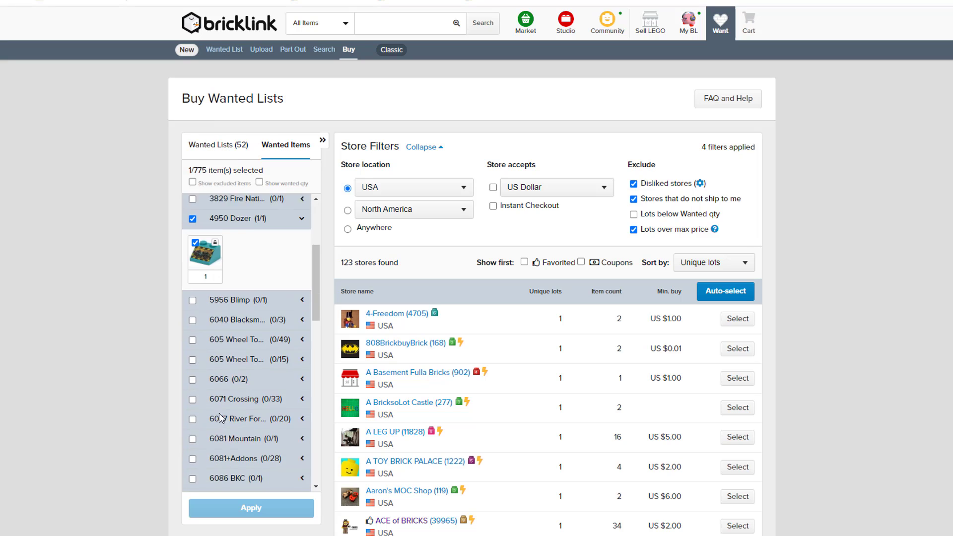
Step: Browse the wanted lists, expand the 6766 Rapid Ri... list, and look through its individual parts
scroll(227, 286, up, 1)
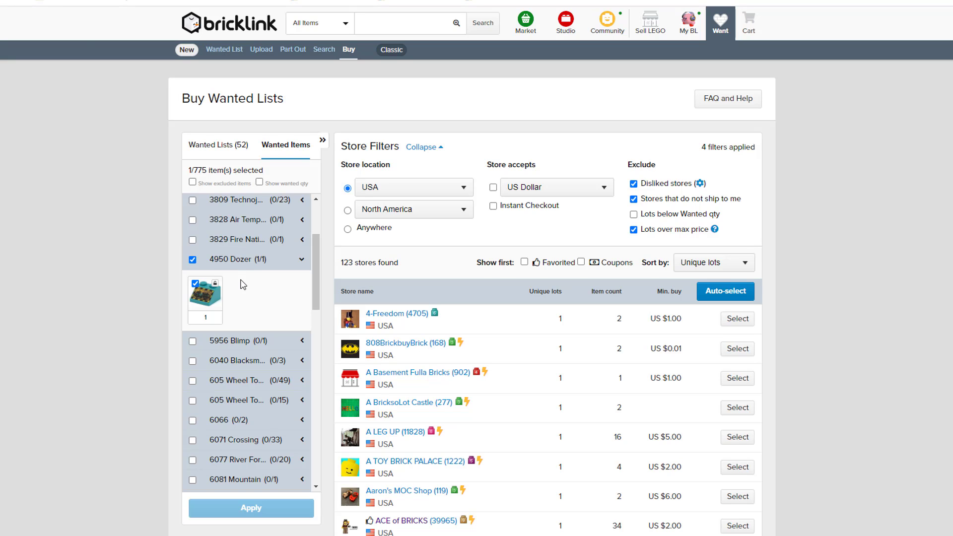
scroll(243, 284, down, 3)
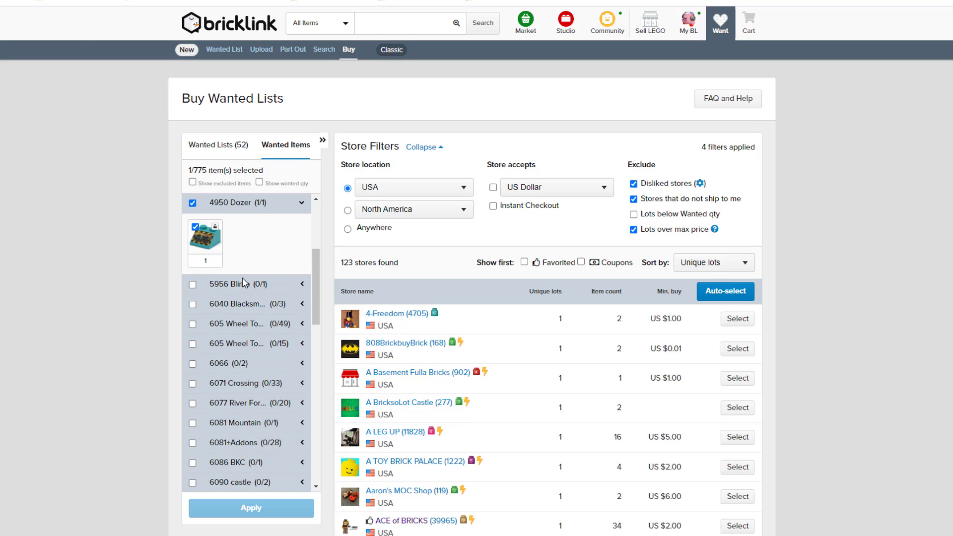
scroll(251, 297, down, 4)
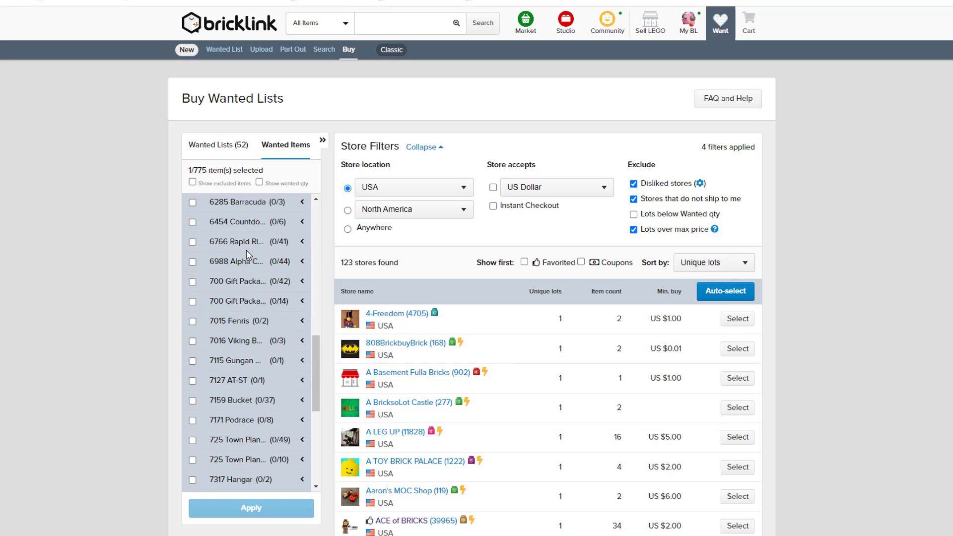
click(243, 241)
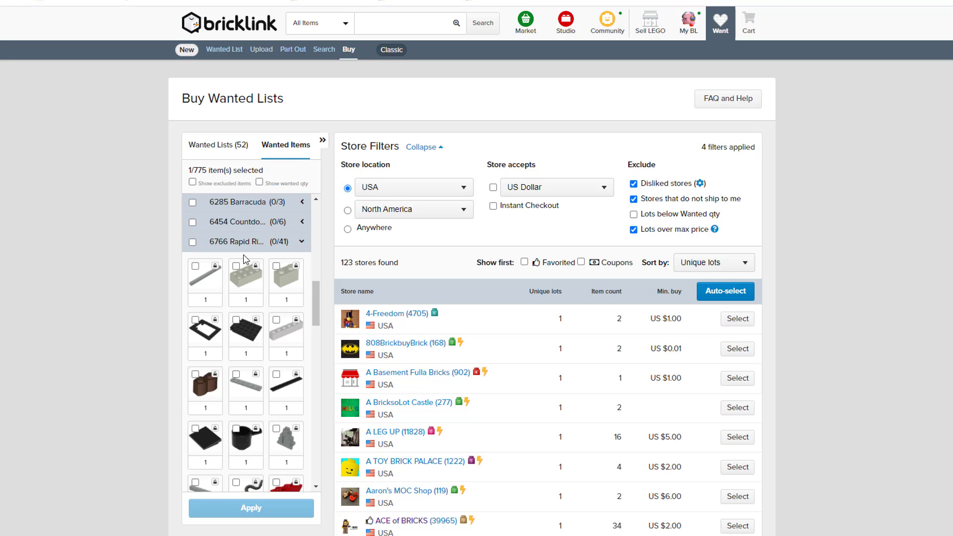
scroll(251, 245, down, 1)
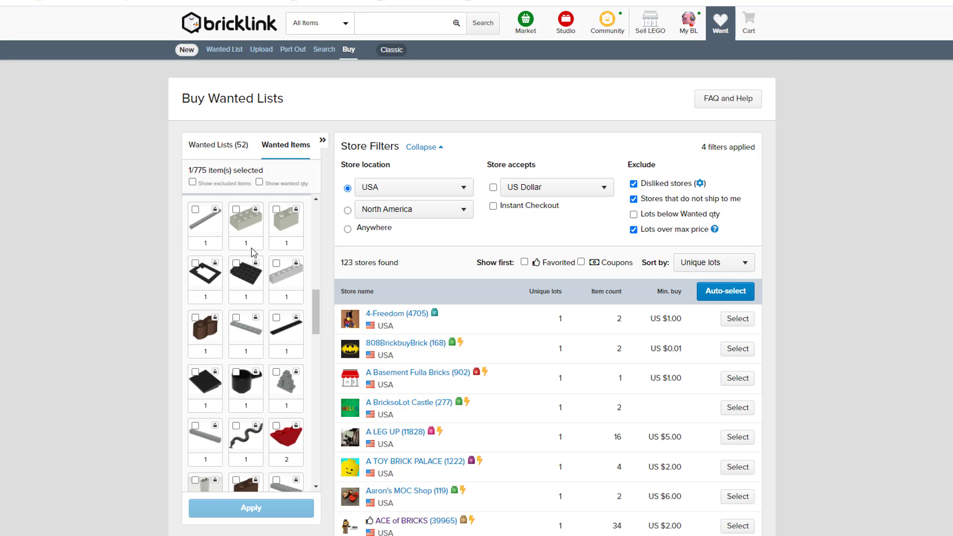
scroll(252, 261, up, 1)
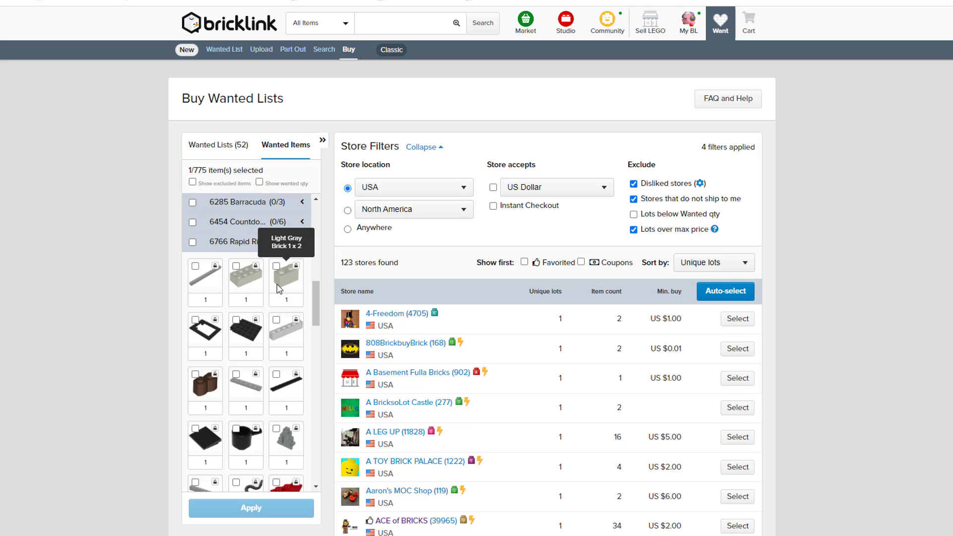
scroll(278, 291, down, 2)
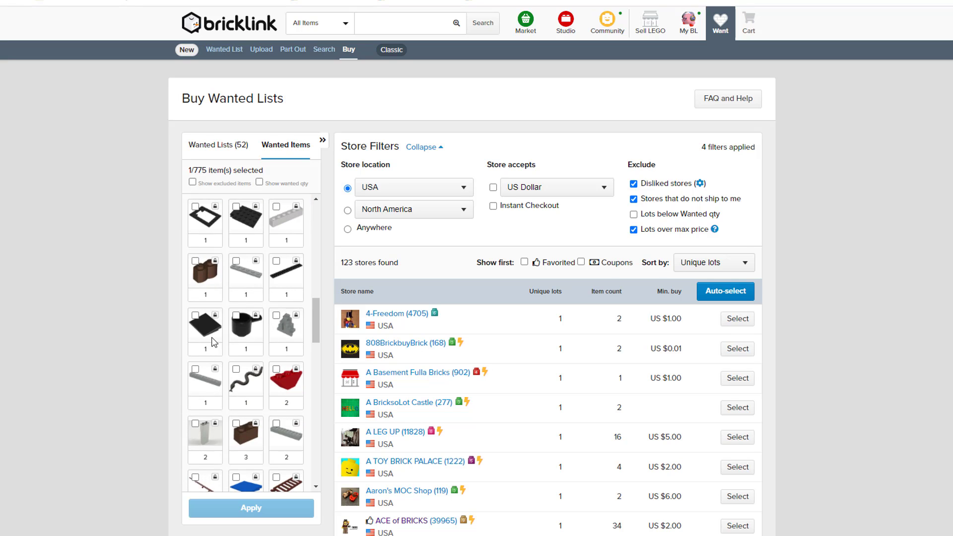
scroll(241, 352, down, 4)
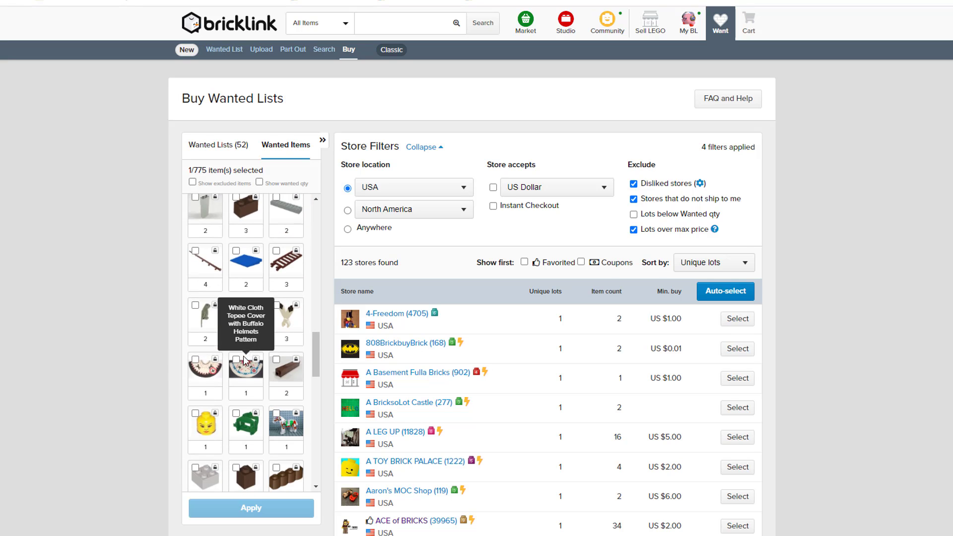
Step: Include all items of the 6766 Rapid Ri... list in the purchase and apply the changed selection
scroll(243, 336, up, 5)
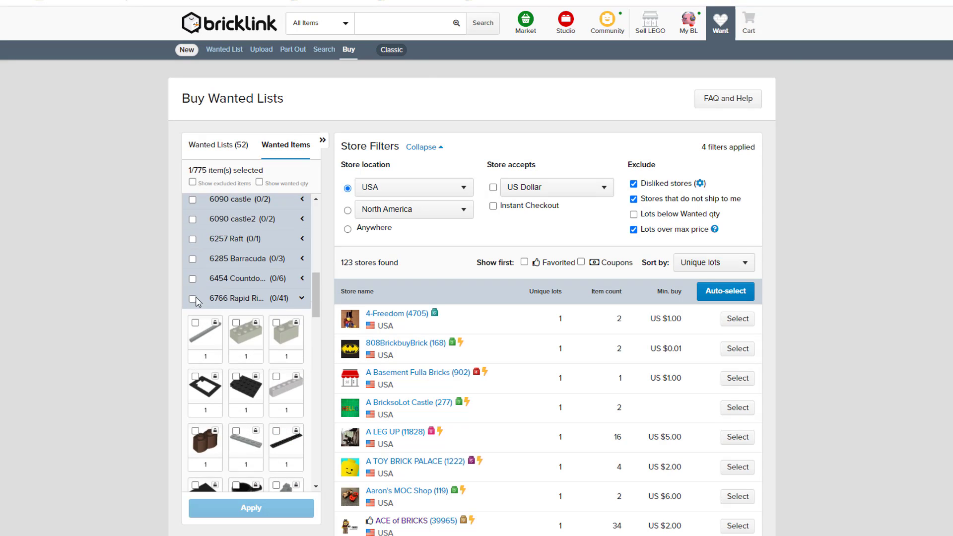
click(192, 299)
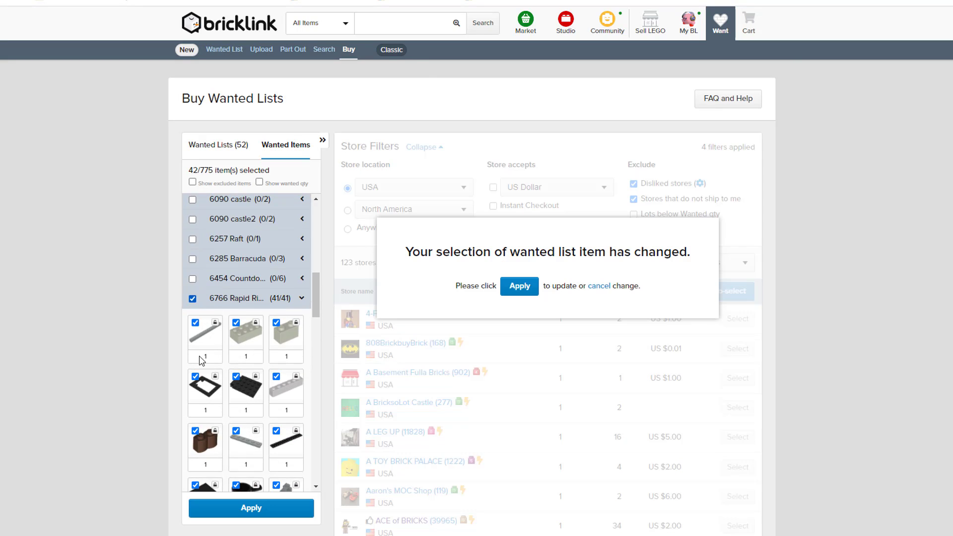
click(518, 292)
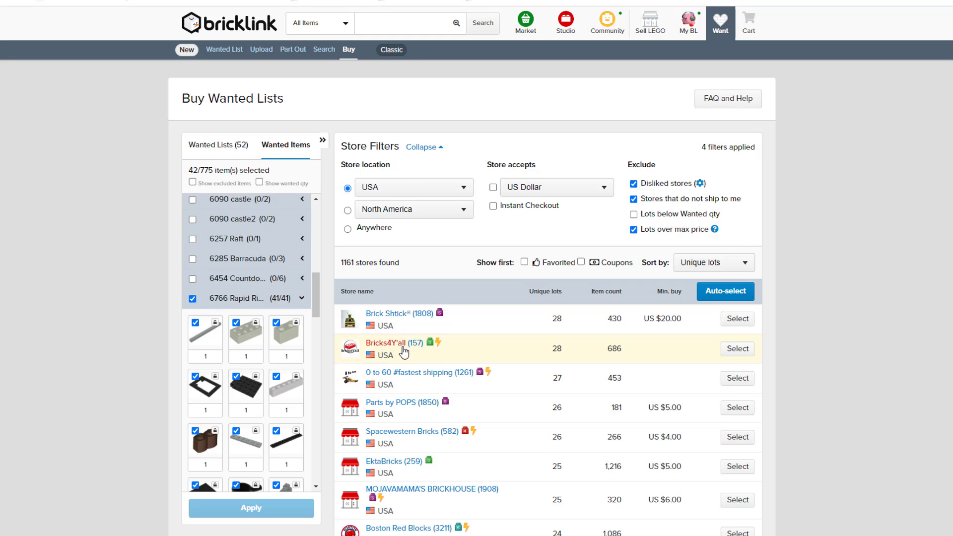
Step: Check the selected item counts of the 6766 Rapid Ri... and 4950 Dozer lists
scroll(243, 288, down, 1)
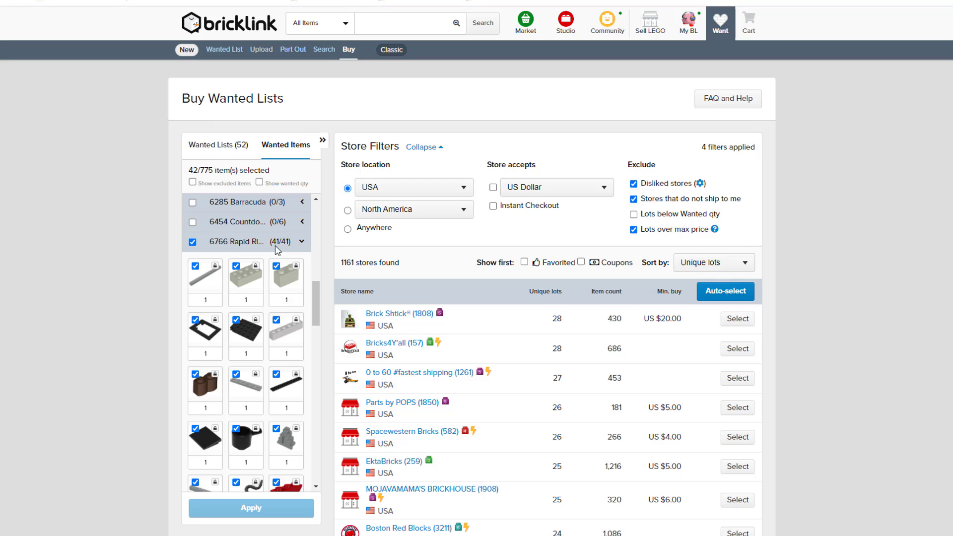
drag(271, 242, 292, 243)
click(283, 245)
click(282, 245)
scroll(266, 304, up, 2)
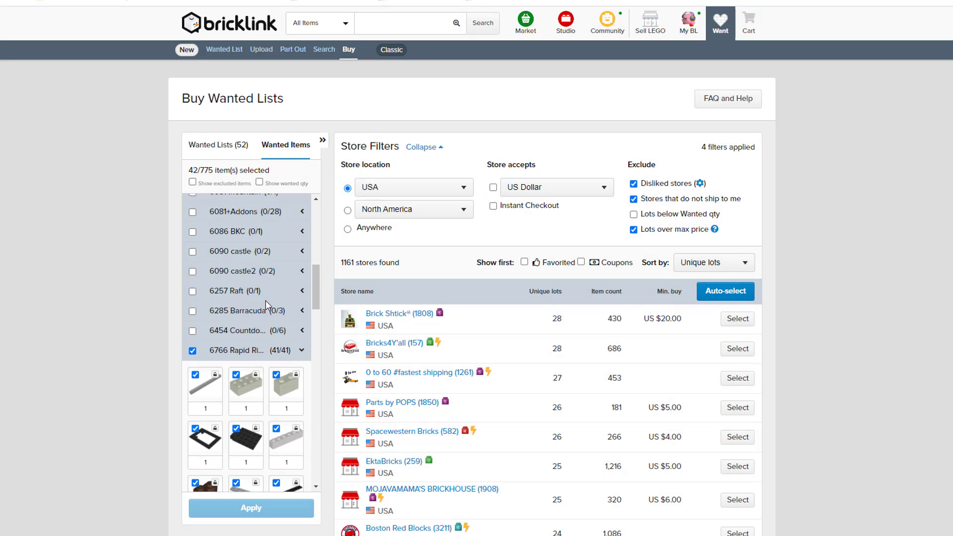
scroll(267, 304, up, 5)
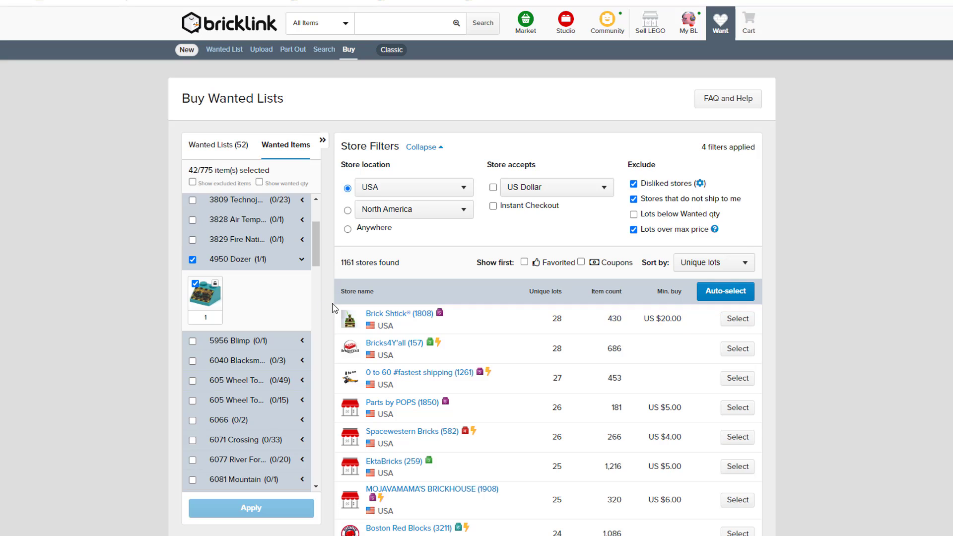
Step: Preview the matching lots offered by the Brick Shtick store, review their prices and buying quantities, and close the preview without confirming
click(737, 321)
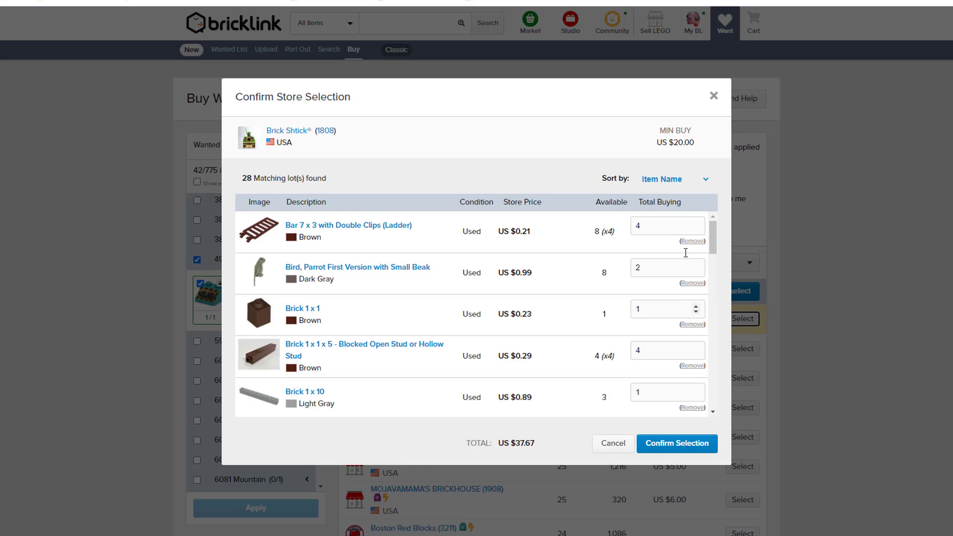
click(715, 96)
click(739, 321)
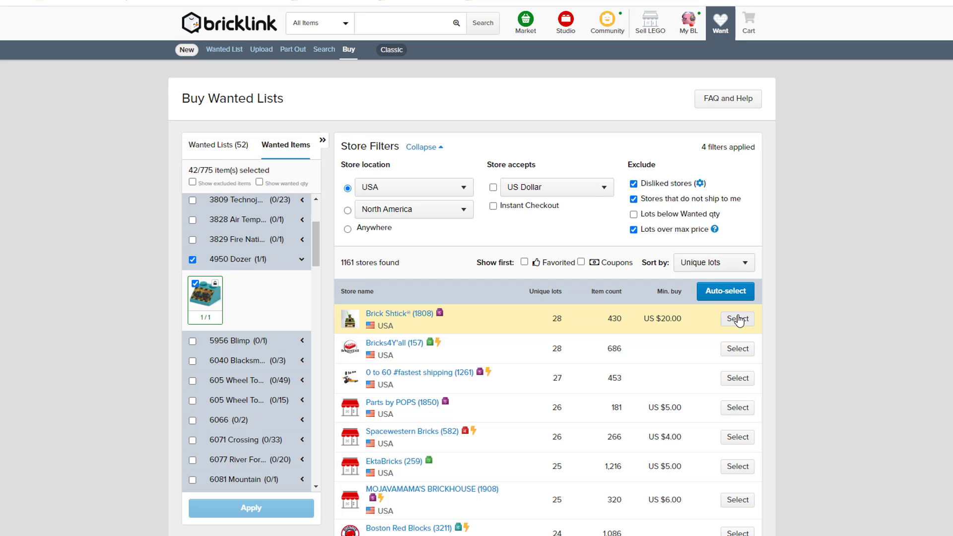
click(740, 320)
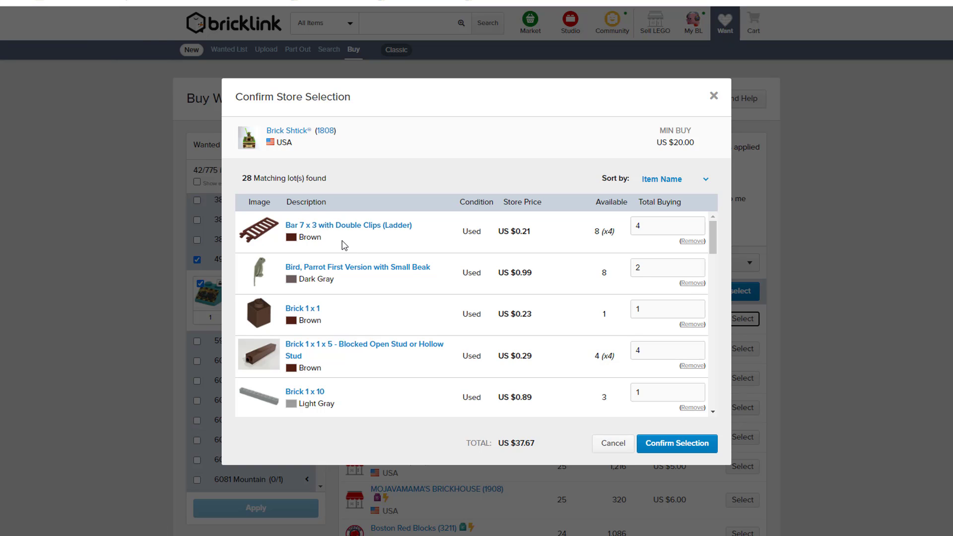
scroll(344, 245, down, 1)
scroll(377, 259, down, 3)
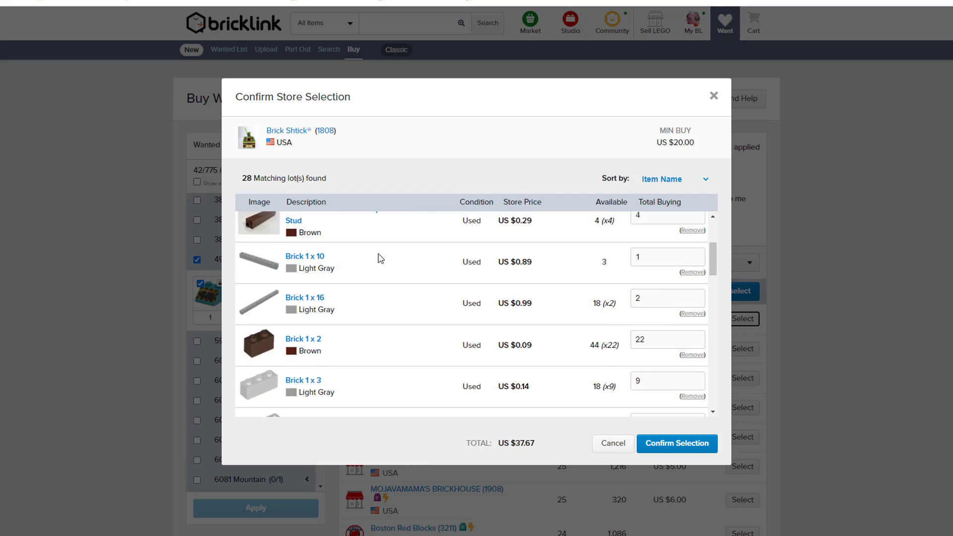
scroll(374, 268, down, 1)
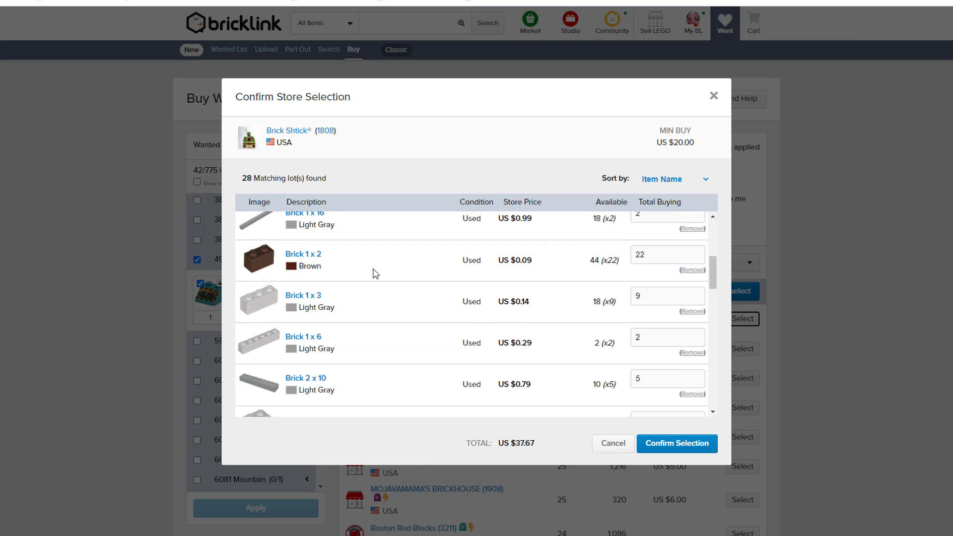
click(713, 97)
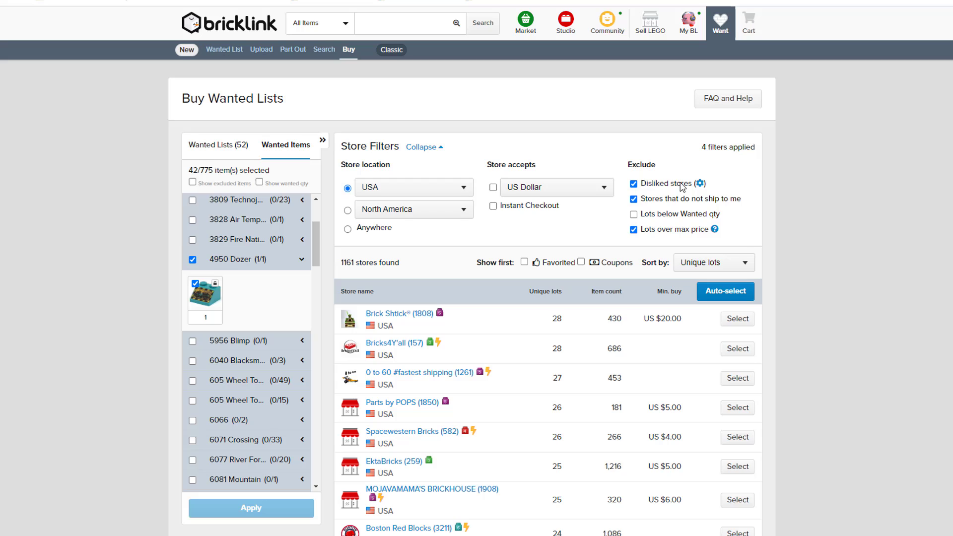
Step: View the sorting options for the stores and check the selected lot count of the 6766 Rapid Ri... list
click(698, 264)
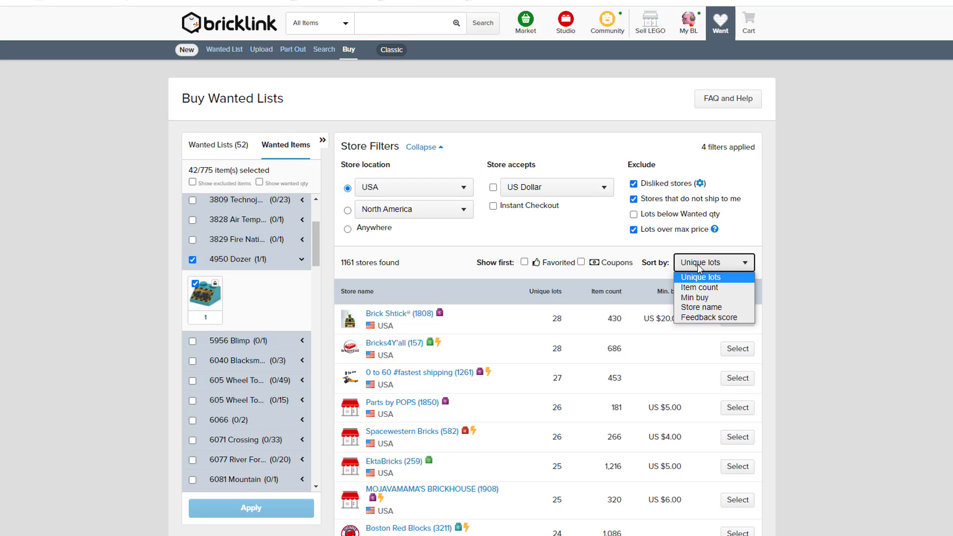
click(698, 264)
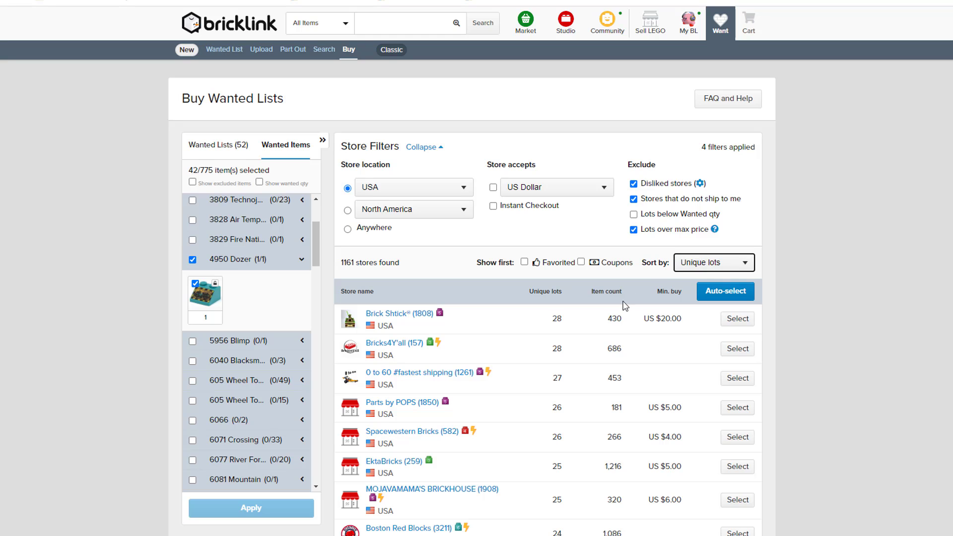
scroll(279, 300, down, 1)
scroll(276, 304, down, 10)
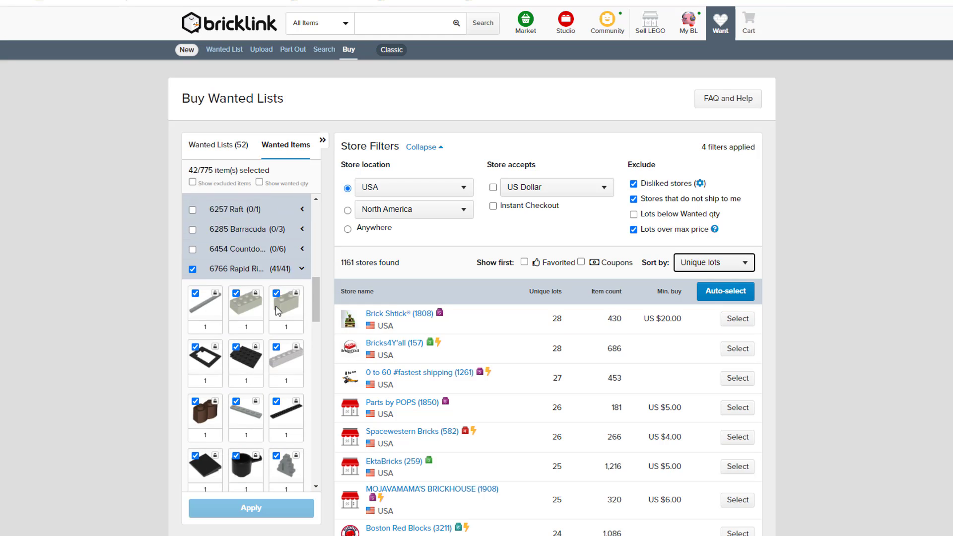
scroll(292, 281, up, 5)
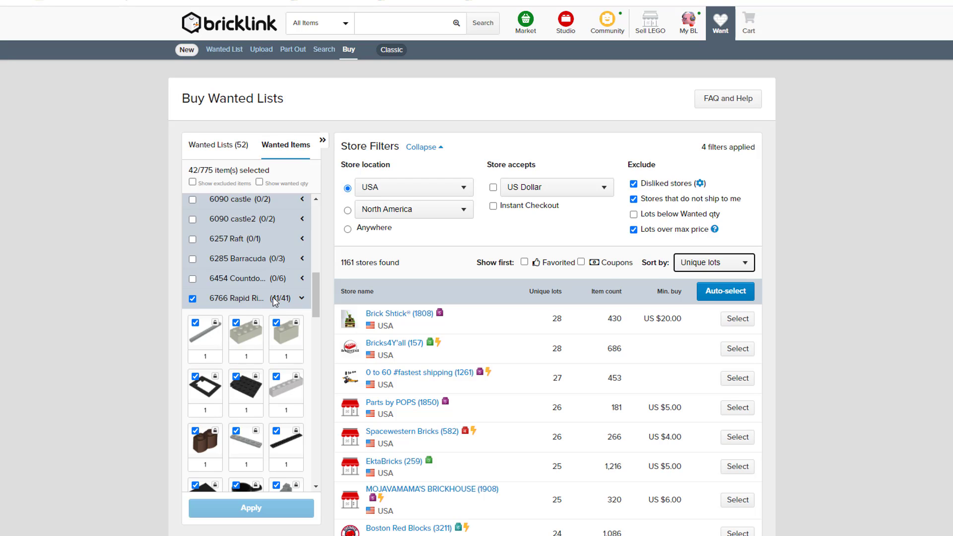
drag(273, 300, 292, 303)
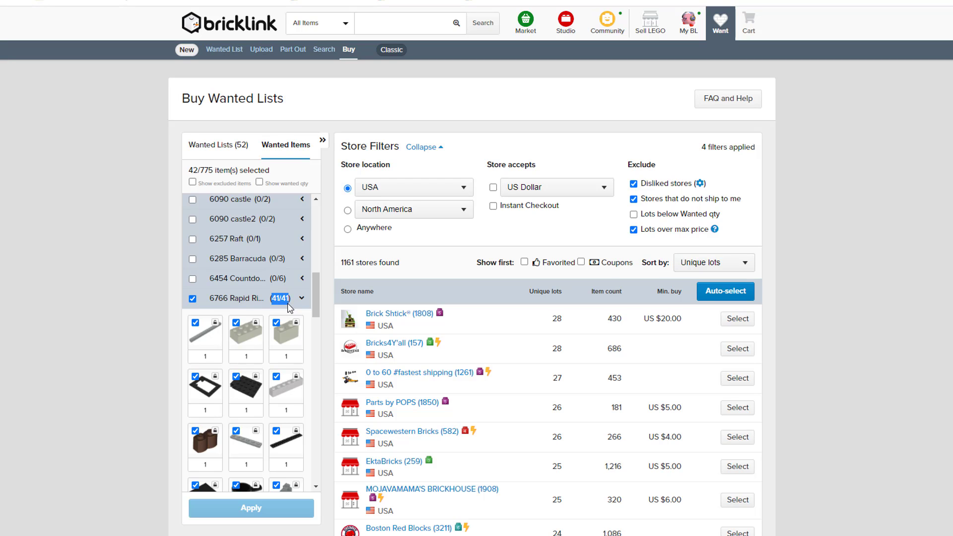
click(276, 304)
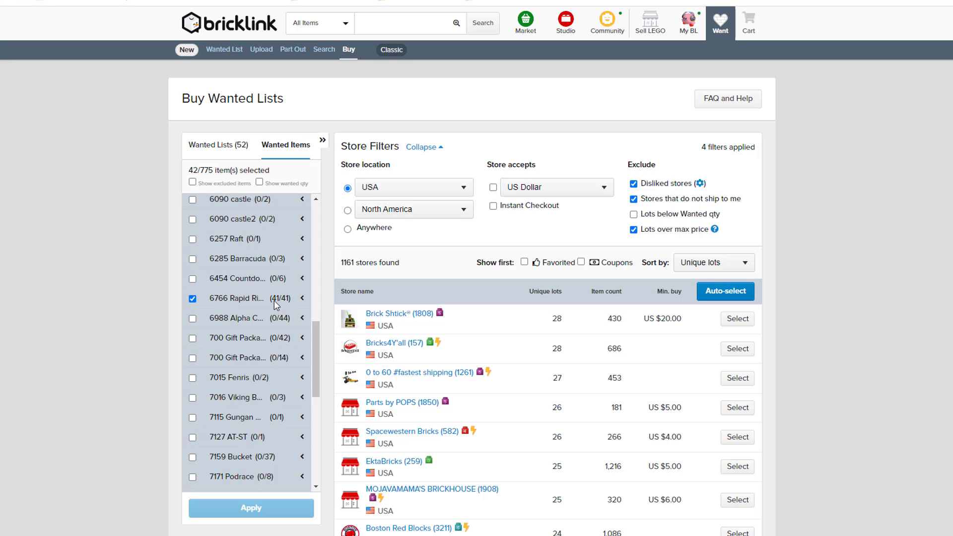
click(277, 304)
Step: Examine the wanted quantities of the individual parts in the 6766 Rapid Ri... list
scroll(267, 340, down, 3)
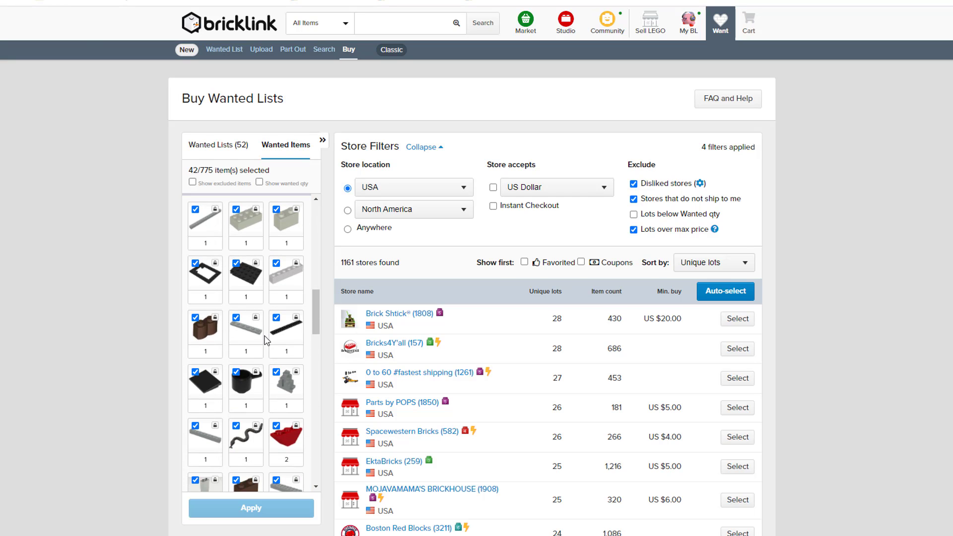
scroll(267, 342, down, 1)
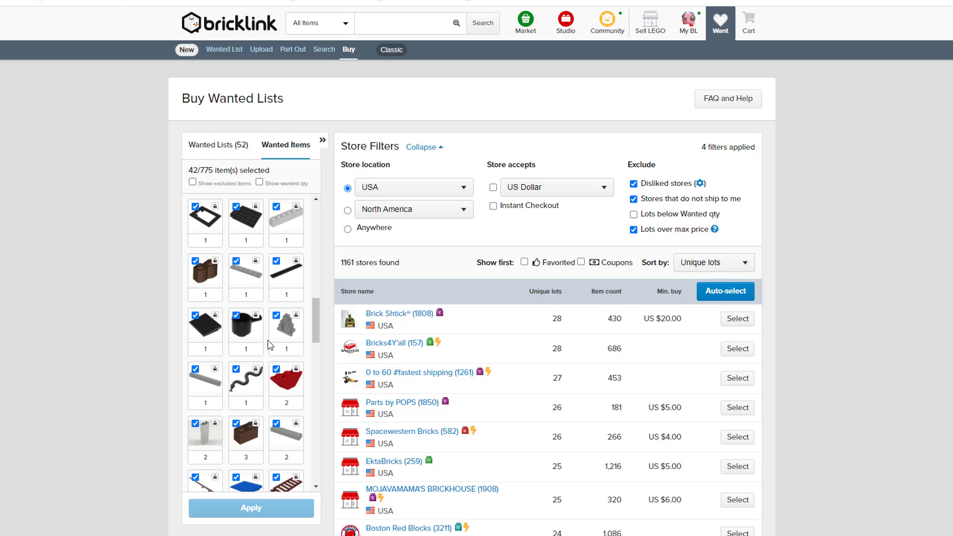
scroll(271, 347, down, 1)
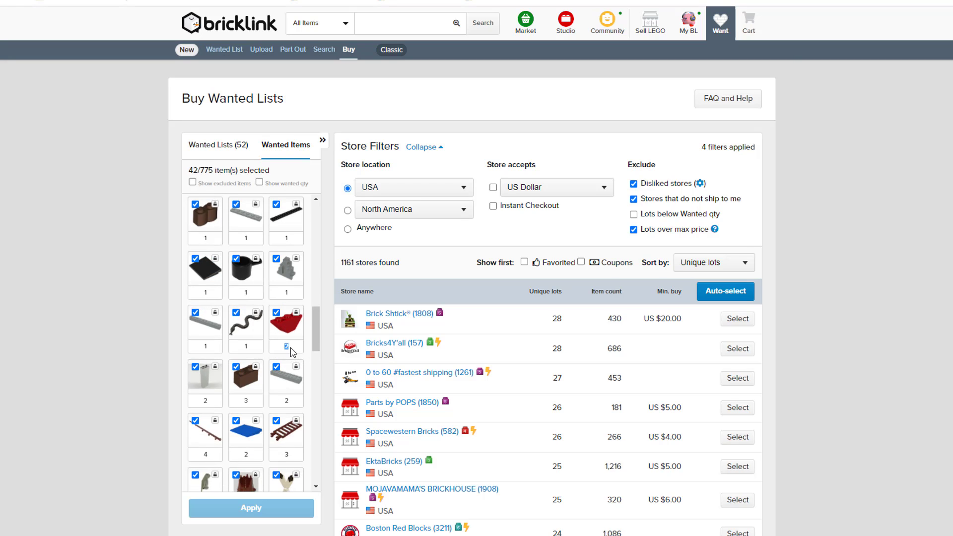
mouse_move(315, 339)
mouse_down()
mouse_move(316, 309)
mouse_move(315, 365)
mouse_move(316, 355)
mouse_up()
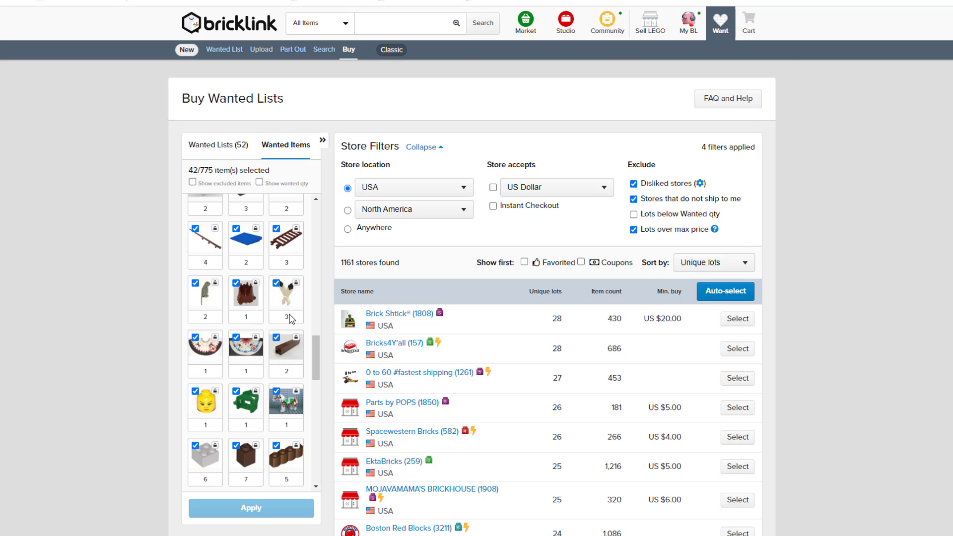
scroll(248, 321, up, 1)
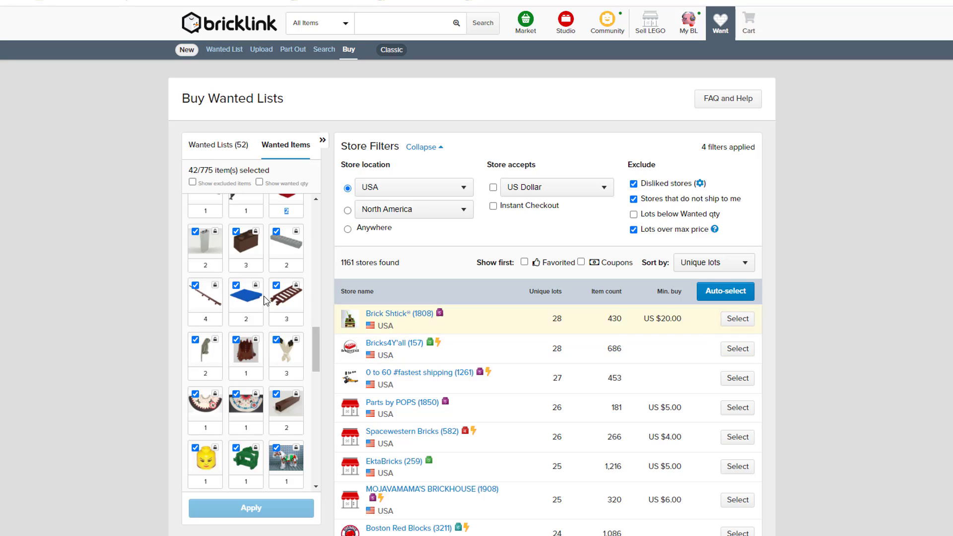
scroll(249, 277, up, 5)
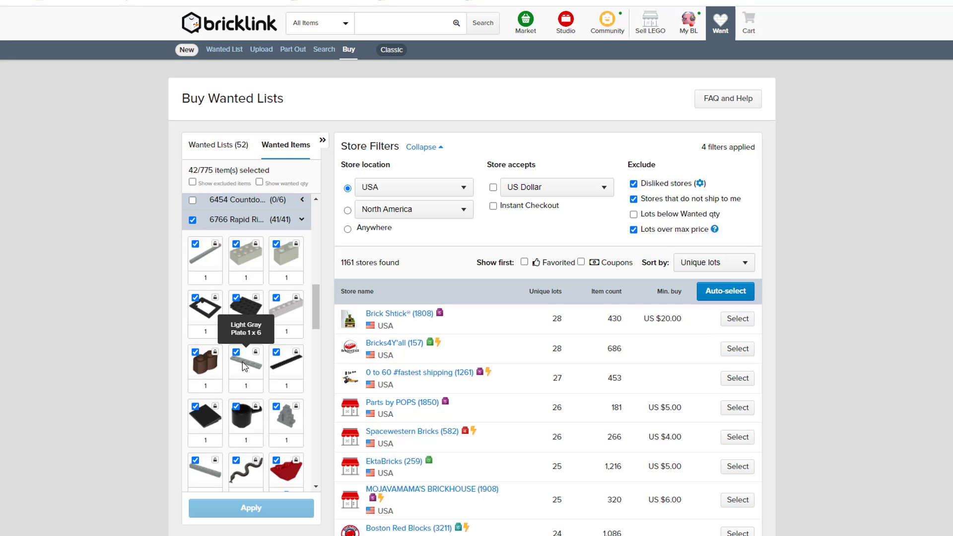
Step: Sort the found stores by item count and highlight the item count of the first store
click(714, 262)
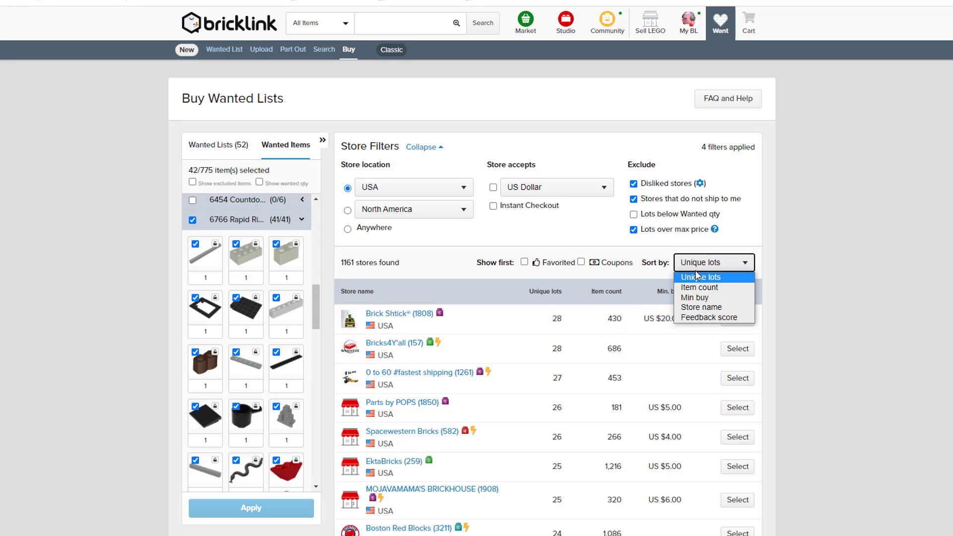
click(718, 290)
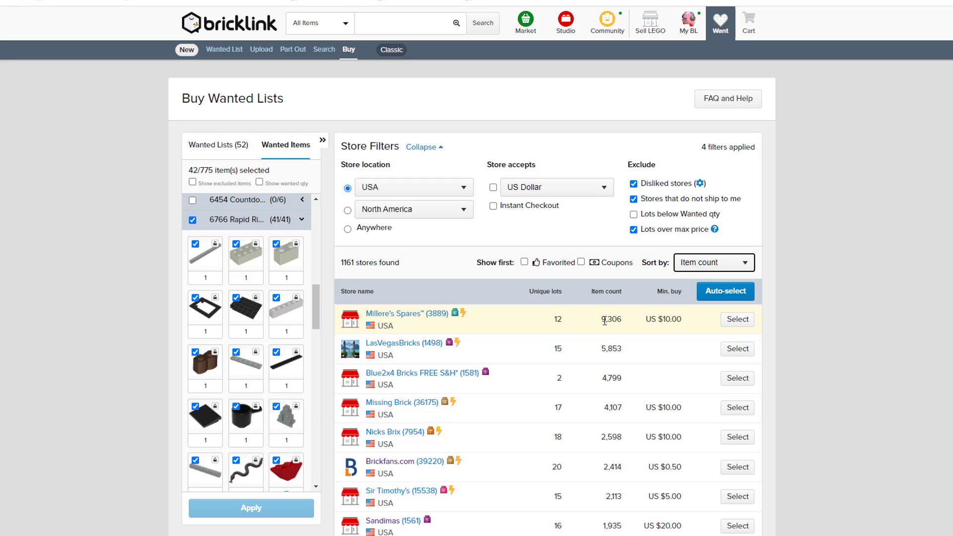
drag(605, 321, 627, 326)
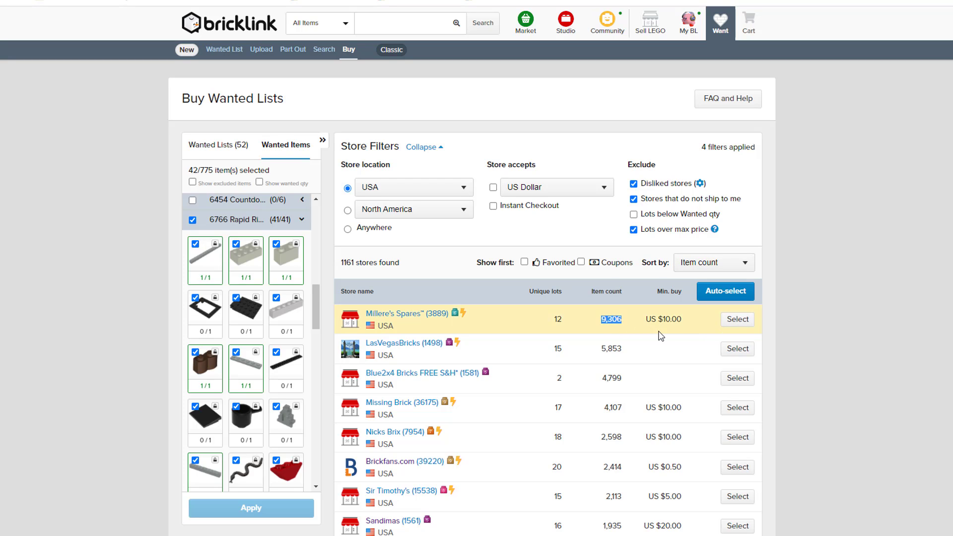
Step: Compare the first store's item count with the wanted part quantities in the 6766 Rapid Ri... list
click(632, 331)
scroll(223, 343, down, 3)
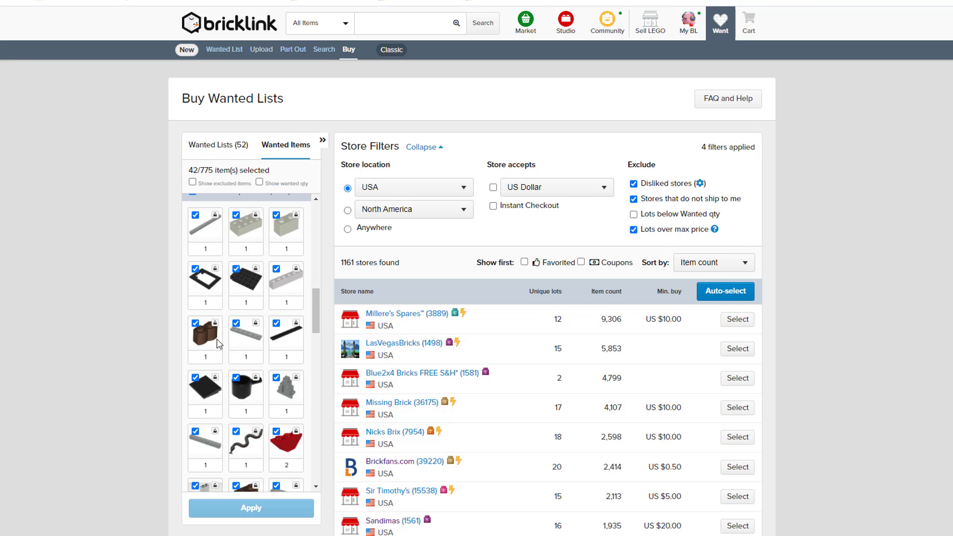
scroll(227, 339, down, 5)
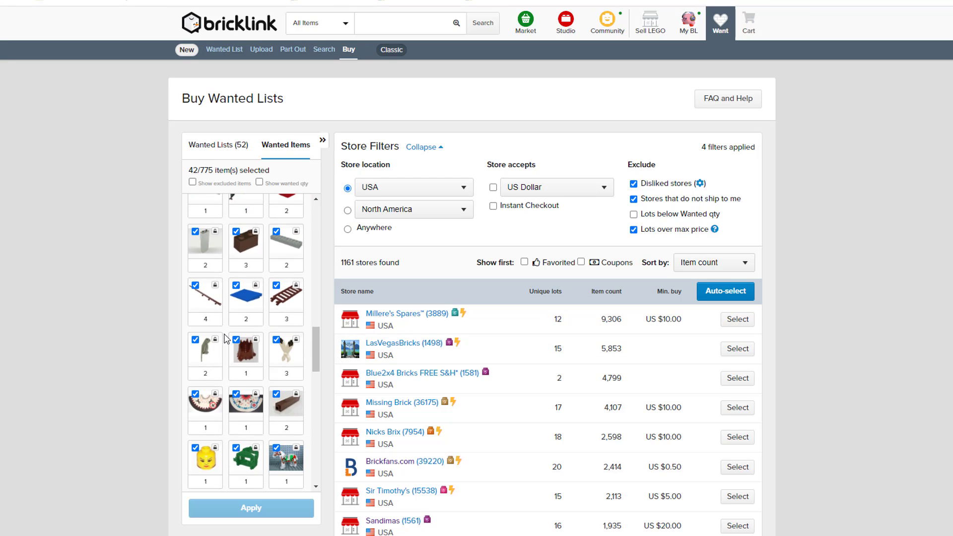
scroll(253, 343, up, 5)
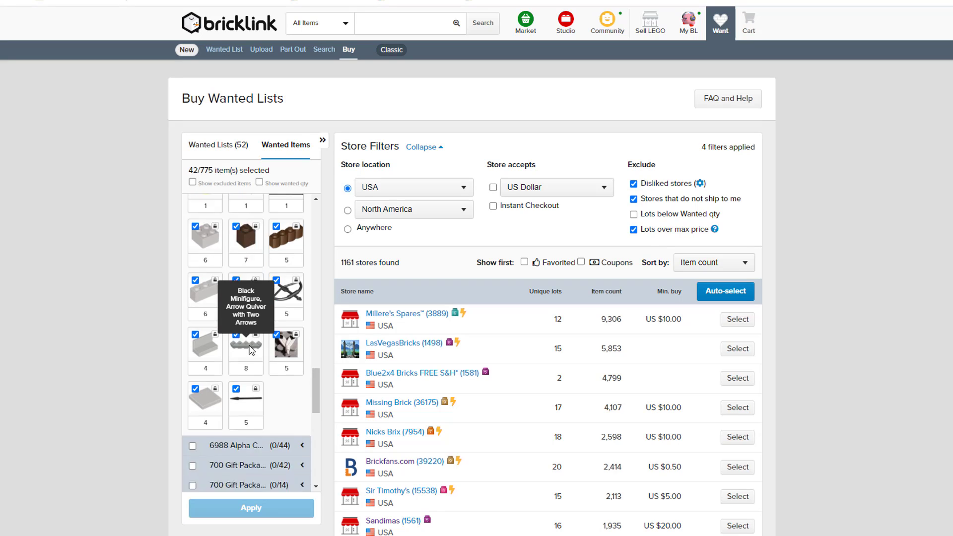
scroll(243, 377, up, 4)
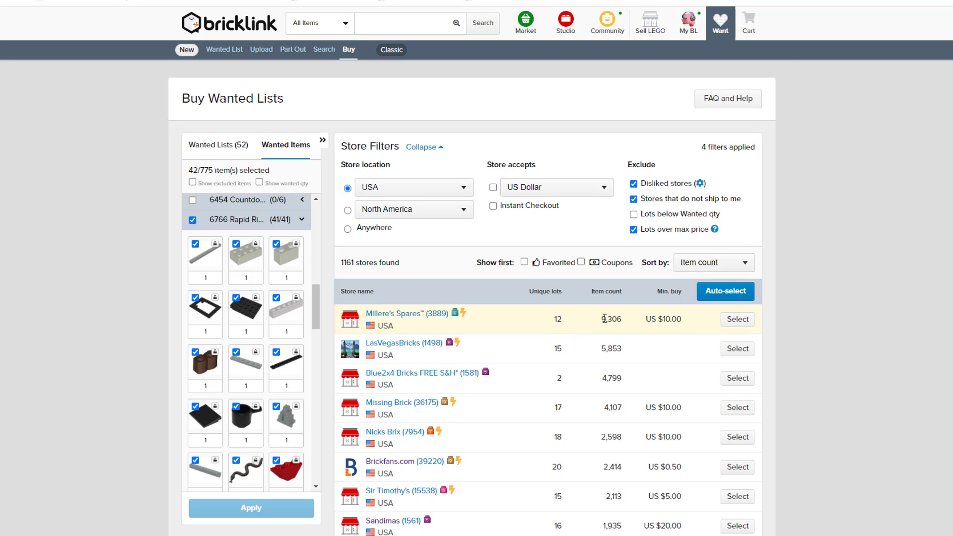
drag(602, 318, 626, 327)
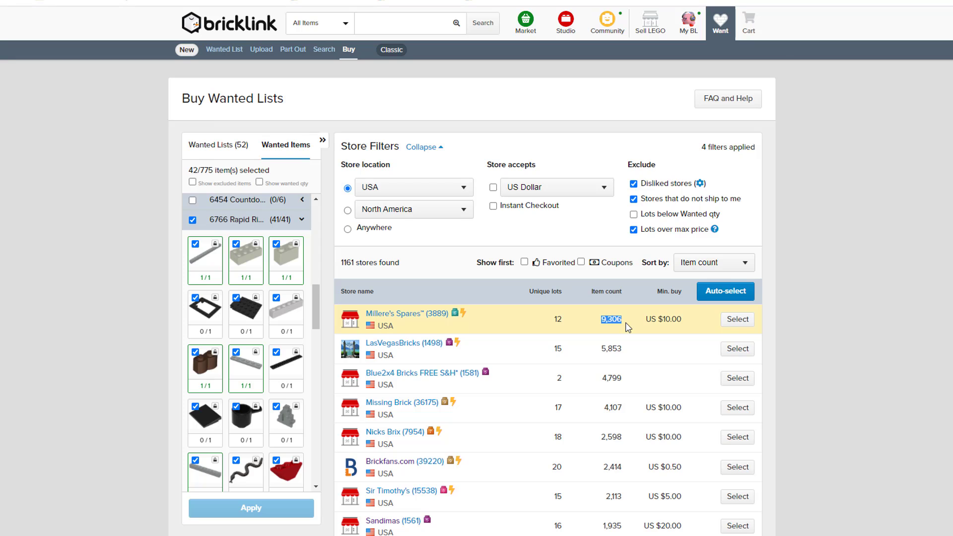
click(622, 322)
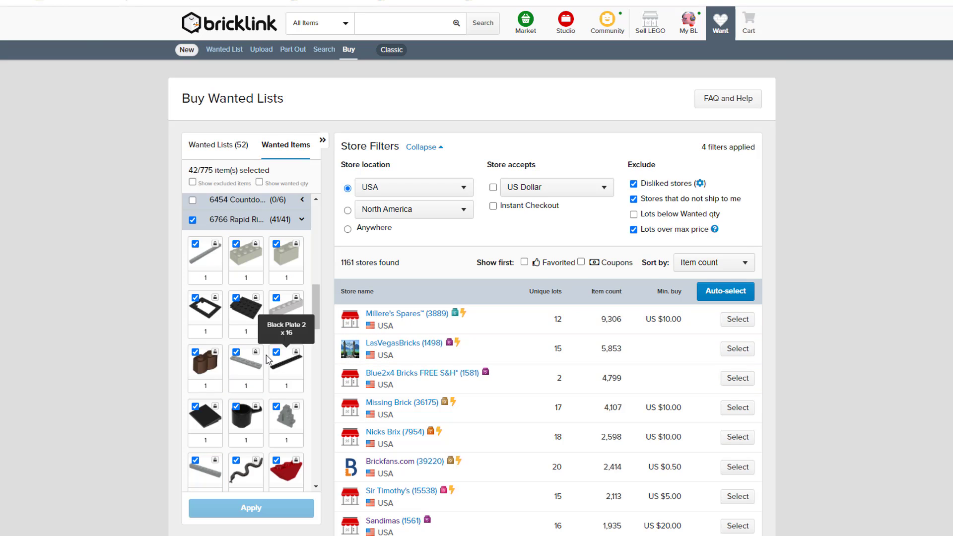
scroll(268, 352, down, 1)
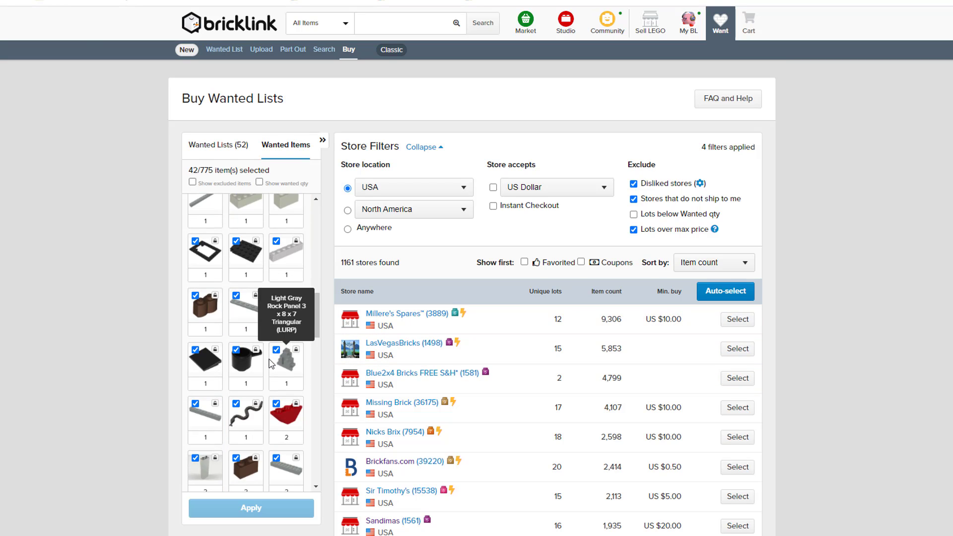
scroll(271, 366, down, 2)
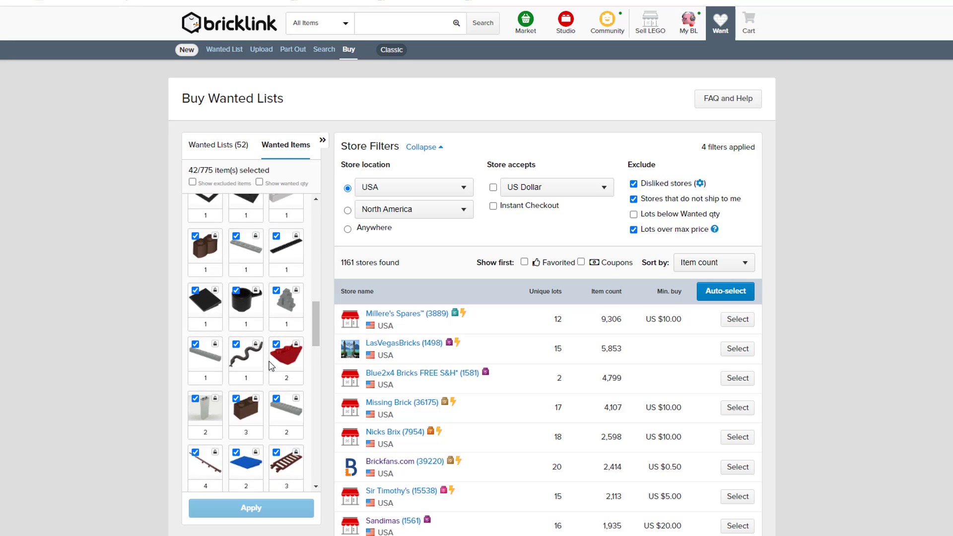
Step: Preview the matching lots of the Millere's Spares store, check the available quantity of brown Brick 1 x 1, and cancel without confirming
click(737, 319)
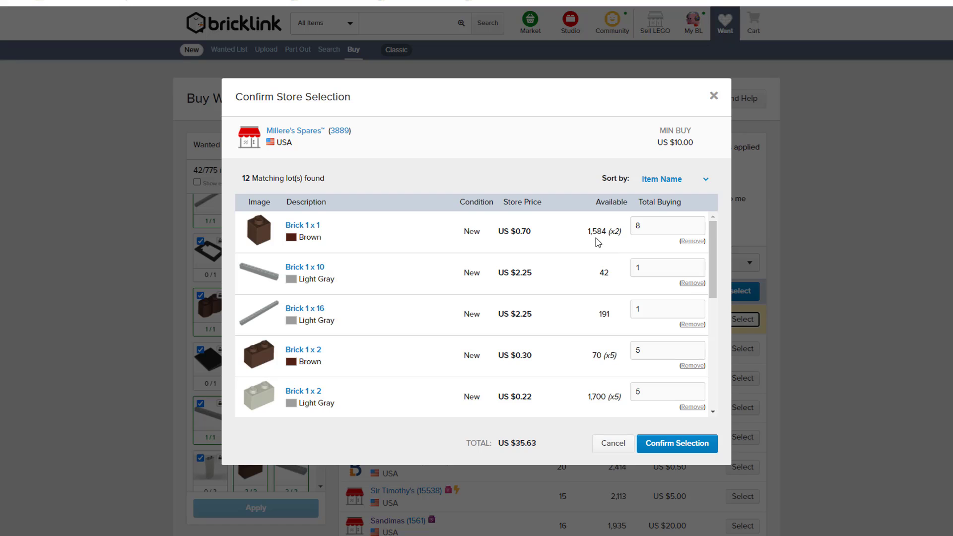
drag(588, 231, 611, 232)
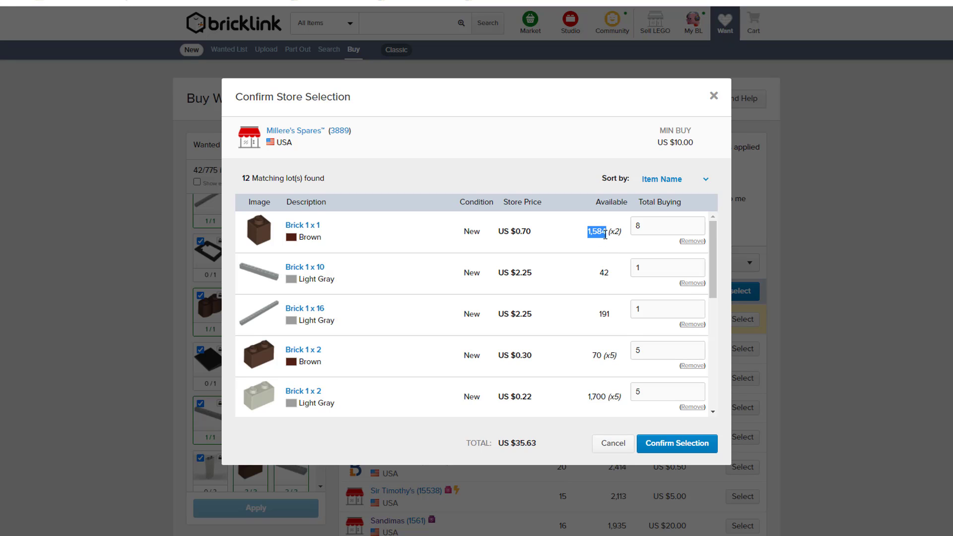
click(530, 230)
scroll(566, 305, down, 2)
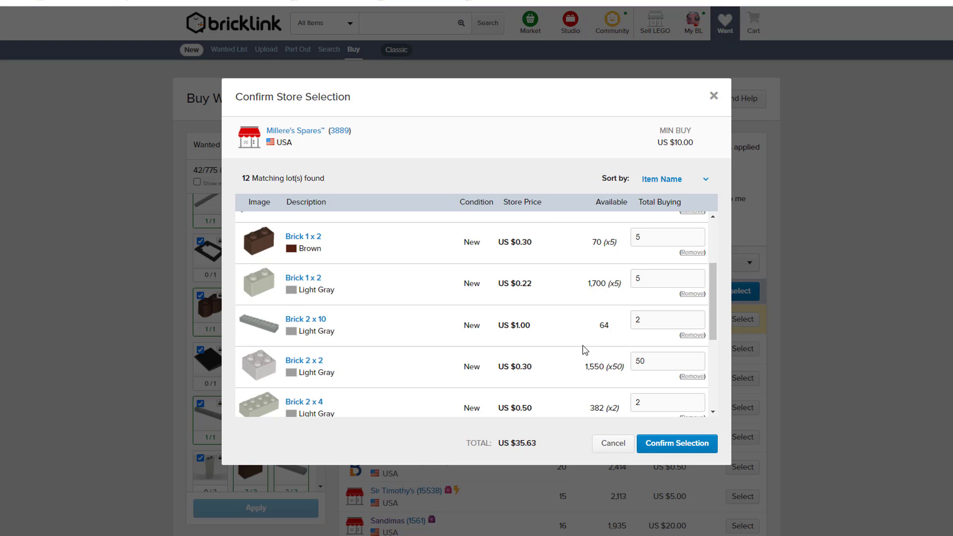
scroll(576, 348, down, 3)
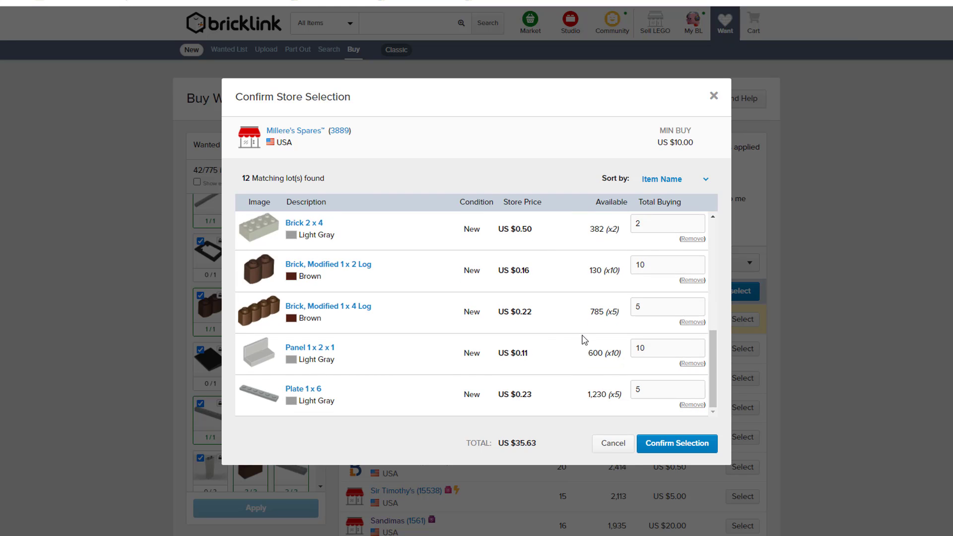
scroll(579, 338, up, 5)
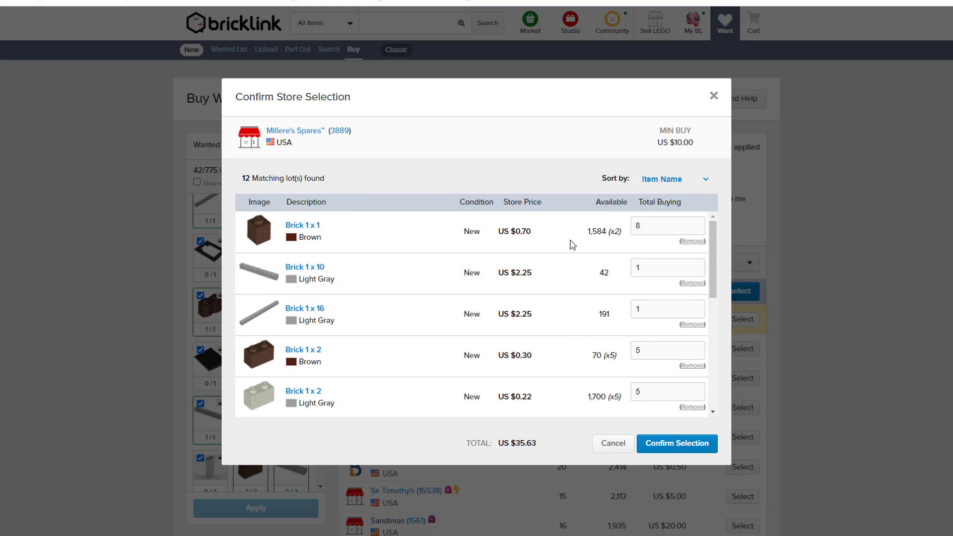
drag(587, 232, 610, 241)
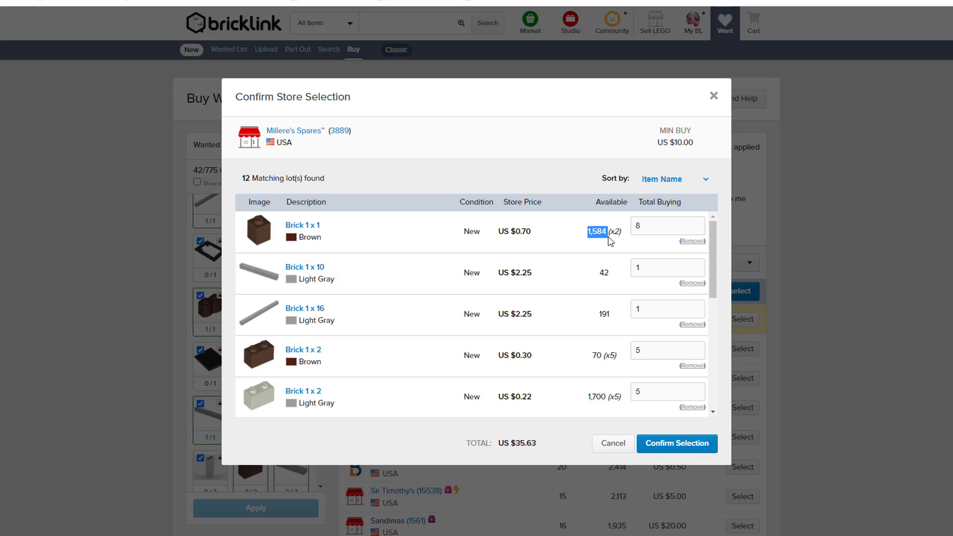
click(572, 237)
click(645, 228)
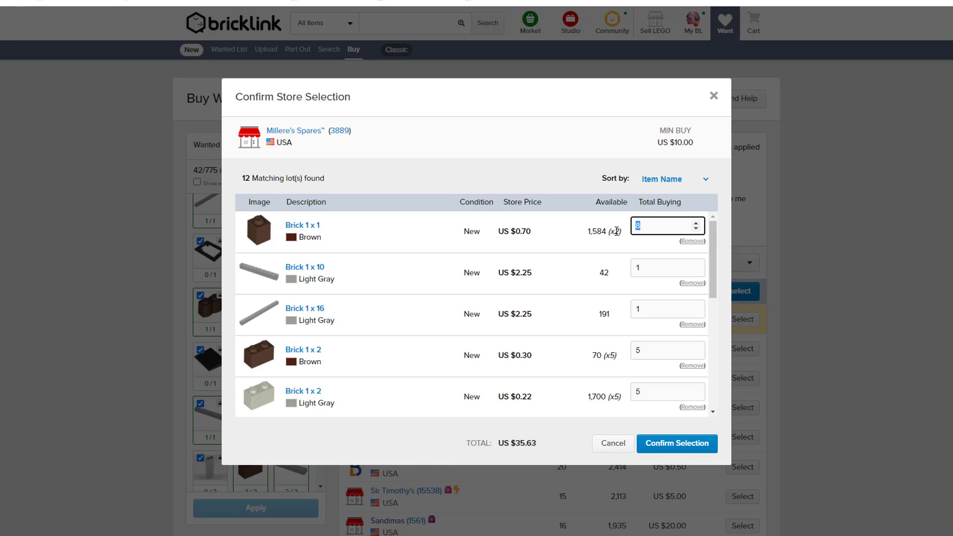
click(613, 447)
Step: Sort the found stores by unique lots and open the store selection preview for Brick Shtick
click(694, 264)
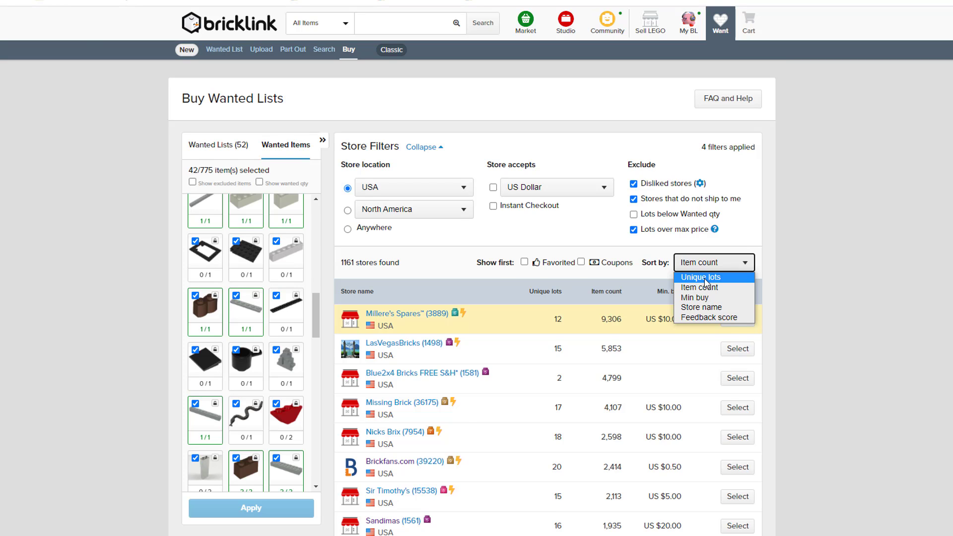
click(707, 278)
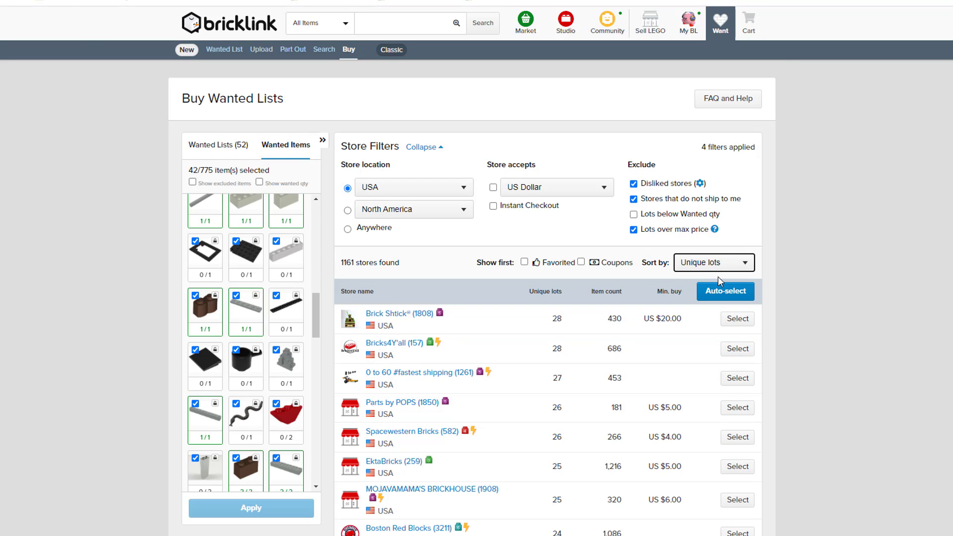
click(739, 319)
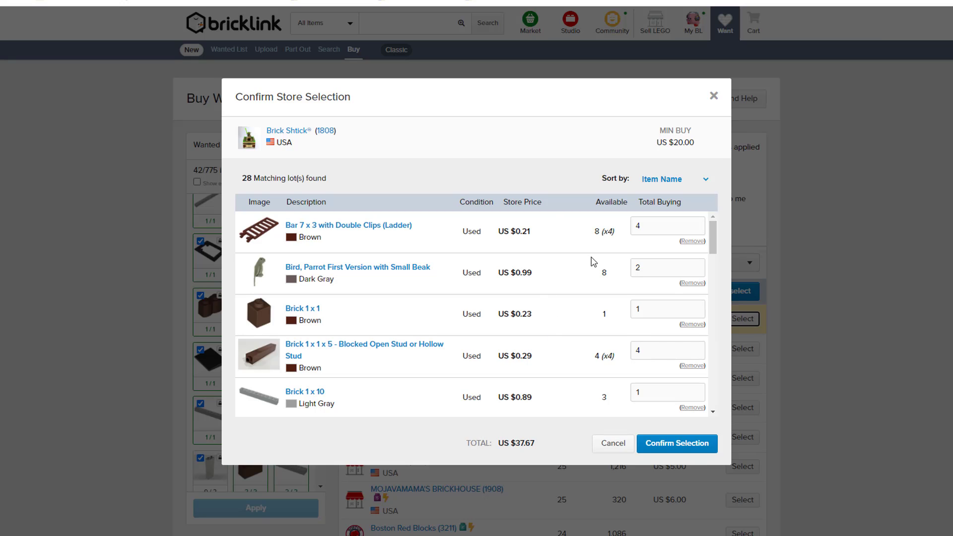
Step: Examine the conditions, store prices and buying quantities of all matching lots offered by Brick Shtick
scroll(589, 274, down, 1)
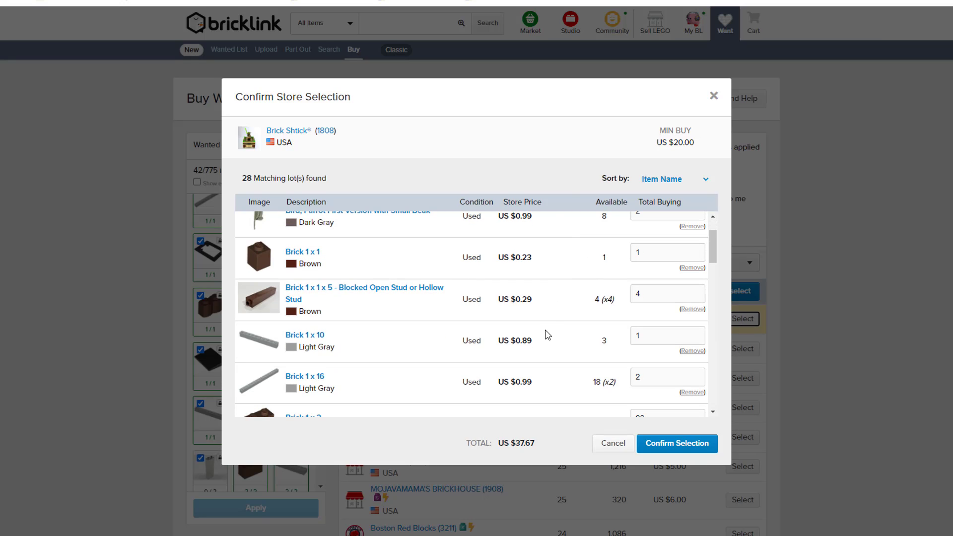
scroll(556, 315, down, 1)
scroll(570, 313, down, 3)
scroll(570, 361, down, 3)
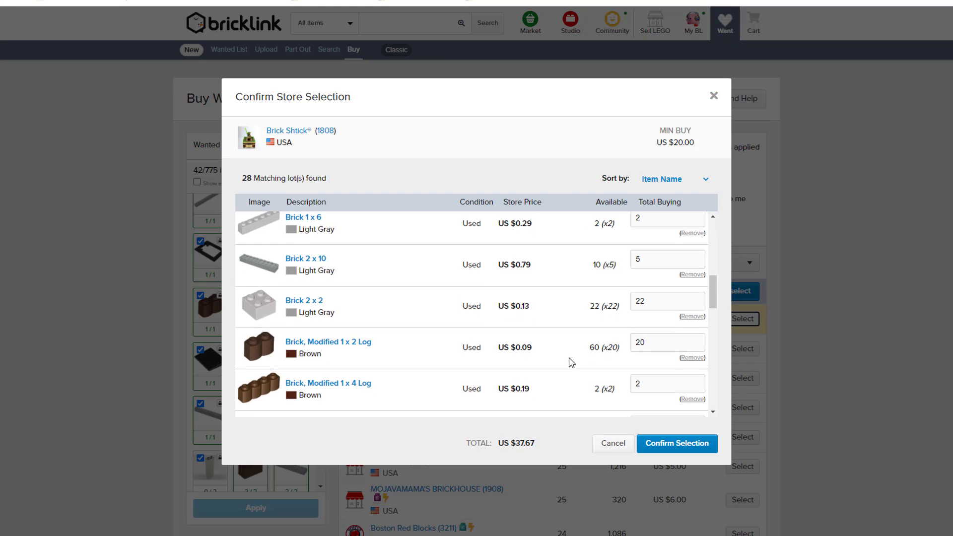
scroll(538, 335, down, 1)
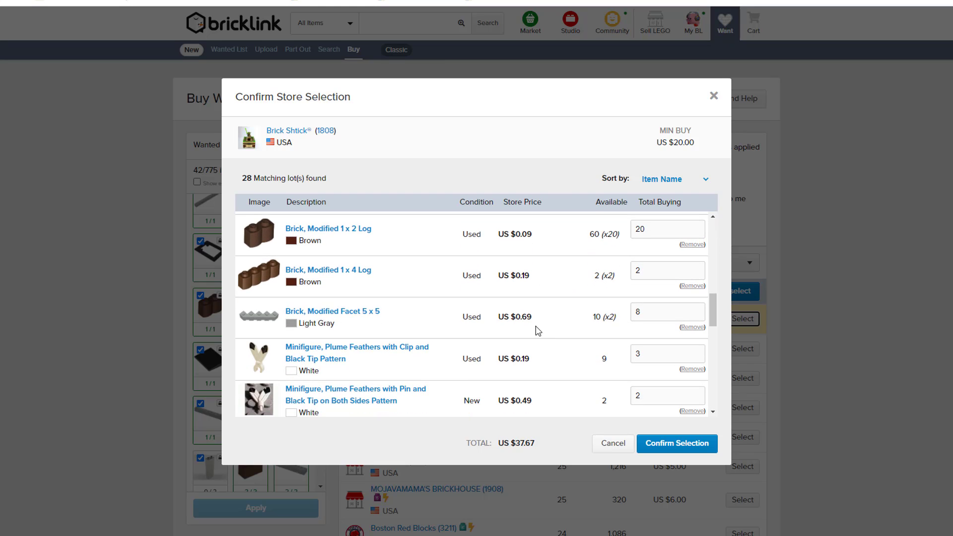
scroll(550, 326, down, 1)
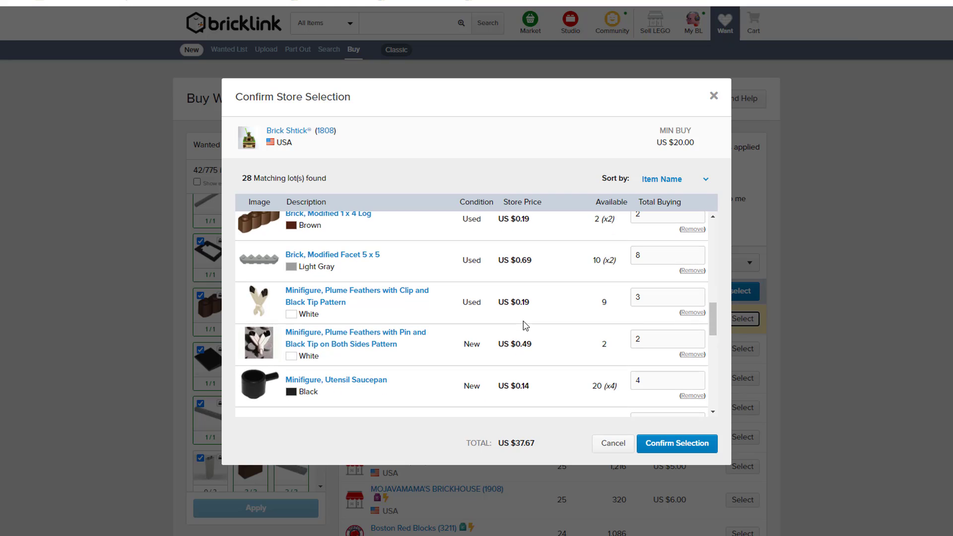
scroll(524, 302, down, 2)
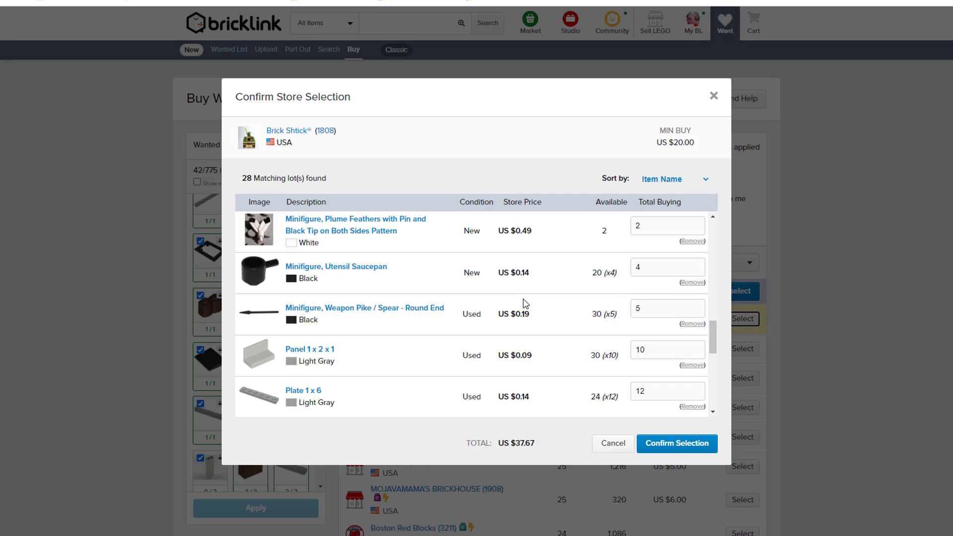
scroll(507, 291, up, 1)
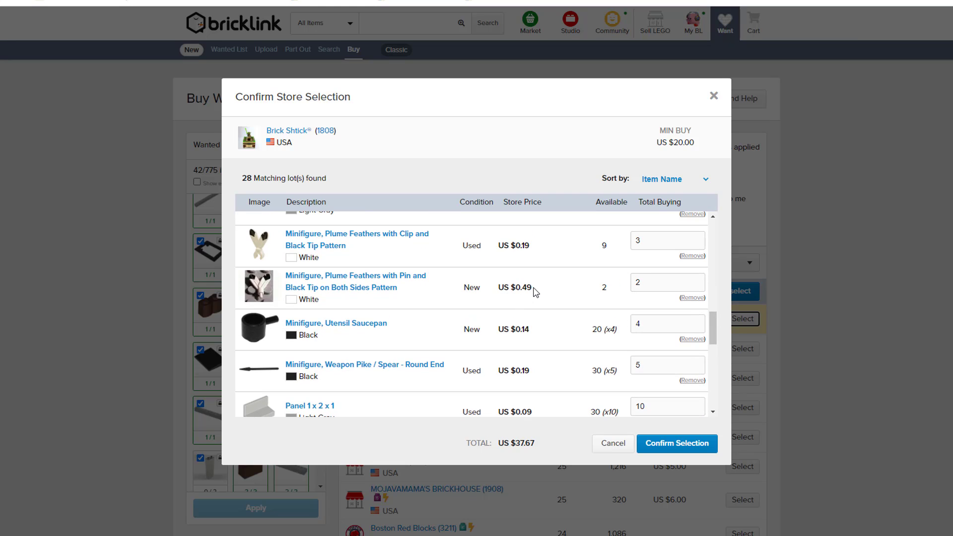
scroll(535, 292, down, 1)
scroll(534, 291, down, 3)
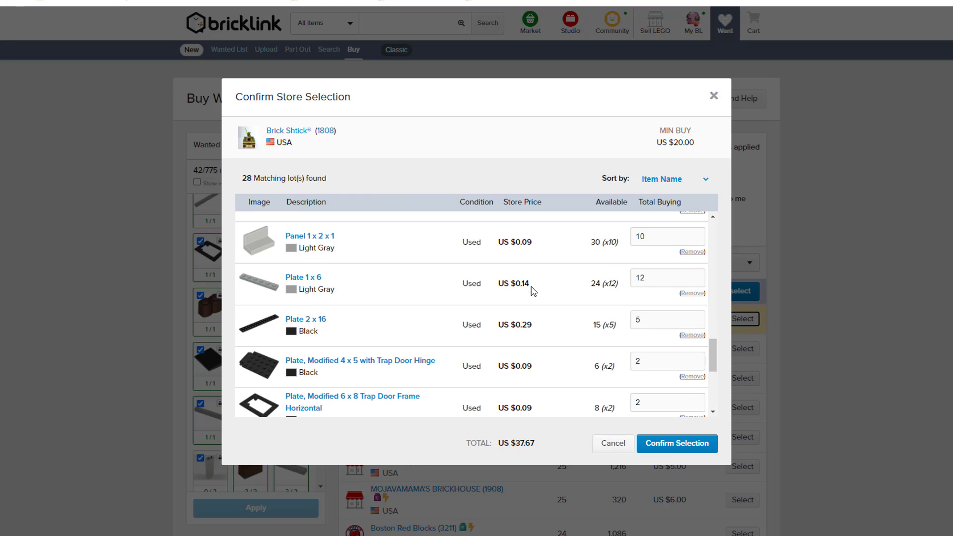
scroll(534, 292, down, 3)
scroll(531, 318, down, 2)
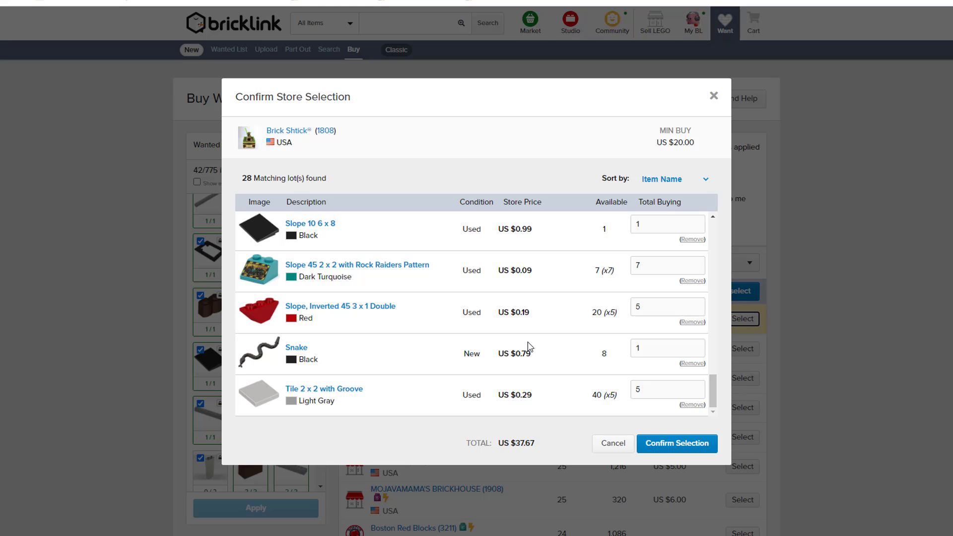
scroll(506, 345, up, 1)
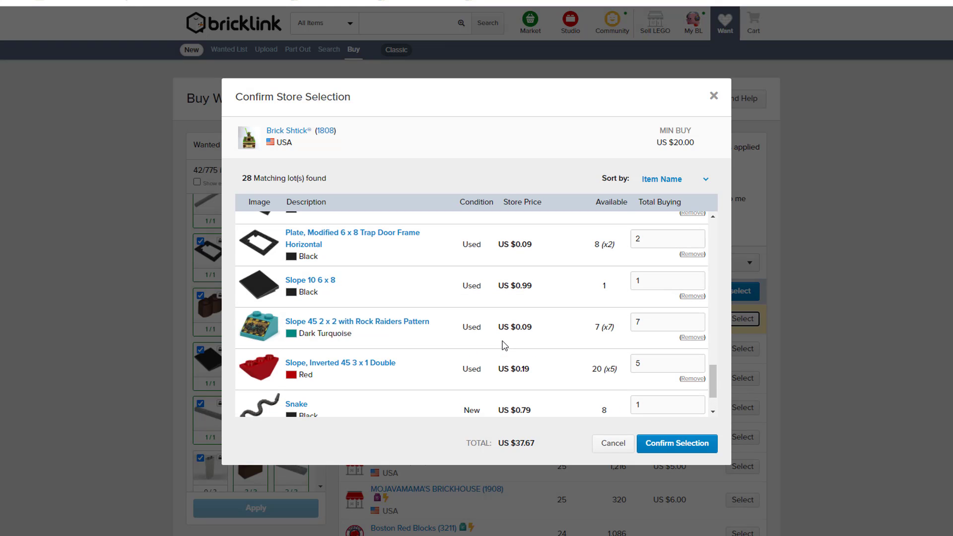
Step: Check the store prices of the dark turquoise Slope 45 2 x 2 and the light gray Brick 2 x 2, and cancel the store selection
drag(523, 324, 538, 331)
click(537, 331)
click(538, 331)
drag(523, 324, 546, 324)
click(555, 326)
scroll(546, 323, up, 3)
scroll(548, 309, up, 2)
scroll(546, 309, up, 5)
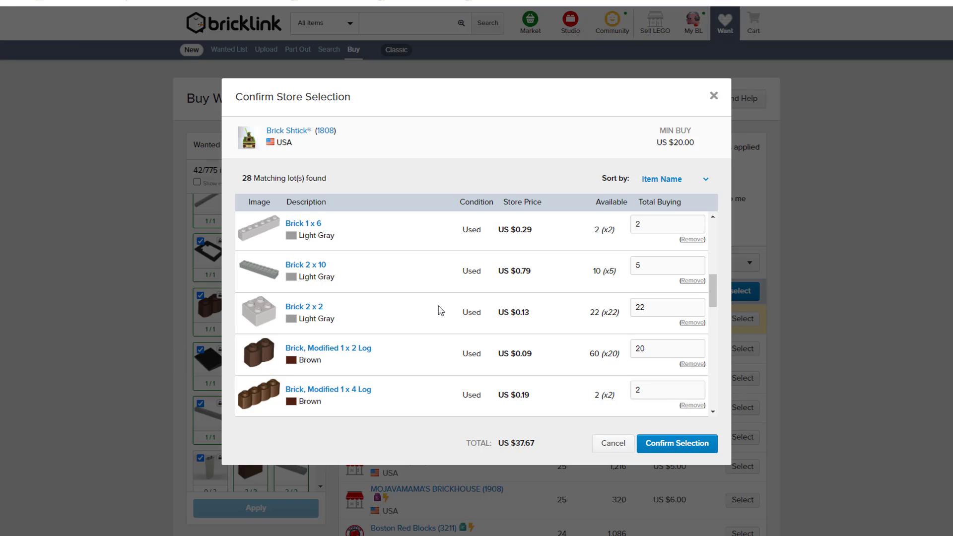
drag(515, 312, 531, 311)
click(545, 316)
click(606, 447)
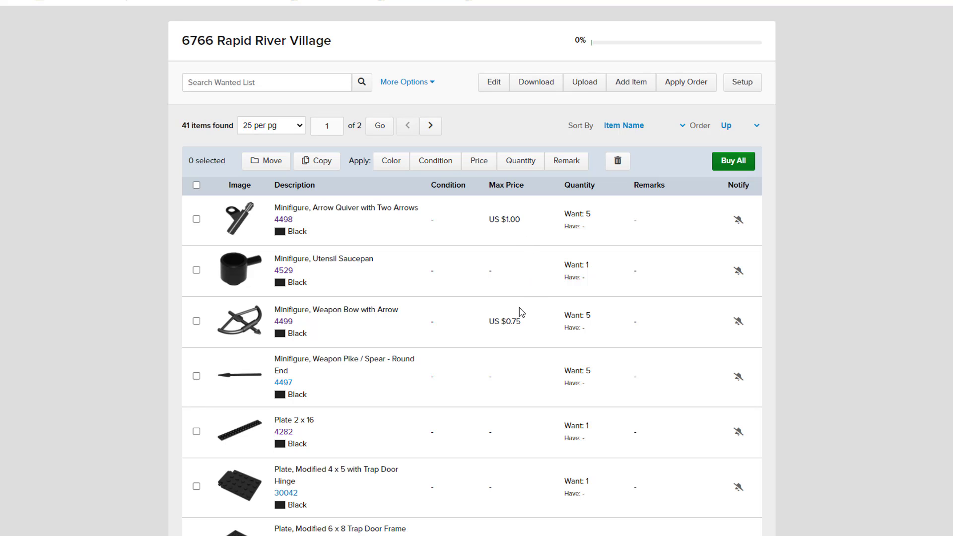
Step: Examine the maximum prices and wanted quantities of the parts in the 6766 Rapid River Village wanted list
scroll(519, 294, down, 5)
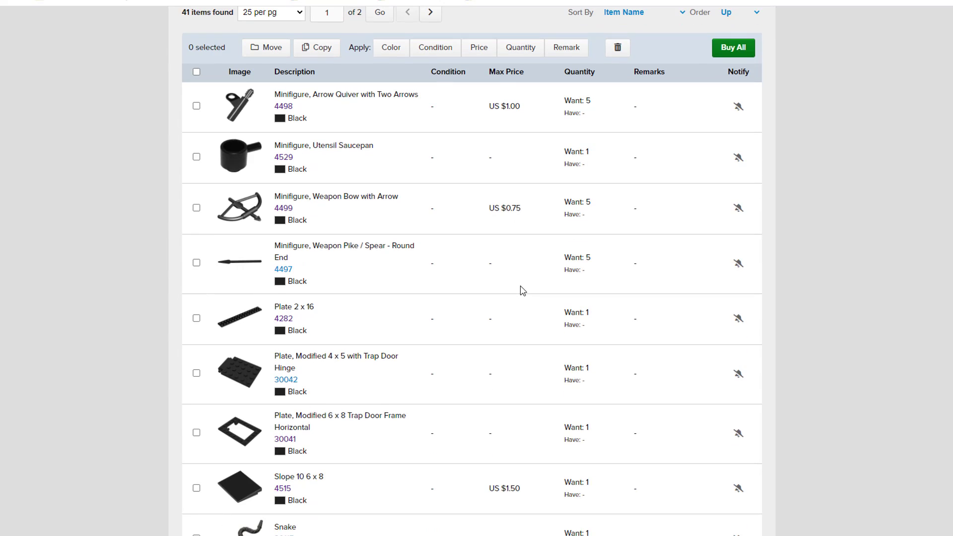
scroll(521, 289, down, 2)
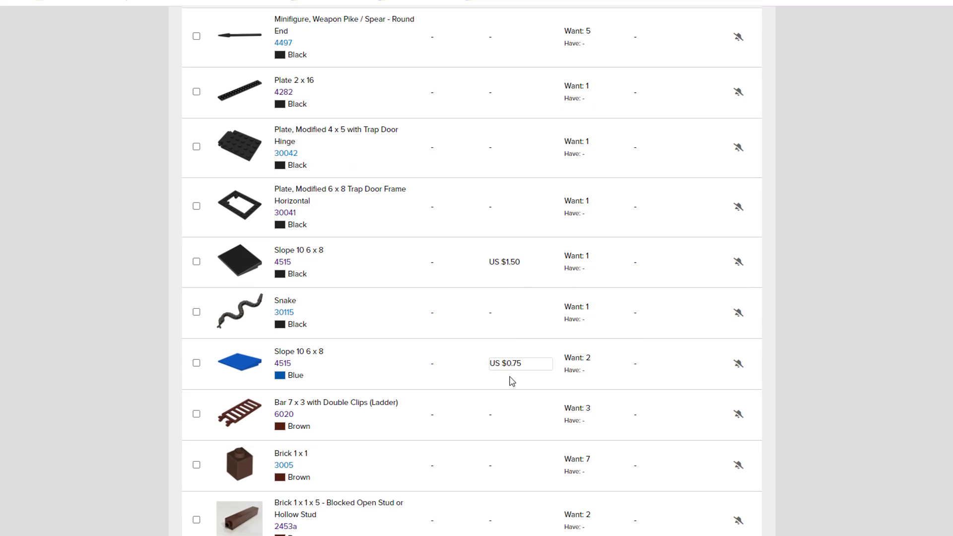
scroll(509, 373, down, 2)
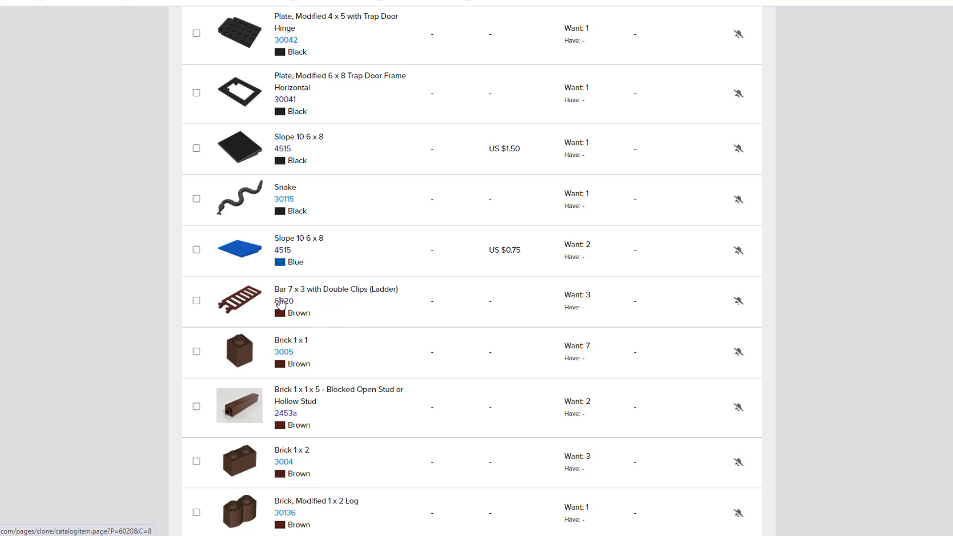
scroll(308, 325, down, 1)
scroll(308, 326, down, 1)
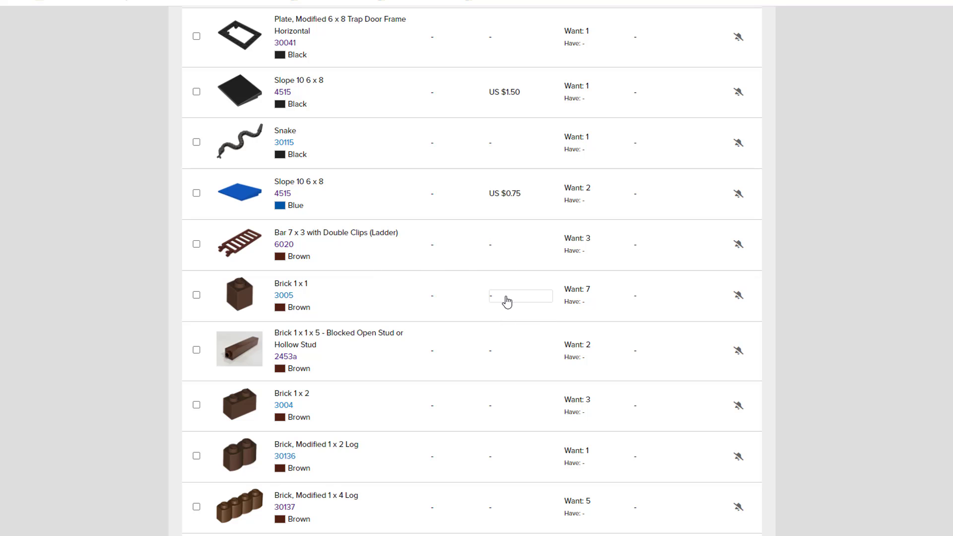
scroll(484, 318, down, 2)
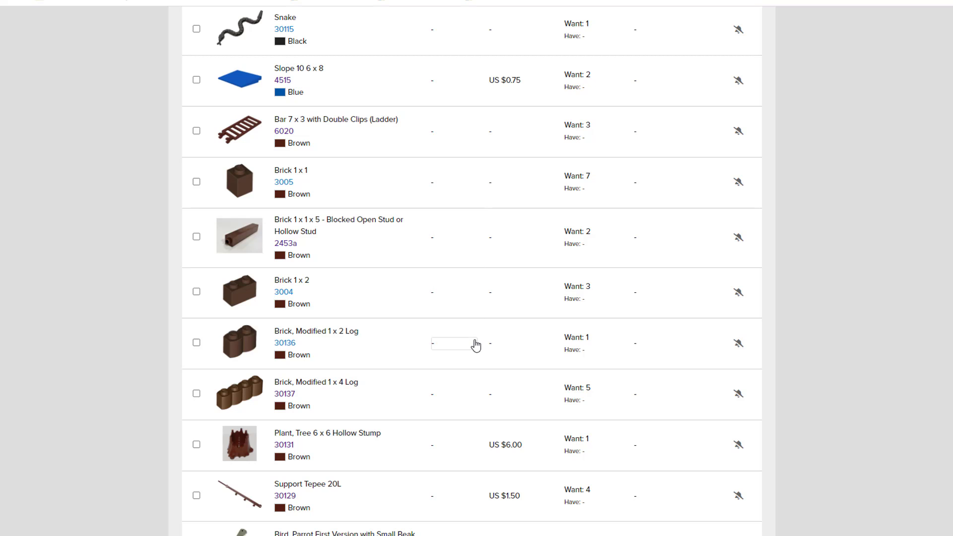
scroll(480, 342, down, 1)
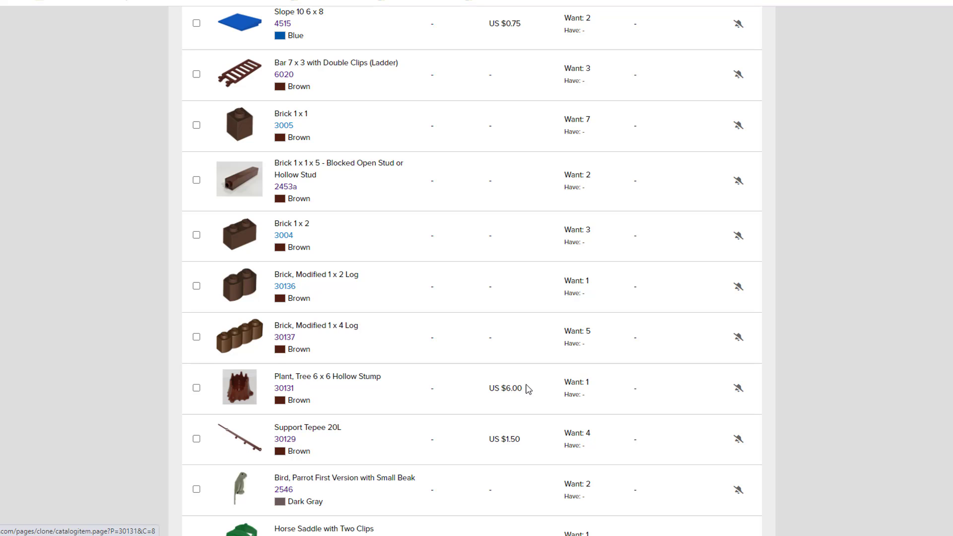
Step: Review the remaining parts of the 6766 Rapid River wanted list, close the Brick Shtick selection preview and examine the list's selected items
scroll(371, 310, down, 2)
scroll(481, 293, down, 6)
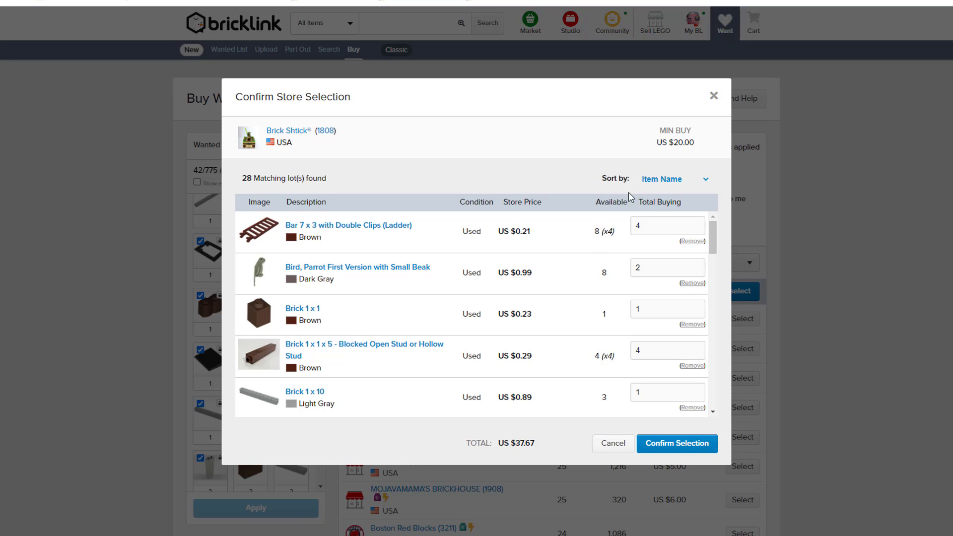
click(714, 95)
scroll(267, 296, up, 2)
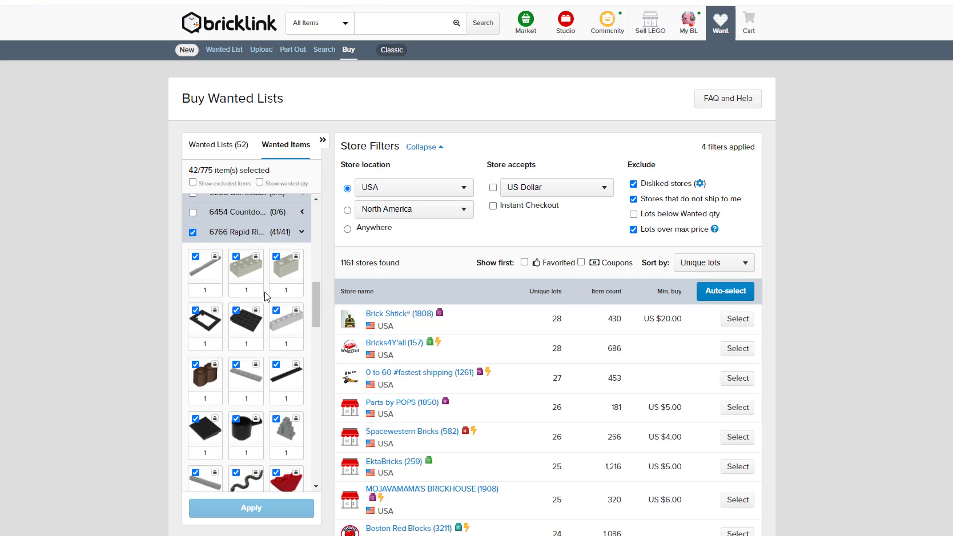
scroll(267, 296, down, 5)
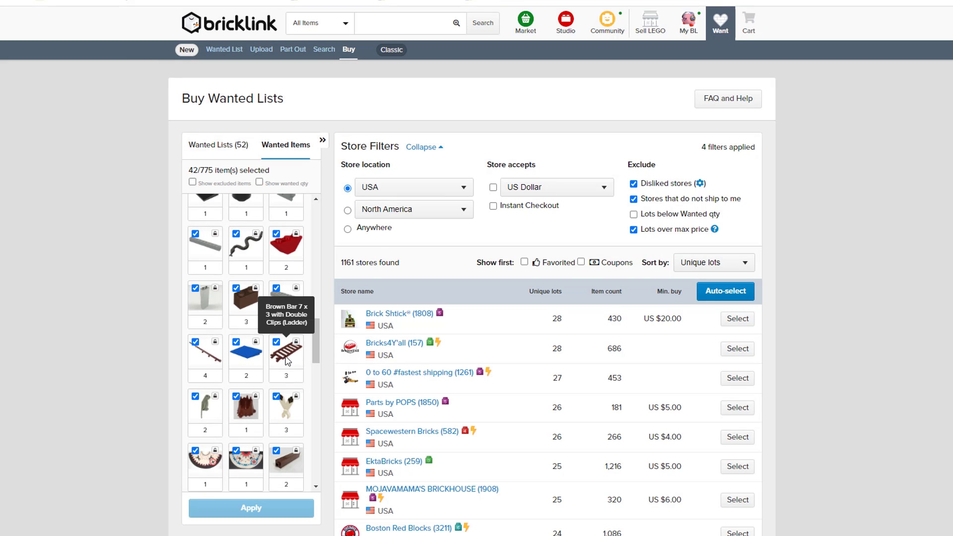
Step: Reopen the Brick Shtick selection preview and check the buying quantity and bulk multiple of the brown Bar 7 x 3 ladder
click(738, 319)
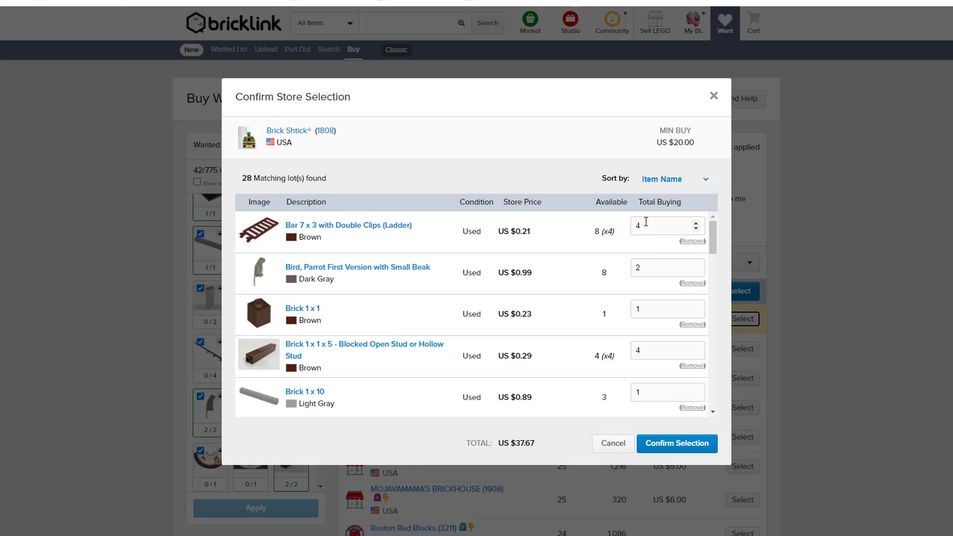
click(646, 223)
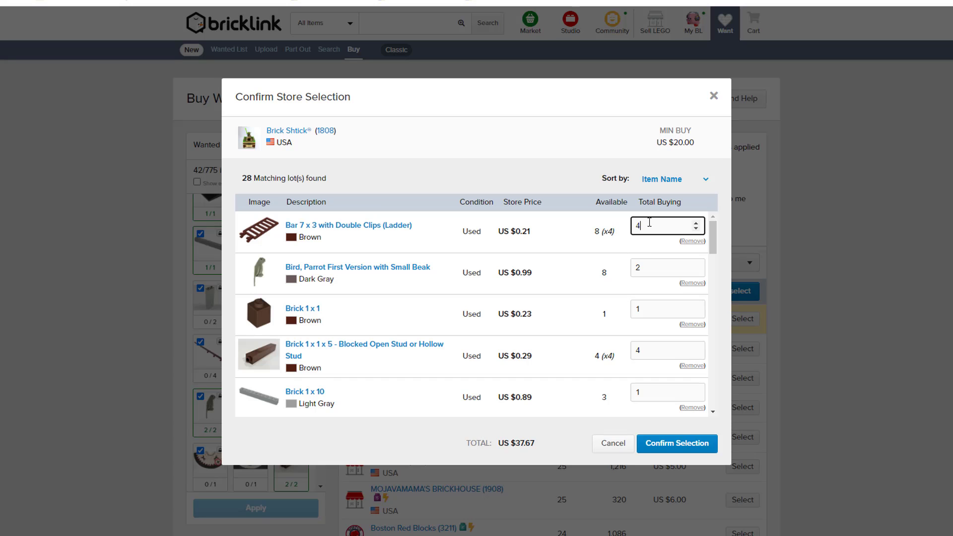
double_click(637, 227)
drag(606, 233, 613, 245)
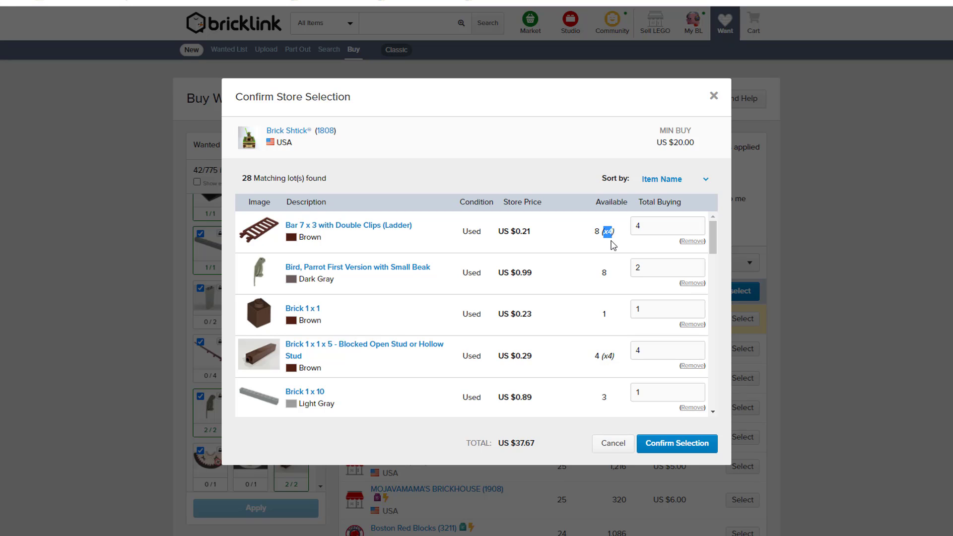
click(592, 242)
click(547, 236)
Step: Examine the bulk multiples and buying quantities of Brick Shtick's other lots, including the brown Brick 1 x 2 and light gray Brick 2 x 2
scroll(590, 335, down, 3)
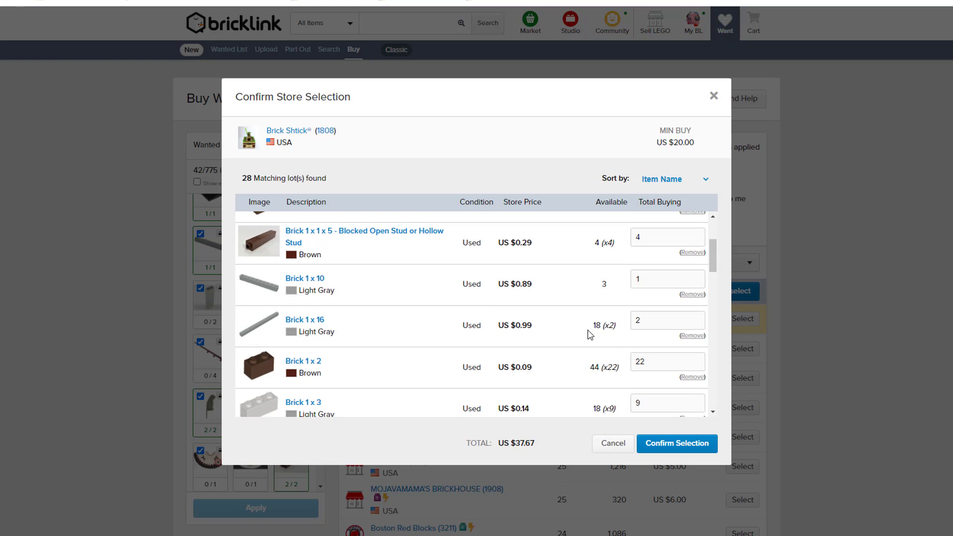
scroll(588, 319, down, 1)
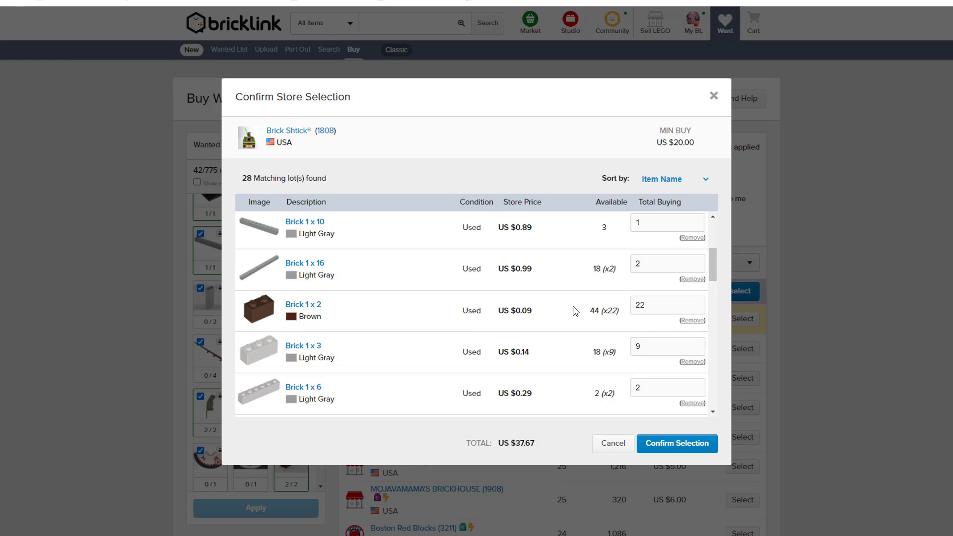
scroll(575, 311, down, 3)
scroll(578, 310, down, 1)
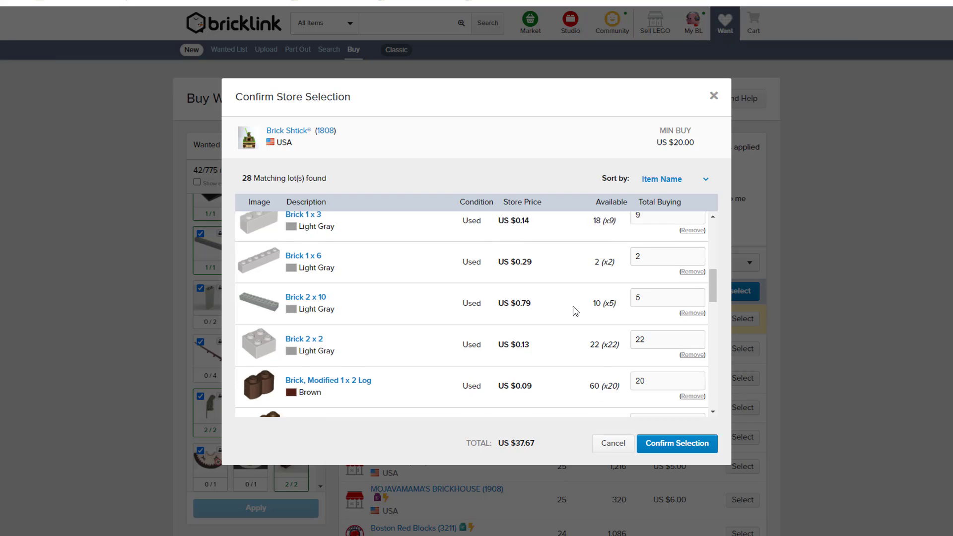
scroll(608, 306, up, 4)
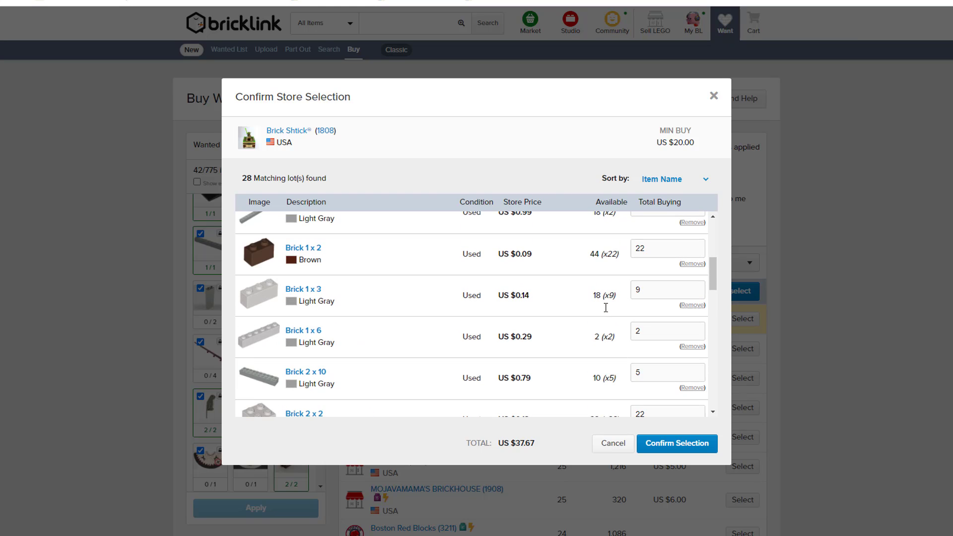
drag(607, 308, 616, 306)
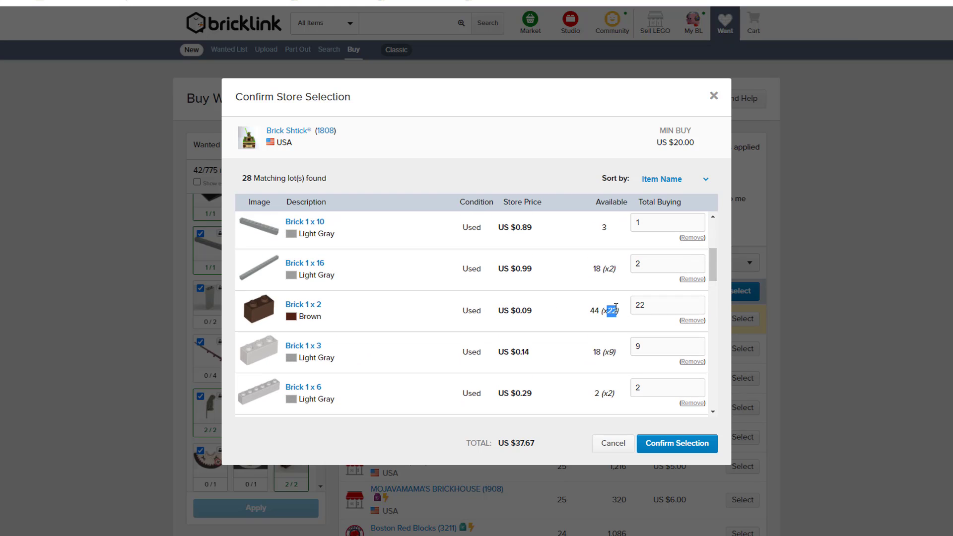
scroll(587, 310, down, 4)
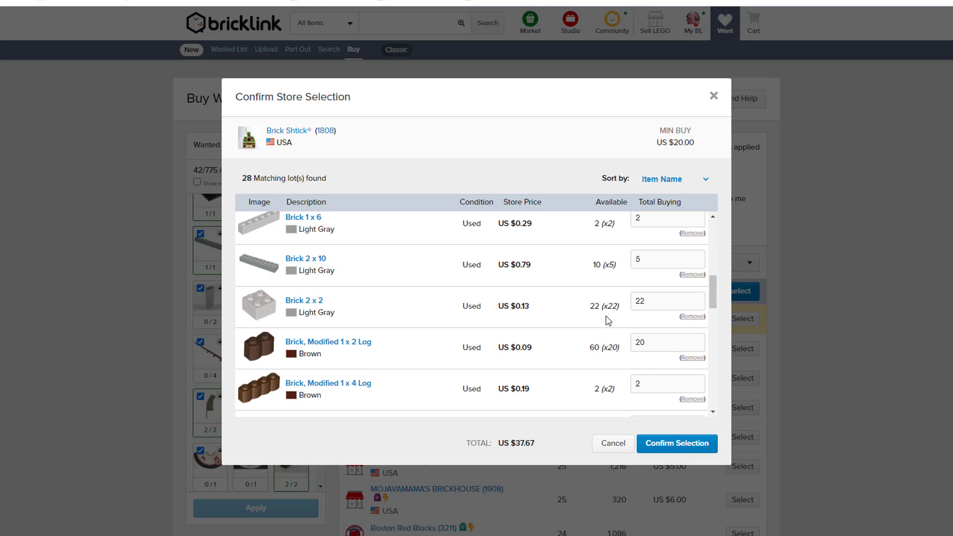
drag(608, 307, 619, 305)
click(576, 306)
scroll(579, 309, down, 3)
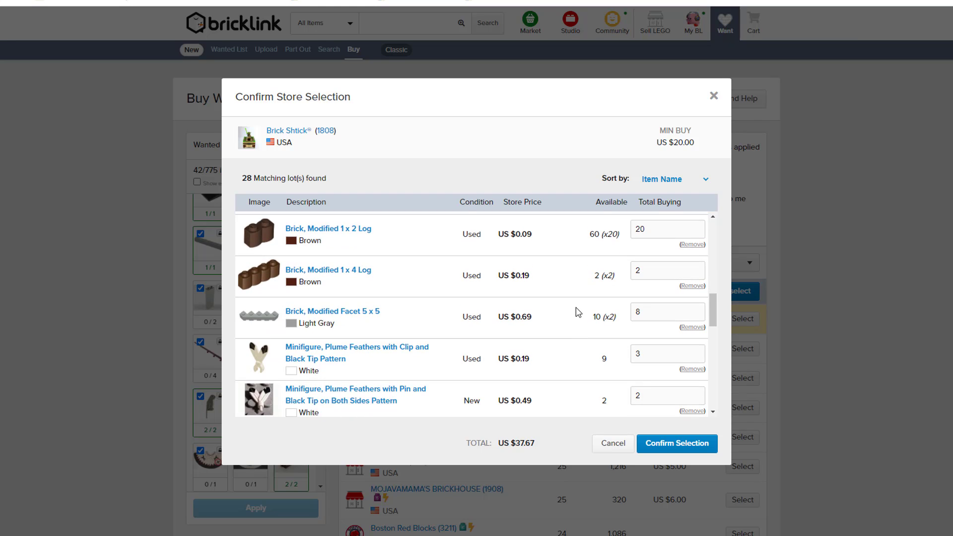
scroll(576, 319, down, 3)
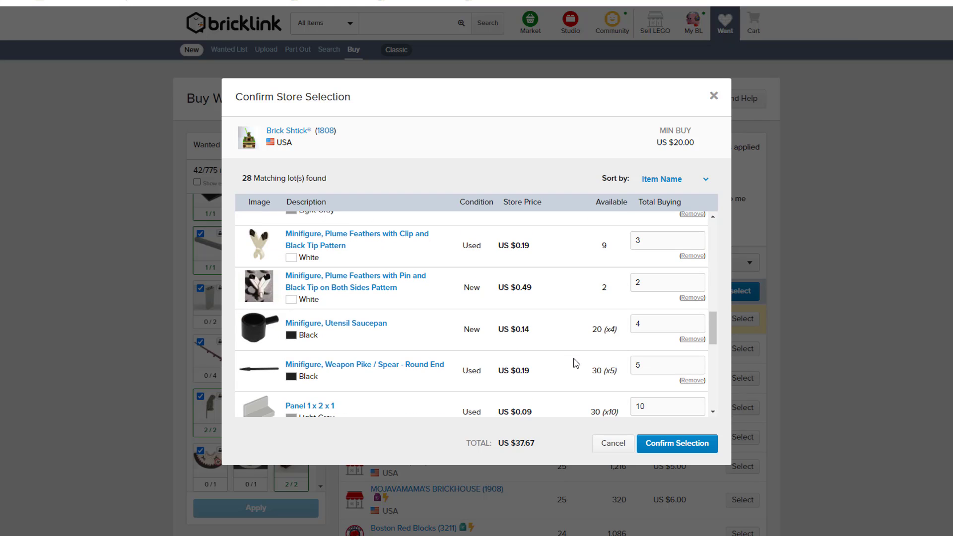
Step: Check the Brick Shtick order total and the light gray Panel 1 x 2 x 1 availability, and cancel the store selection
scroll(574, 362, down, 1)
drag(515, 444, 536, 450)
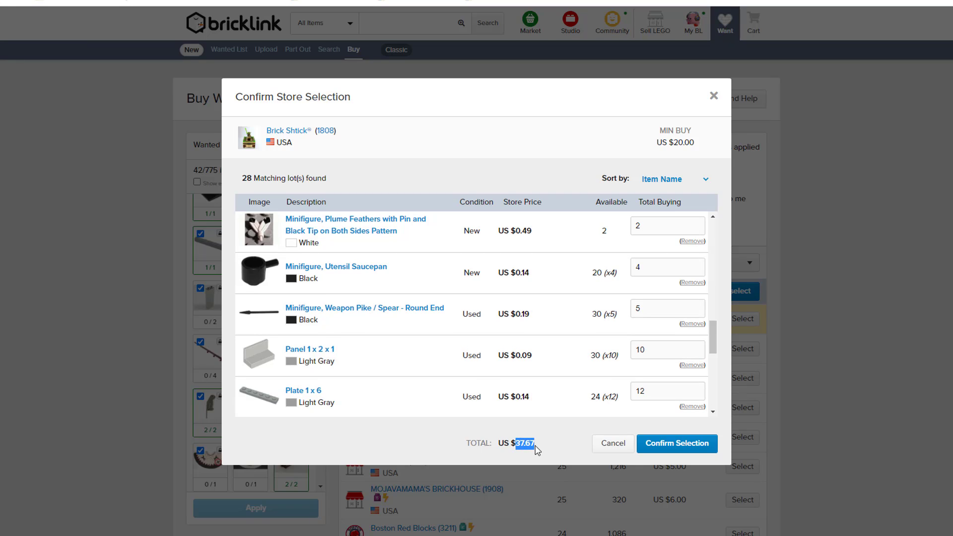
click(538, 448)
drag(621, 356, 588, 355)
click(588, 356)
click(607, 454)
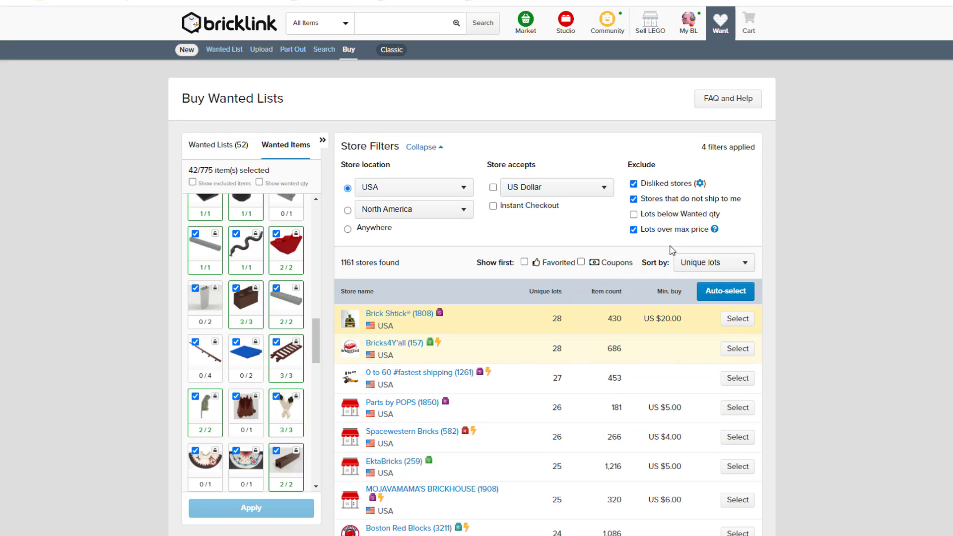
Step: Preview the Bricks4Y'all store selection and examine the prices, availability and buying quantities of all its matching lots
click(737, 349)
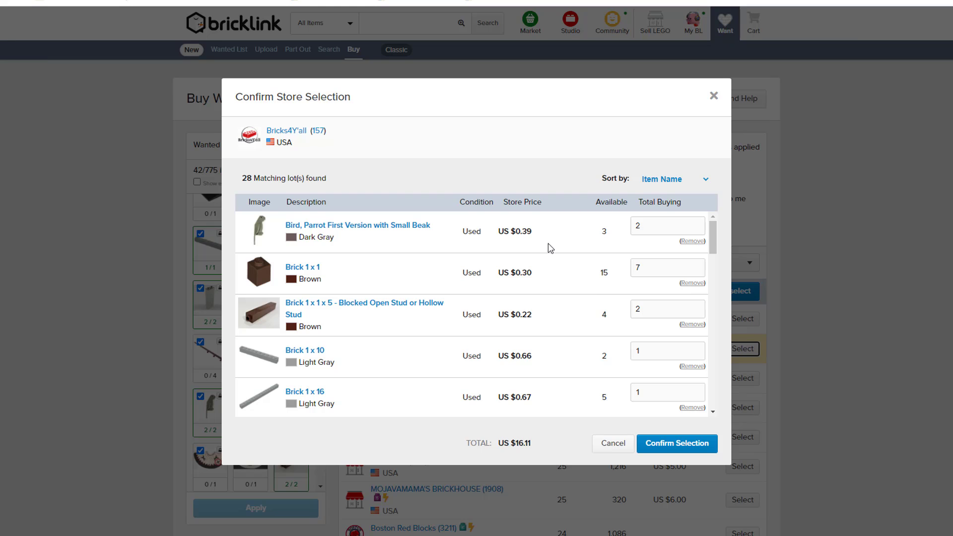
click(613, 443)
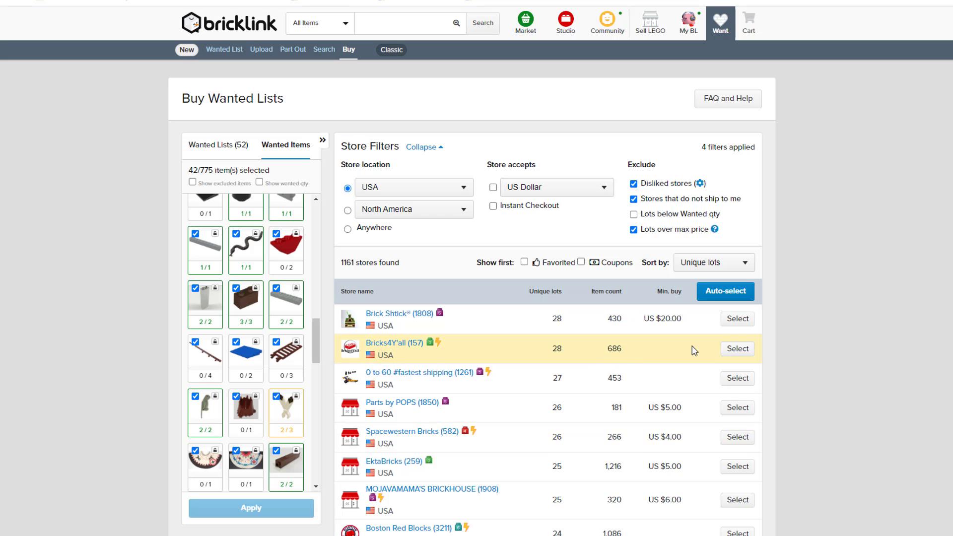
click(729, 354)
scroll(566, 254, down, 8)
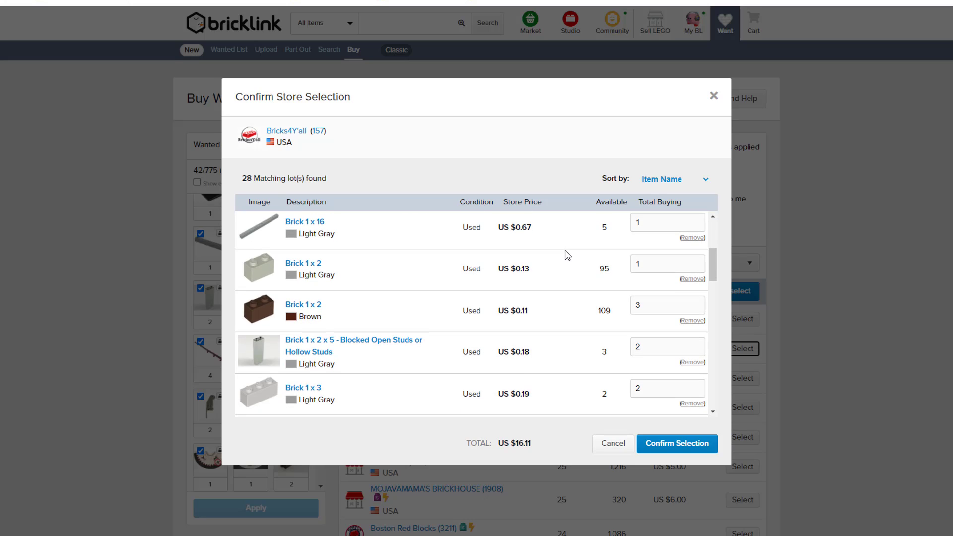
scroll(568, 256, down, 6)
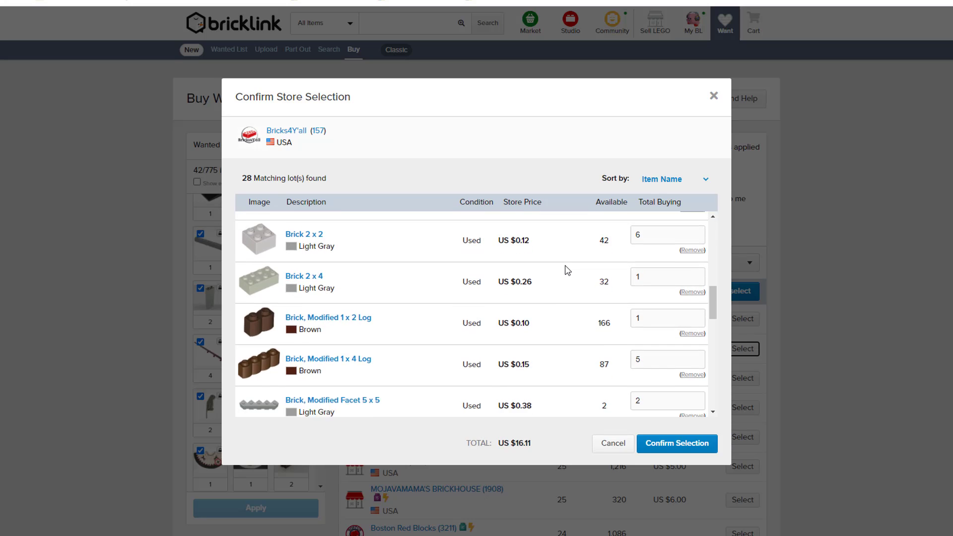
scroll(568, 282, down, 1)
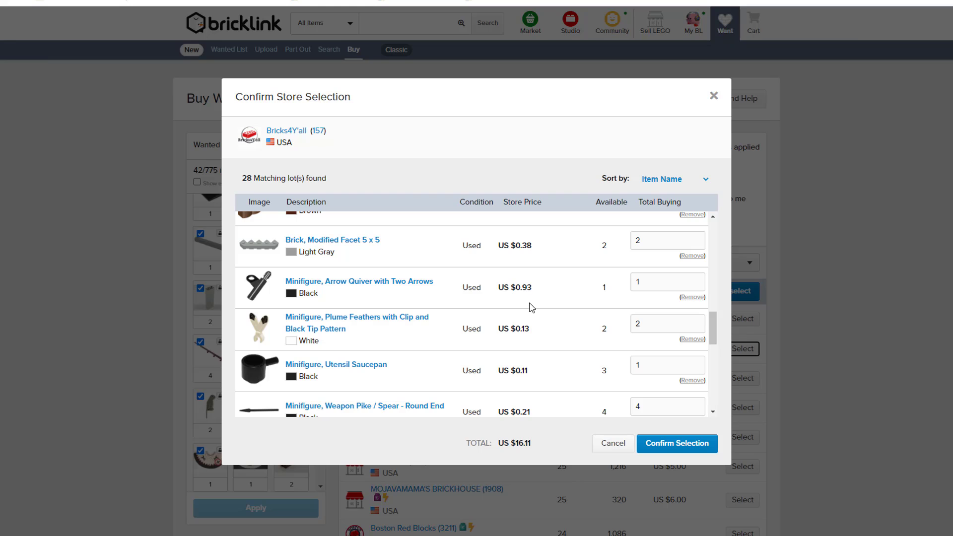
scroll(532, 307, down, 3)
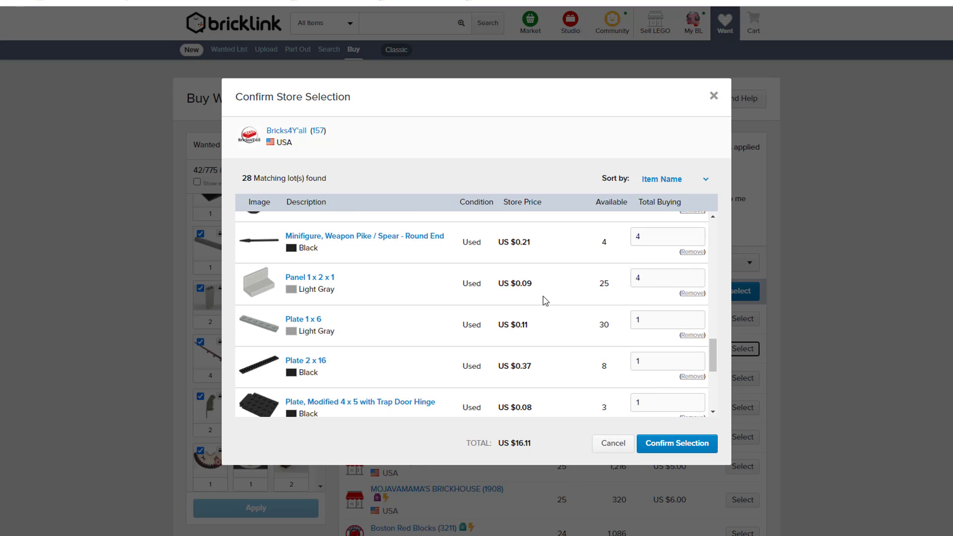
scroll(551, 300, down, 3)
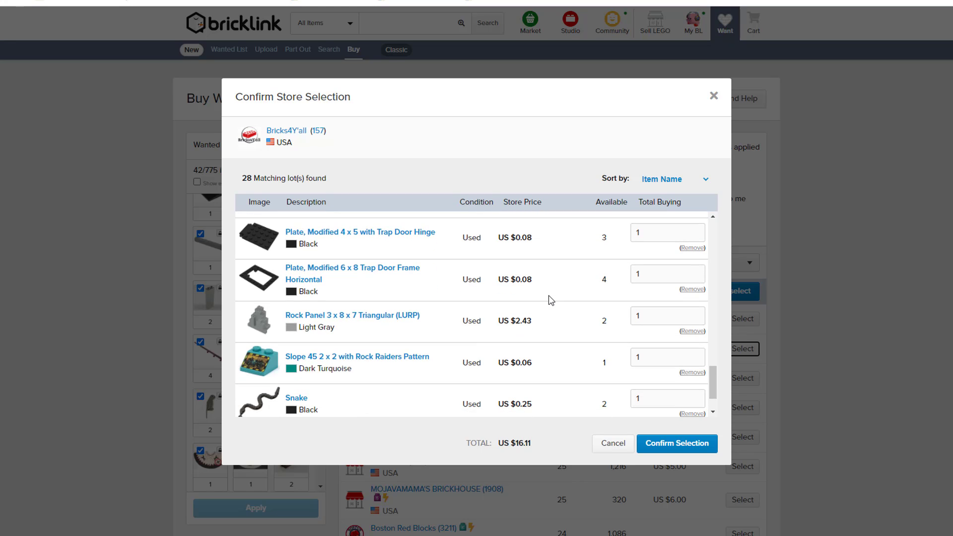
scroll(551, 300, down, 1)
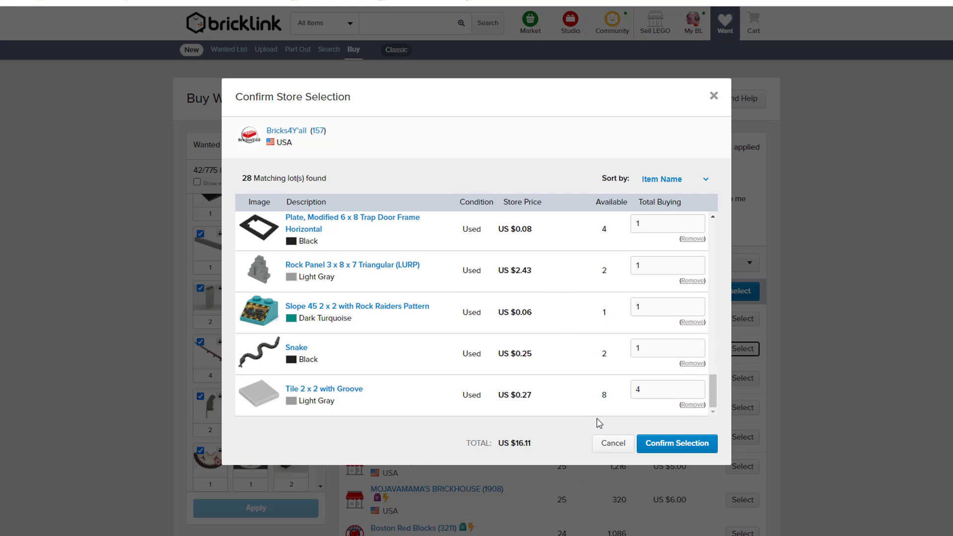
Step: Confirm Bricks4Y'all as a selected store and check its subtotal and the percentage of wanted items assigned
click(675, 452)
click(673, 446)
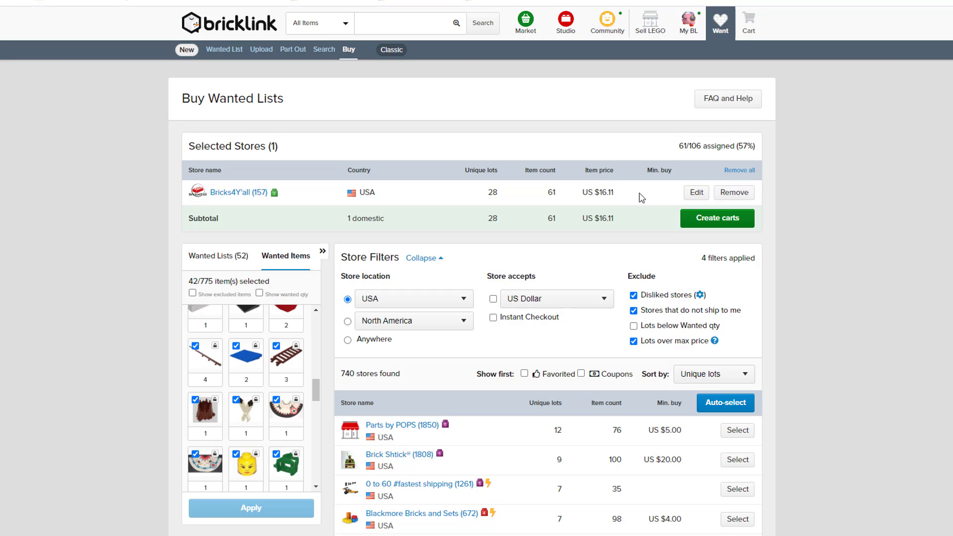
drag(599, 218, 622, 231)
click(626, 224)
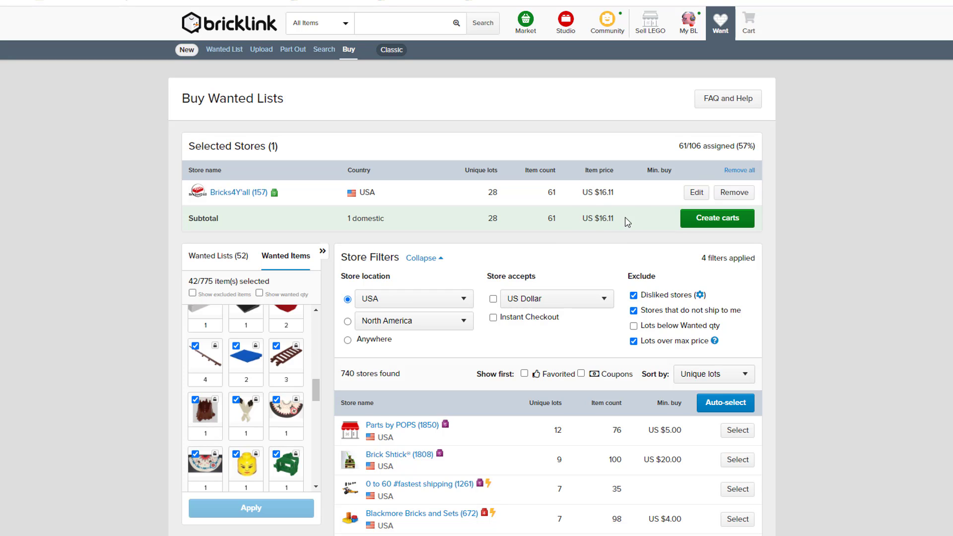
drag(738, 145, 759, 146)
click(747, 145)
Step: Look through the wanted items for the selected parts still not assigned to a store
scroll(241, 371, down, 1)
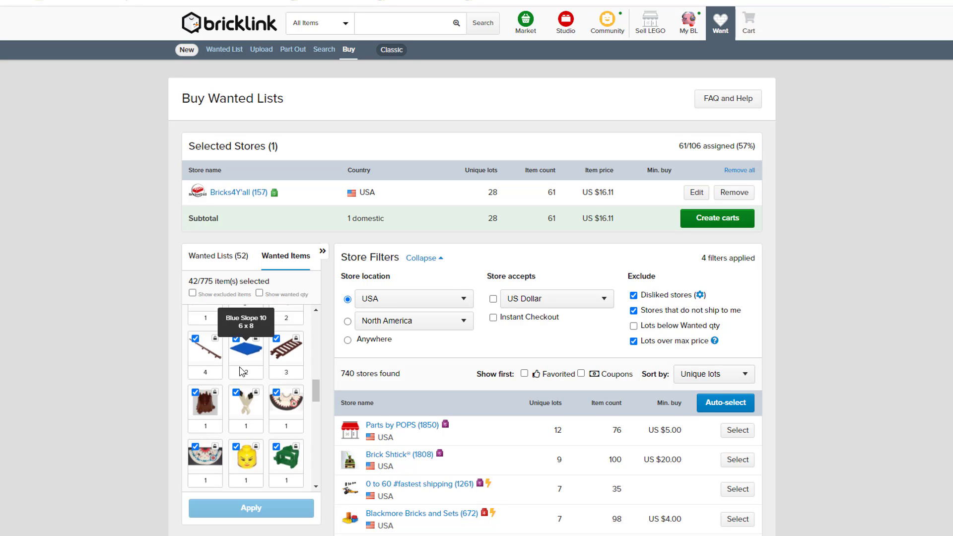
scroll(242, 371, up, 6)
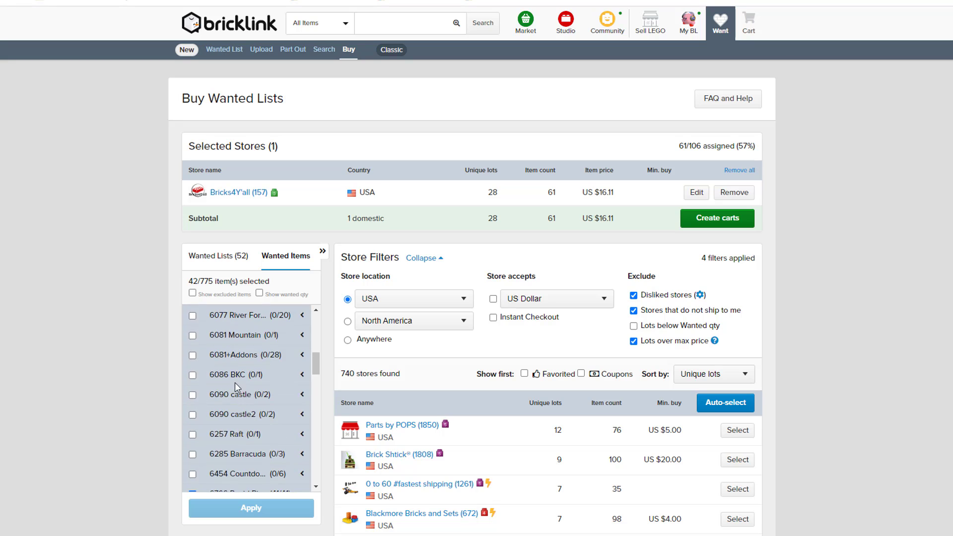
scroll(234, 382, up, 5)
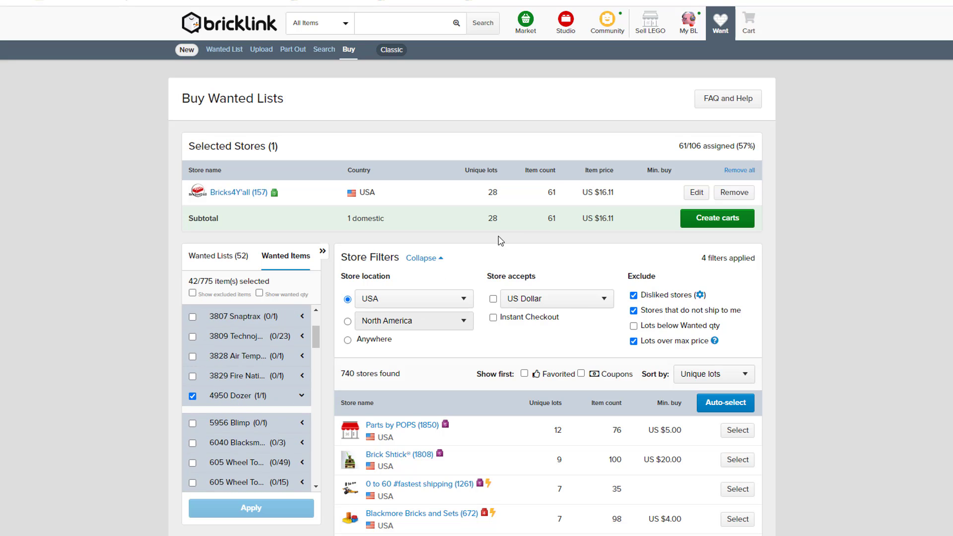
scroll(240, 368, down, 3)
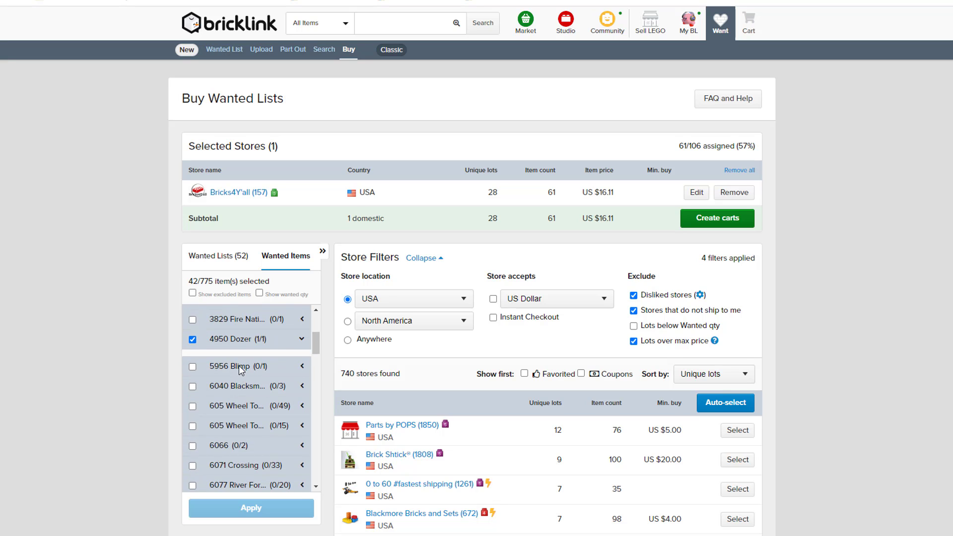
click(243, 353)
scroll(238, 382, down, 5)
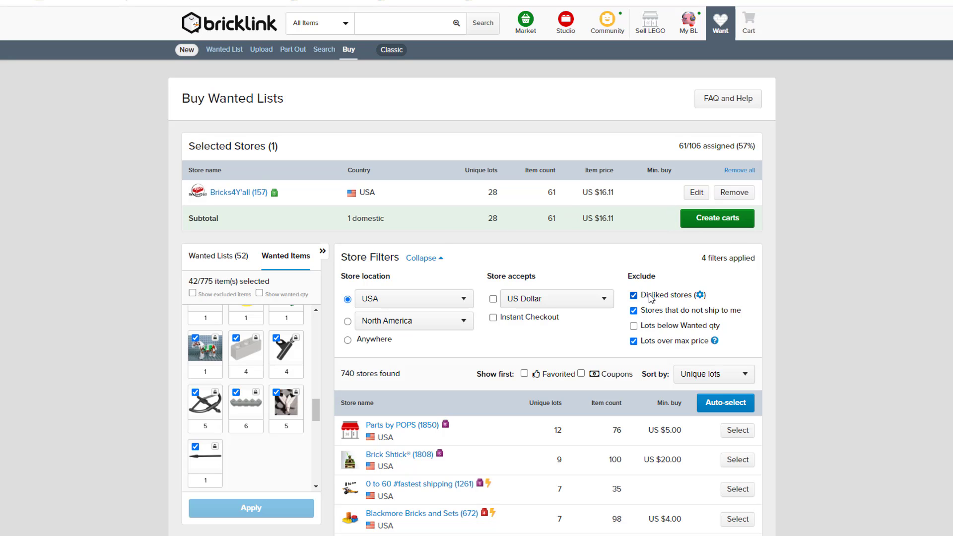
Step: Check the unique lots and item count of Parts by POPS and open its store selection preview
scroll(621, 313, down, 2)
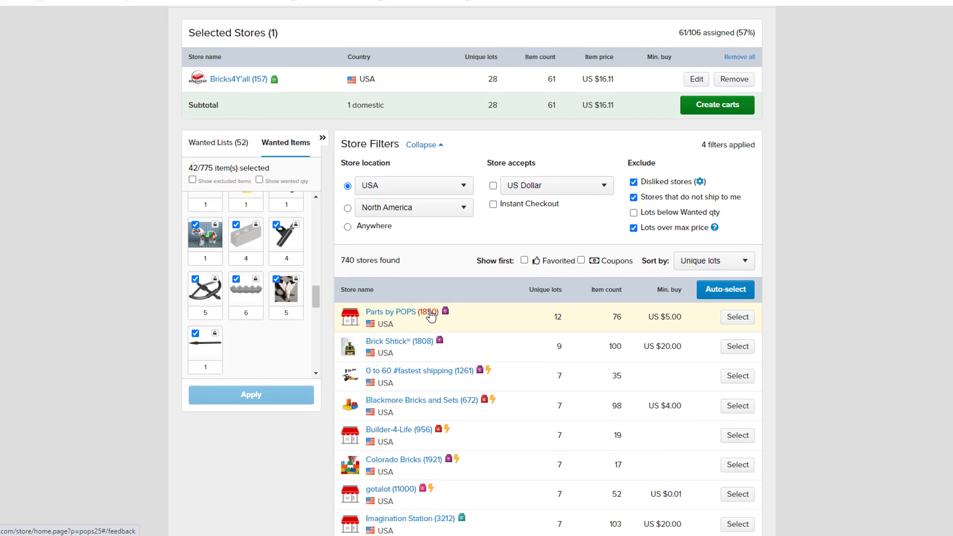
double_click(558, 318)
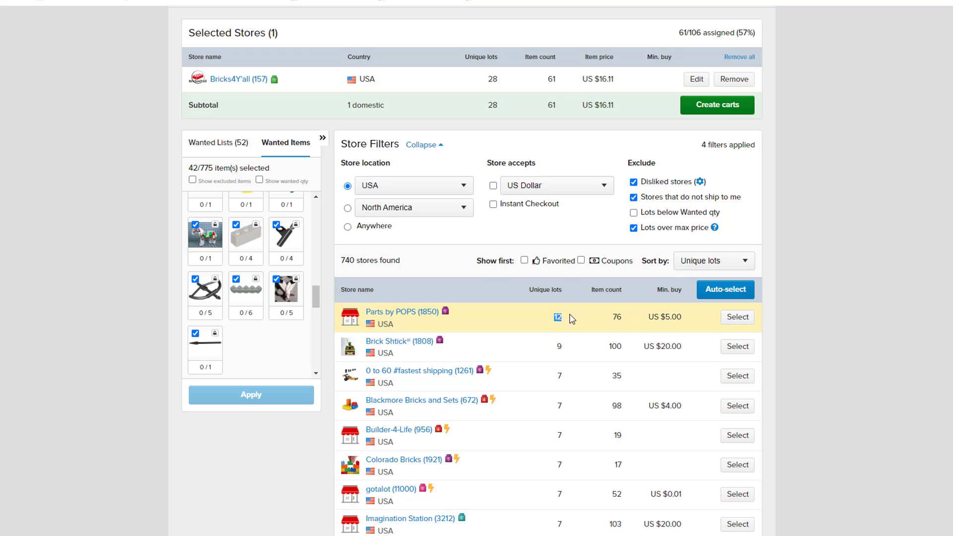
double_click(617, 316)
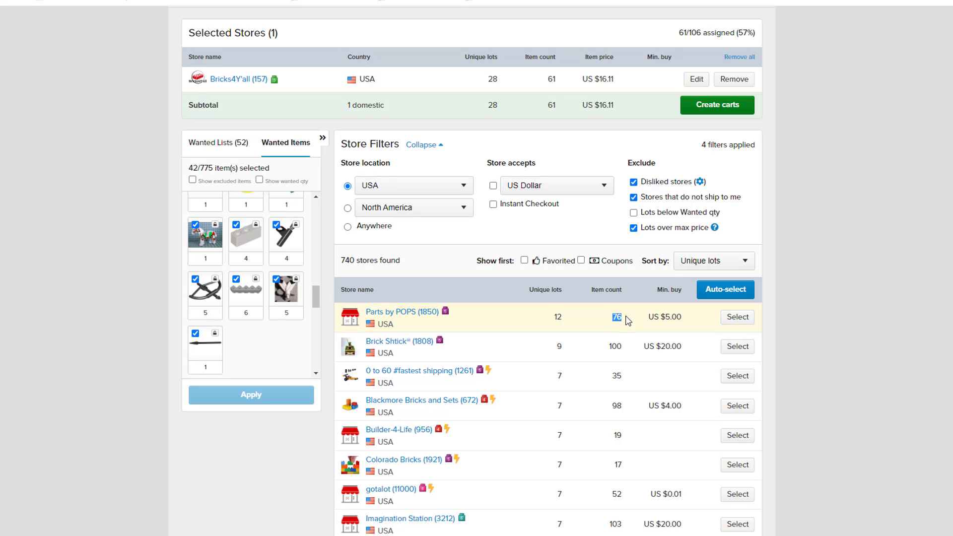
click(746, 322)
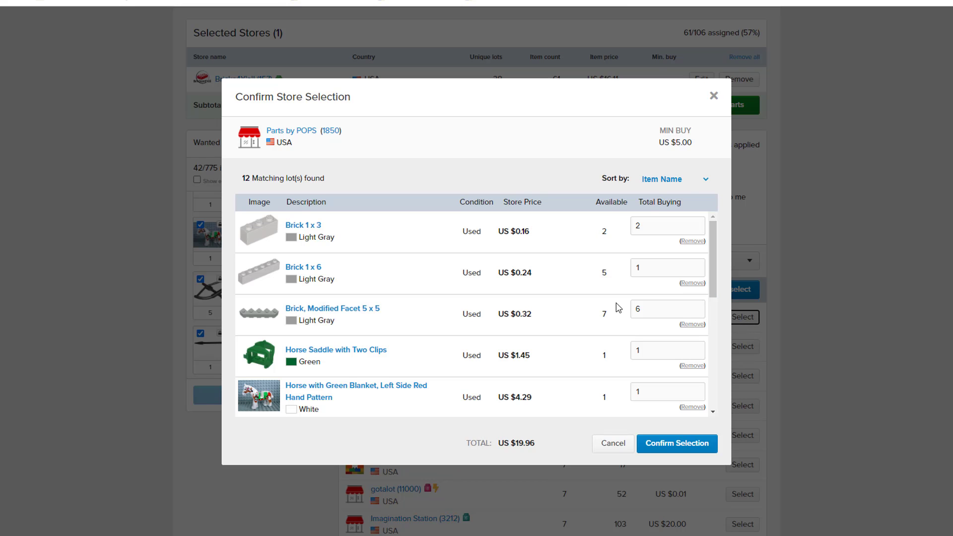
Step: Examine the prices, availability and buying quantities of all matching lots in the Parts by POPS selection preview
scroll(571, 322, down, 2)
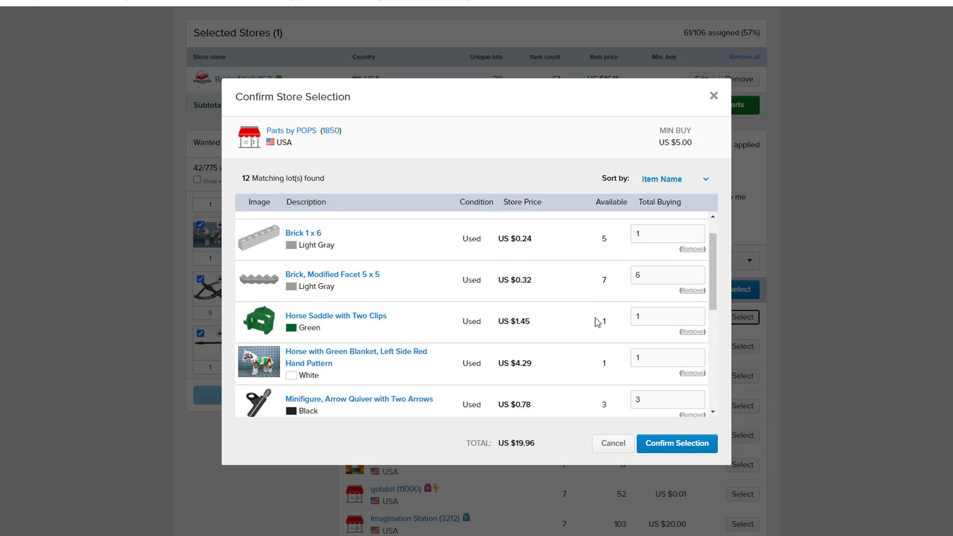
scroll(575, 320, up, 1)
scroll(575, 320, down, 2)
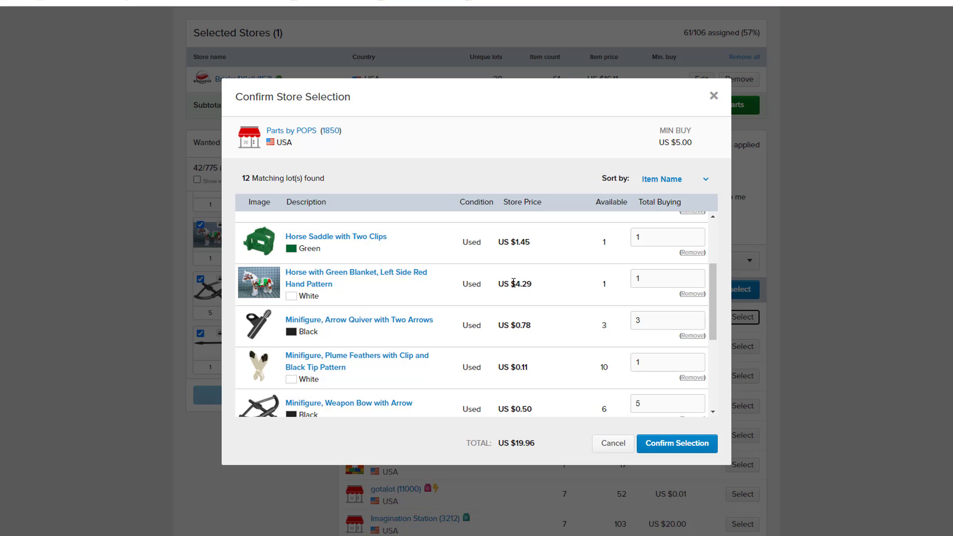
drag(511, 282, 546, 286)
click(502, 244)
scroll(542, 279, down, 1)
scroll(543, 281, down, 1)
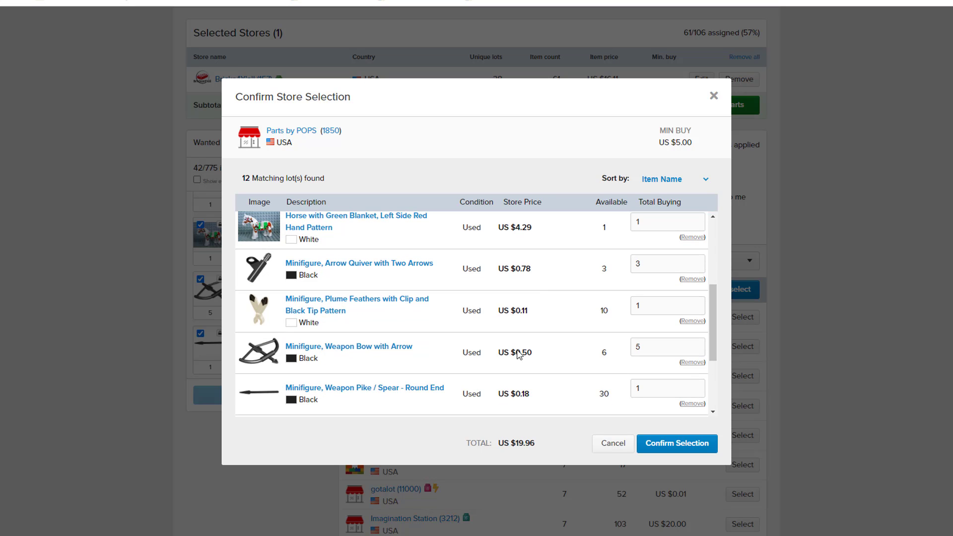
scroll(532, 315, down, 3)
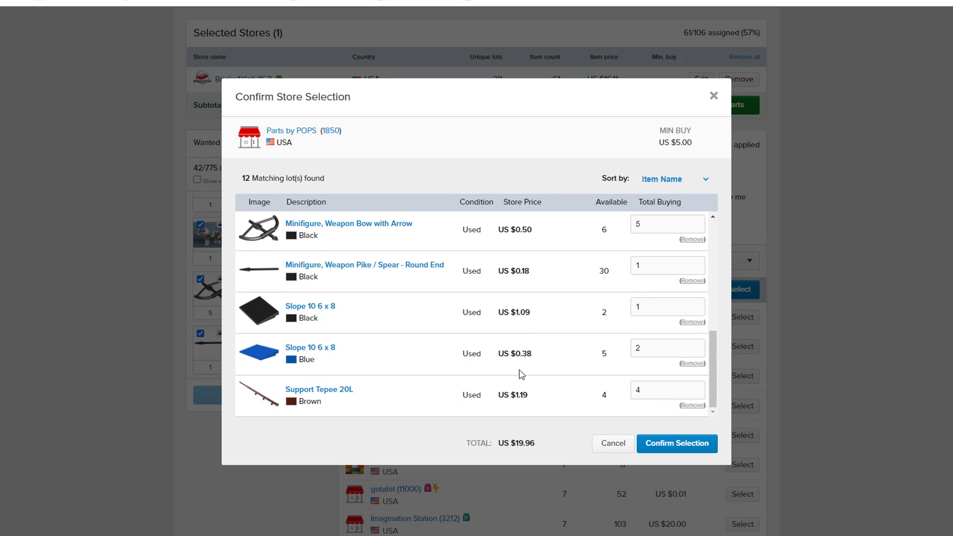
drag(519, 396, 541, 397)
click(542, 392)
scroll(546, 377, up, 5)
Step: Confirm Parts by POPS as a selected store and check the percentage of wanted items assigned
click(661, 444)
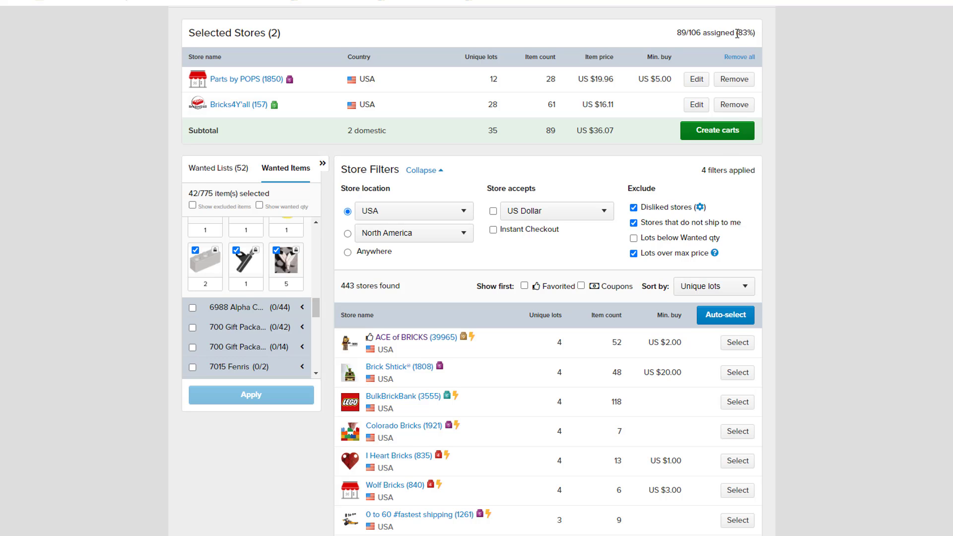
scroll(581, 154, up, 3)
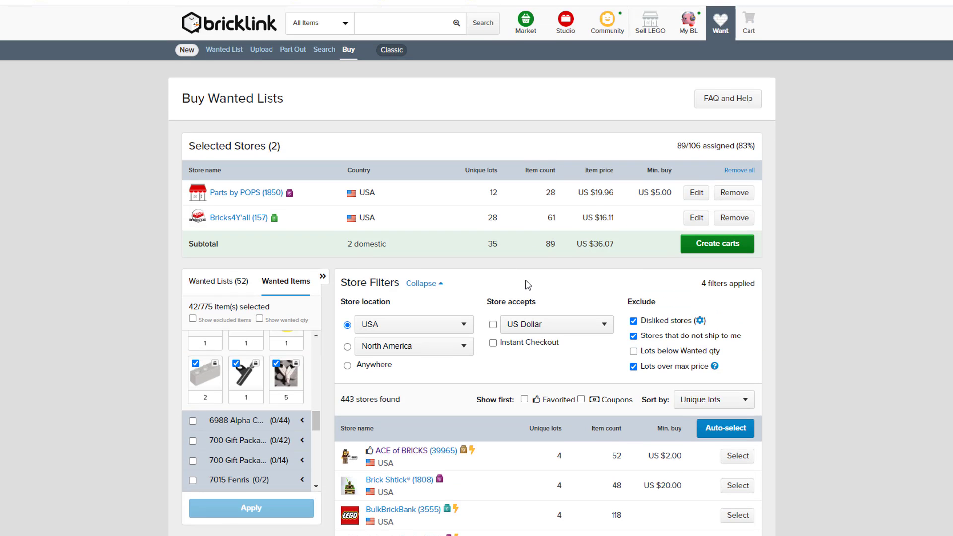
scroll(289, 396, up, 2)
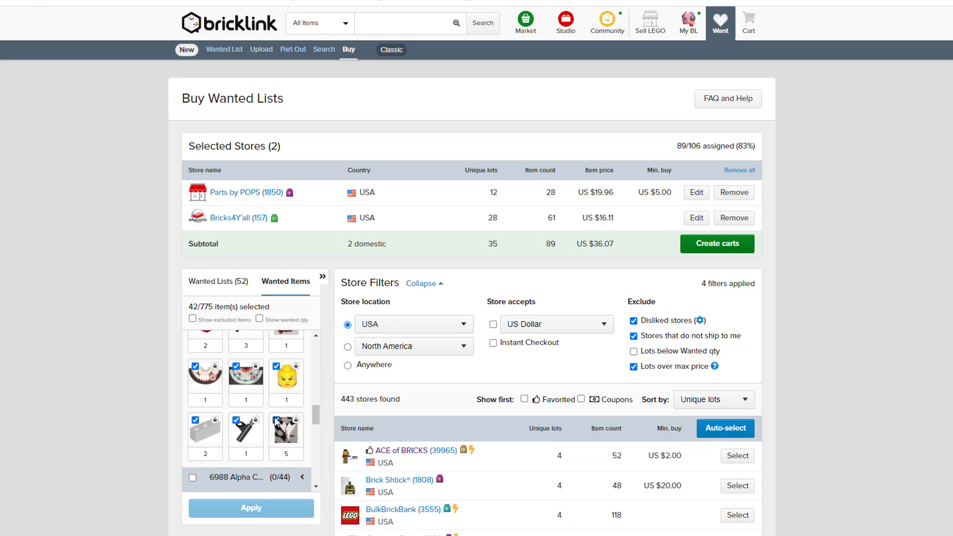
Step: Search the catalog for 6766 and open the Rapid River Village set page
click(378, 15)
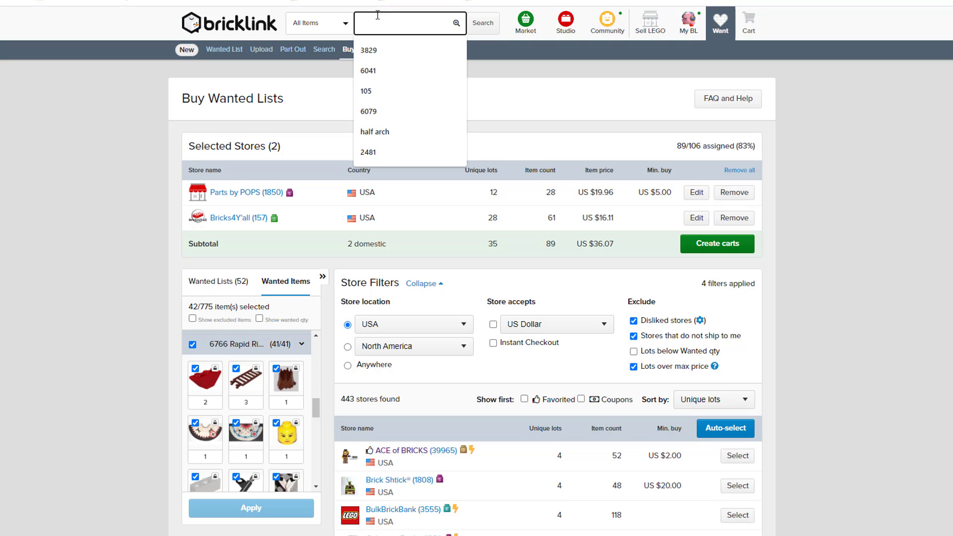
text(6766)
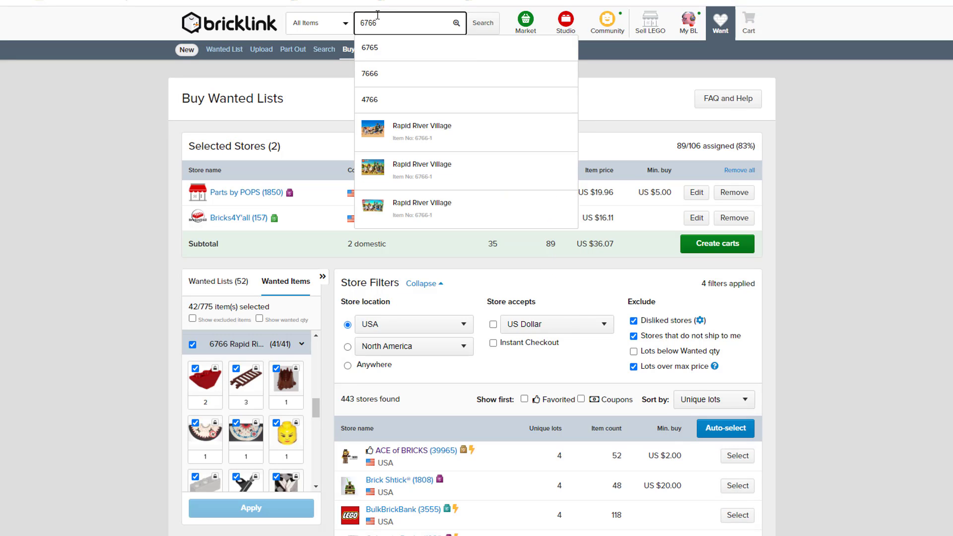
key(Return)
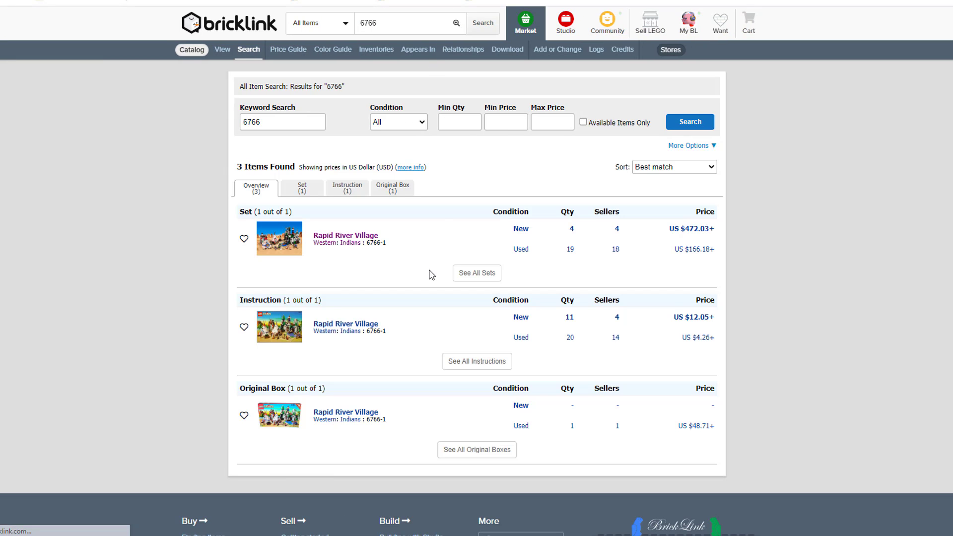
click(347, 236)
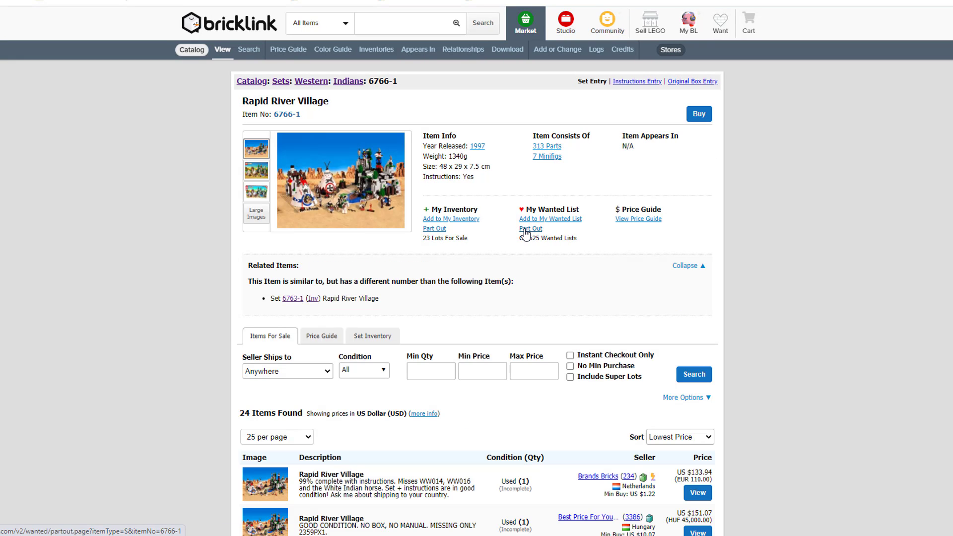
Step: Preview the set's wanted-list Part Out page and examine the last six months' used sale prices in its price guide
click(525, 229)
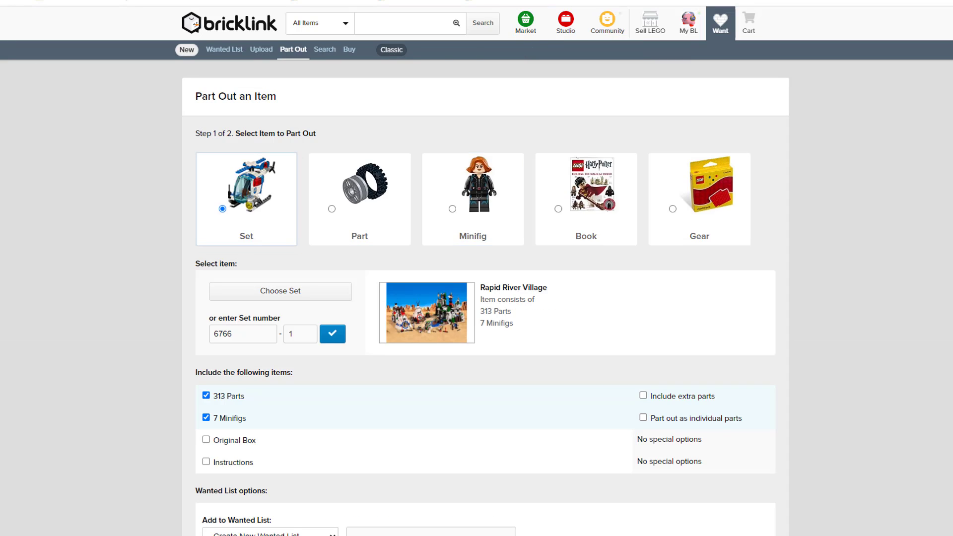
key(alt+Left)
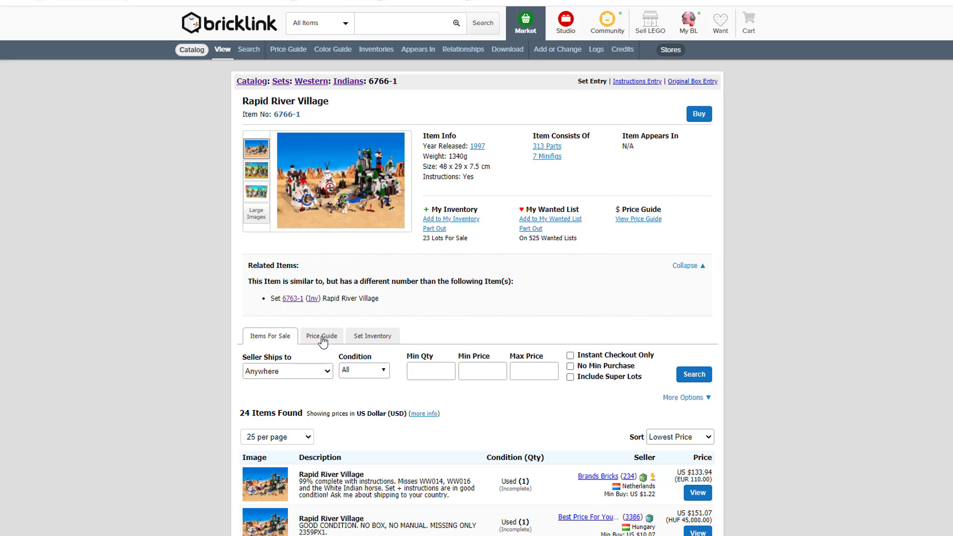
click(323, 337)
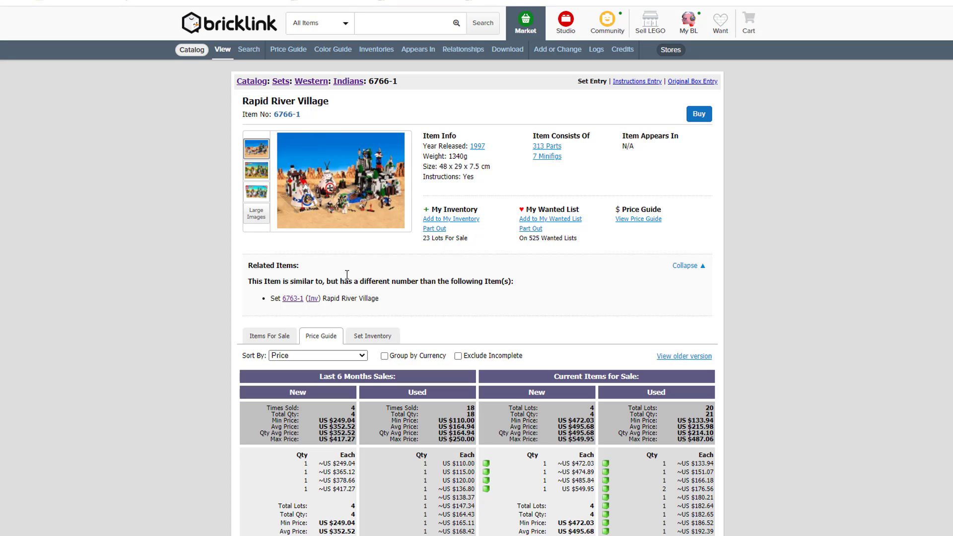
scroll(476, 367, down, 1)
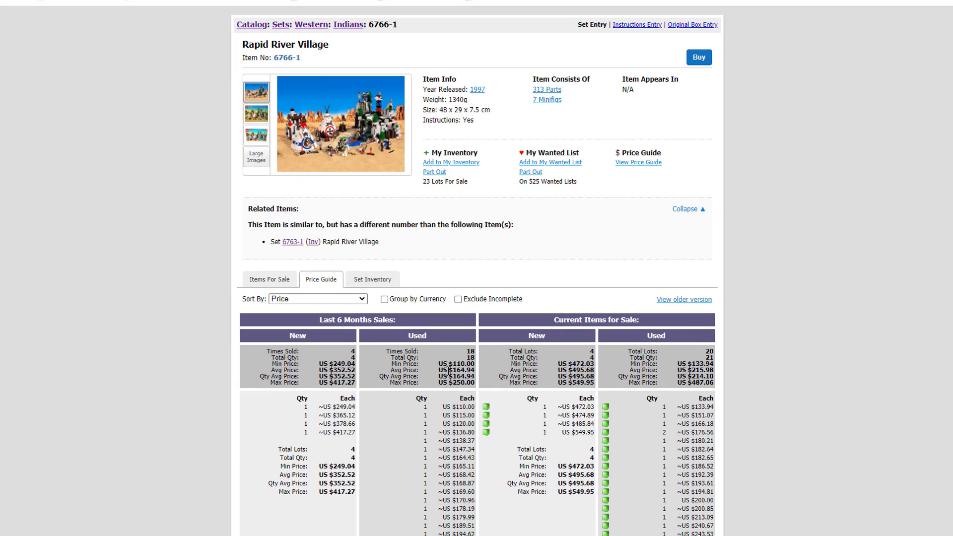
drag(454, 376, 477, 381)
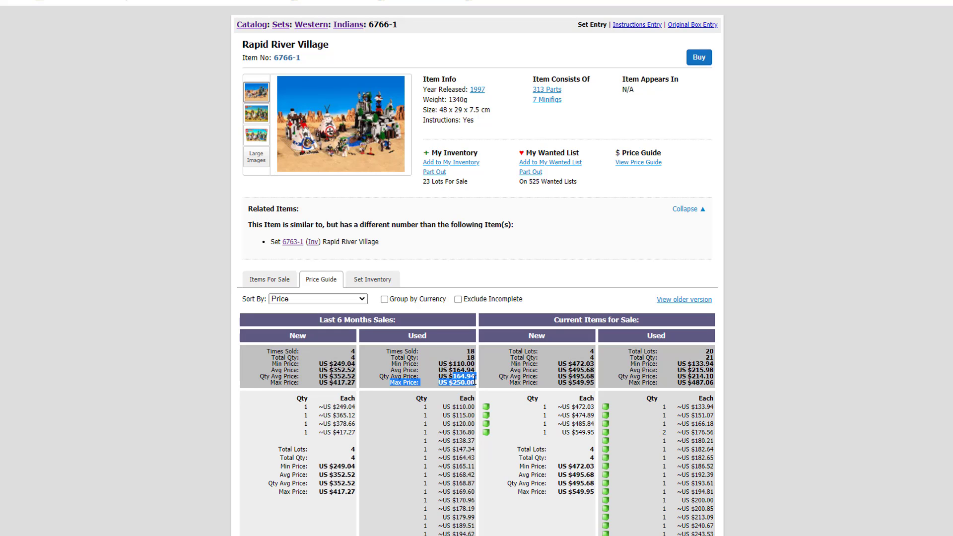
click(539, 262)
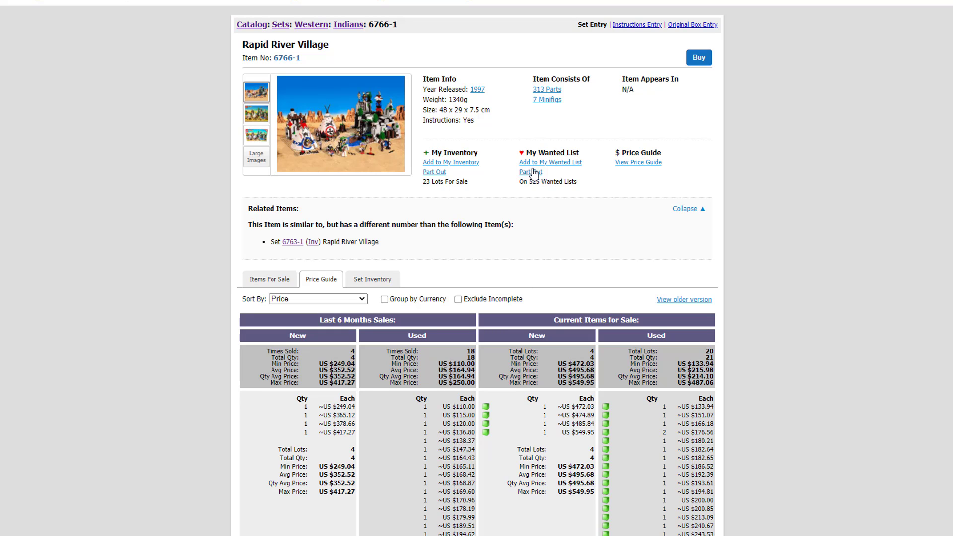
Step: Look over the wanted-list options on the set's Part Out form and return to the set page
click(533, 173)
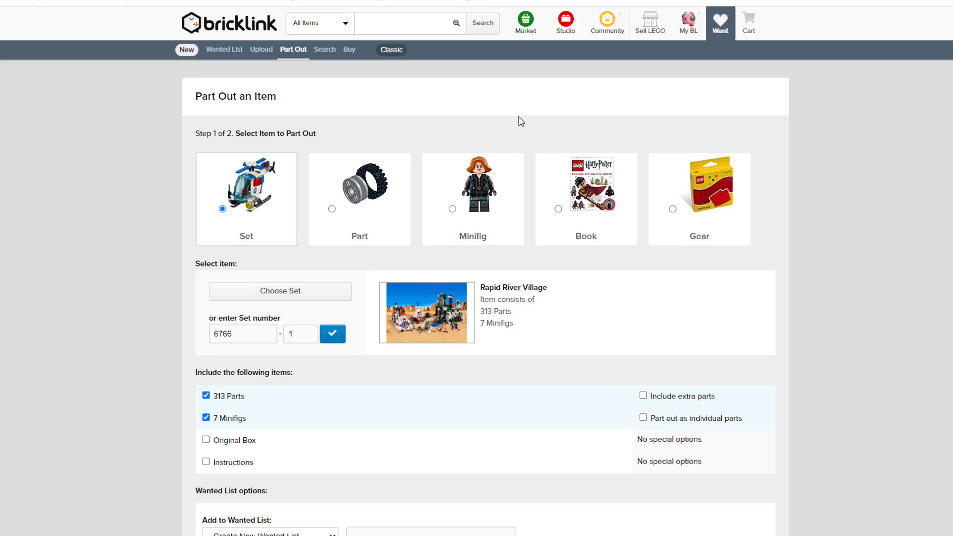
scroll(373, 264, down, 6)
click(364, 193)
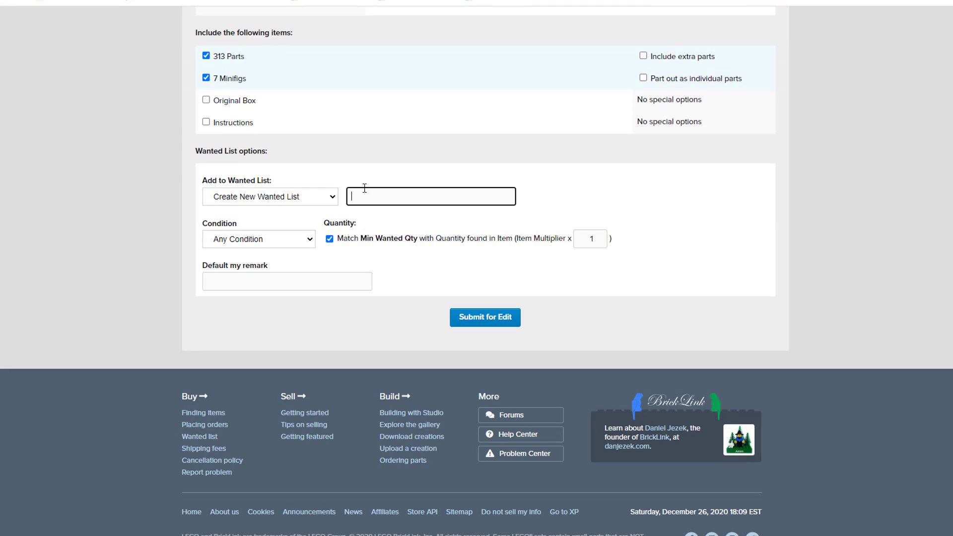
scroll(364, 193, up, 5)
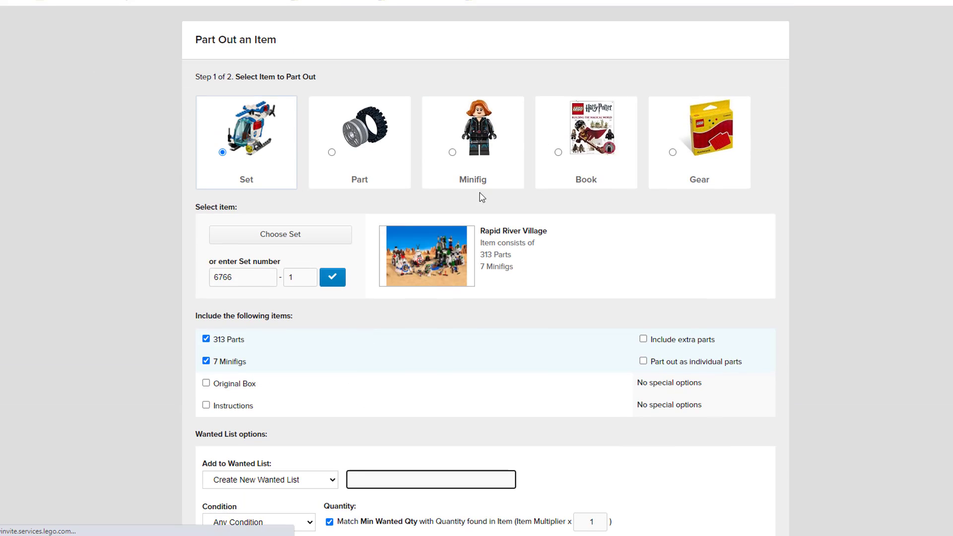
key(alt+Left)
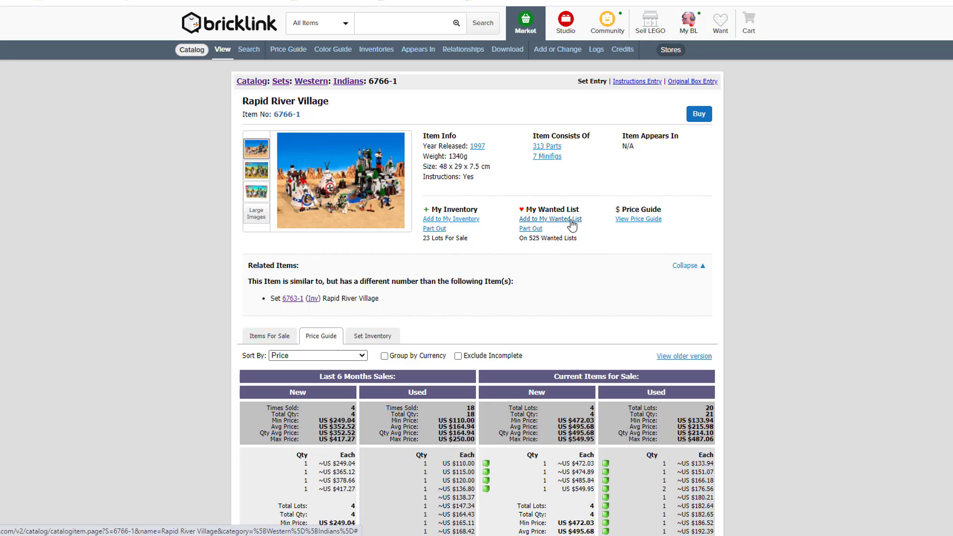
Step: Look through the Rapid River Village listings currently for sale
click(269, 336)
scroll(334, 340, down, 2)
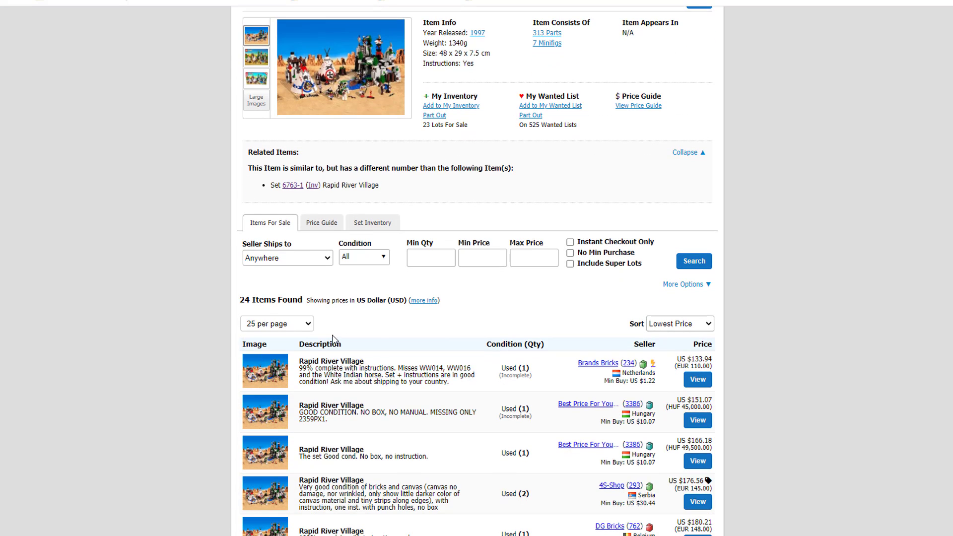
scroll(334, 340, up, 2)
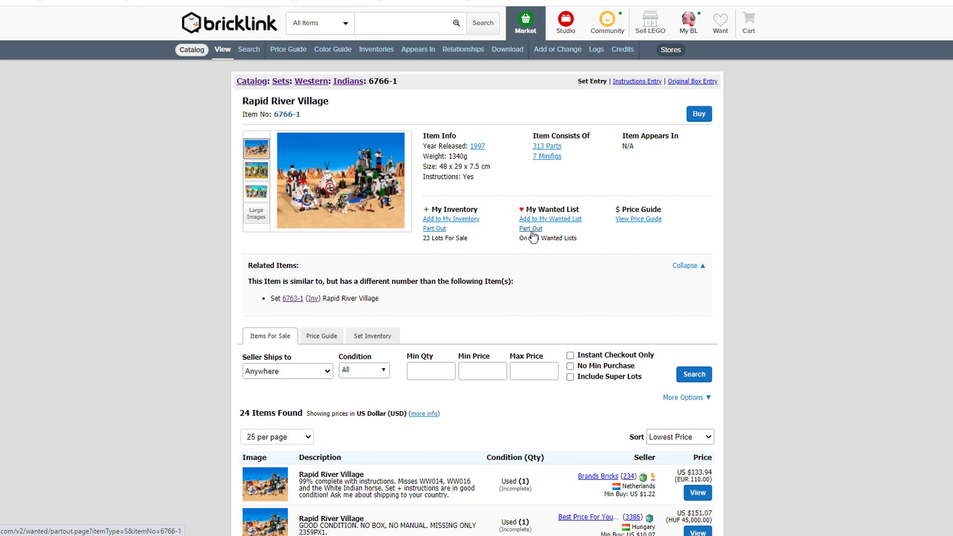
Step: Open the wanted-list Part Out form for set 6766-1 and keep both its parts and minifigs included
click(531, 231)
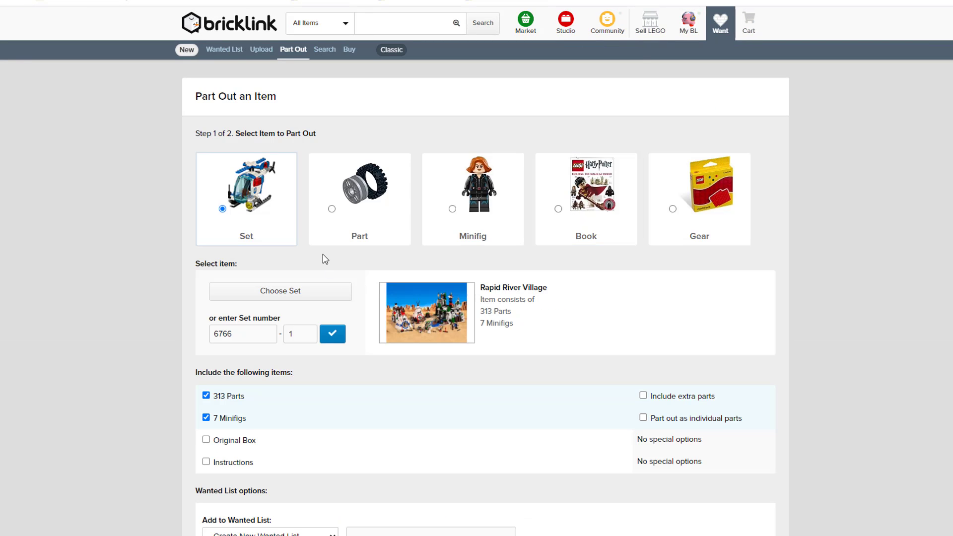
scroll(326, 259, down, 2)
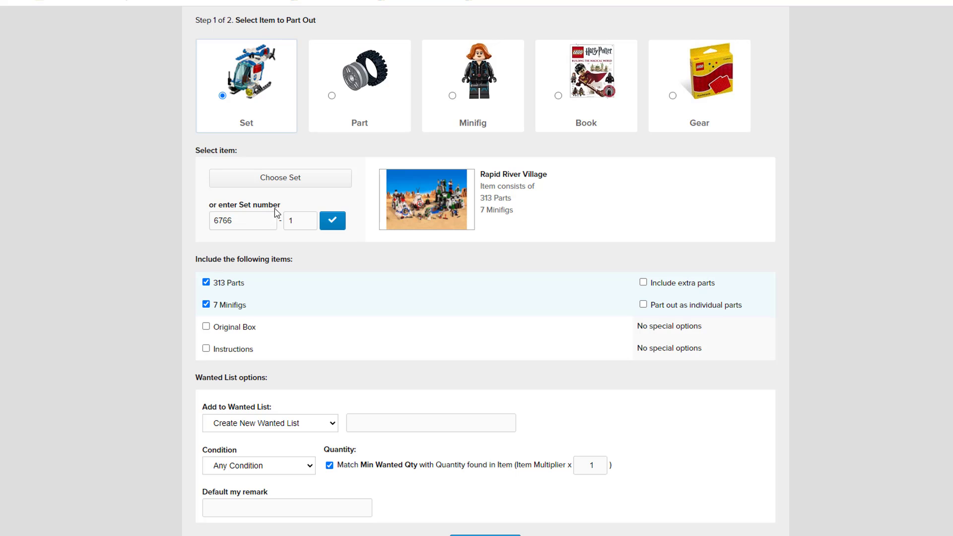
double_click(241, 220)
click(139, 218)
scroll(243, 247, down, 2)
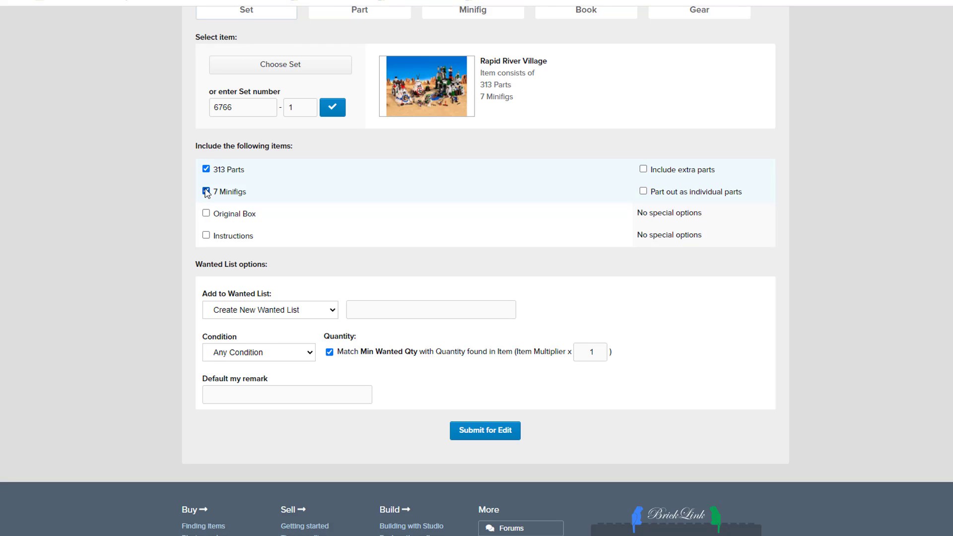
click(206, 192)
scroll(405, 169, up, 1)
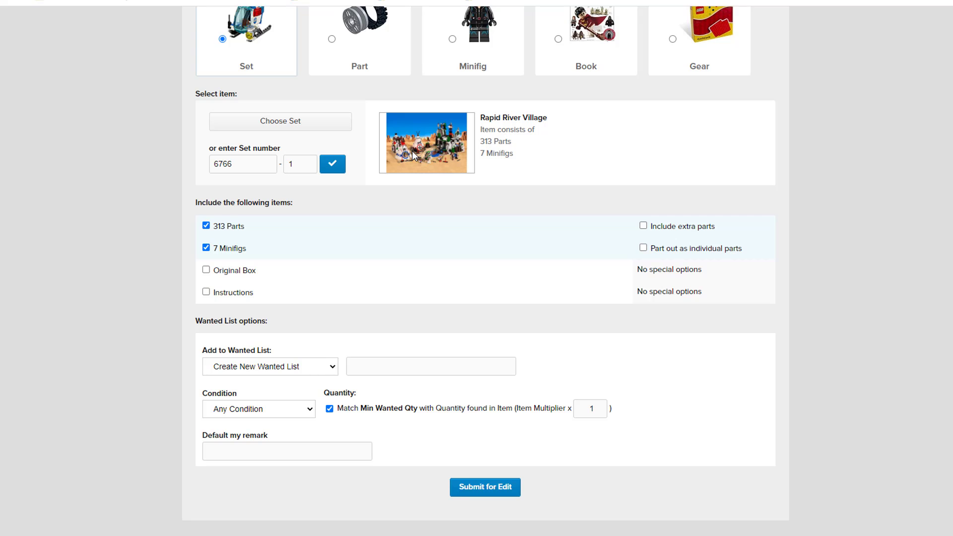
scroll(387, 268, down, 2)
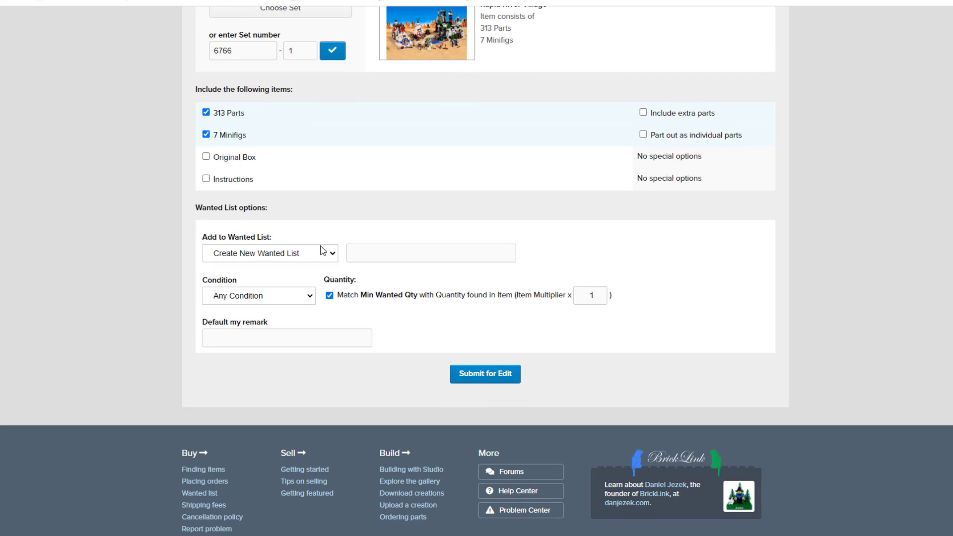
Step: Choose the existing 6766 Rapid River Village wanted list as the destination for the parted-out items
click(319, 254)
click(318, 255)
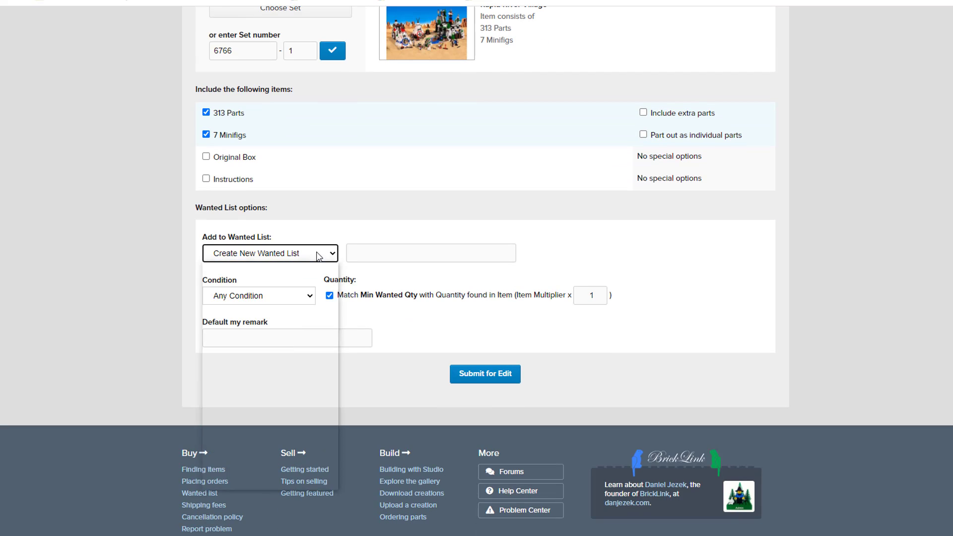
click(319, 254)
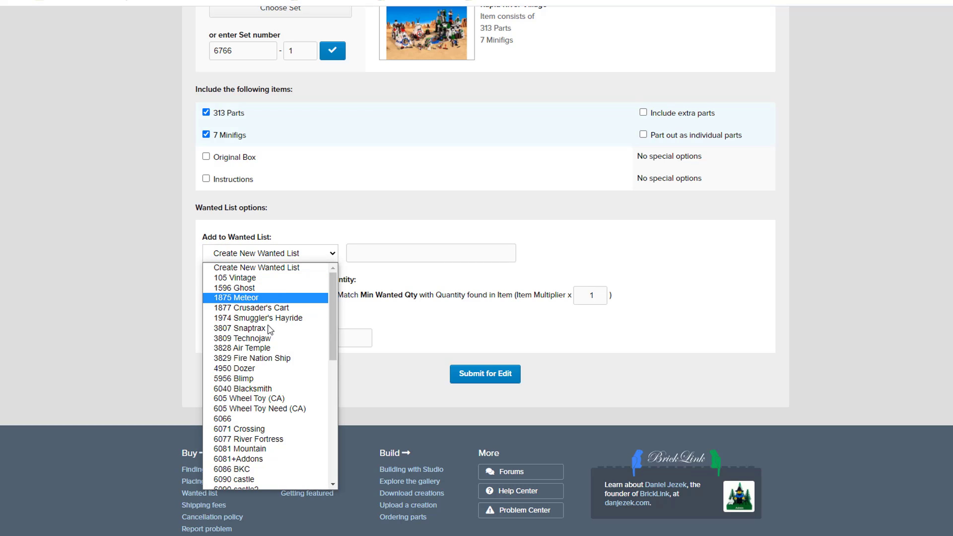
scroll(271, 361, down, 7)
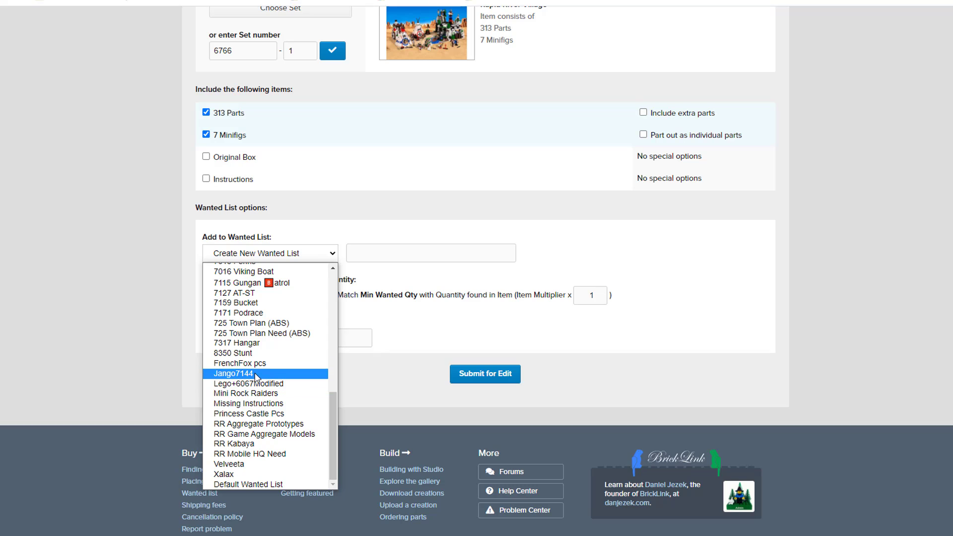
scroll(253, 348, up, 4)
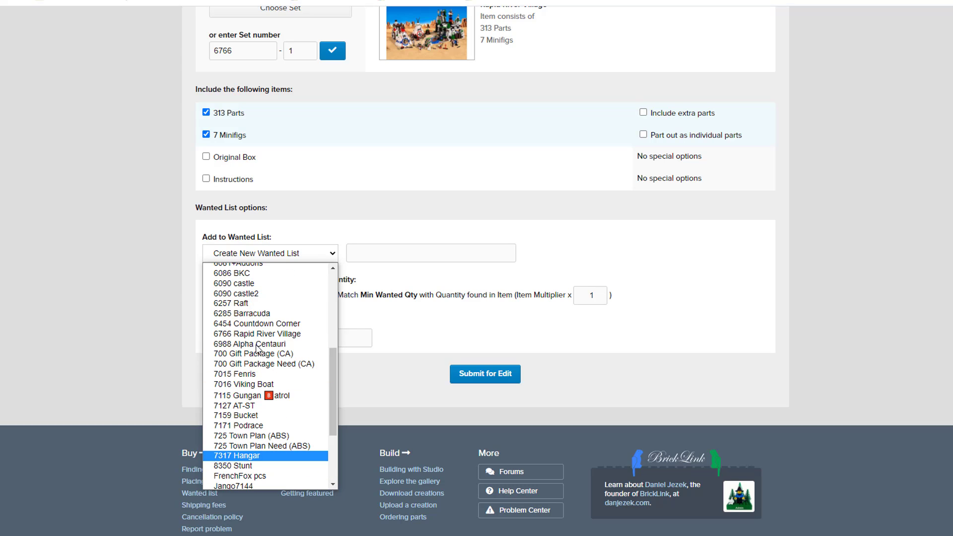
click(247, 334)
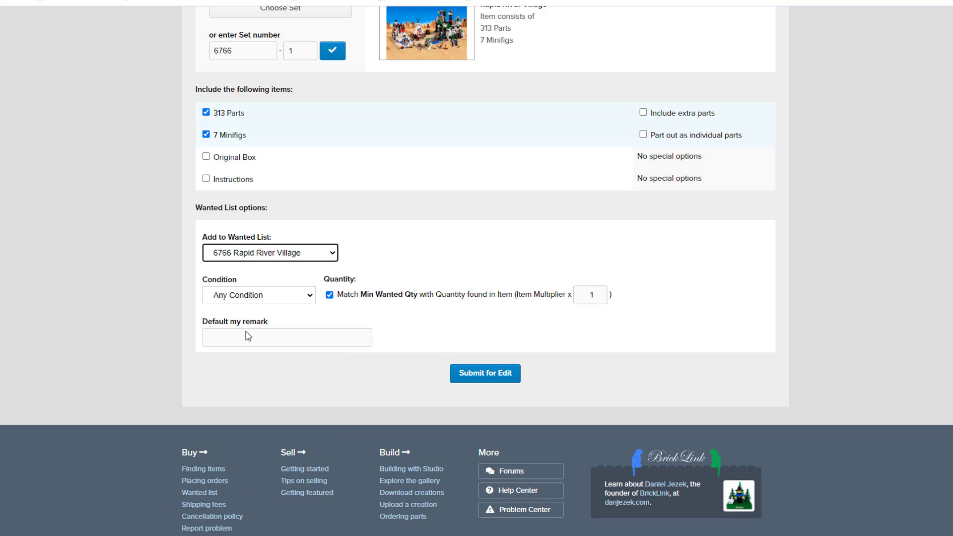
Step: Set the destination to a new wanted list named "6766 RRV Example" and submit the parted-out items for editing
click(284, 255)
scroll(272, 336, up, 2)
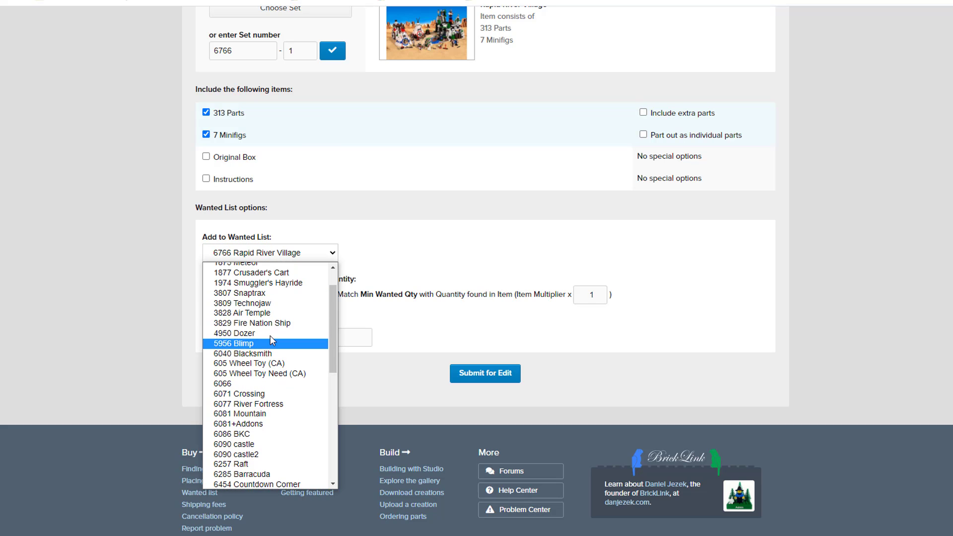
click(263, 264)
click(262, 261)
scroll(264, 298, up, 3)
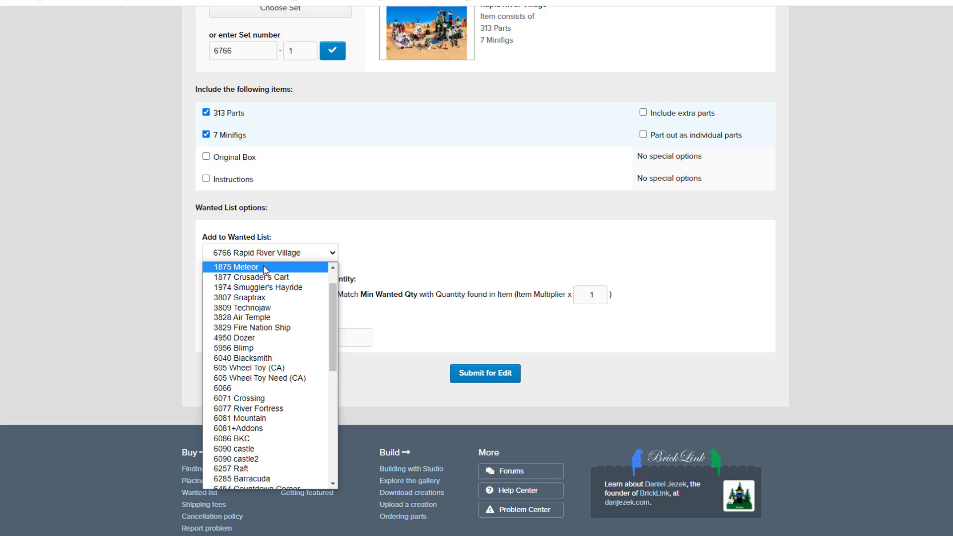
click(266, 265)
click(389, 256)
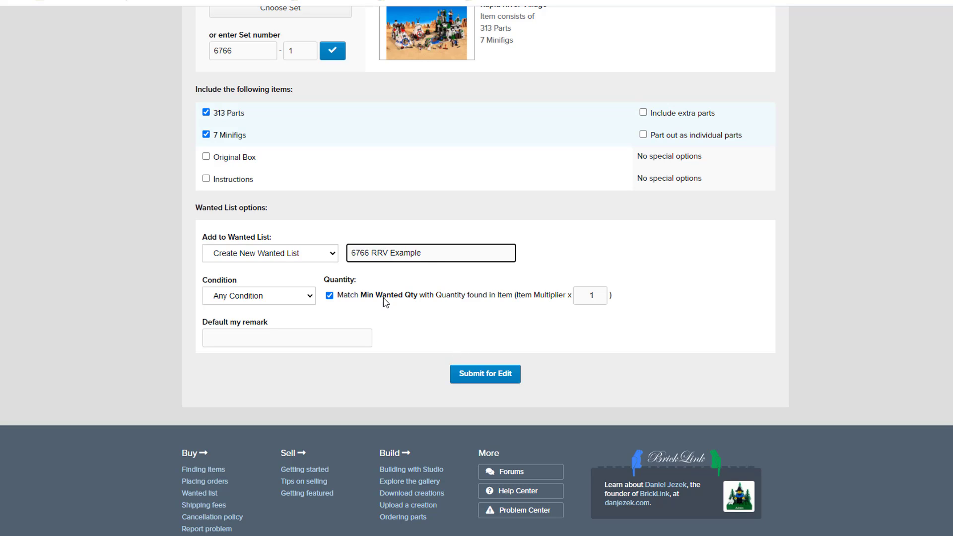
click(485, 374)
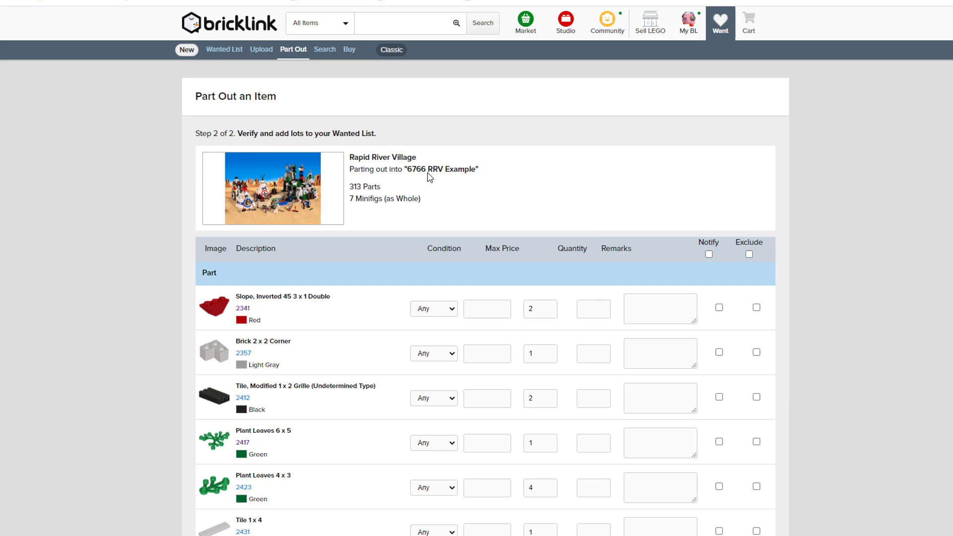
Step: Review the Rapid River Village part-out lots and add them all to the "6766 RRV Example" wanted list
scroll(460, 179, down, 2)
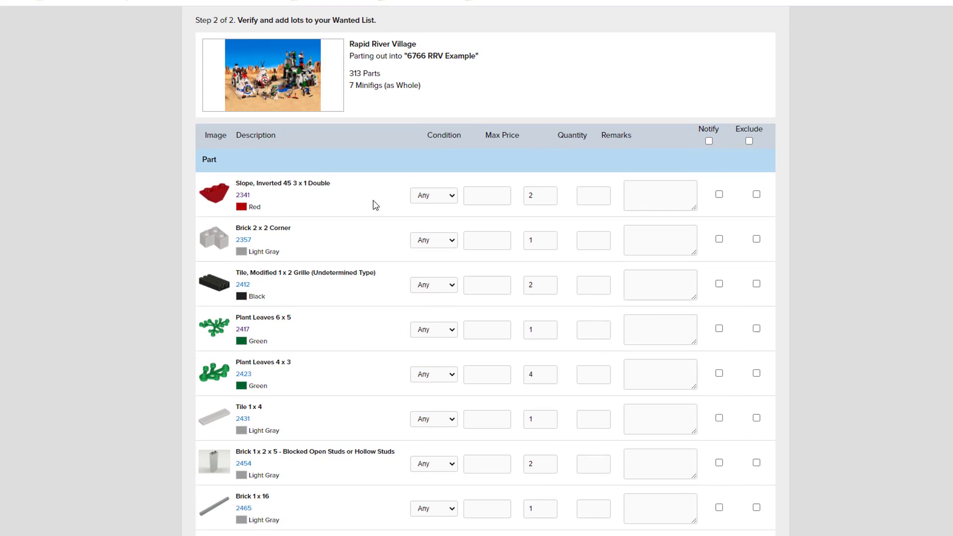
drag(535, 197, 525, 201)
click(630, 92)
scroll(308, 157, down, 10)
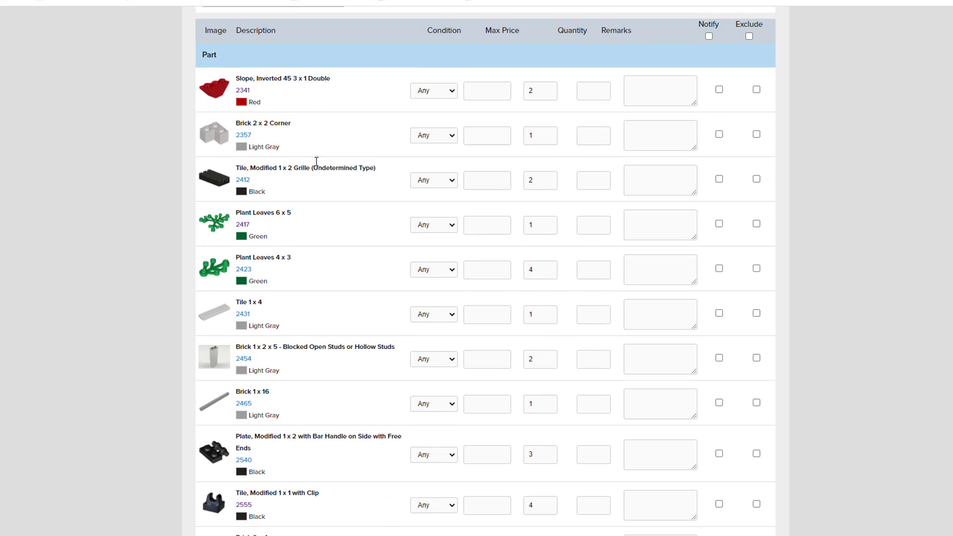
scroll(318, 157, down, 20)
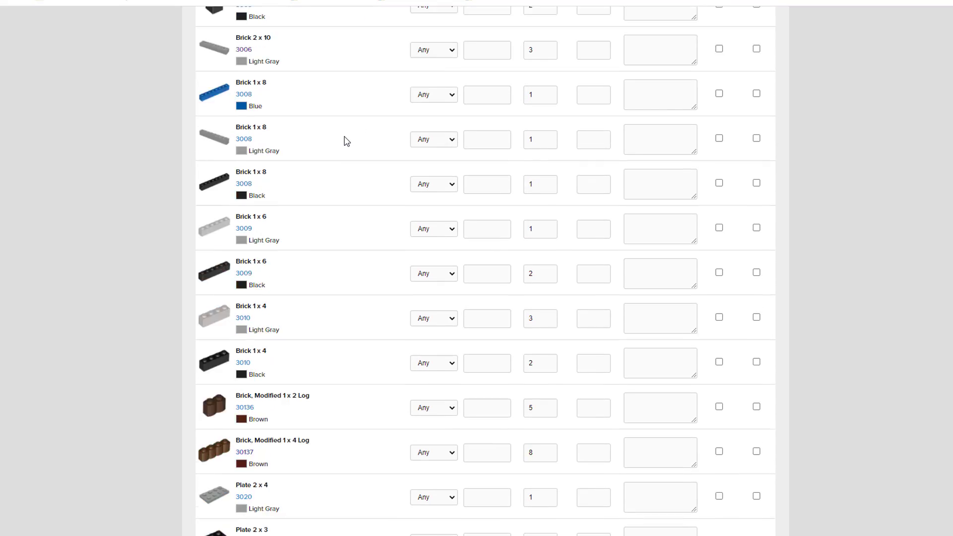
scroll(345, 175, down, 9)
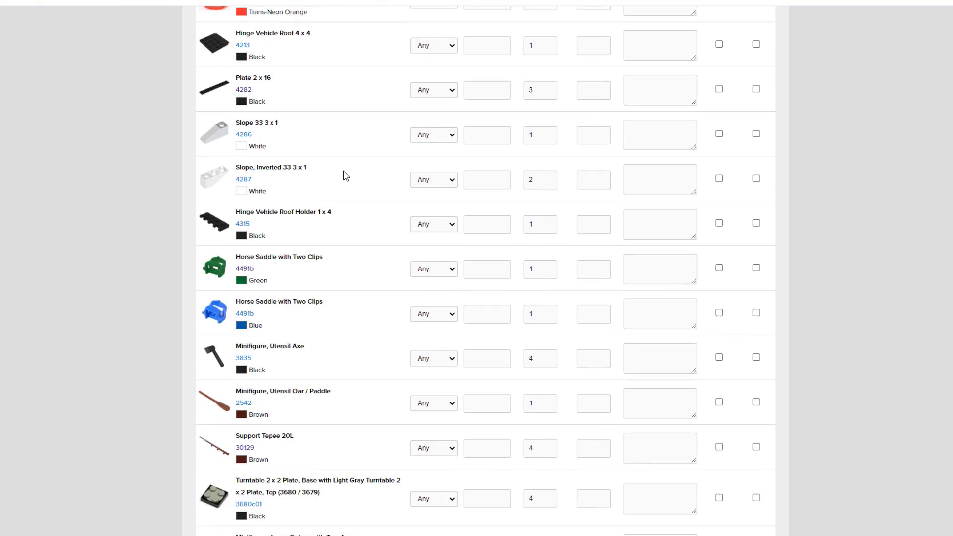
scroll(344, 177, up, 6)
scroll(345, 179, up, 6)
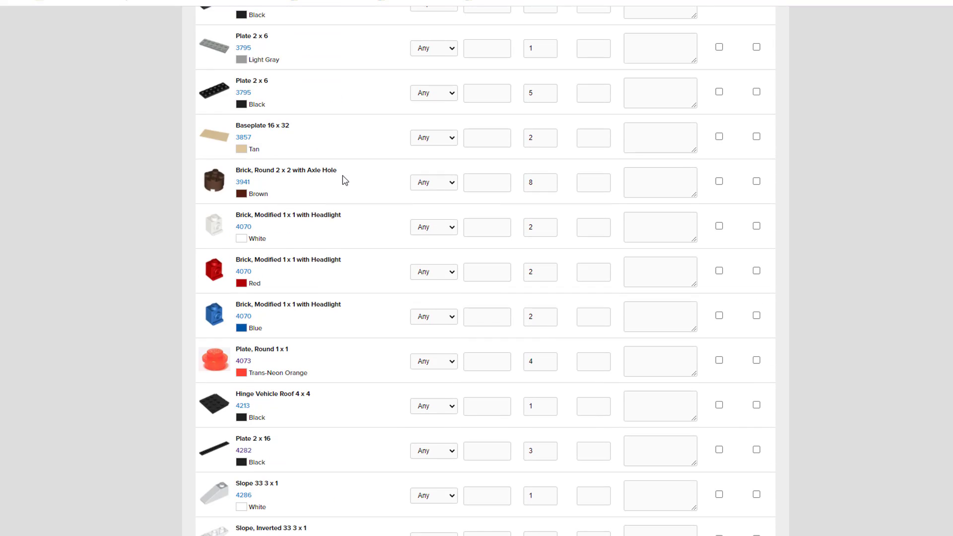
scroll(352, 123, down, 10)
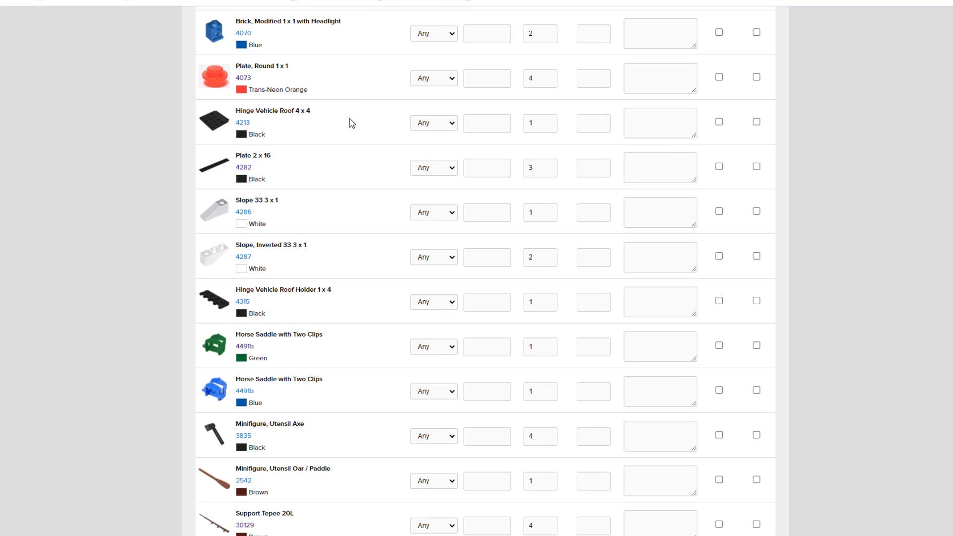
scroll(352, 122, down, 20)
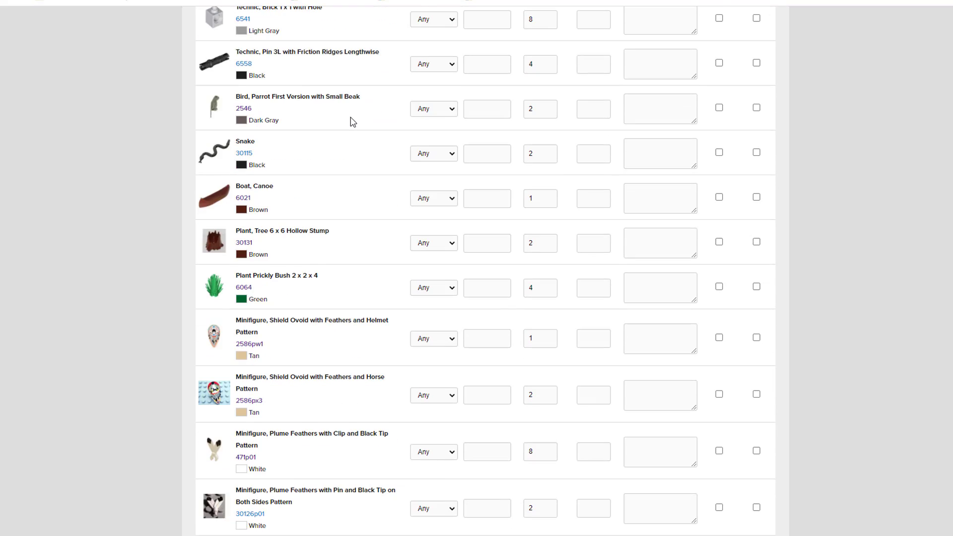
scroll(353, 122, down, 20)
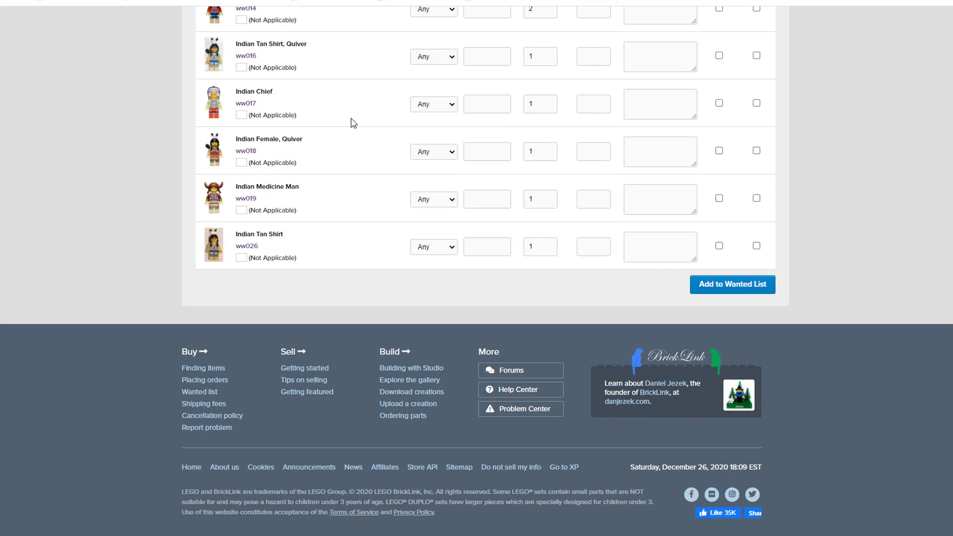
click(751, 289)
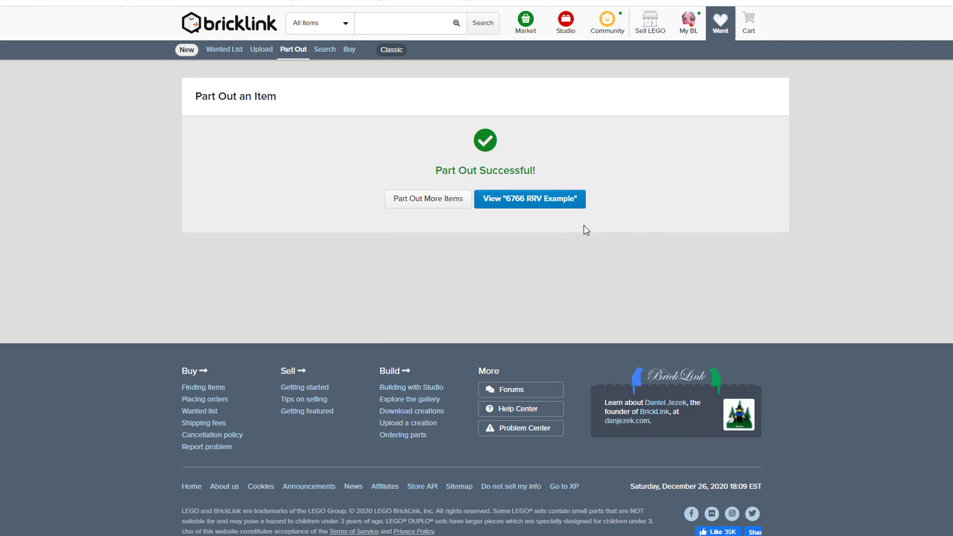
Step: Open the "6766 RRV Example" wanted list and look through its first page of items
drag(437, 171, 571, 161)
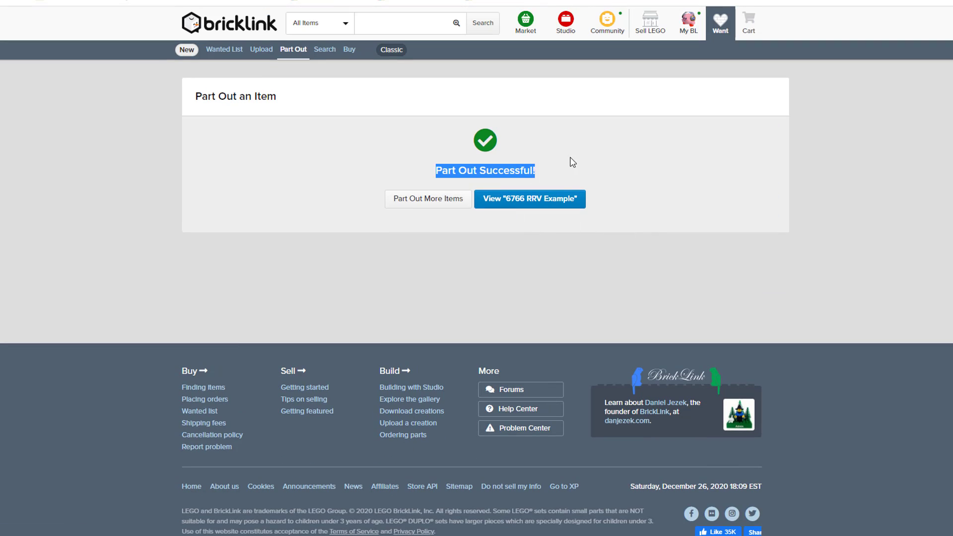
click(571, 161)
click(530, 212)
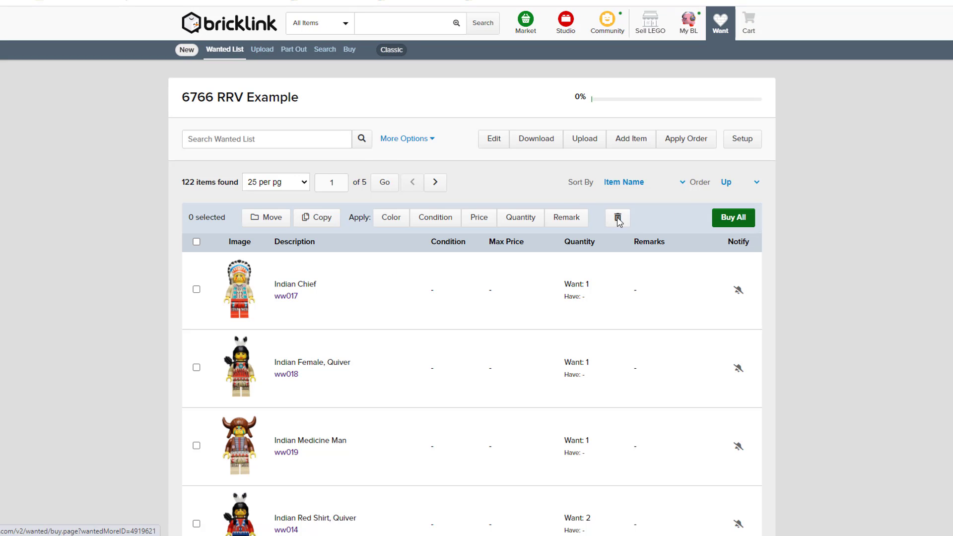
drag(183, 185, 237, 182)
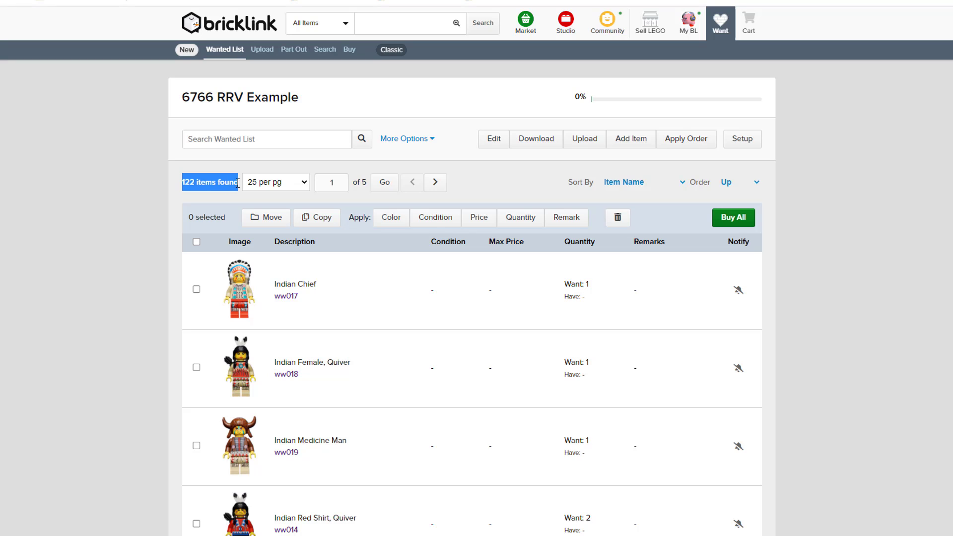
click(144, 190)
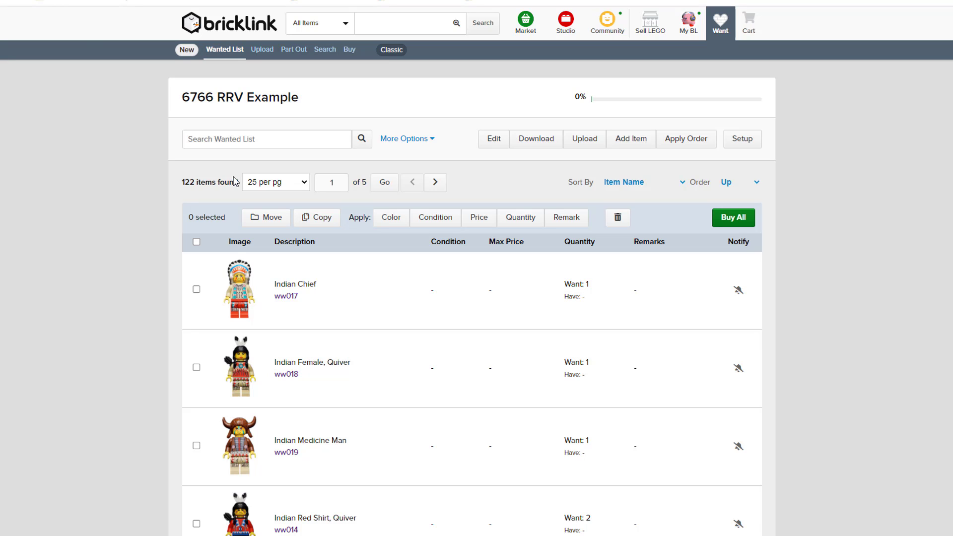
scroll(379, 201, down, 15)
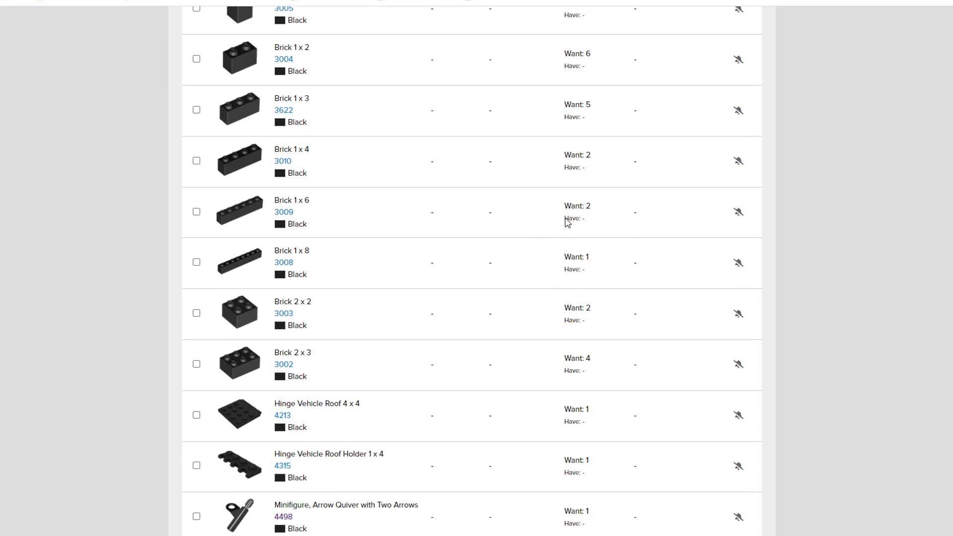
scroll(525, 202, up, 15)
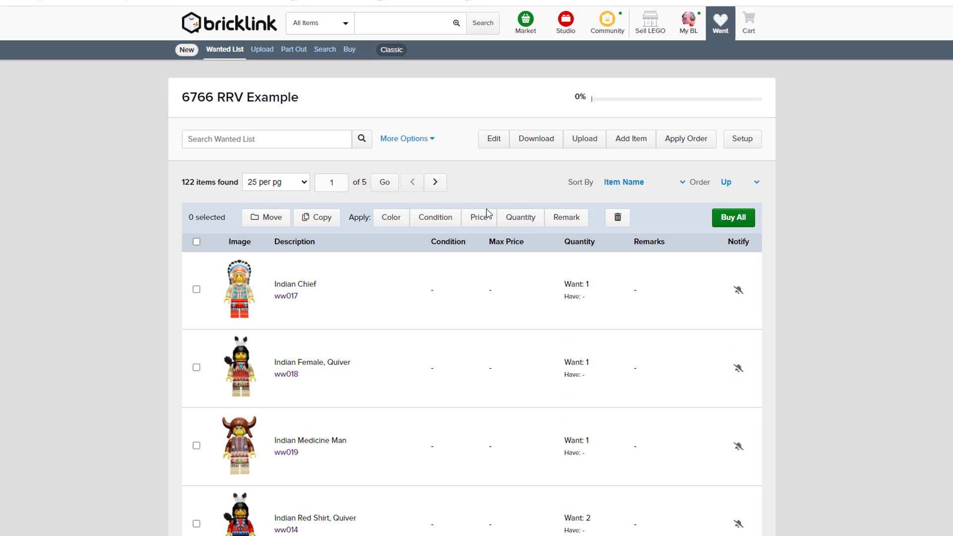
Step: Find stores for buying everything on the "6766 RRV Example" wanted list and display the individual wanted items
click(729, 217)
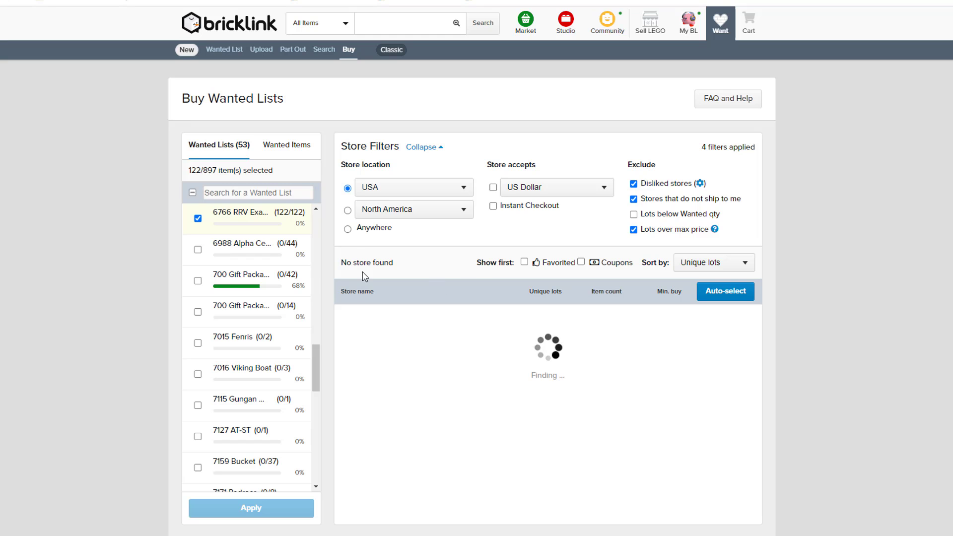
scroll(258, 219, up, 3)
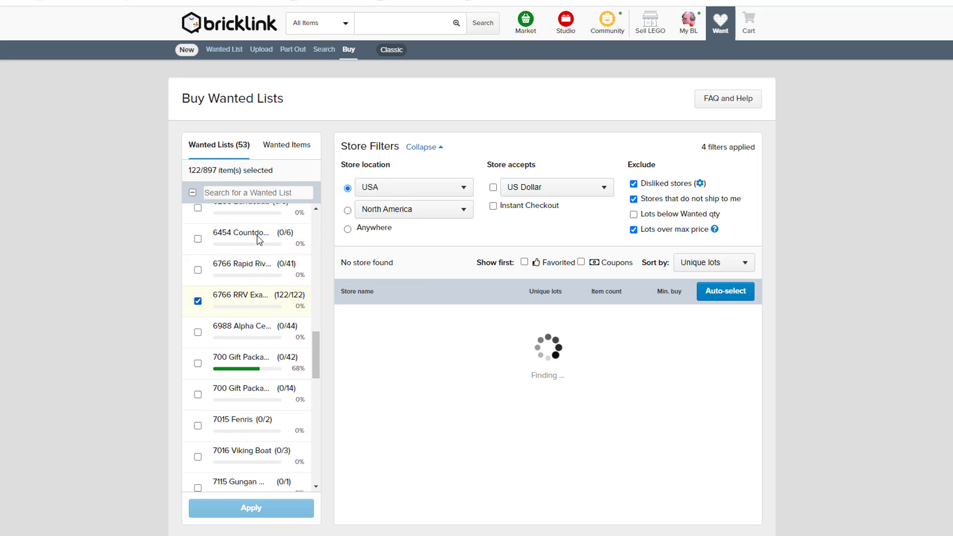
click(285, 152)
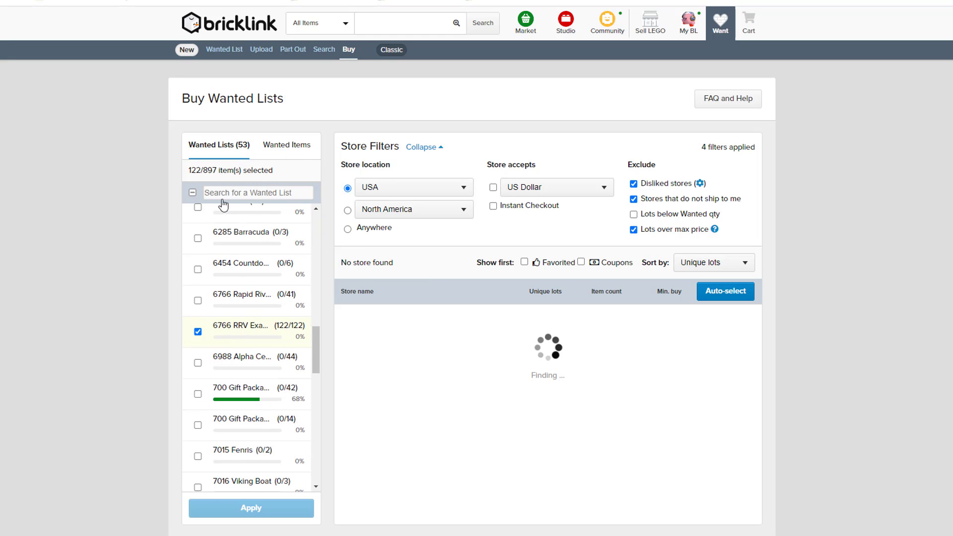
scroll(231, 254, up, 1)
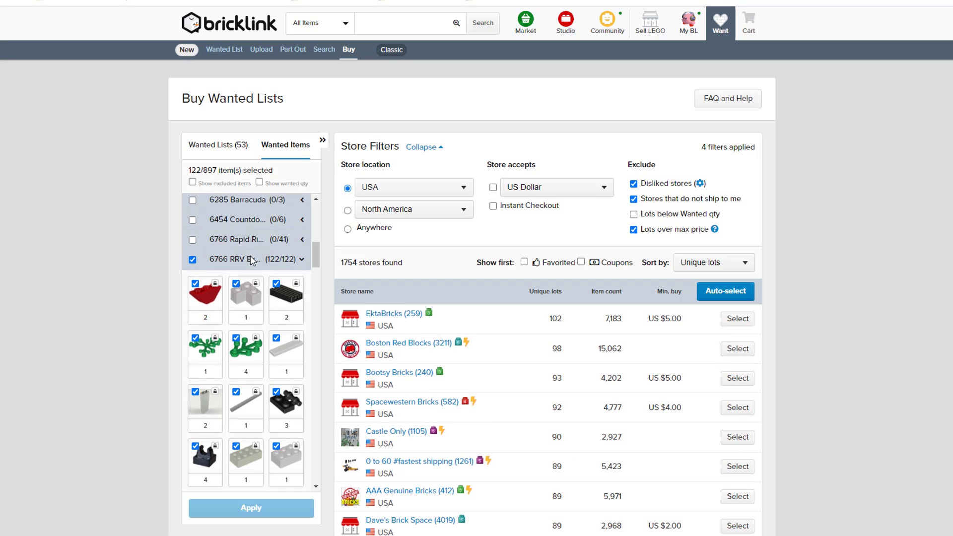
click(244, 240)
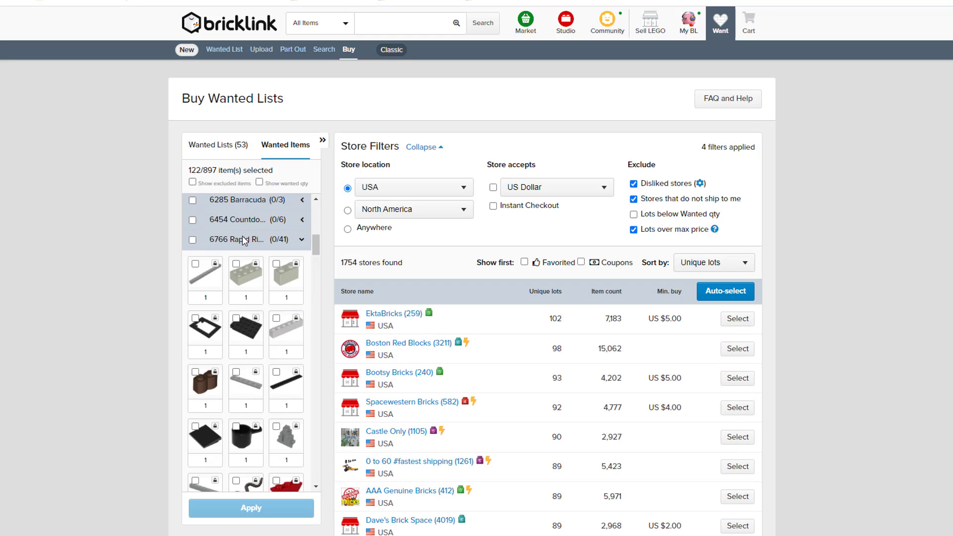
click(242, 237)
scroll(489, 208, down, 3)
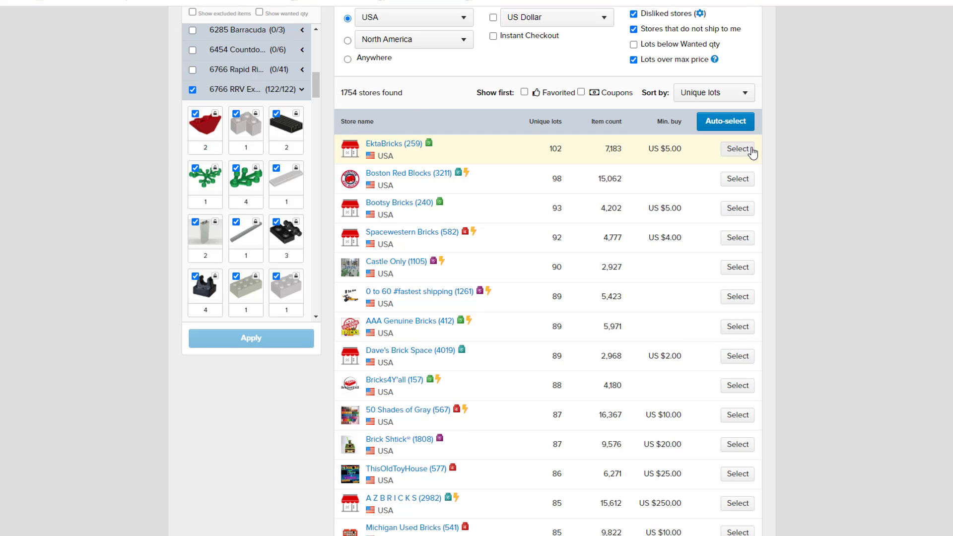
Step: Choose EktaBricks as the store and open its lot details for the tan 32 x 32 river-pattern baseplate separately
click(739, 151)
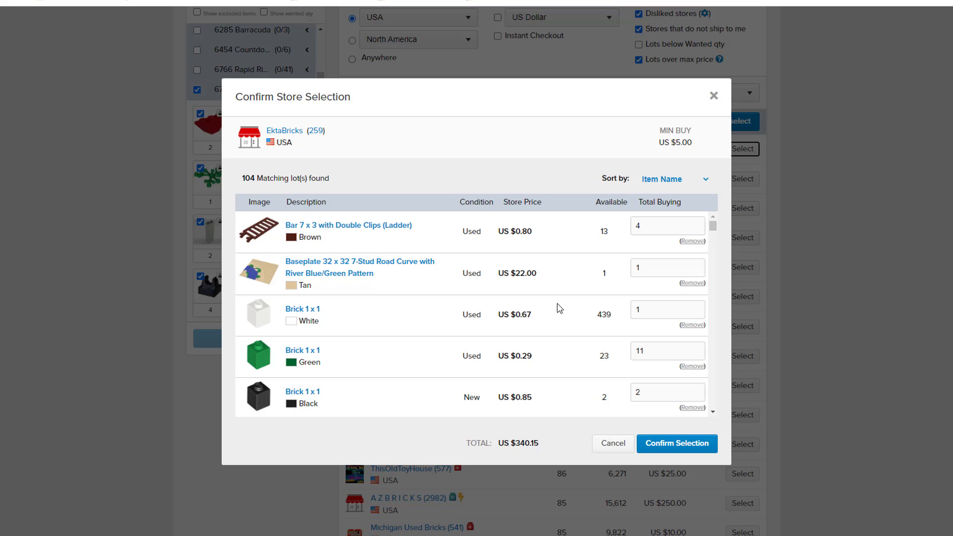
middle_click(363, 271)
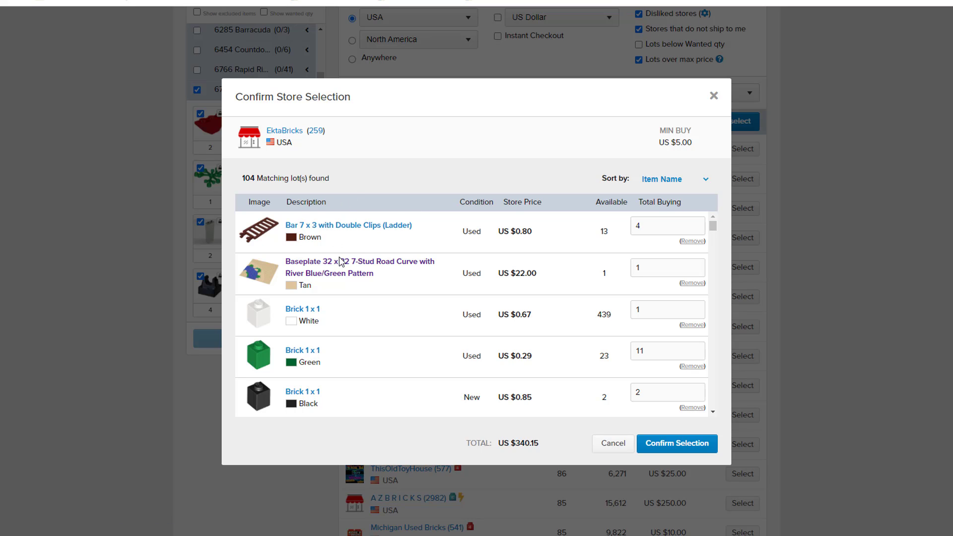
right_click(342, 262)
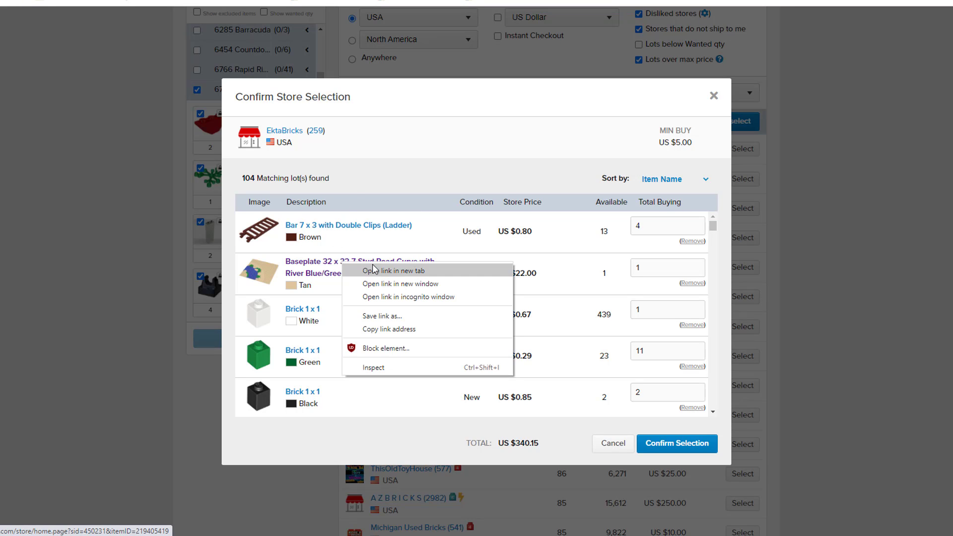
click(430, 242)
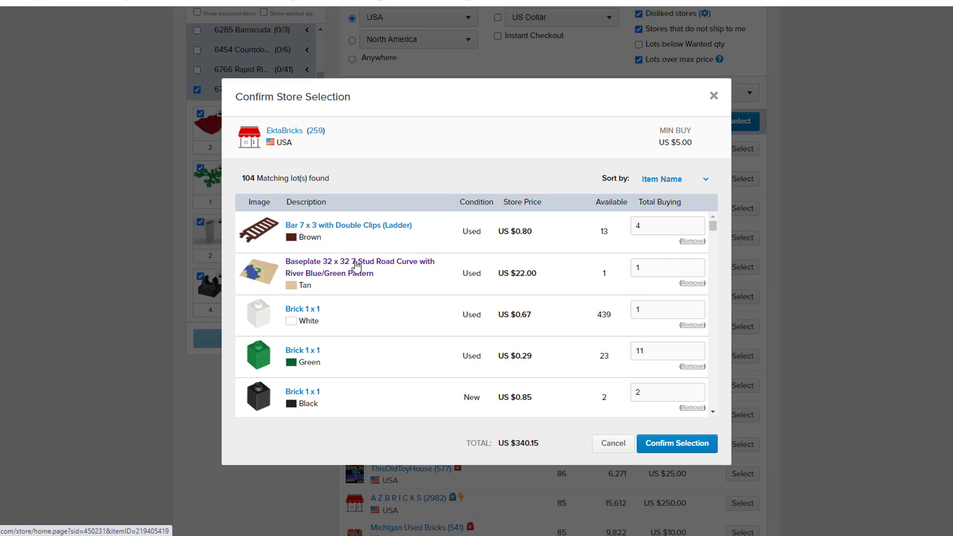
click(800, 1)
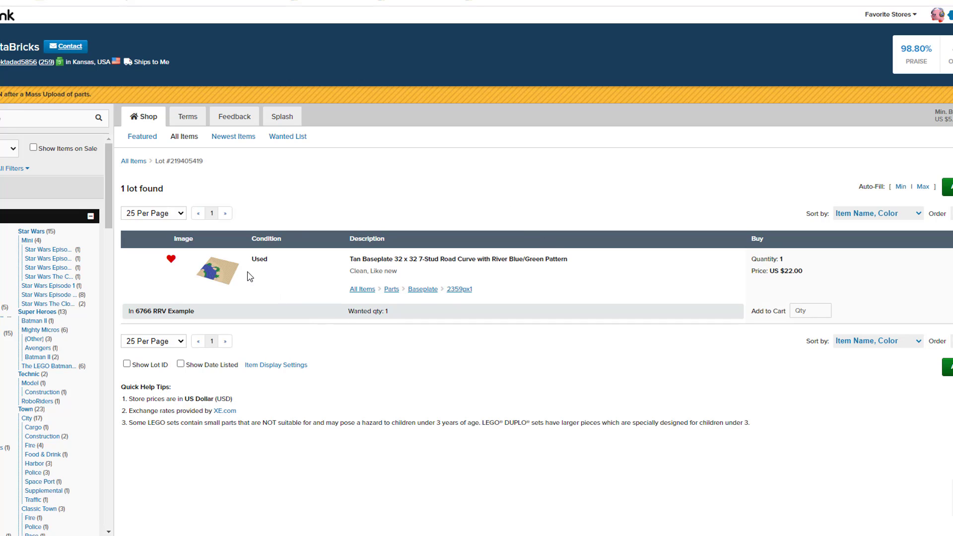
click(222, 273)
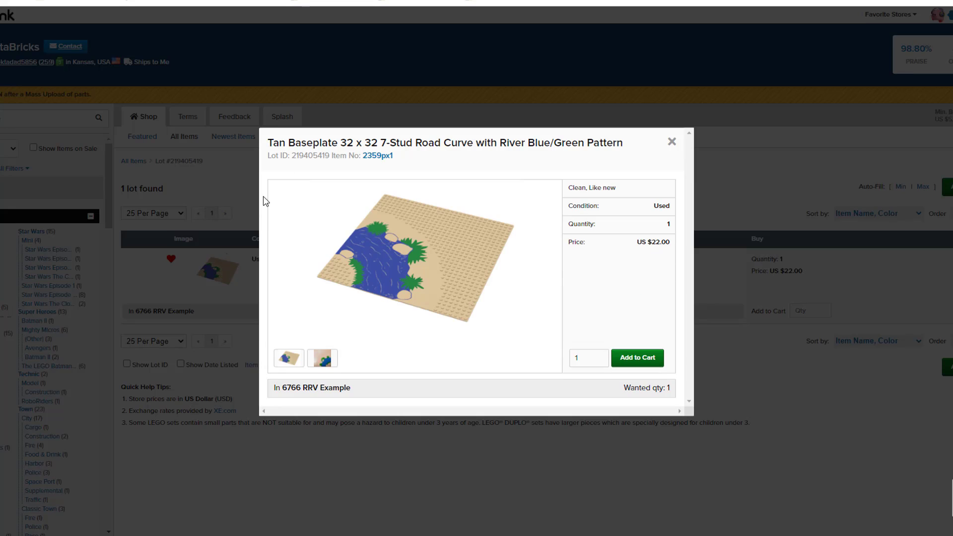
Step: Check the catalog price guide for baseplate 2359px1 against its used average sales price, and return to the store selection
click(378, 159)
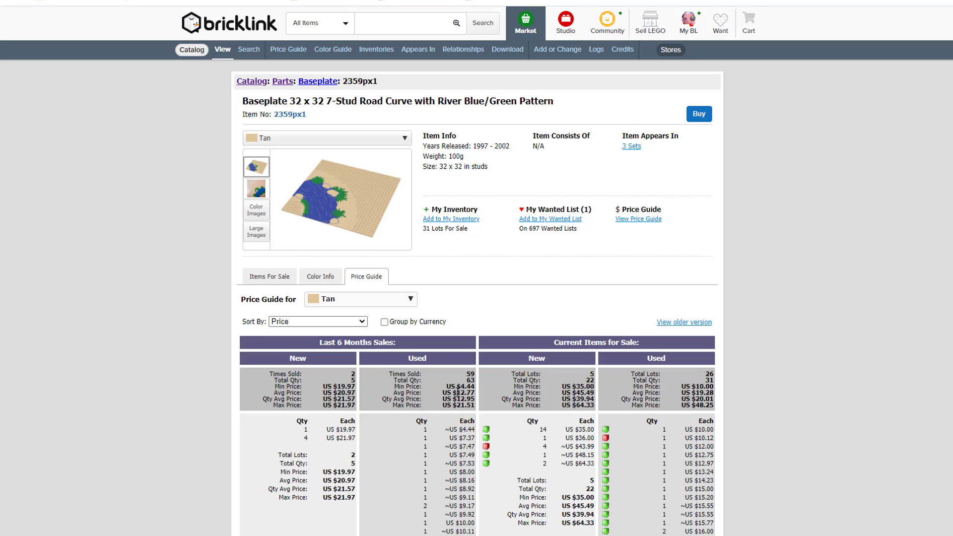
mouse_move(457, 392)
mouse_down()
mouse_move(392, 392)
mouse_move(475, 392)
mouse_up()
click(762, 252)
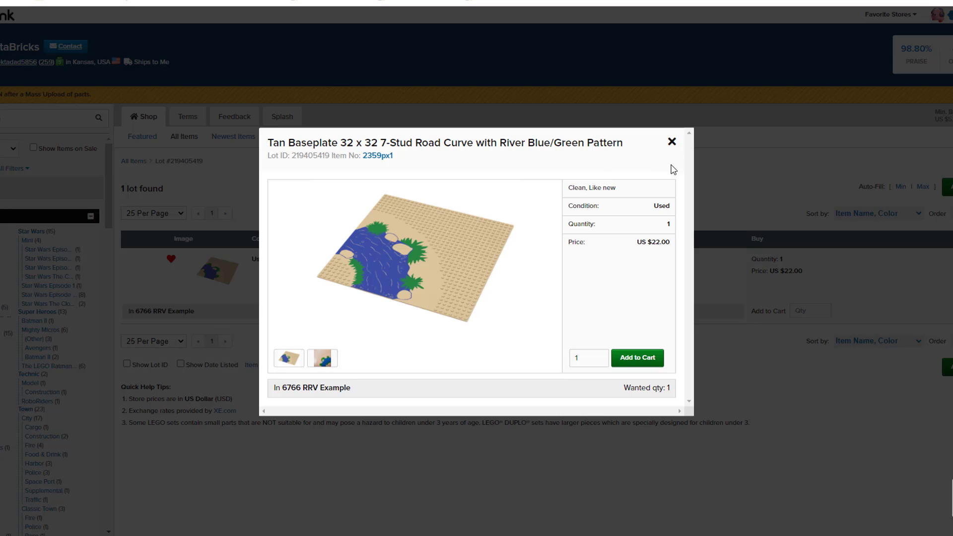
click(740, 298)
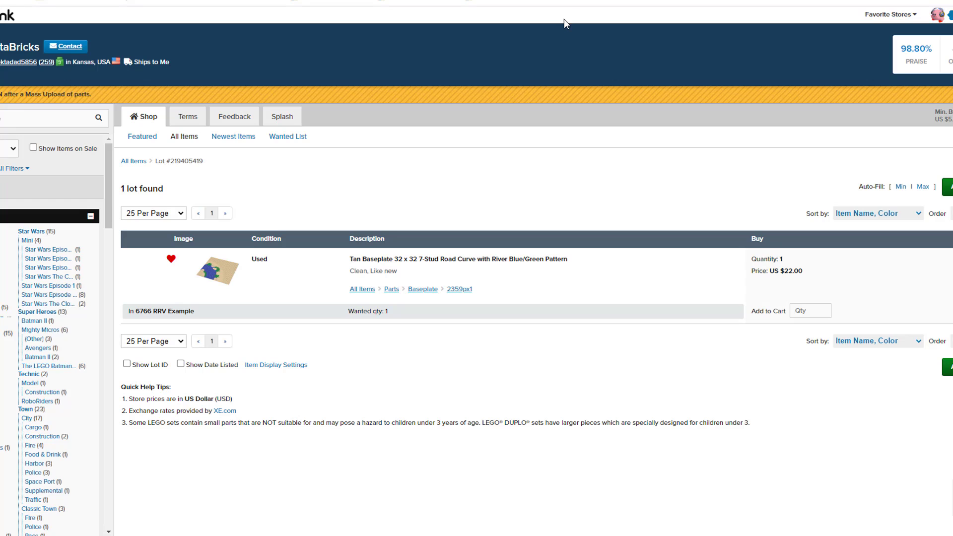
click(551, 1)
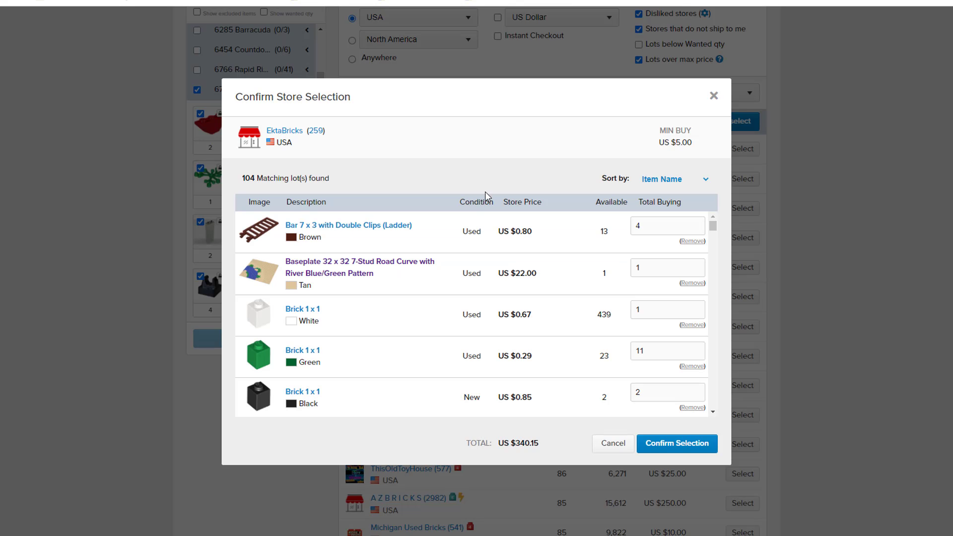
Step: Review the matching EktaBricks lots and prices, and confirm the store selection with the proposed quantities
scroll(461, 287, down, 3)
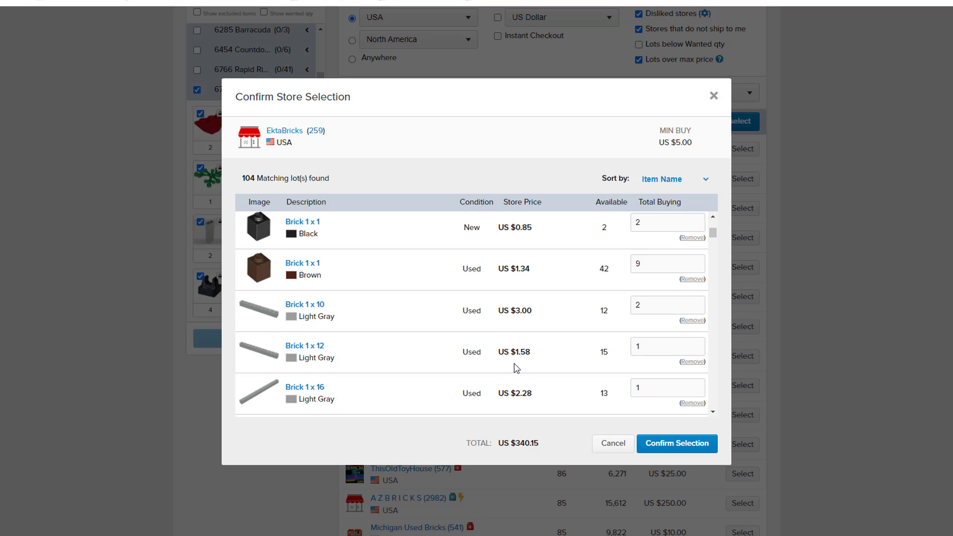
scroll(515, 368, down, 5)
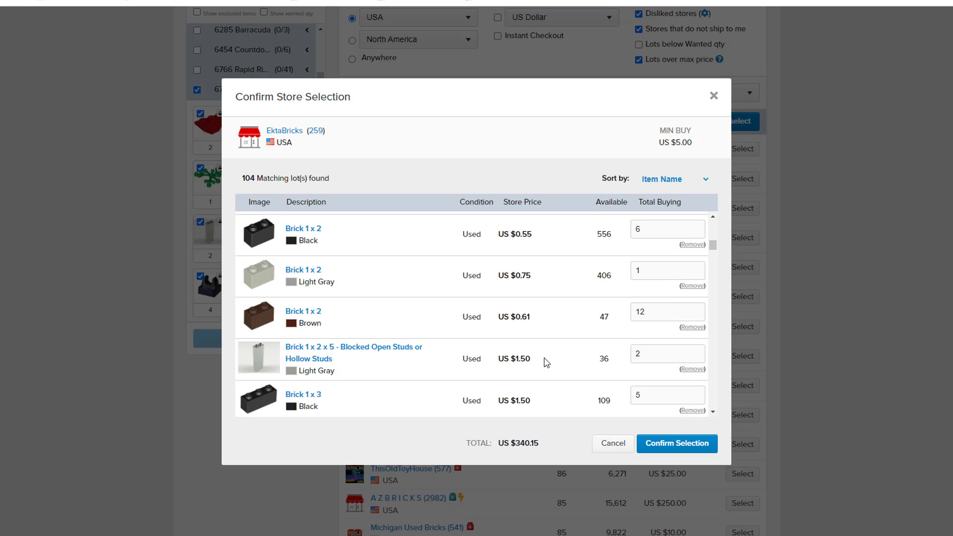
scroll(546, 367, up, 7)
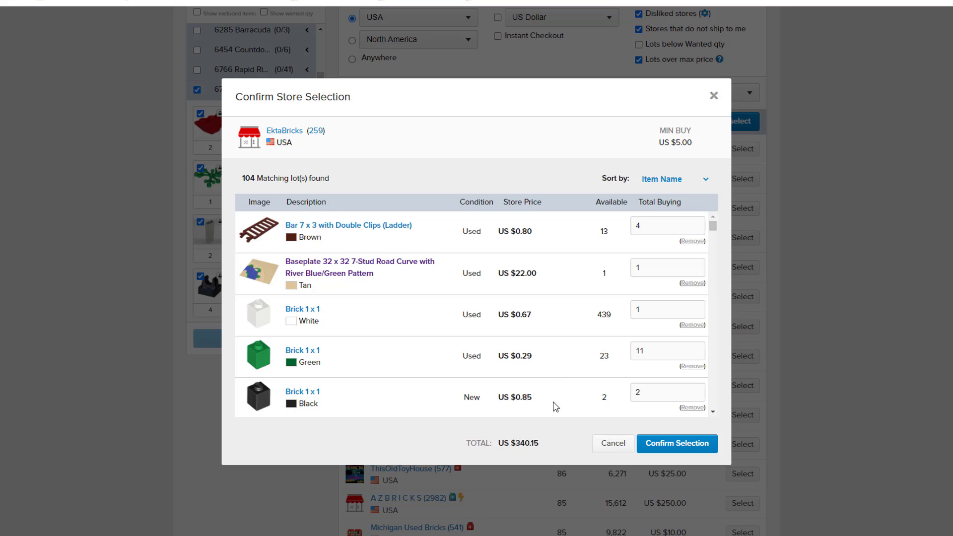
click(676, 444)
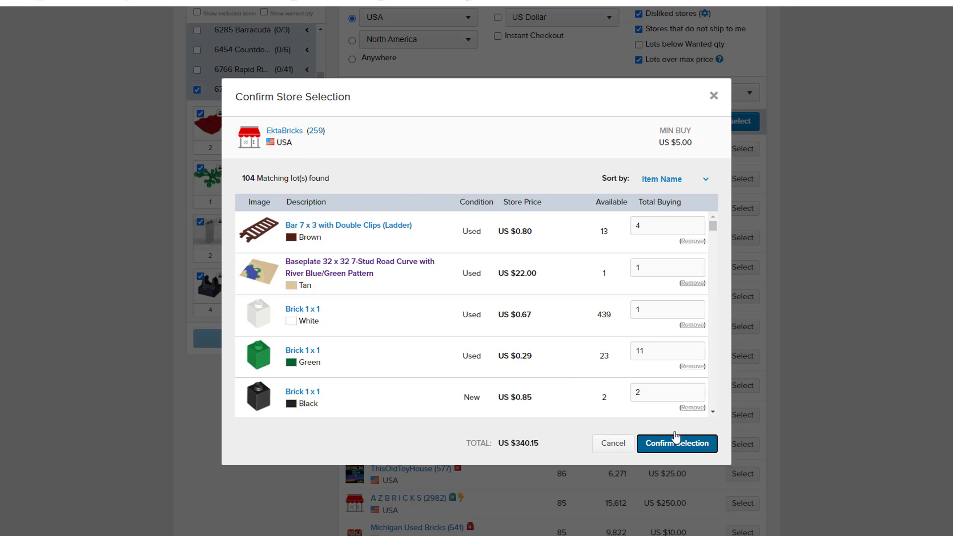
Step: Examine the assigned percentage for the selected store and look through the individual wanted items on the "6766 RRV Example" list
scroll(737, 328, up, 3)
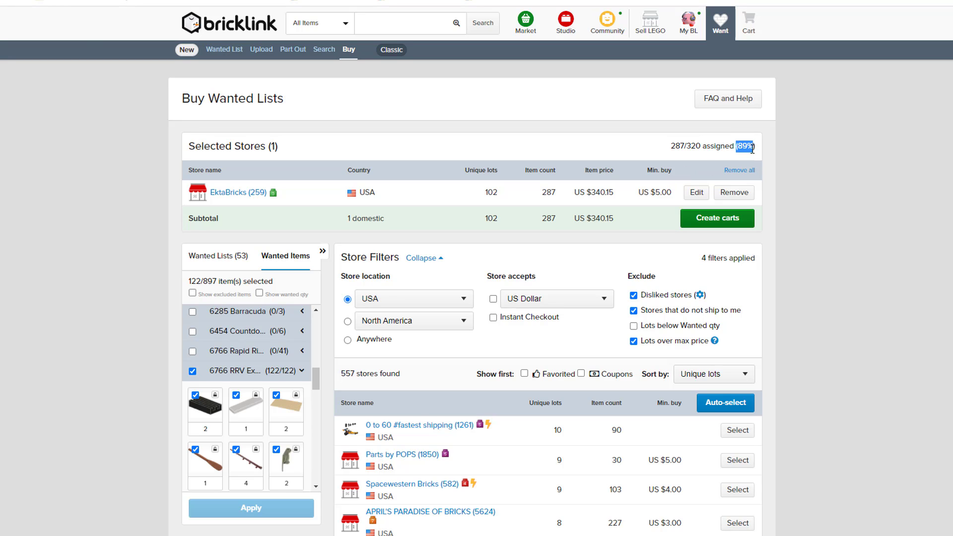
scroll(264, 407, down, 2)
scroll(251, 407, down, 2)
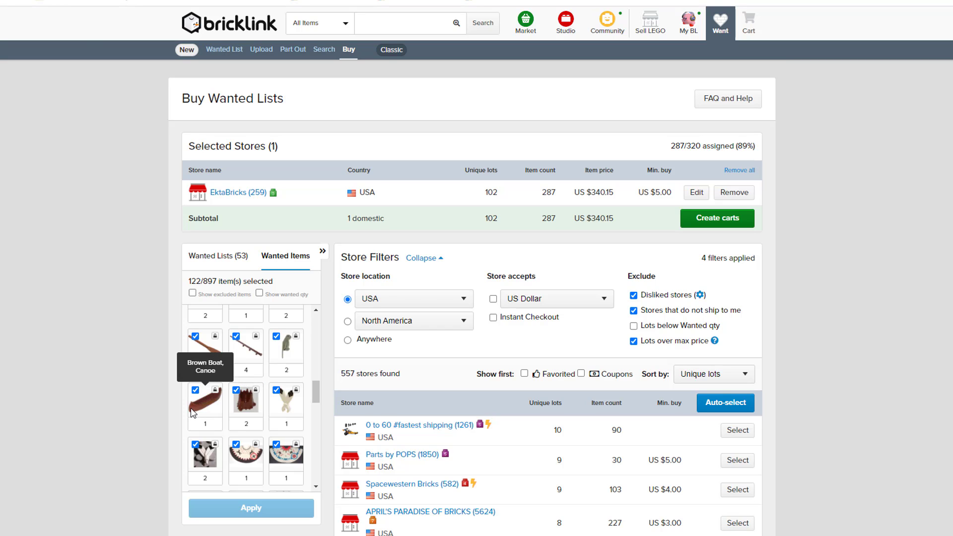
scroll(209, 412, down, 1)
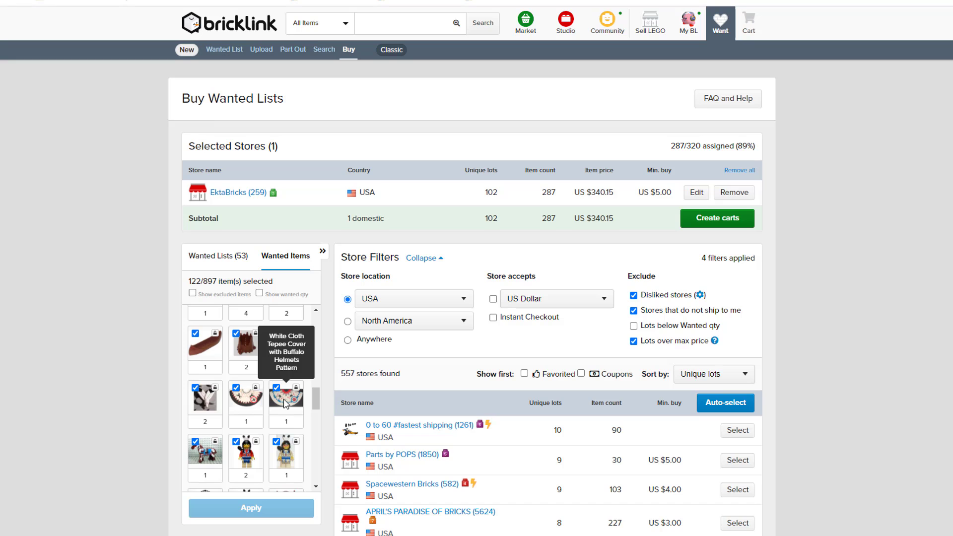
scroll(285, 403, down, 1)
scroll(248, 410, down, 1)
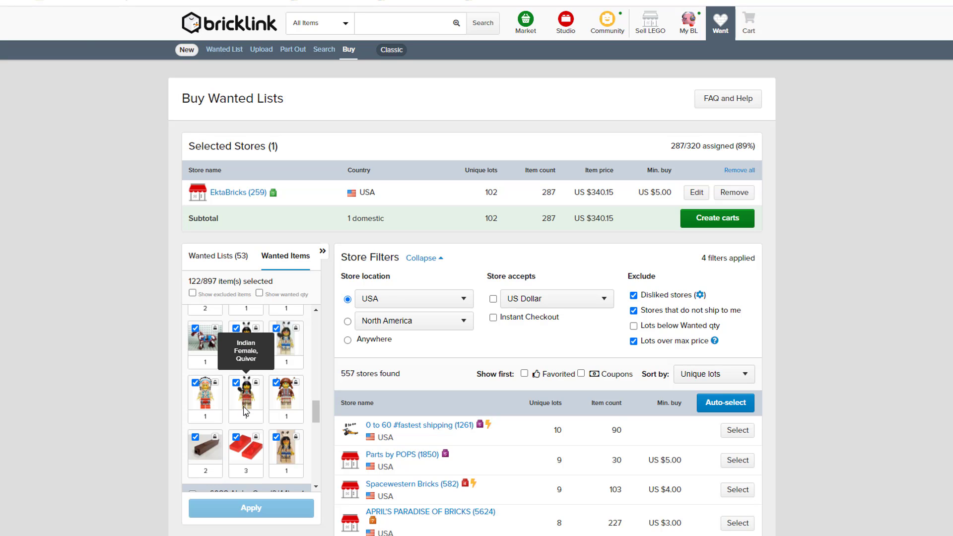
scroll(245, 411, down, 1)
scroll(244, 411, up, 1)
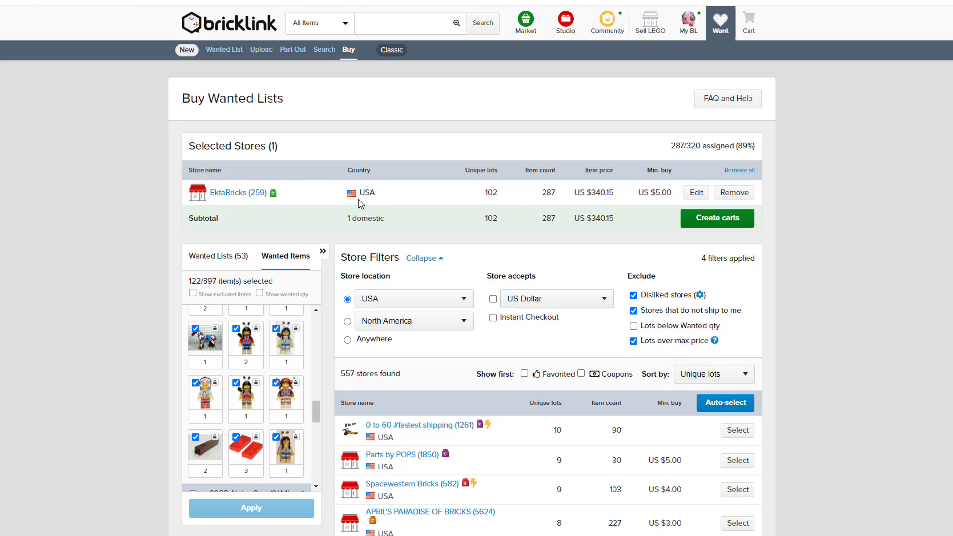
Step: Bookmark the EktaBricks store as disliked with the comment "Expensive parts", and return to the wanted-list buying page
click(233, 194)
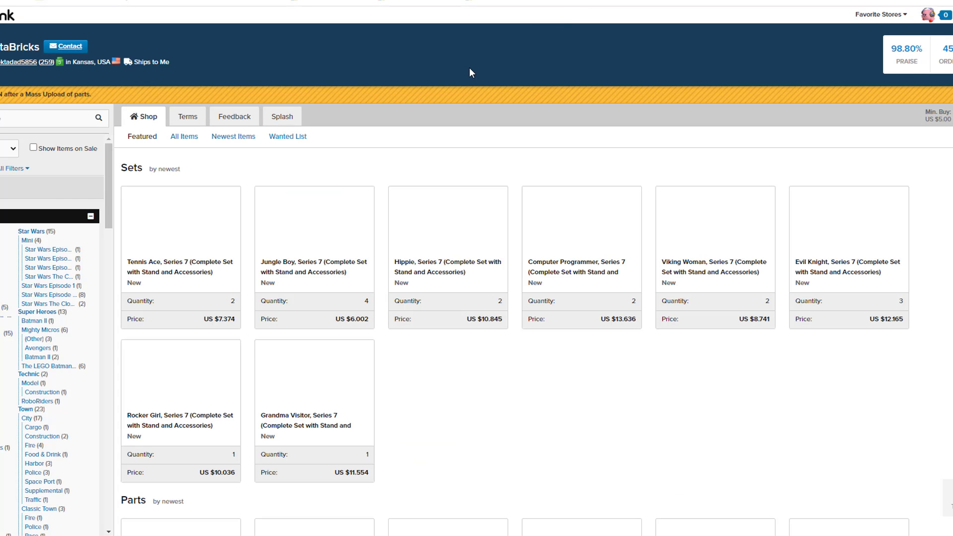
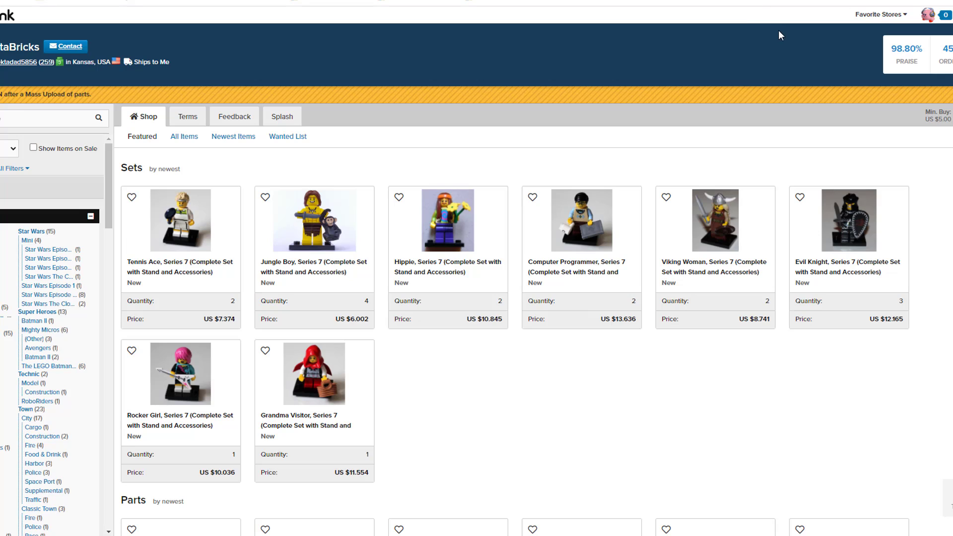
click(880, 17)
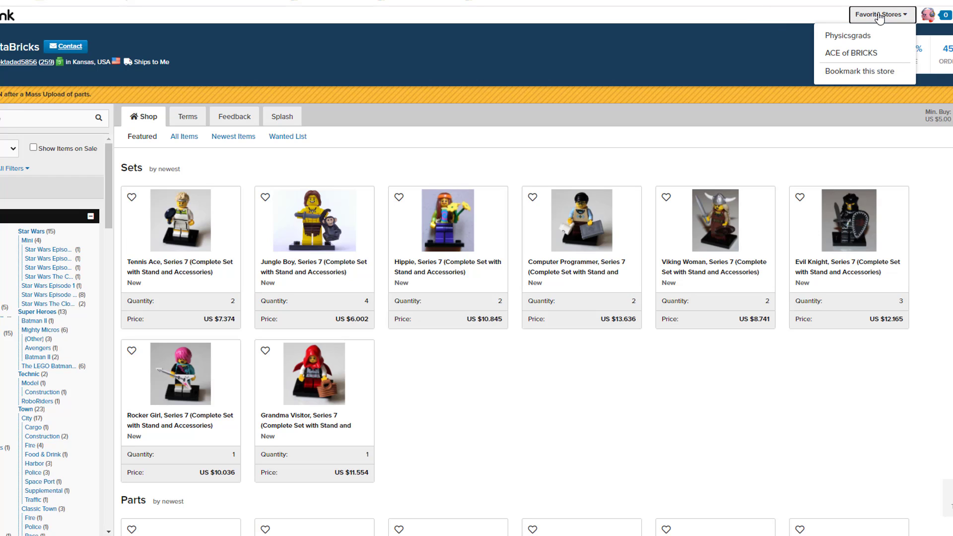
click(866, 73)
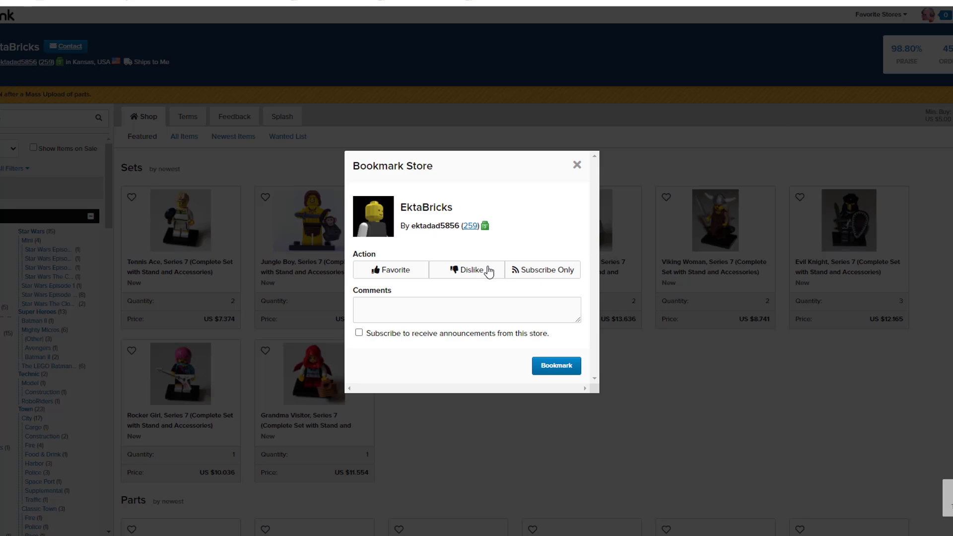
click(474, 275)
click(392, 314)
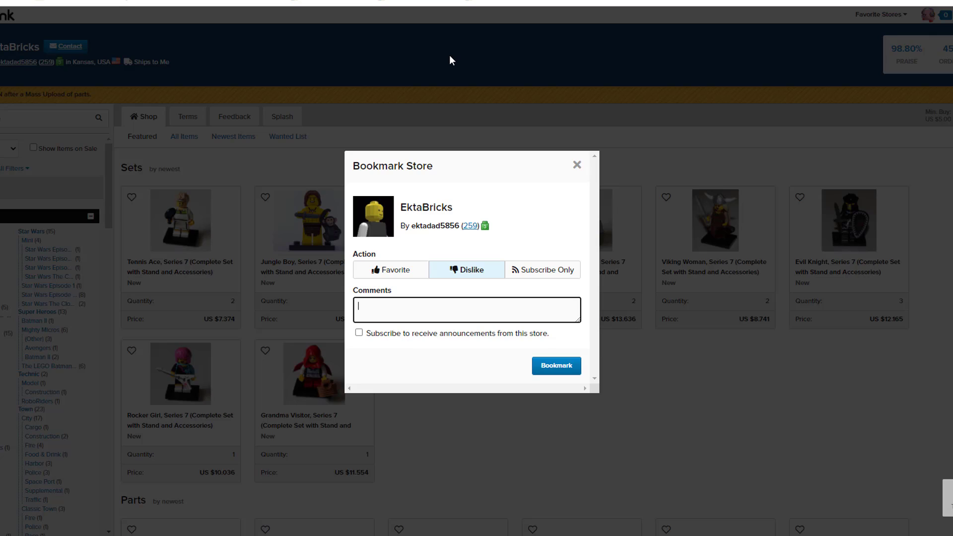
text(Expensive parts)
click(551, 372)
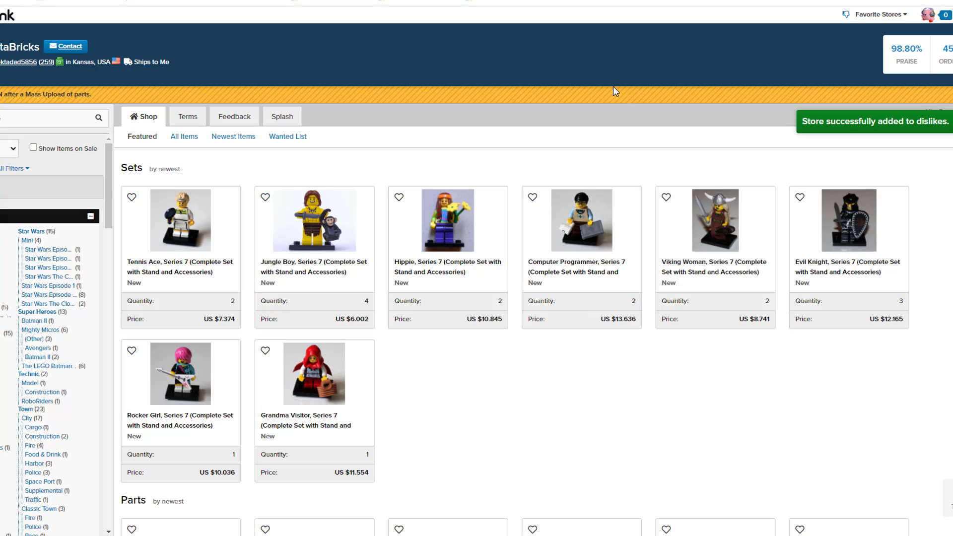
key(ctrl+w)
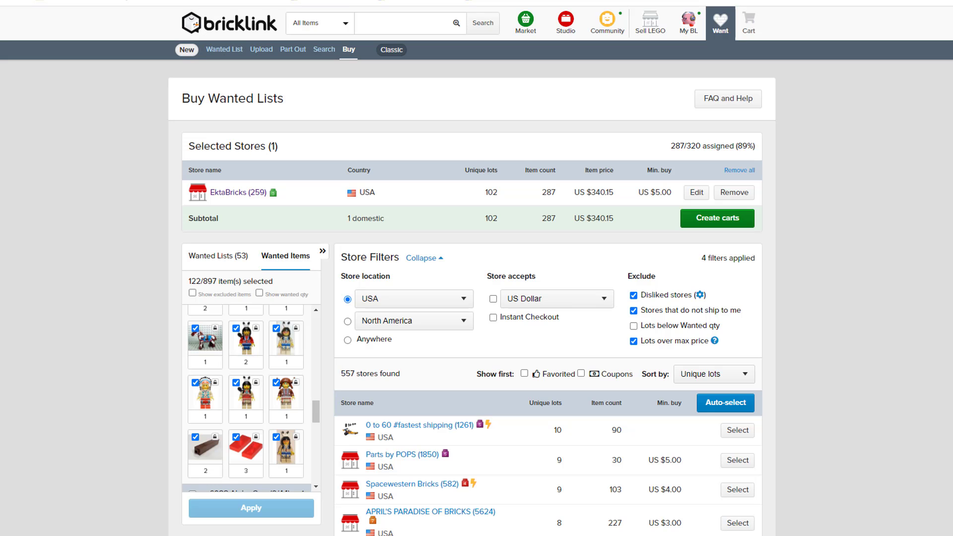
Step: Remove all selected stores, and briefly preview the matching lots at Boston Red Blocks without confirming them
scroll(531, 145, down, 1)
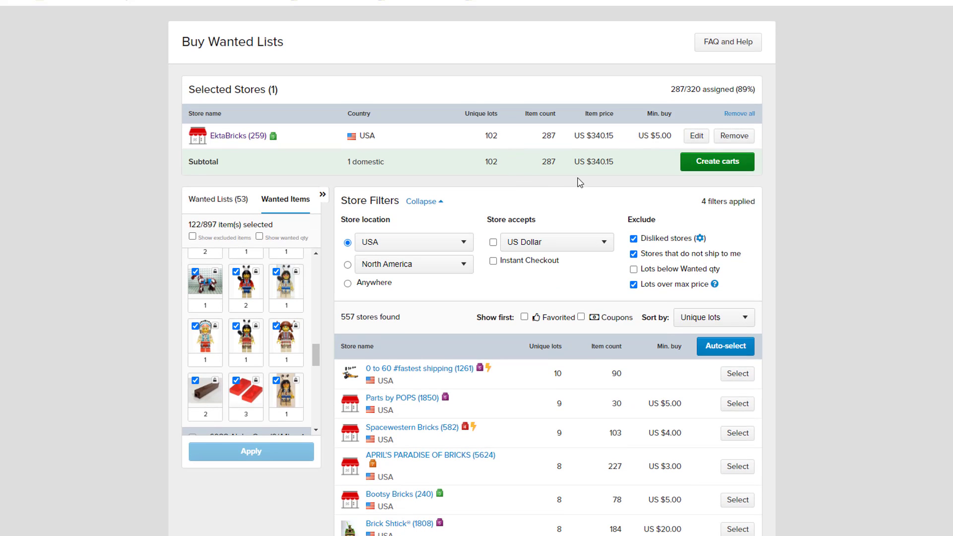
click(731, 115)
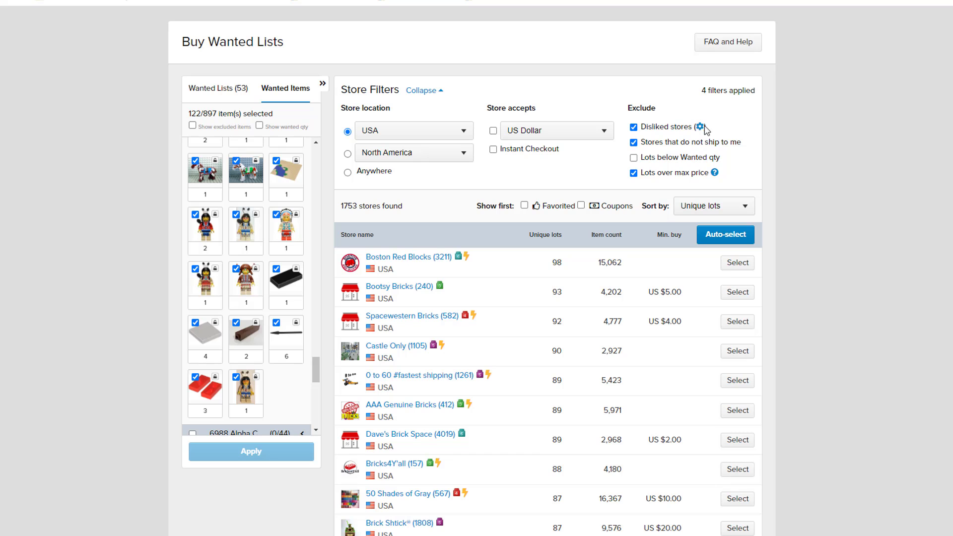
click(731, 261)
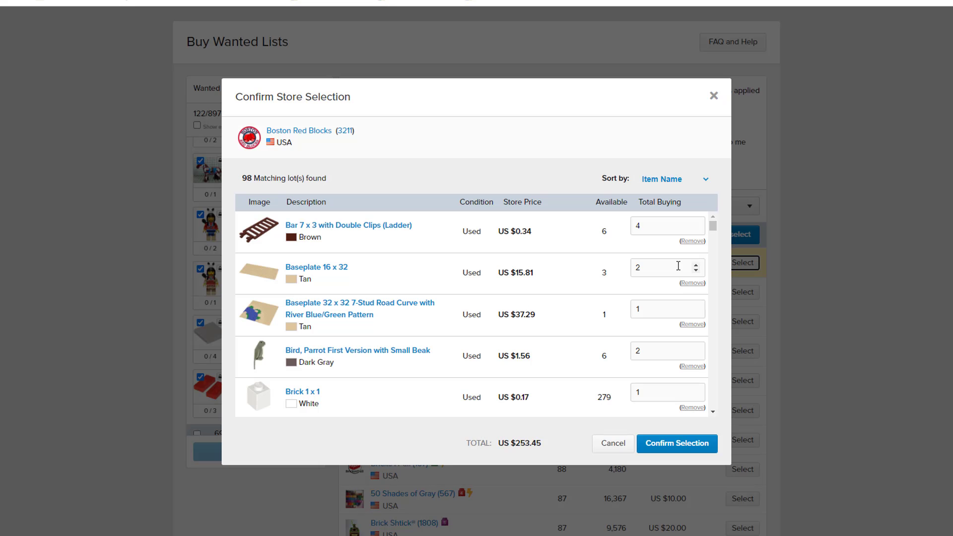
click(615, 445)
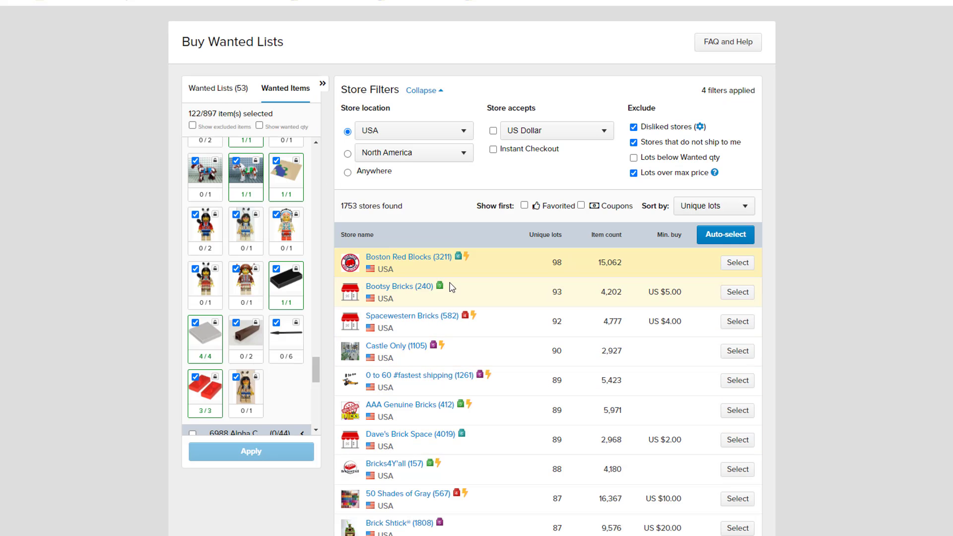
Step: Check the disliked-stores exclusion filter, and review the Boston Red Blocks prices for the tan baseplates and 1 x 1 bricks without confirming the selection
scroll(559, 65, up, 2)
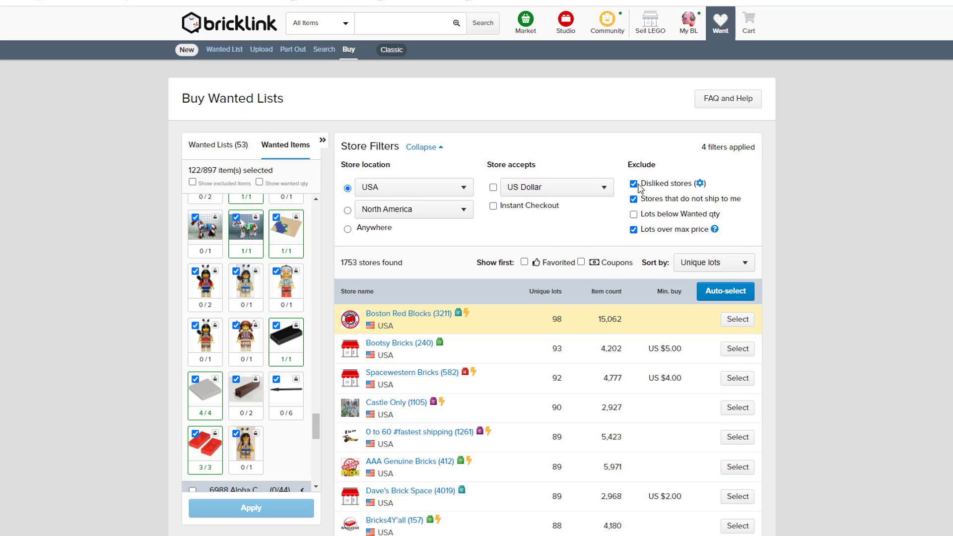
drag(635, 185, 693, 186)
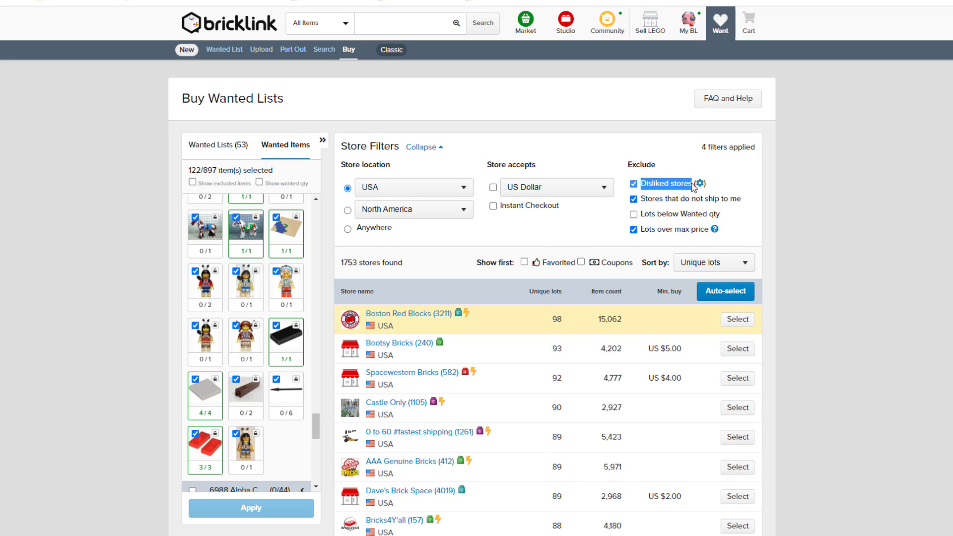
click(853, 205)
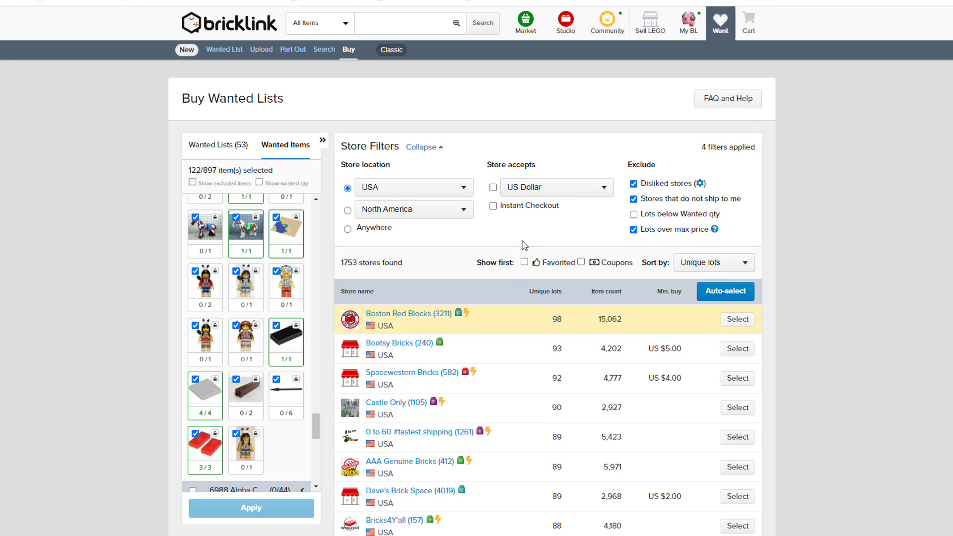
click(737, 320)
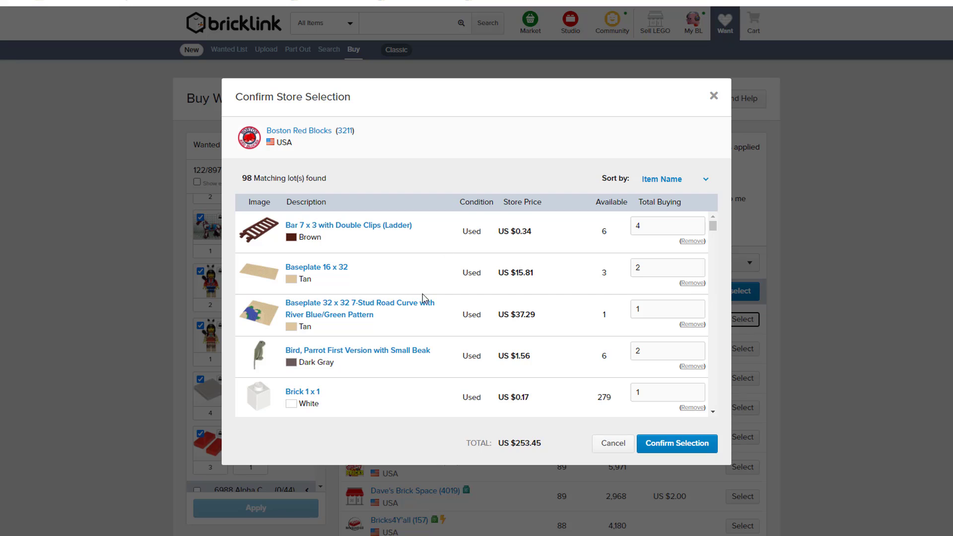
drag(516, 318, 550, 326)
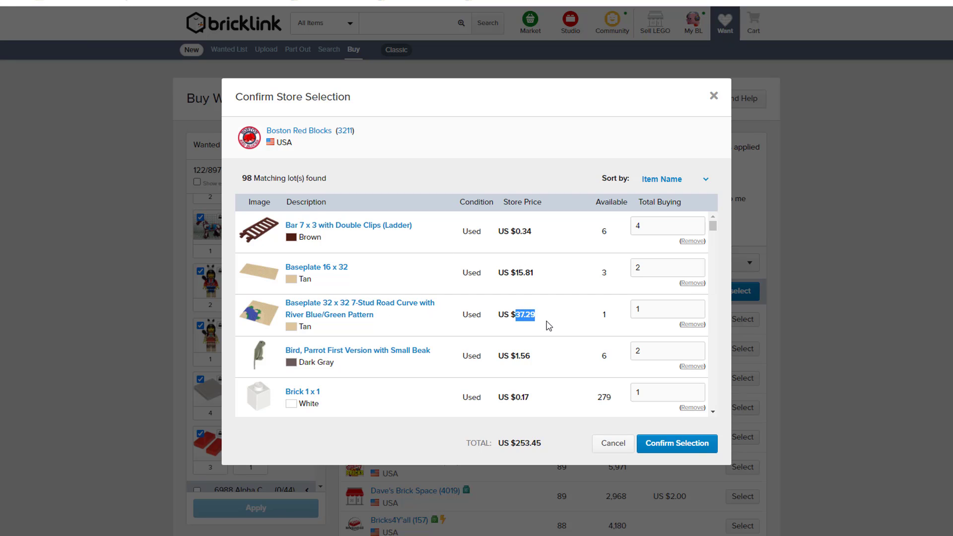
click(533, 297)
drag(518, 273, 560, 278)
click(557, 278)
scroll(553, 277, down, 3)
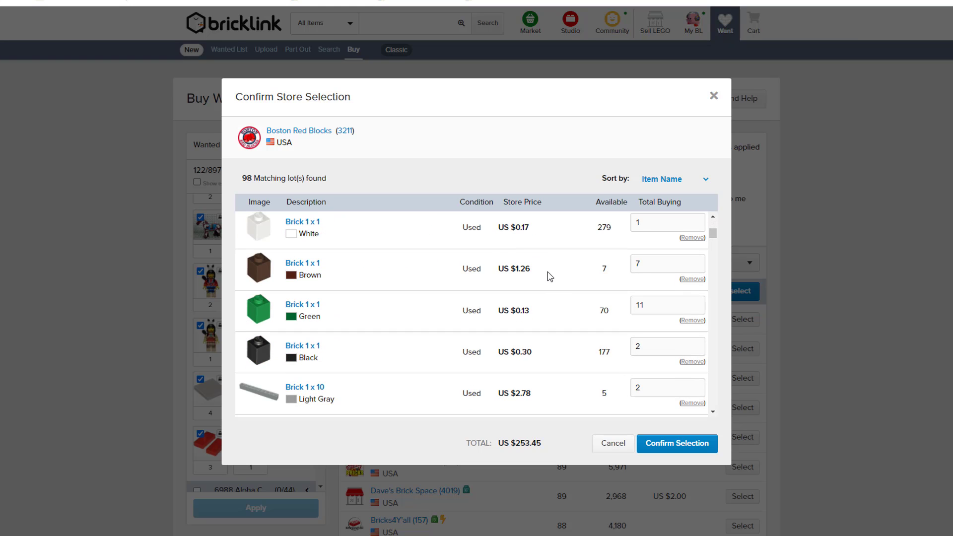
scroll(550, 277, up, 1)
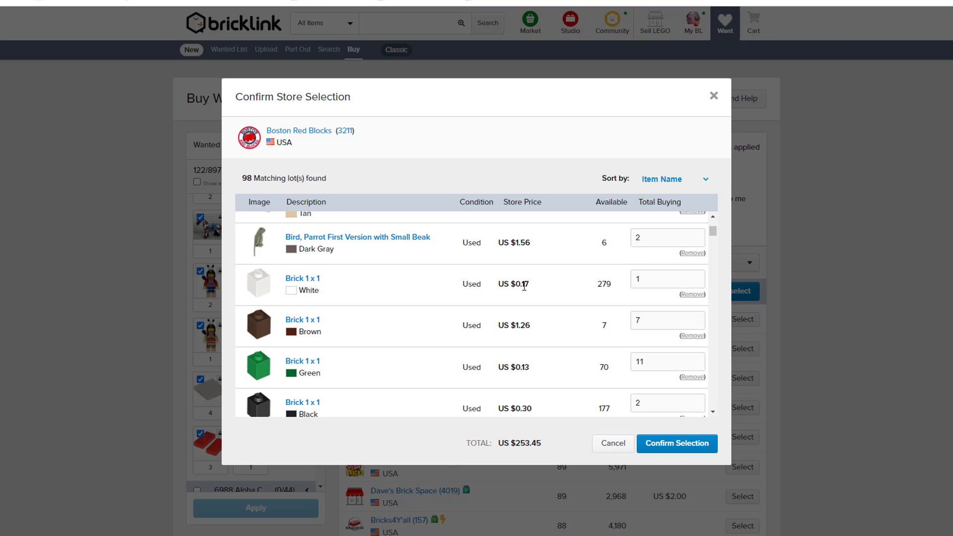
click(714, 96)
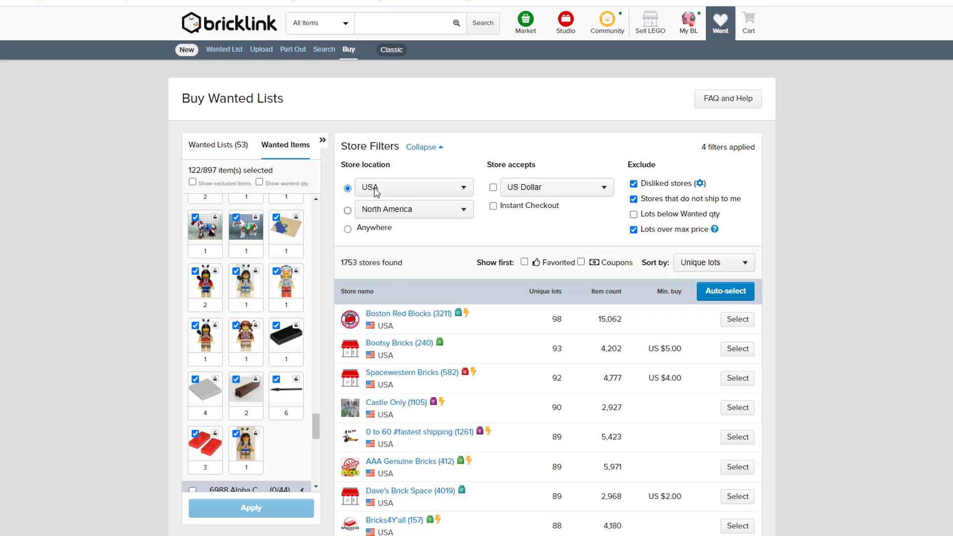
Step: Bookmark the Boston Red Blocks store as disliked with the comment "expensive parts"
click(387, 318)
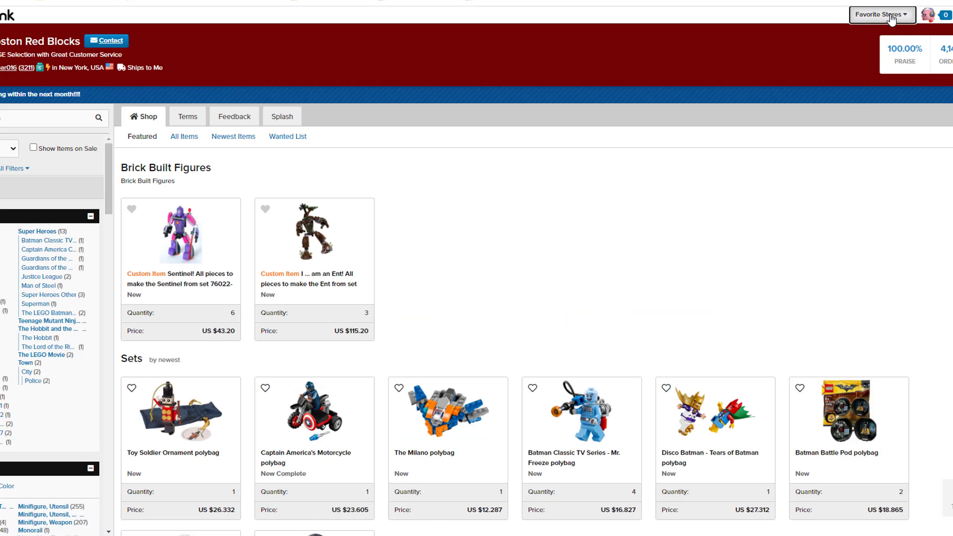
click(892, 19)
click(839, 73)
click(383, 314)
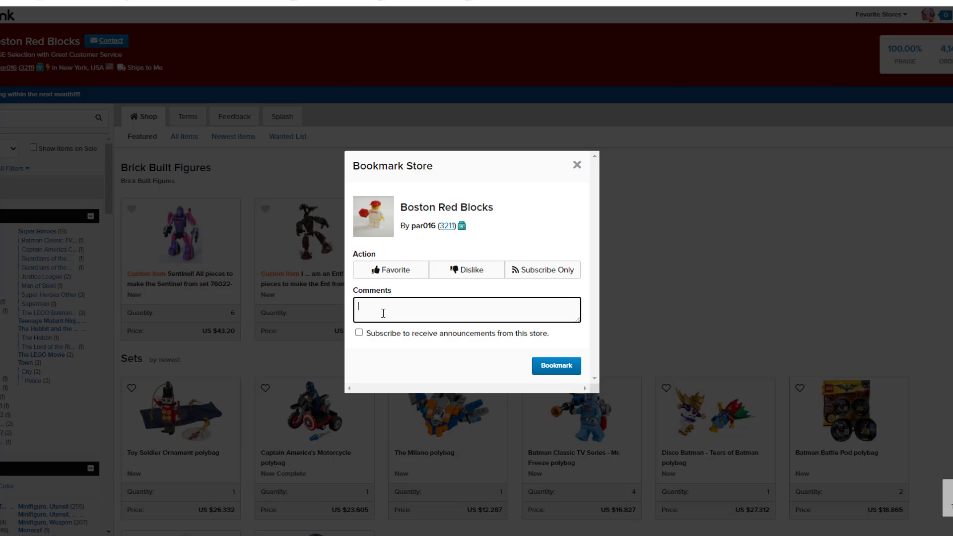
text(expensive parts)
click(484, 270)
click(557, 366)
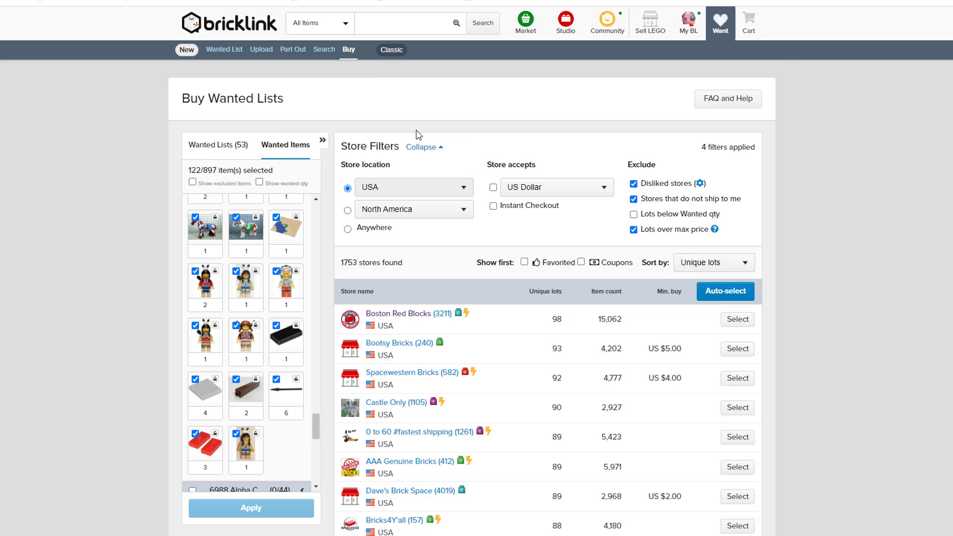
Step: Reload the store results for the "6766 RRV Example" list and display its individual wanted items again
key(F5)
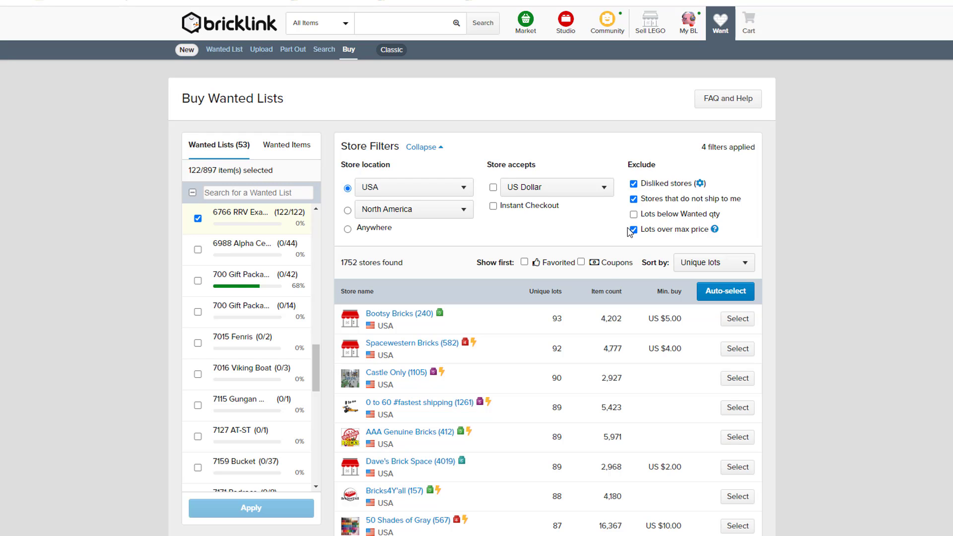
click(277, 148)
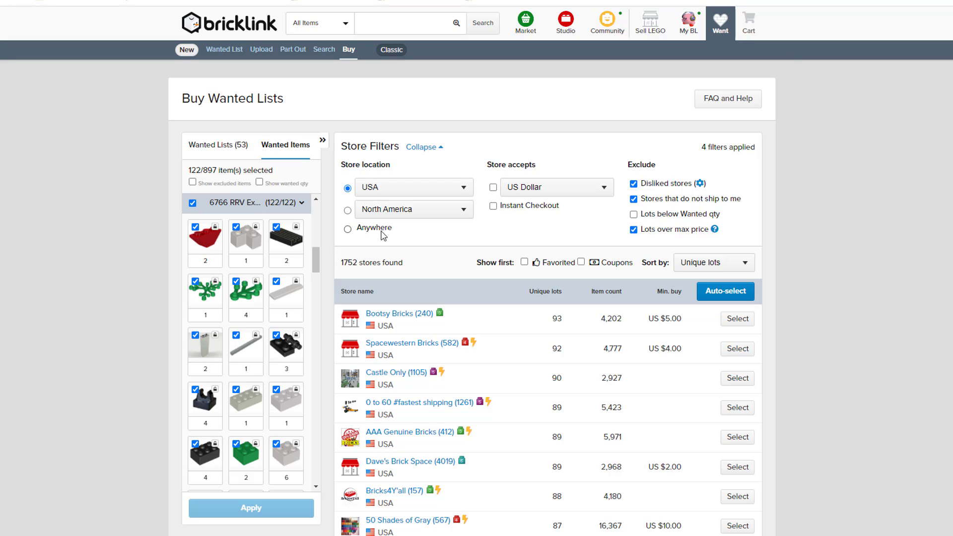
scroll(288, 254, up, 2)
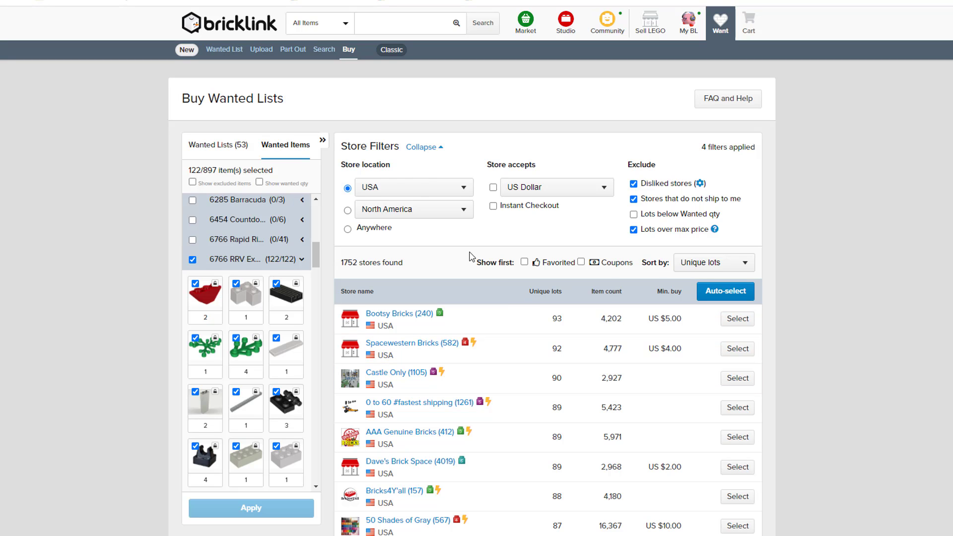
Step: Set the store location to Anywhere and compare the offers from BrickPrince, ABOUT TOWN CASTLE & TRAIN and Upstairs Bricks
click(347, 230)
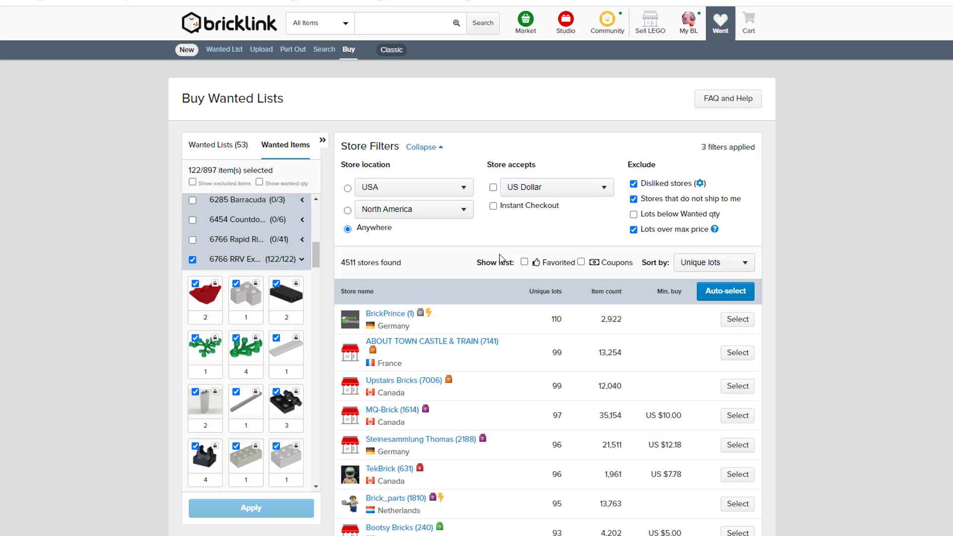
click(738, 319)
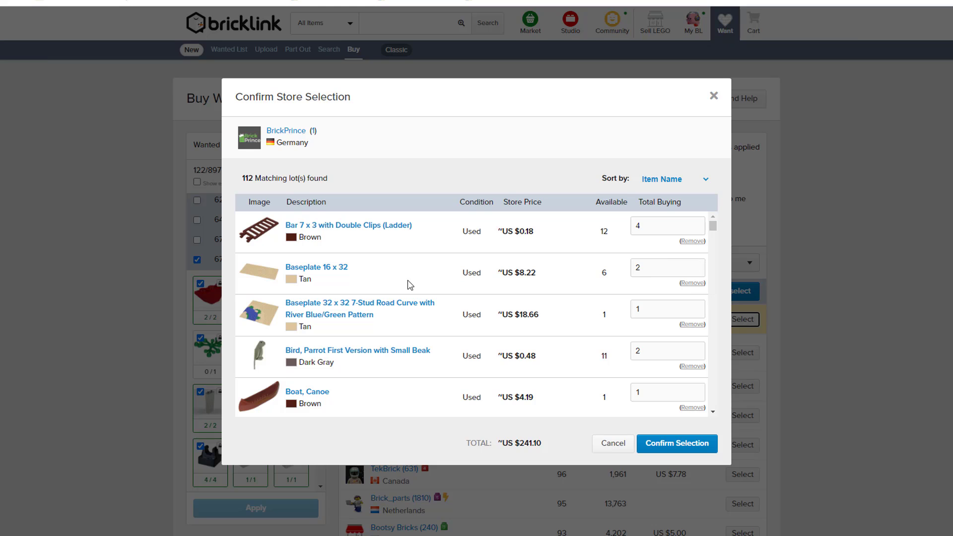
click(614, 441)
click(734, 354)
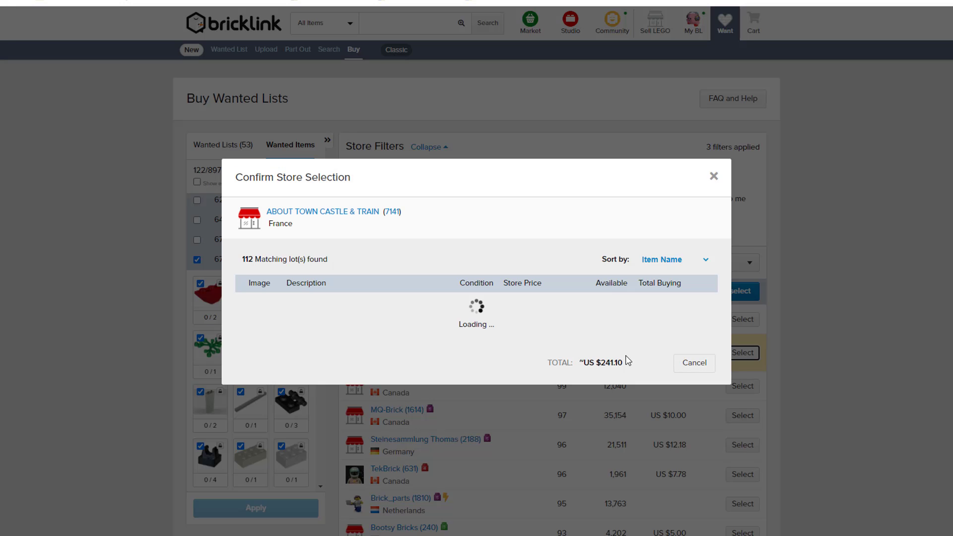
click(612, 442)
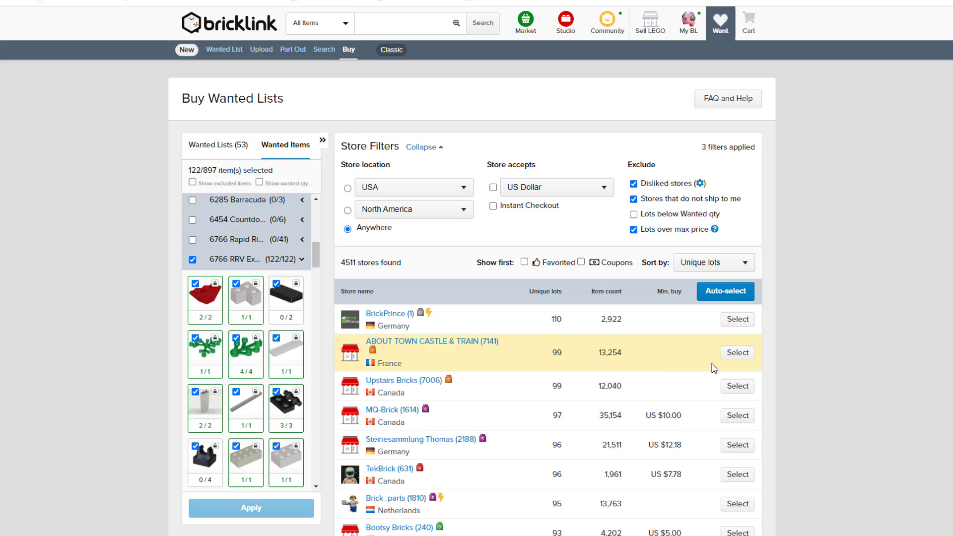
click(729, 392)
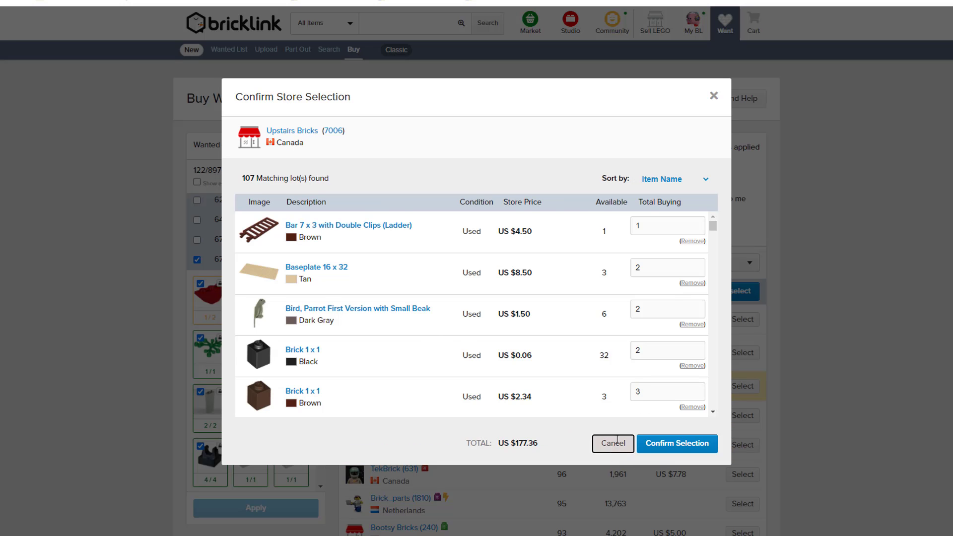
Step: Dismiss the Upstairs Bricks offer and compare the offers from Brick_parts and Bricksalou without confirming either
click(617, 442)
scroll(676, 356, down, 3)
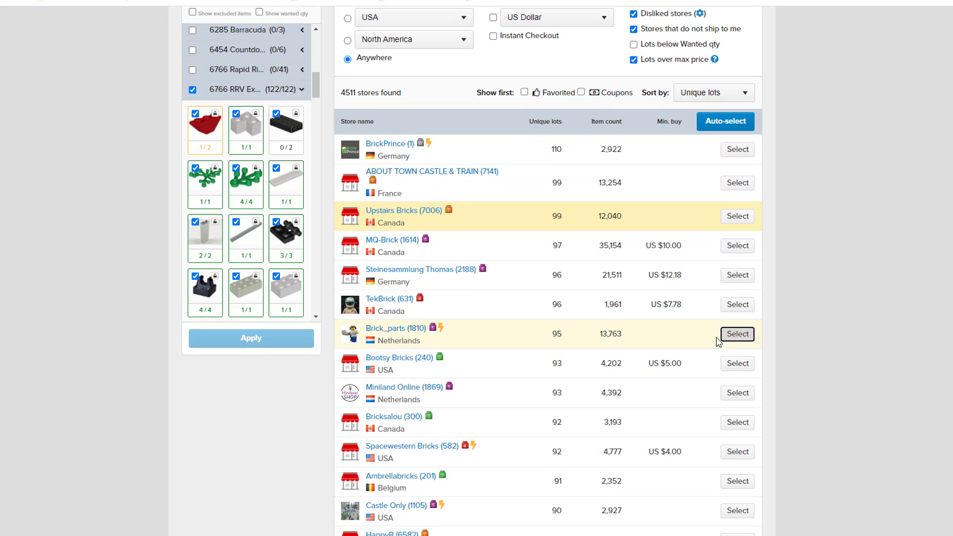
click(718, 340)
click(614, 443)
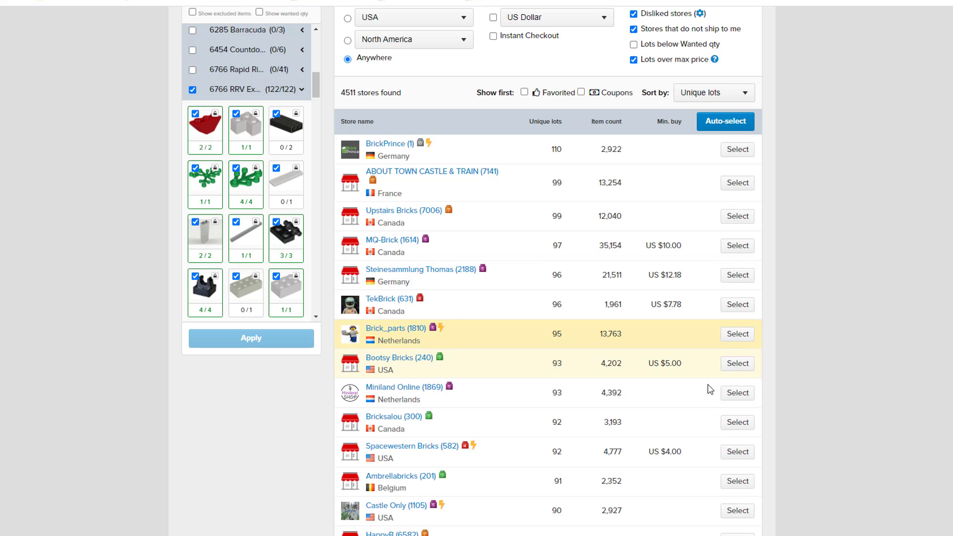
click(731, 422)
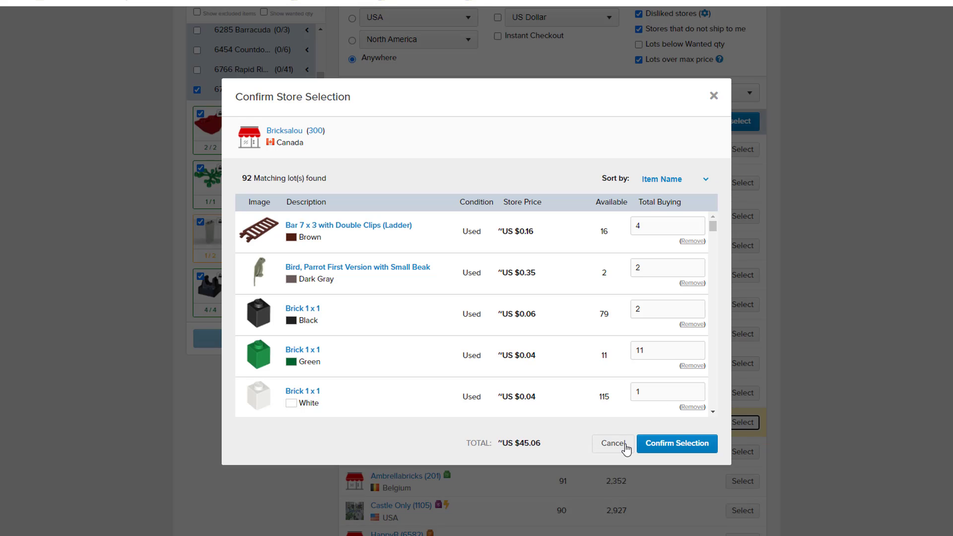
click(624, 445)
double_click(554, 425)
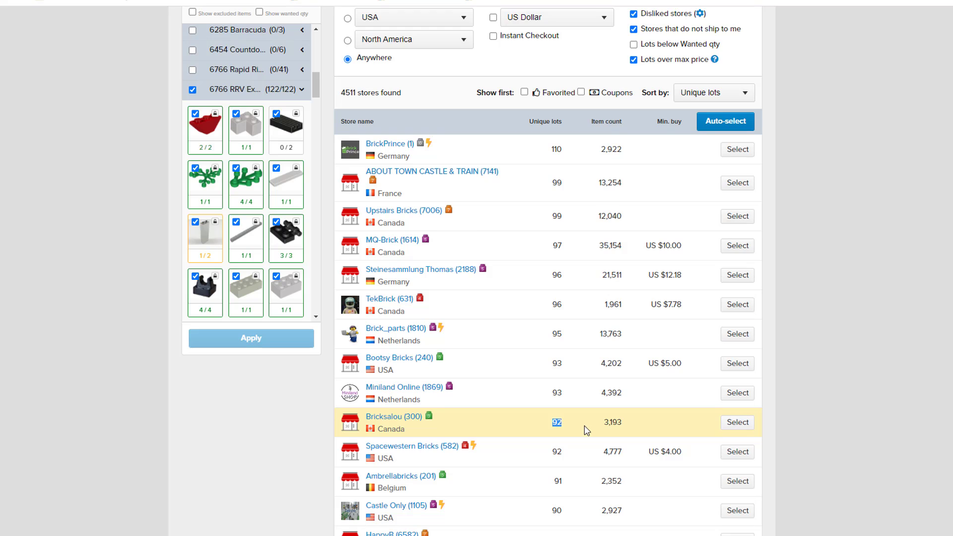
click(621, 424)
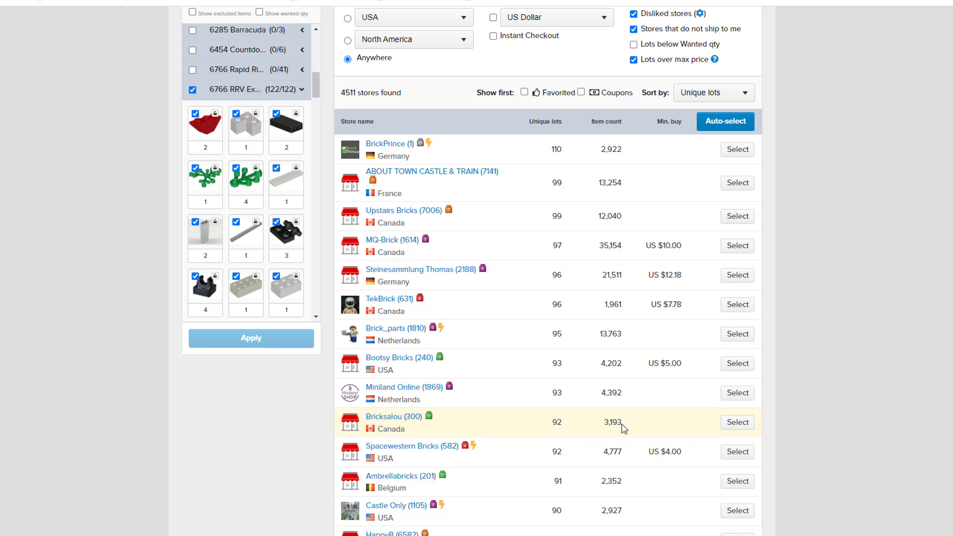
Step: Reopen the Bricksalou offer and review the prices of all its matching lots, including the horse with blue blanket
click(731, 421)
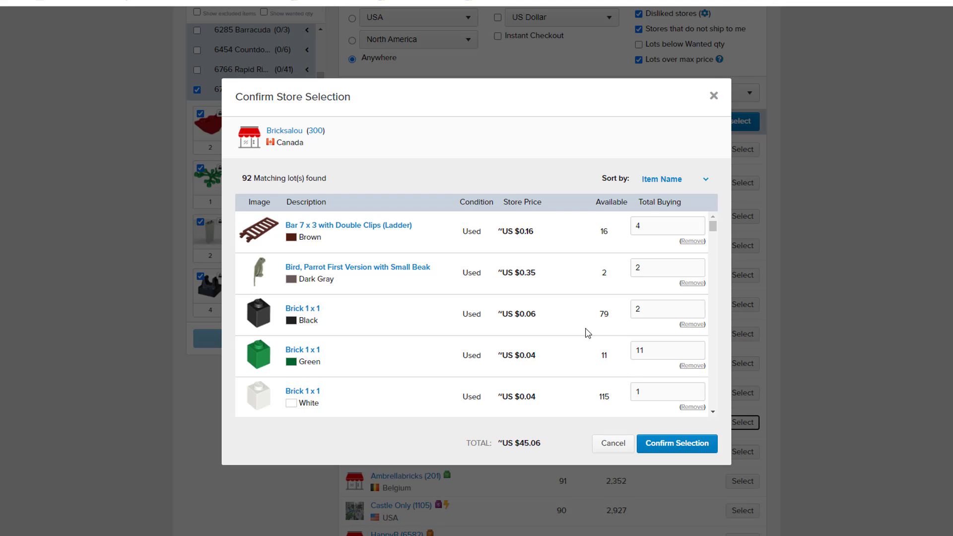
scroll(555, 270, down, 6)
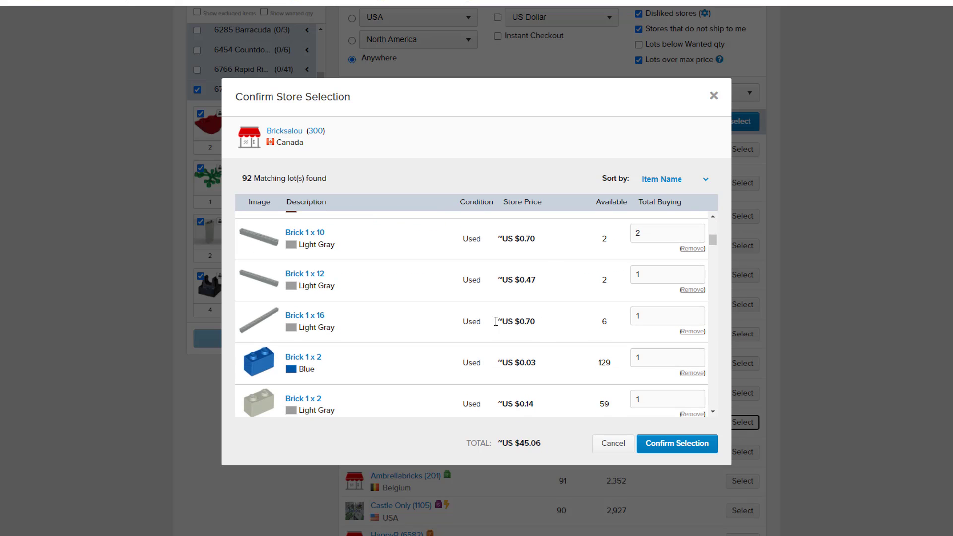
scroll(540, 265, down, 2)
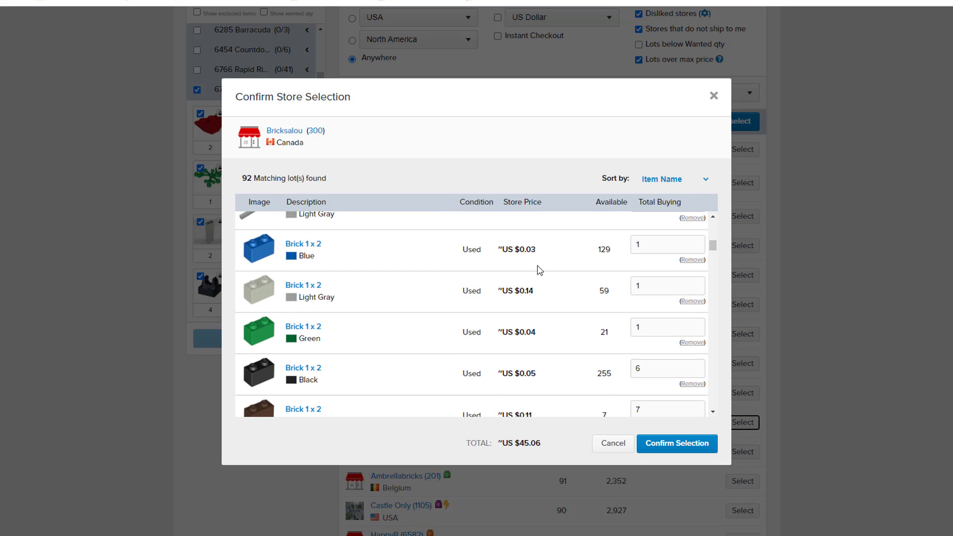
scroll(546, 278, down, 10)
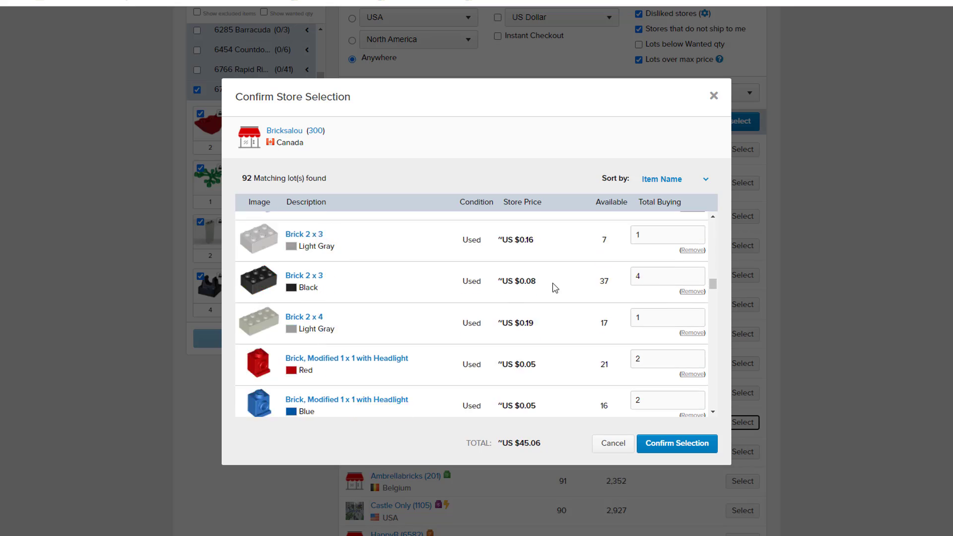
scroll(555, 288, down, 10)
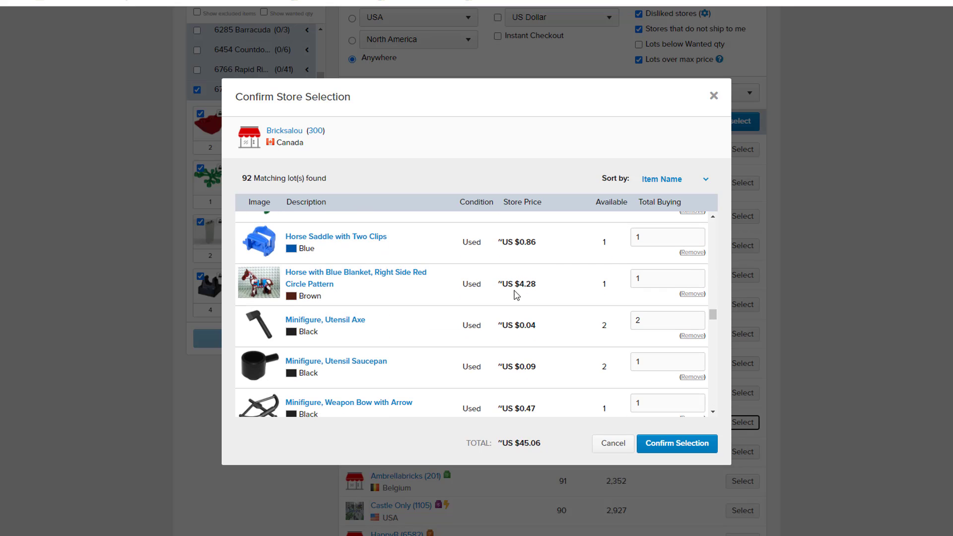
scroll(516, 295, down, 3)
scroll(522, 298, up, 4)
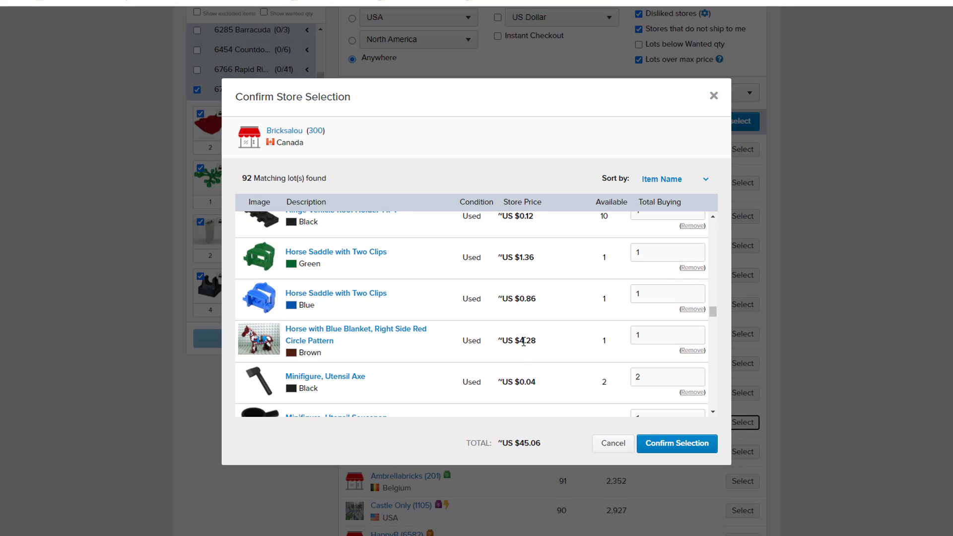
double_click(524, 341)
click(541, 338)
scroll(540, 341, down, 4)
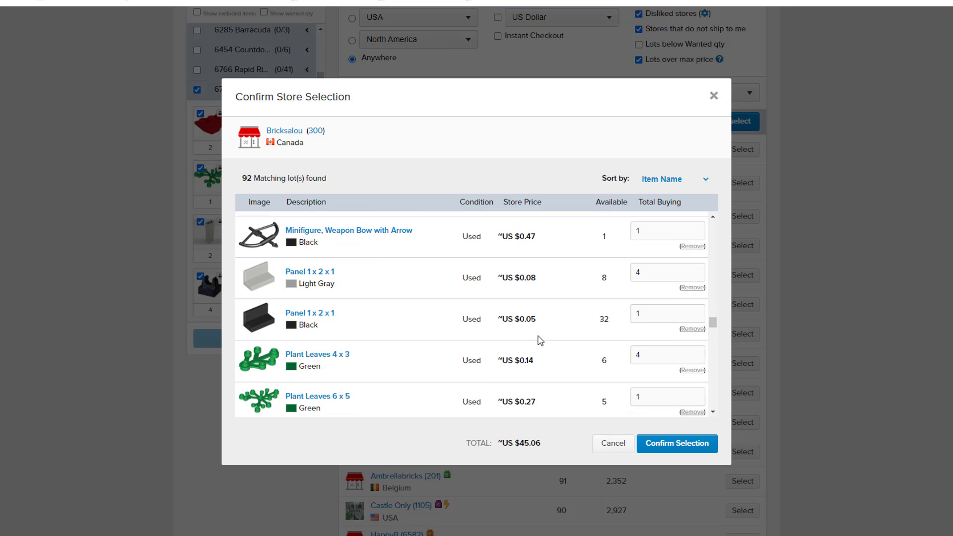
scroll(540, 337, down, 20)
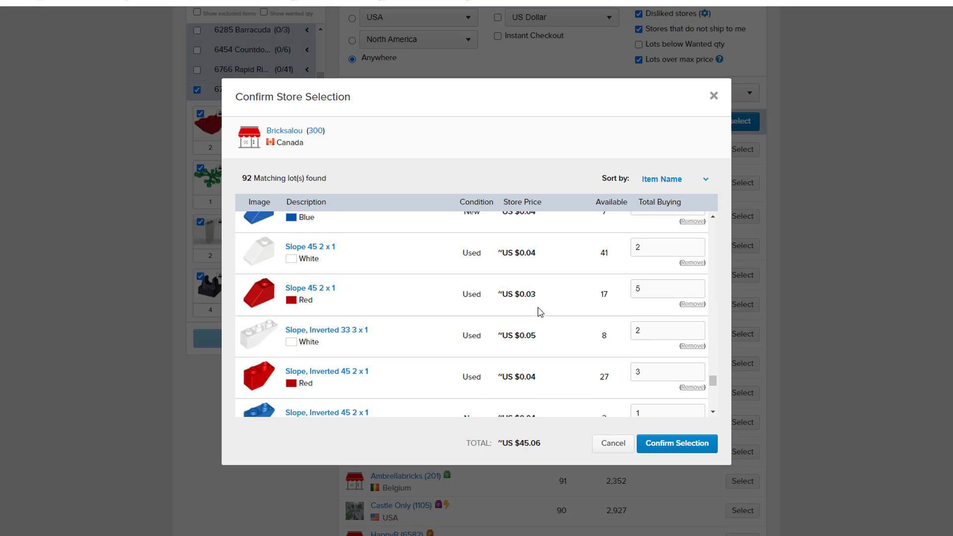
scroll(540, 312, down, 15)
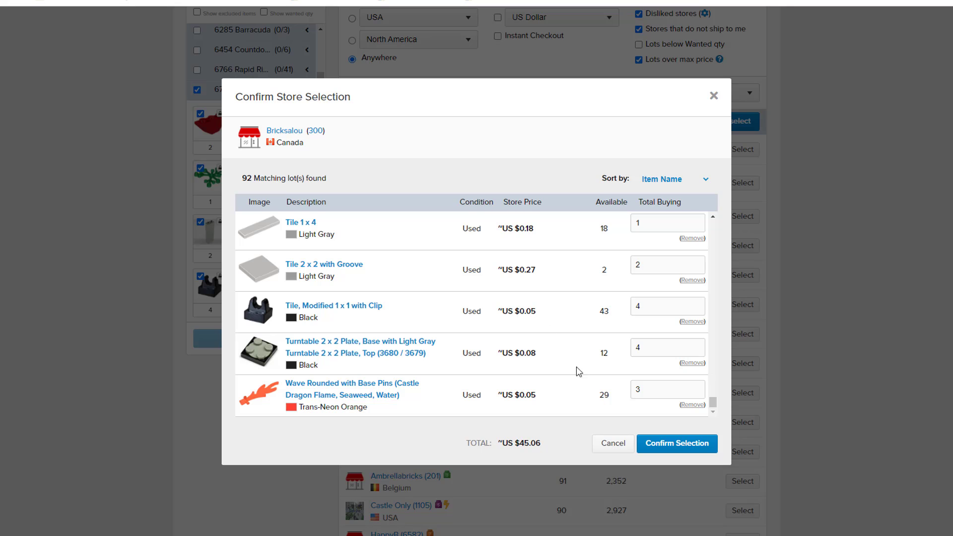
Step: Confirm the Bricksalou store selection and create its cart
click(645, 442)
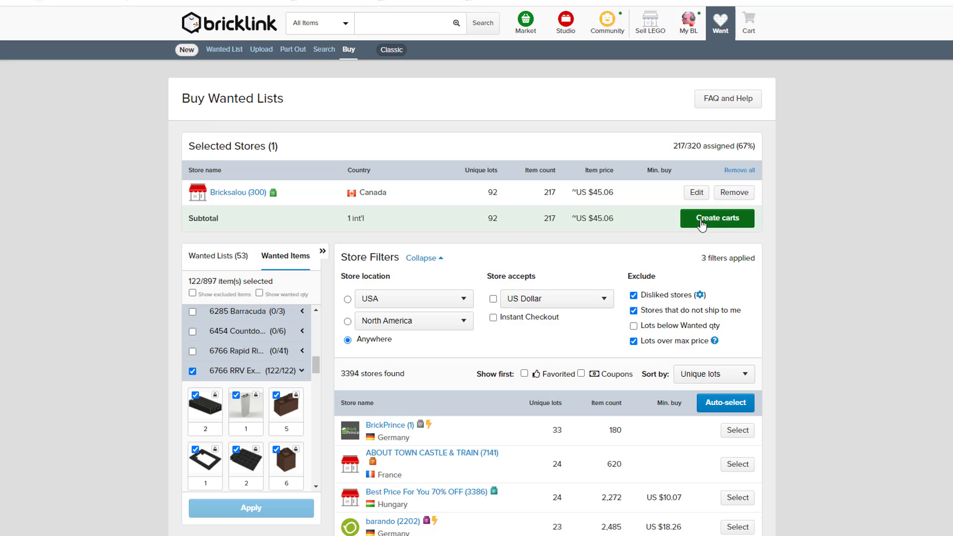
click(701, 223)
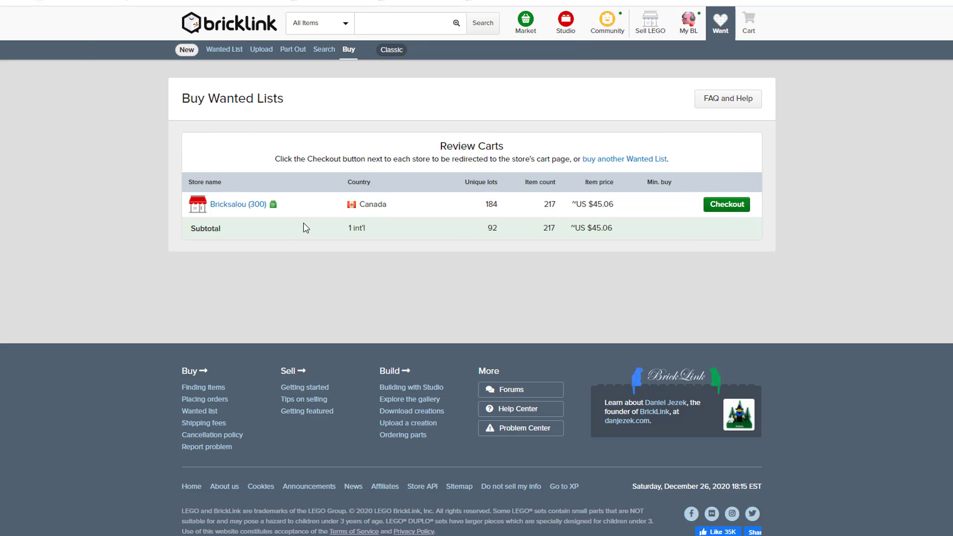
drag(208, 182, 263, 192)
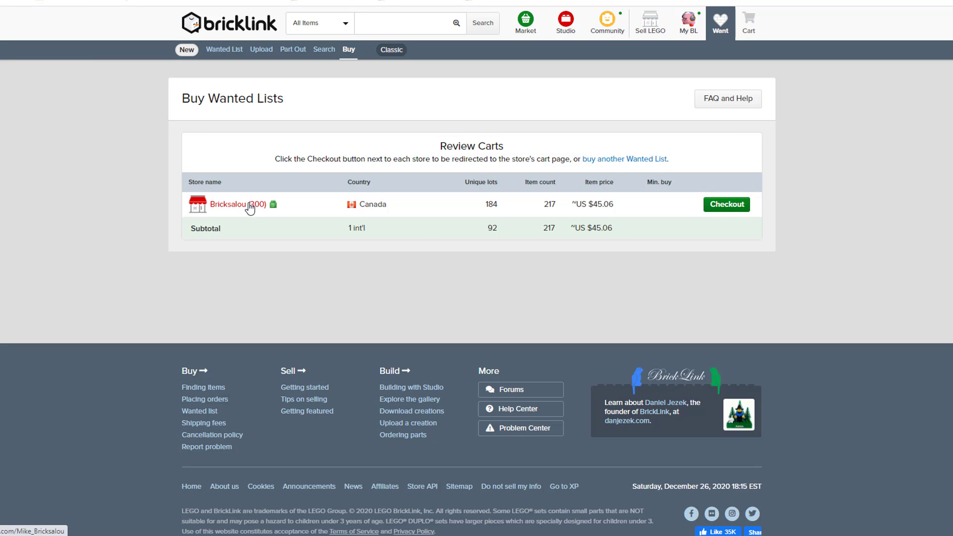
Step: Open the overview of all store carts and check its domestic and international sections
mouse_move(759, 35)
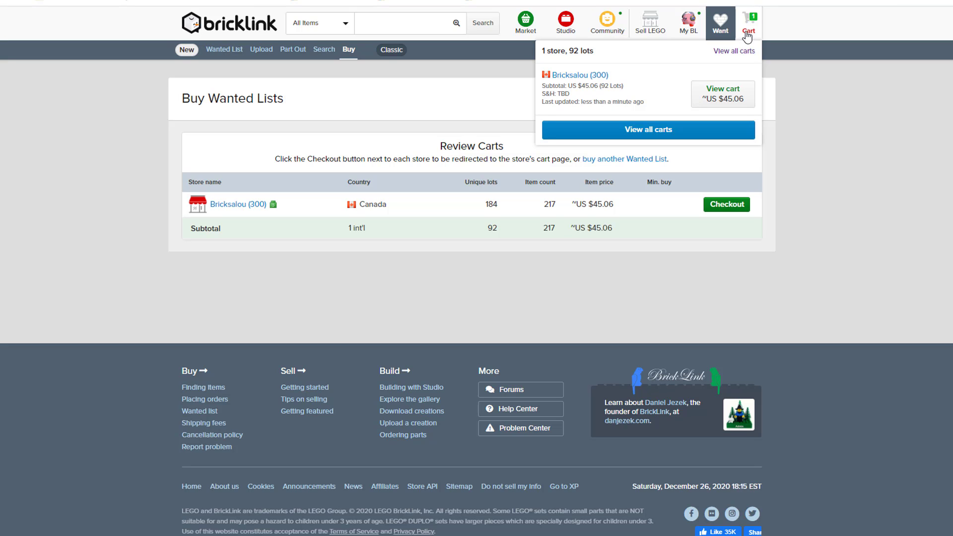
click(747, 35)
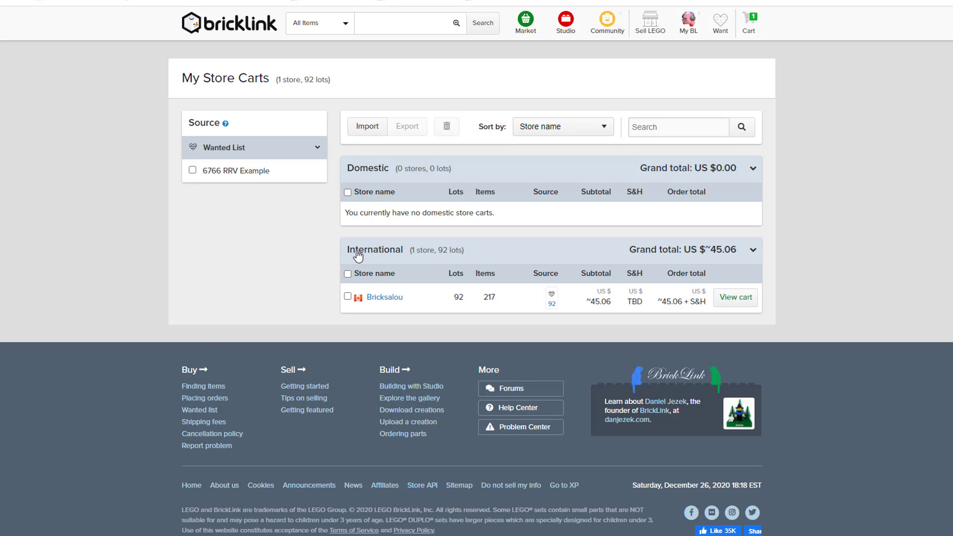
drag(348, 250, 401, 253)
drag(348, 169, 399, 171)
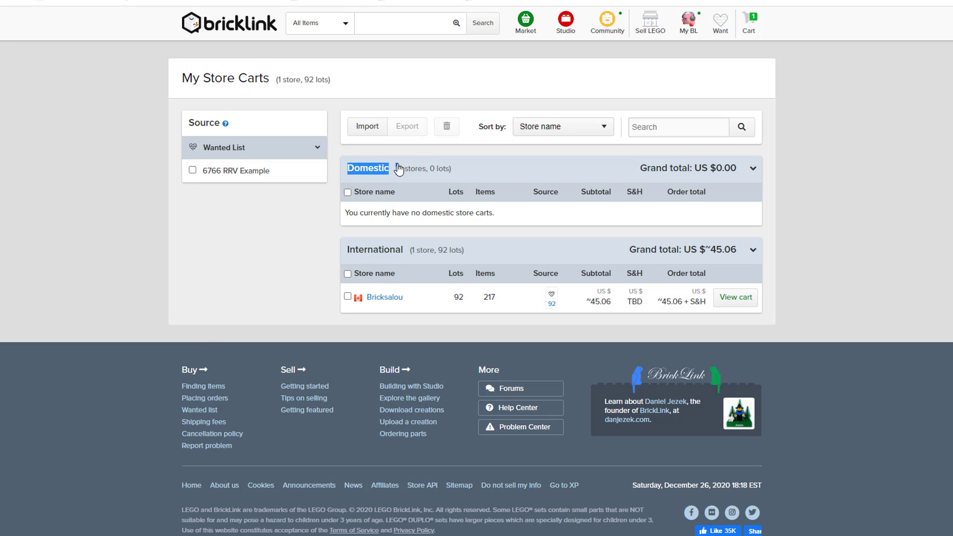
click(879, 182)
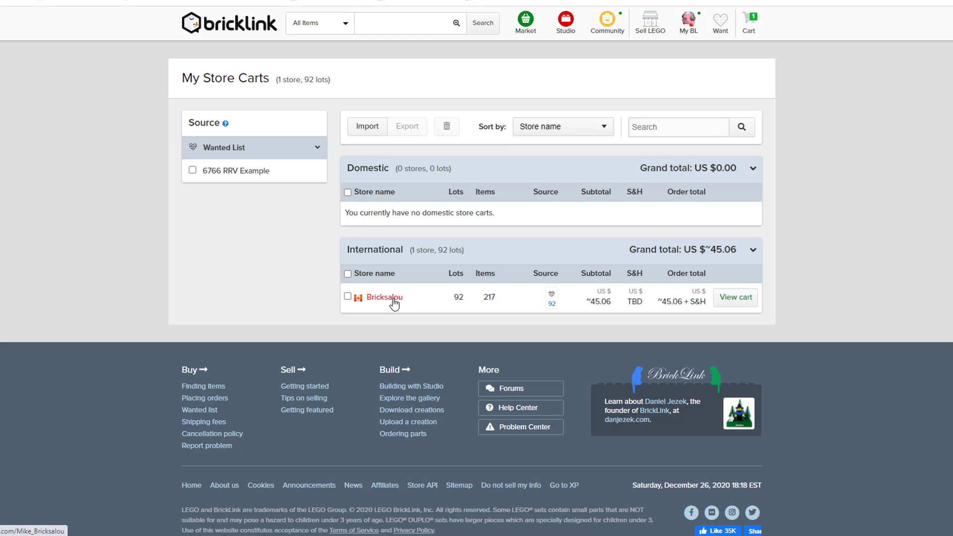
Step: View the items in the Bricksalou cart and return to the overview of all carts
click(736, 296)
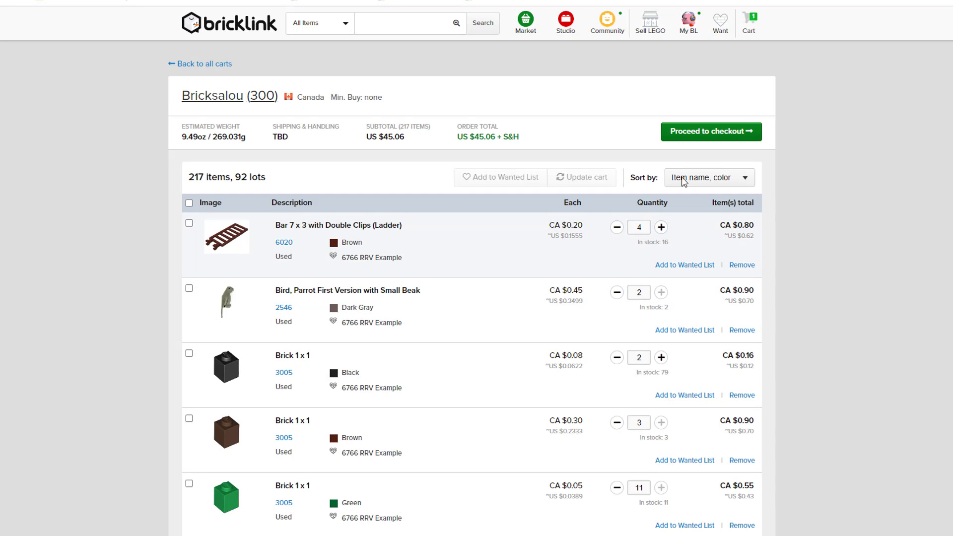
scroll(325, 148, down, 3)
scroll(325, 148, up, 3)
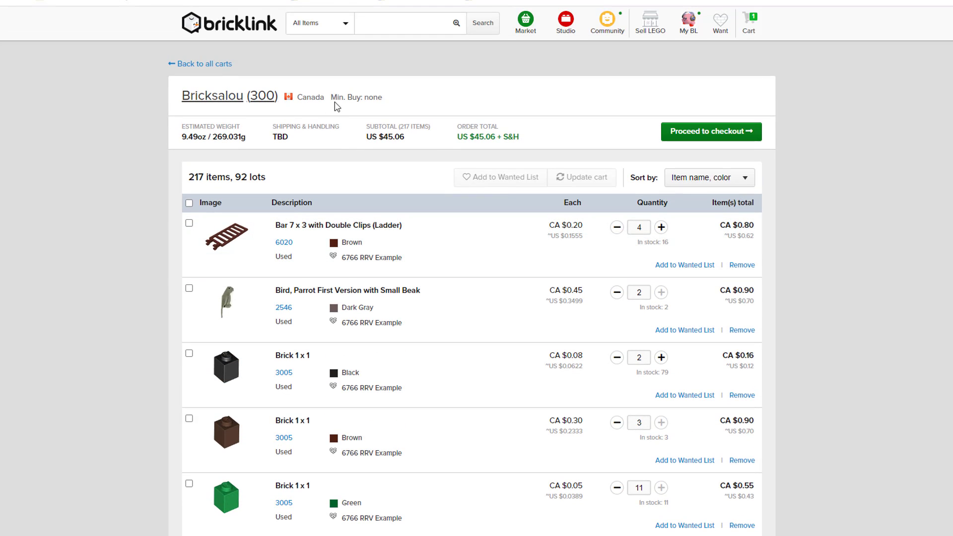
click(198, 64)
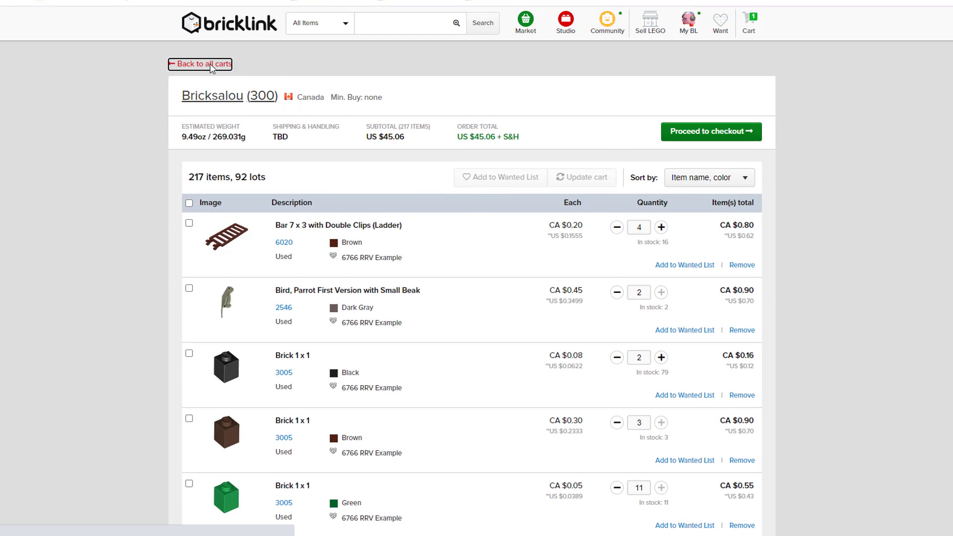
Step: Open the shopping cart on Bricksalou's own store page and check the order total in Canadian and US dollars
click(384, 297)
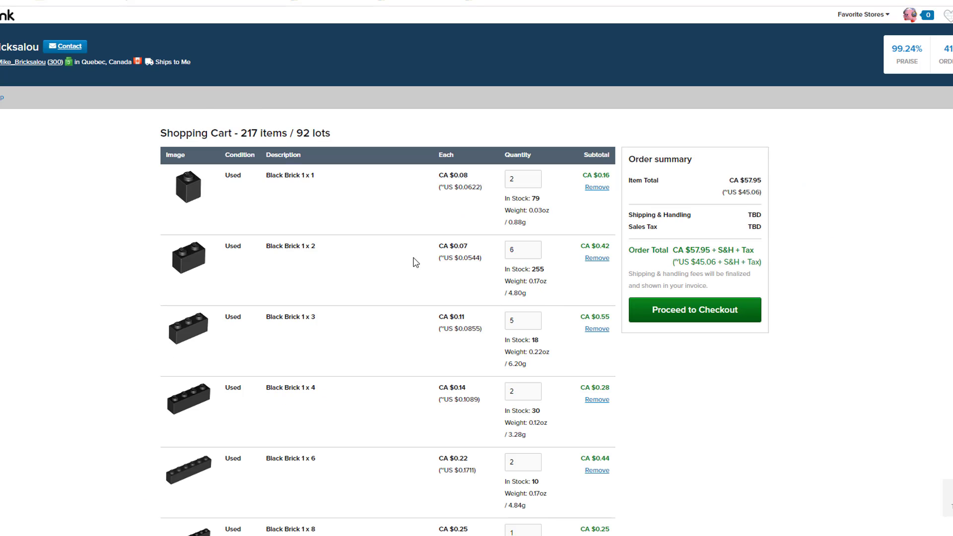
scroll(671, 229, down, 1)
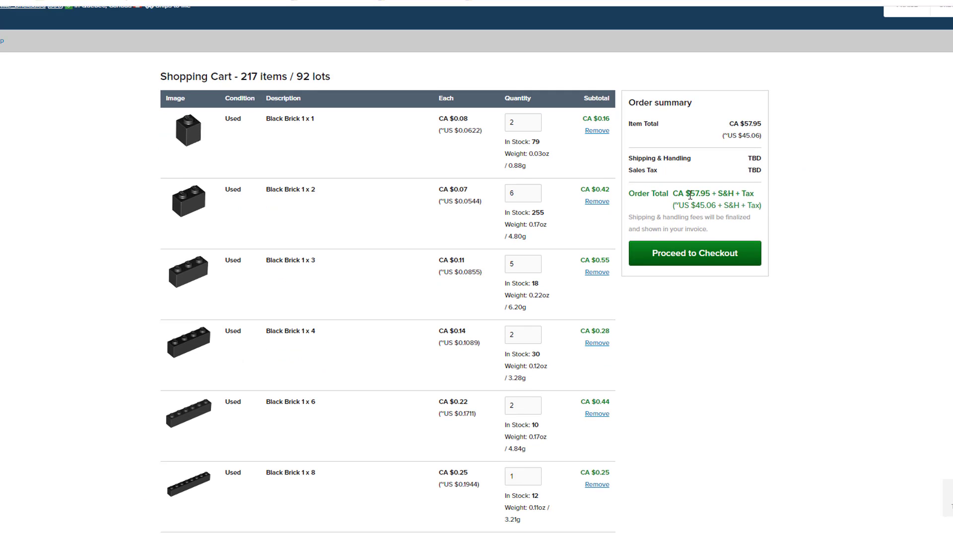
drag(690, 194, 716, 208)
click(806, 202)
Step: Review the item prices in the Bricksalou cart, comparing the black Utensil Axe's price in Canadian and US dollars
scroll(595, 194, down, 15)
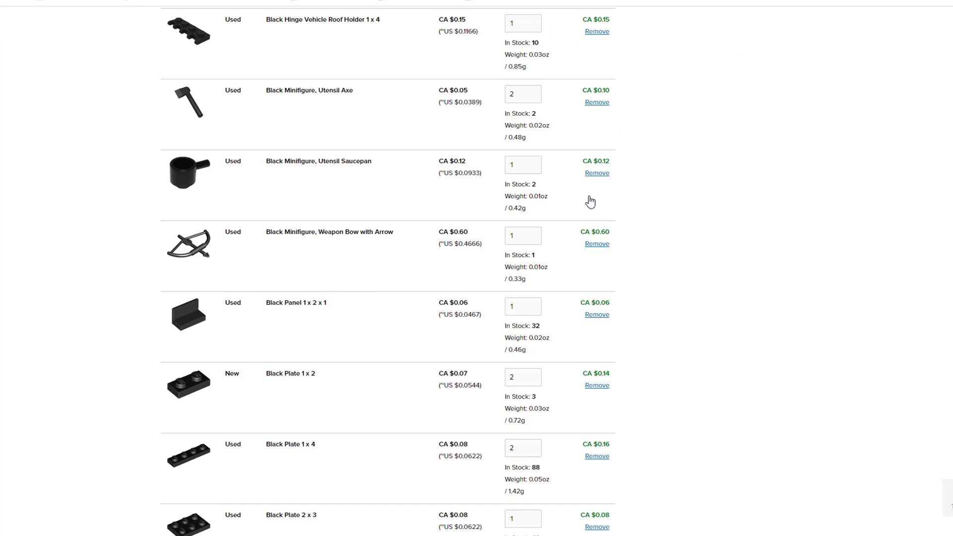
scroll(591, 202, up, 3)
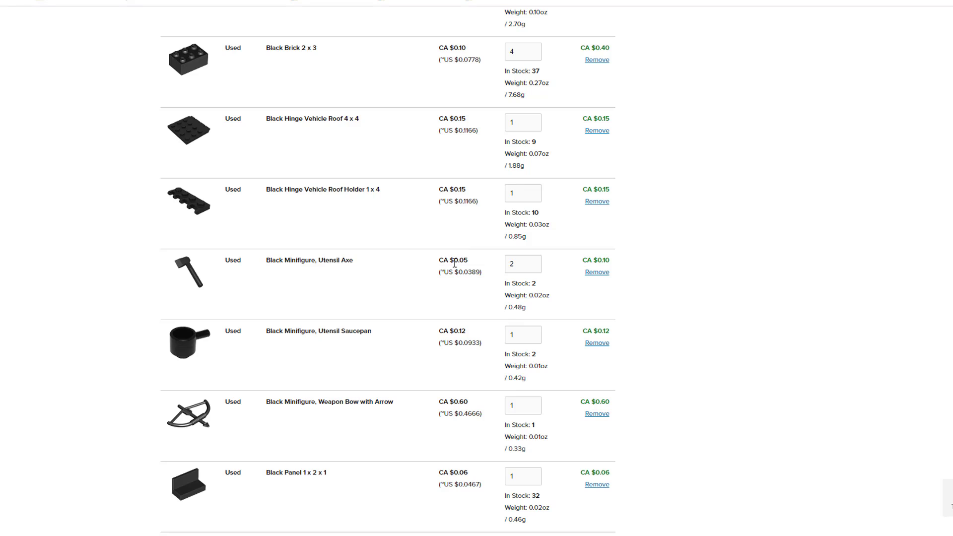
drag(454, 261, 471, 268)
click(474, 276)
drag(455, 272, 484, 281)
click(475, 301)
Step: Go through the rest of the Bricksalou cart and examine its estimated weight in ounces and grams
scroll(457, 387, down, 8)
scroll(454, 422, down, 20)
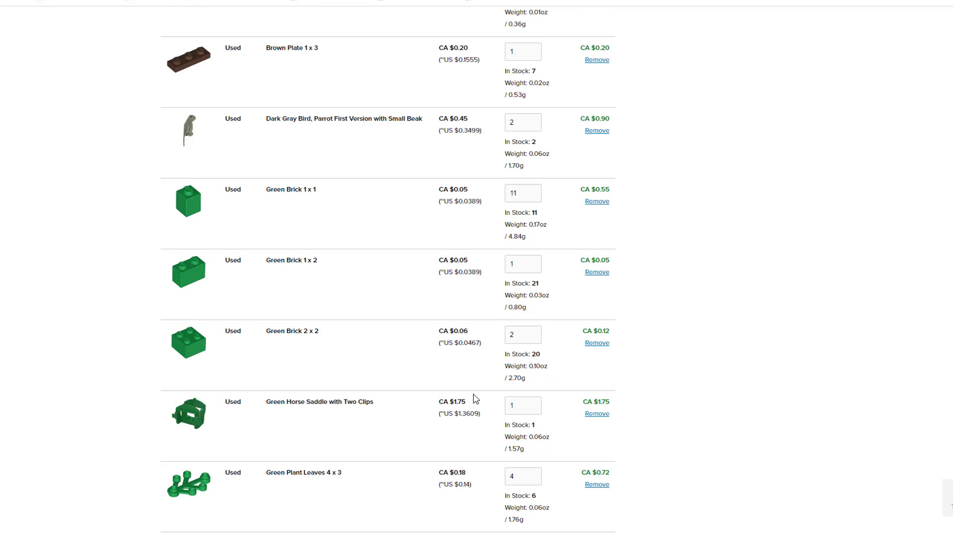
scroll(464, 384, down, 12)
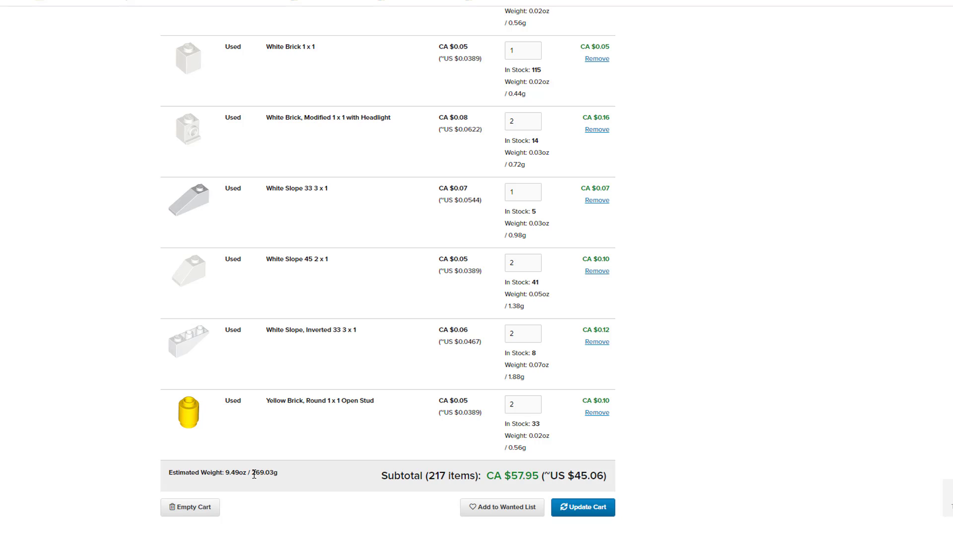
drag(253, 474, 281, 478)
click(278, 483)
double_click(255, 472)
click(283, 479)
scroll(252, 419, up, 1)
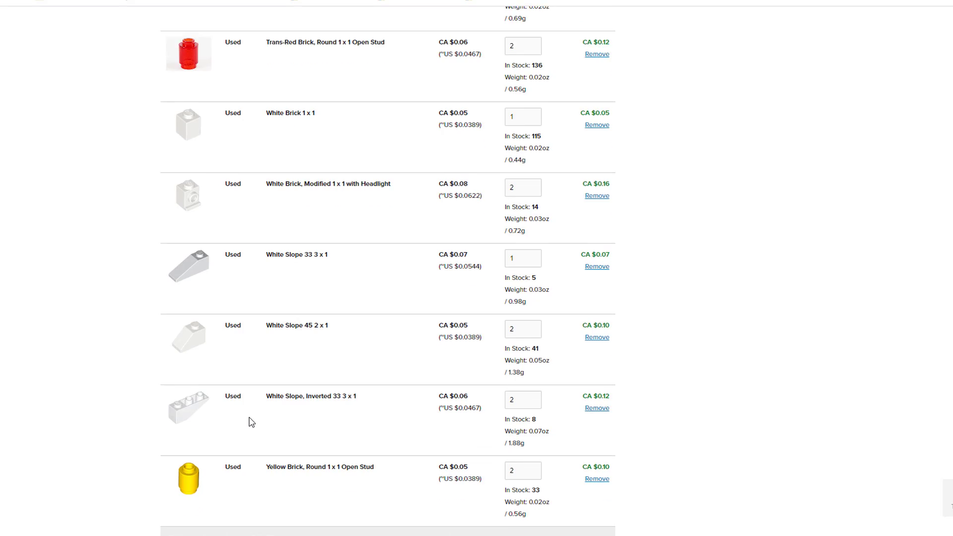
scroll(243, 429, up, 2)
scroll(335, 360, down, 2)
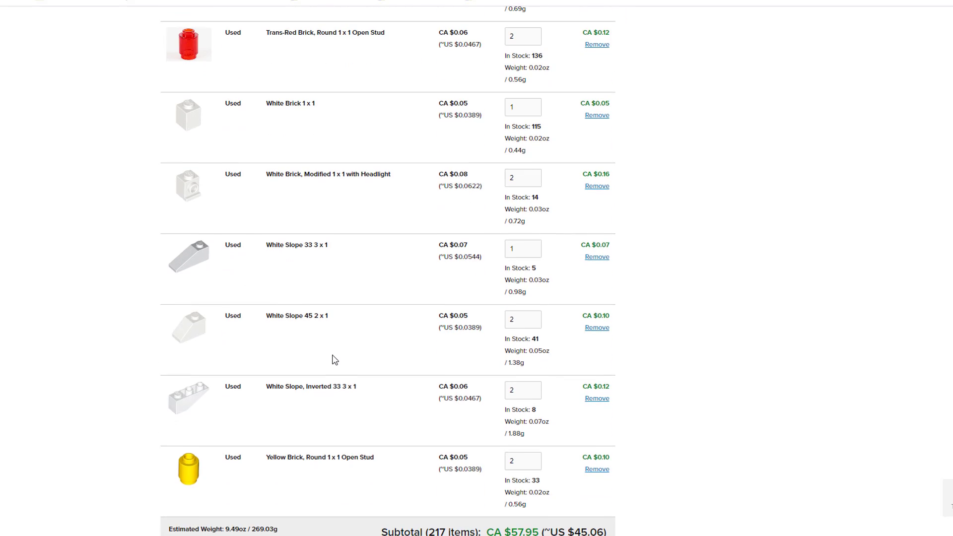
scroll(335, 360, down, 1)
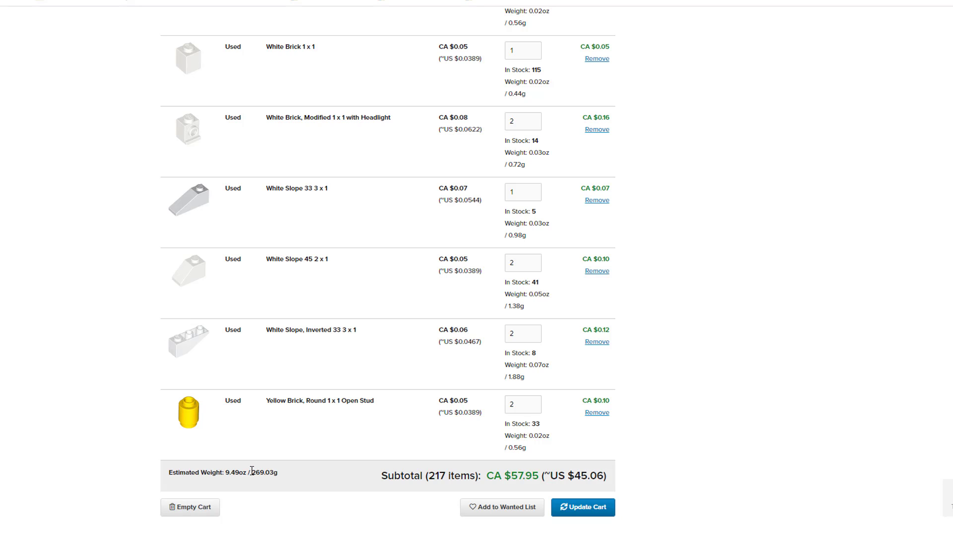
drag(251, 471, 289, 482)
click(284, 480)
click(288, 481)
drag(253, 472, 295, 474)
click(237, 472)
drag(225, 472, 243, 469)
click(291, 477)
scroll(258, 491, up, 15)
scroll(277, 472, up, 15)
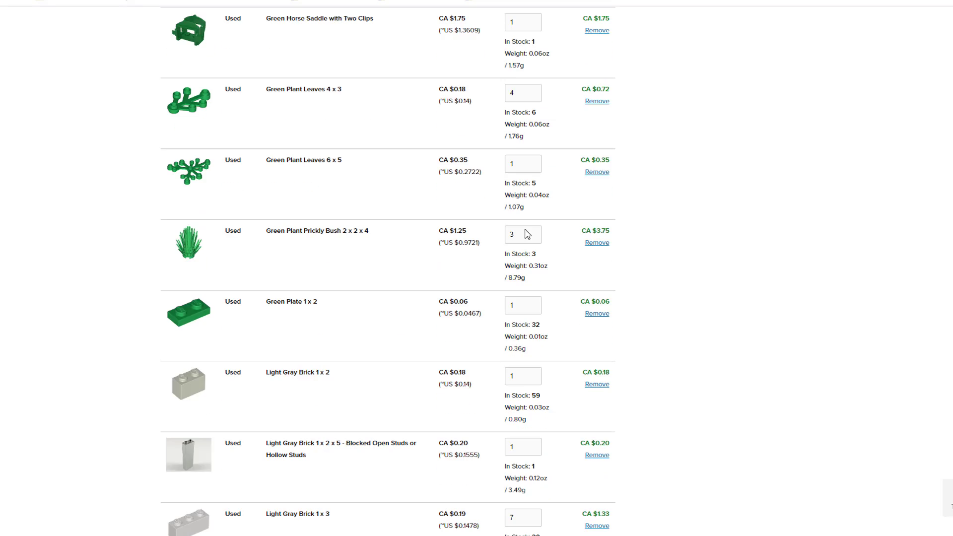
scroll(197, 114, up, 15)
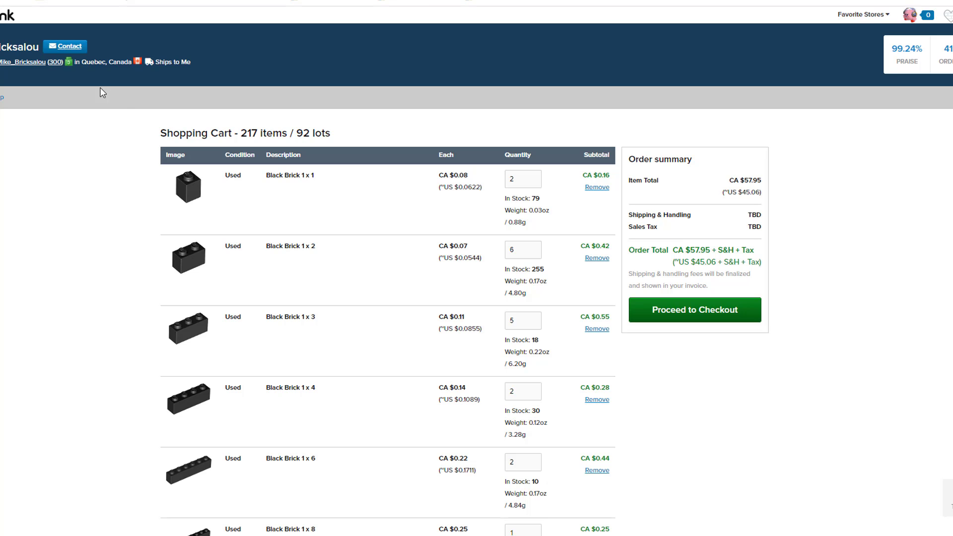
Step: Open Bricksalou's store terms and examine the starting shipping rates for international and US orders
click(1, 107)
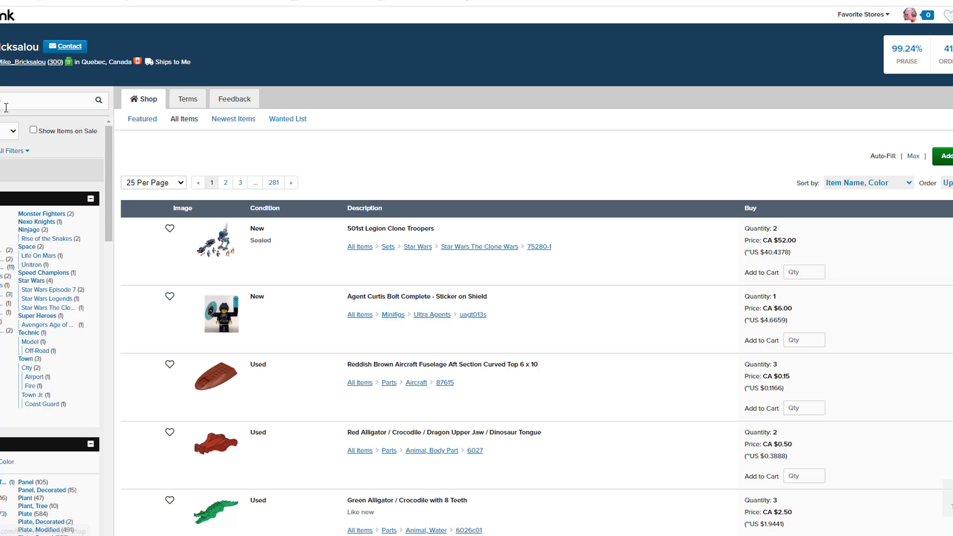
click(183, 101)
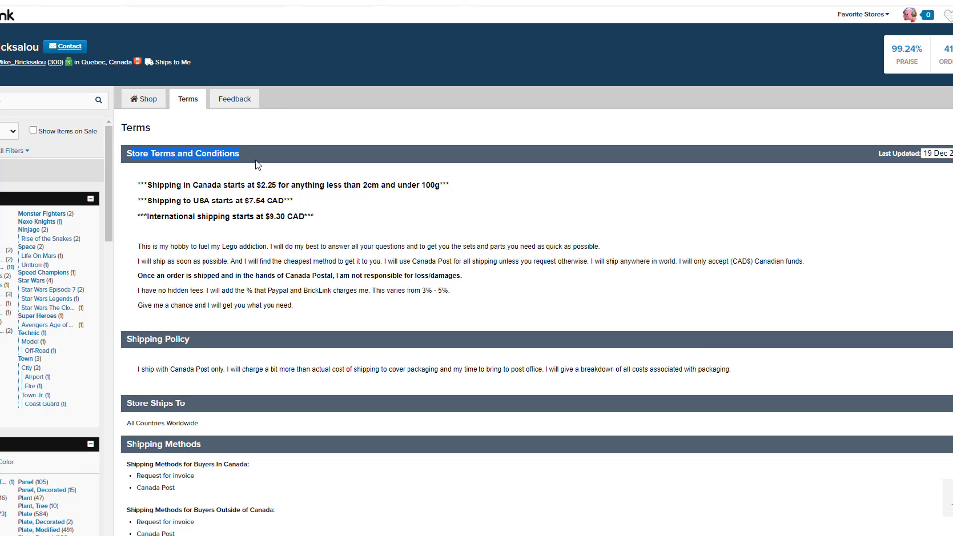
scroll(242, 209, down, 3)
scroll(244, 199, down, 3)
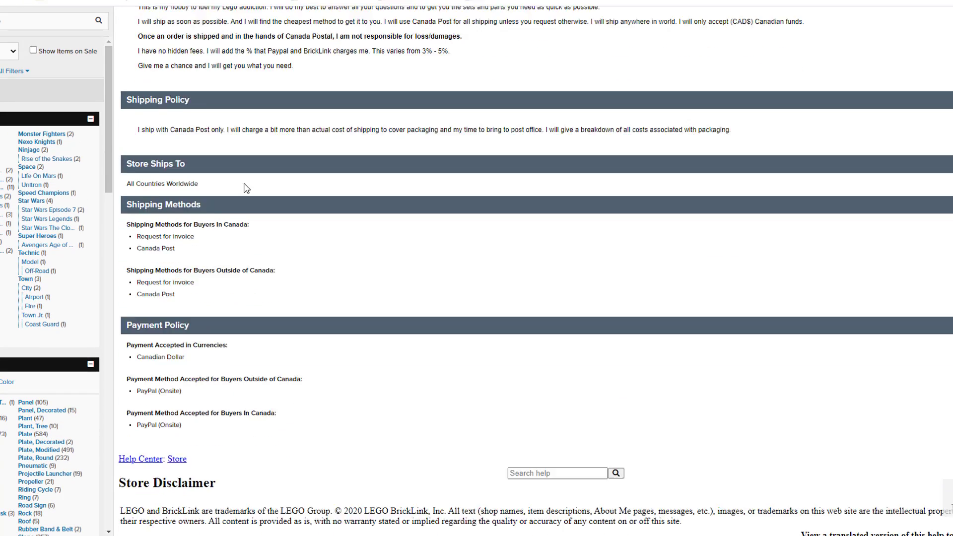
scroll(253, 189, up, 5)
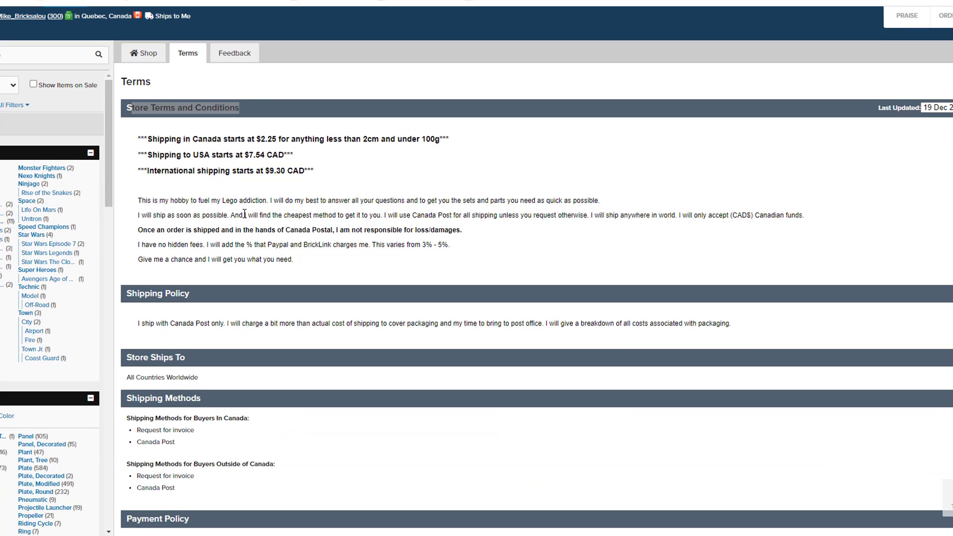
click(265, 102)
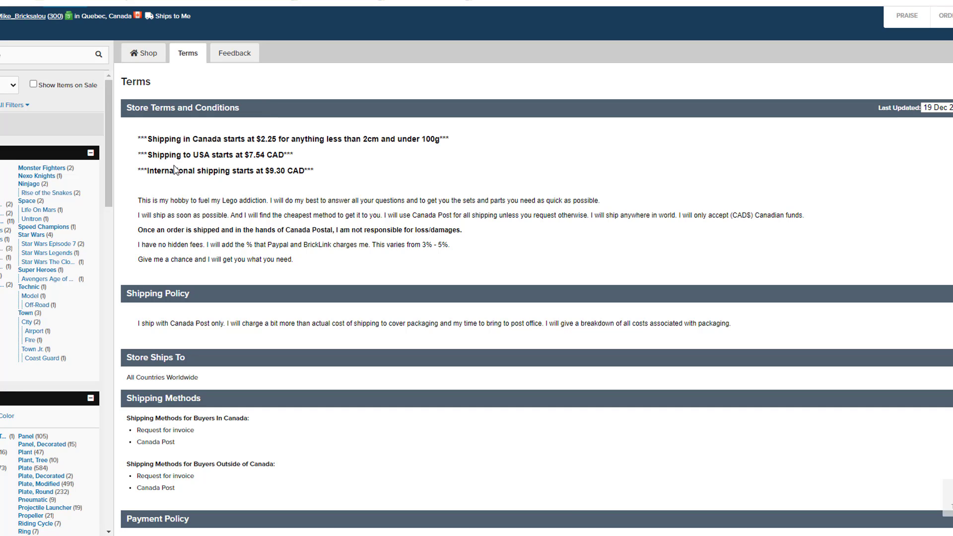
drag(148, 172, 305, 171)
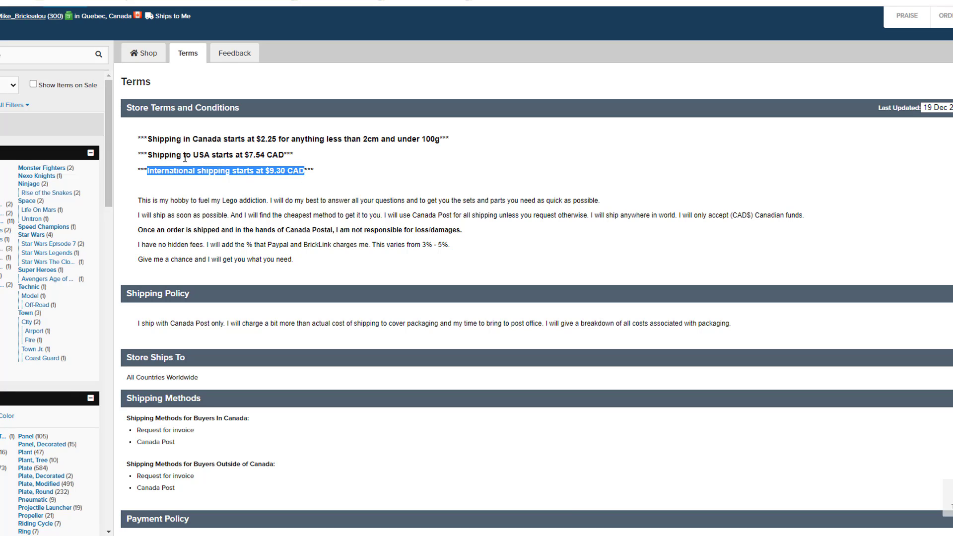
drag(149, 156, 284, 154)
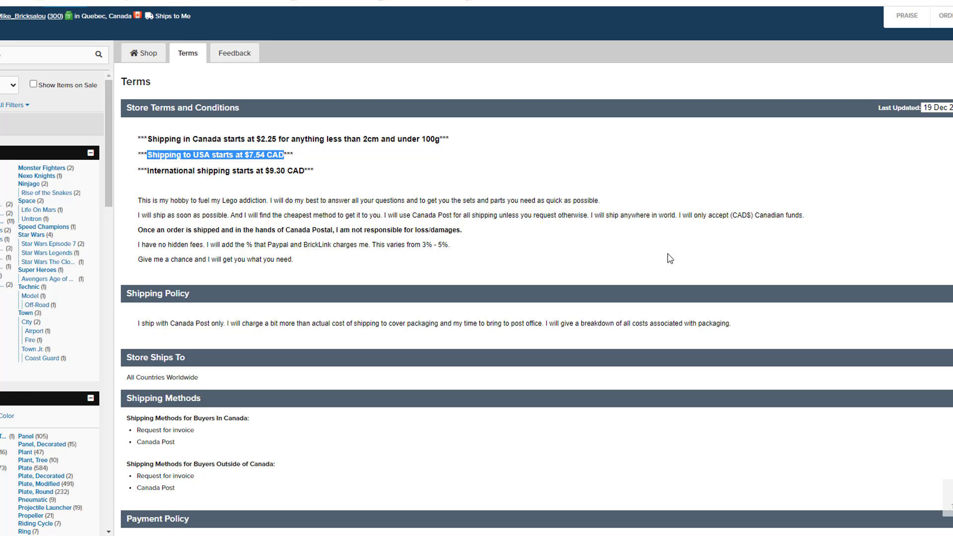
scroll(551, 248, up, 1)
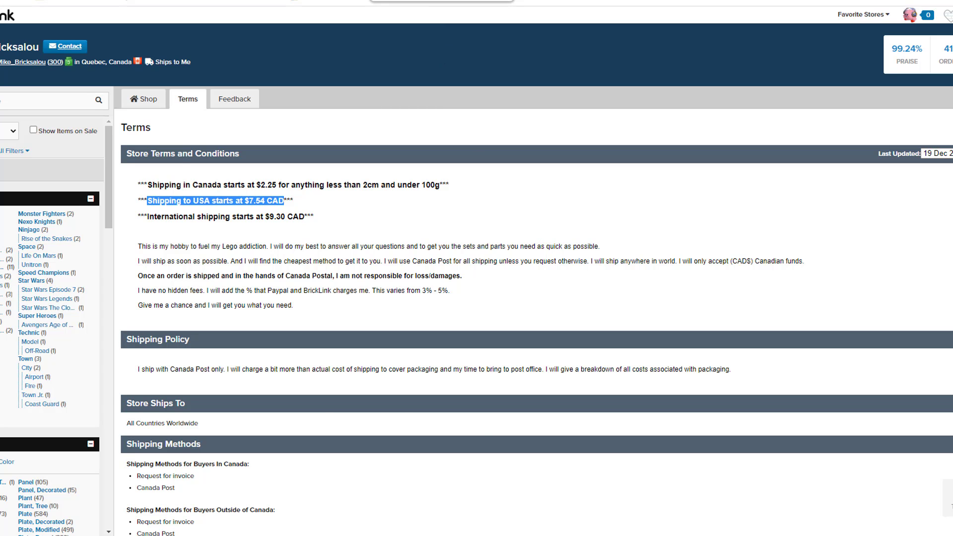
Step: Switch to the German store, open its shopping cart and examine the cart's estimated weight in grams
click(390, 0)
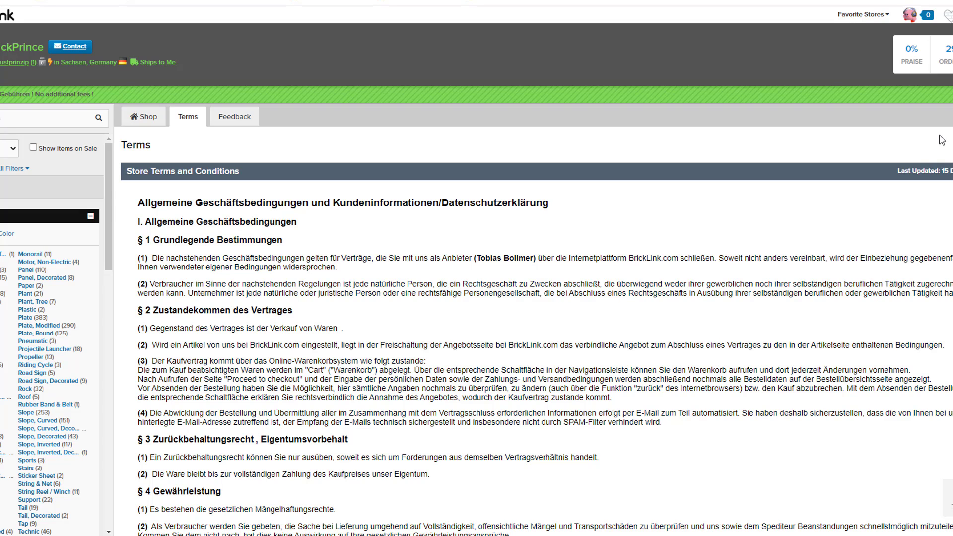
mouse_move(947, 15)
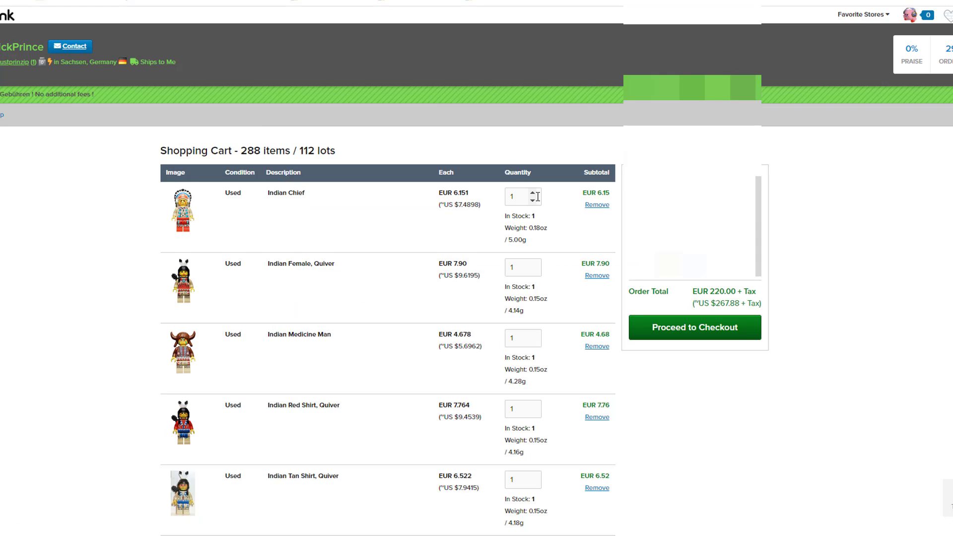
scroll(536, 224, down, 10)
scroll(534, 246, down, 20)
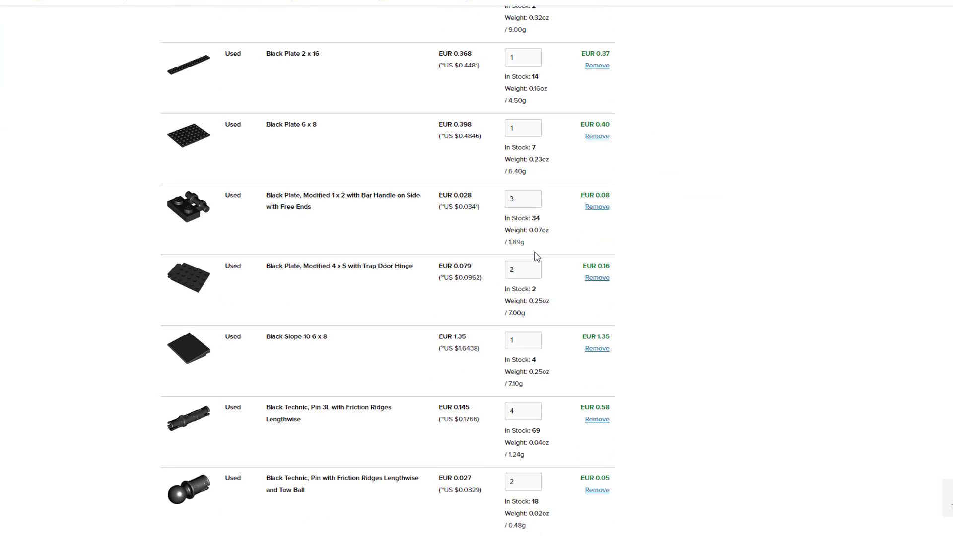
scroll(536, 256, down, 20)
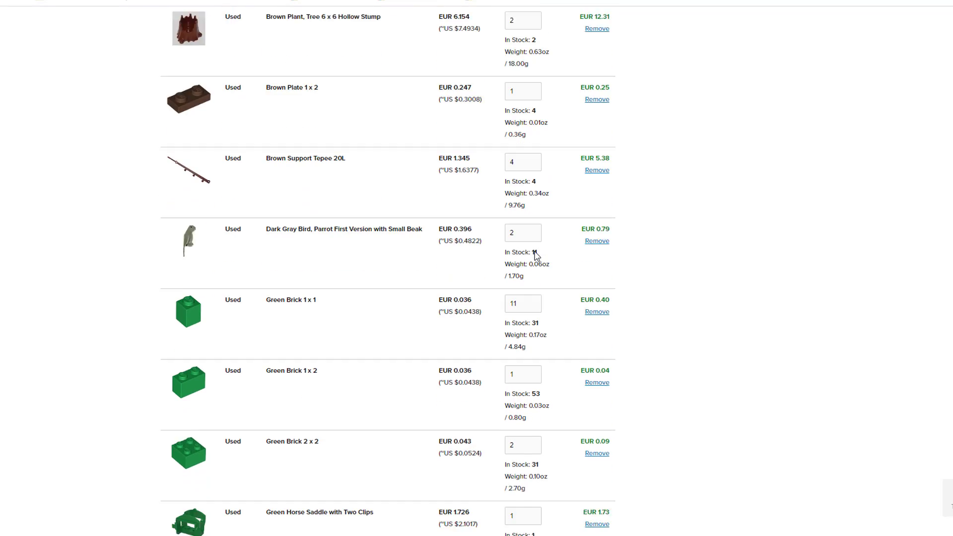
scroll(536, 278, down, 20)
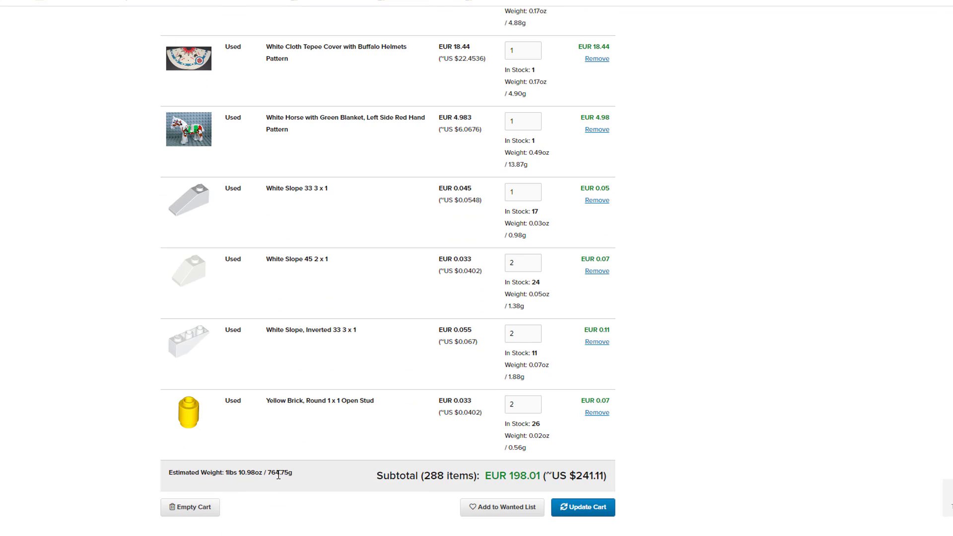
drag(270, 470, 309, 478)
scroll(387, 267, up, 1)
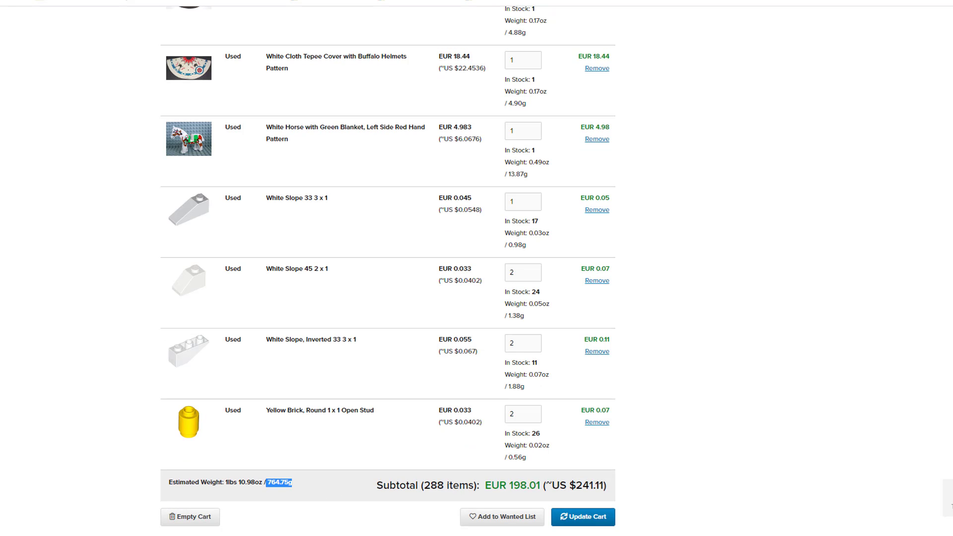
scroll(388, 267, up, 20)
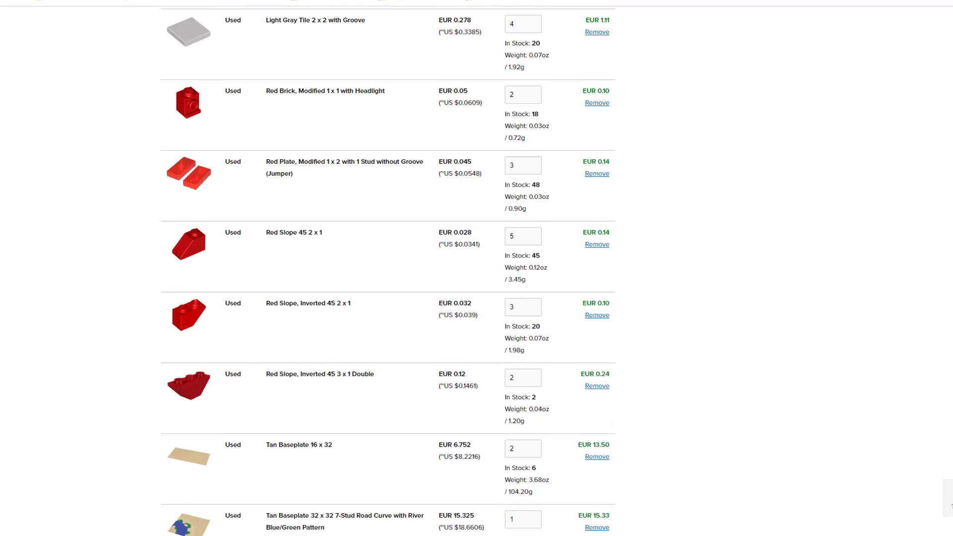
scroll(838, 43, up, 5)
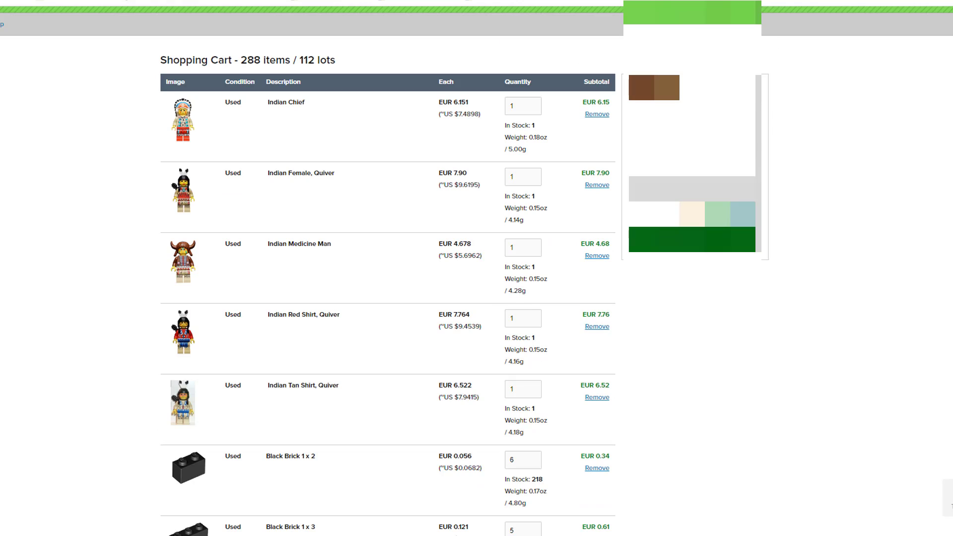
Step: Open the German store's terms and look through them for the shipping policy's weight and price tables
scroll(476, 268, up, 2)
click(187, 116)
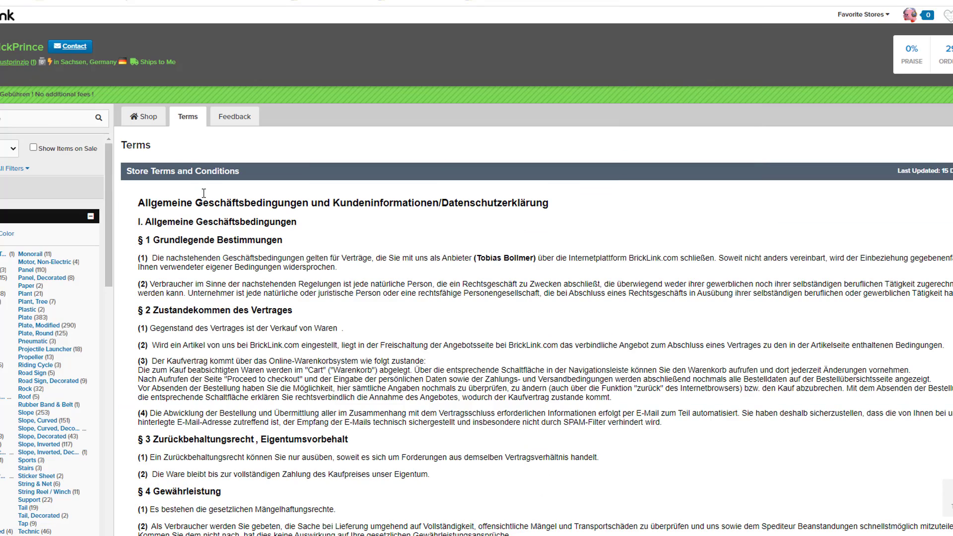
scroll(154, 158, down, 1)
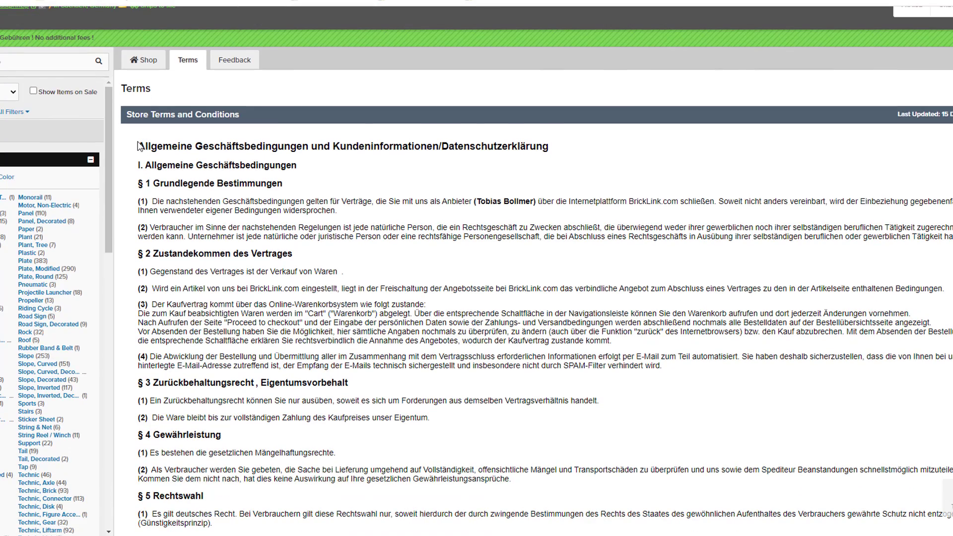
scroll(168, 166, down, 5)
scroll(172, 179, down, 3)
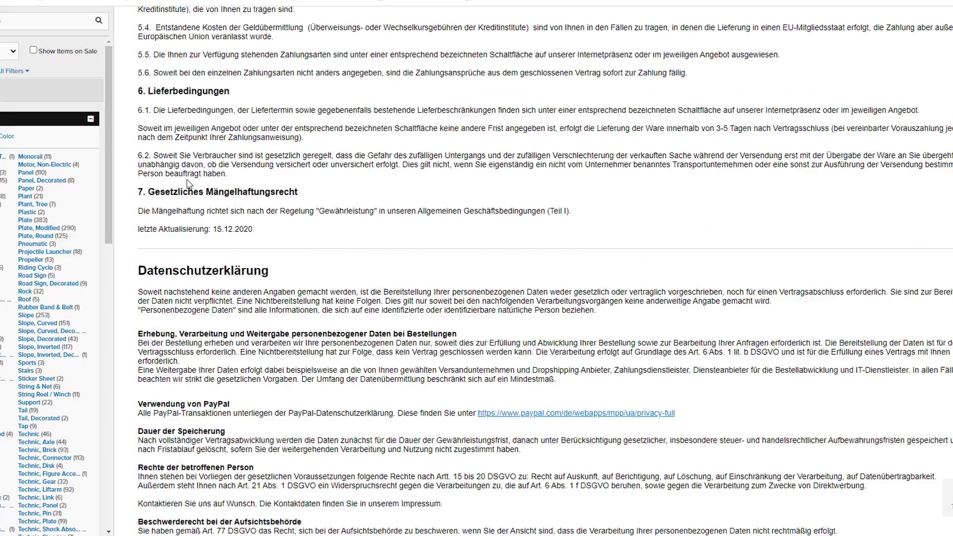
scroll(200, 178, up, 9)
scroll(200, 178, up, 3)
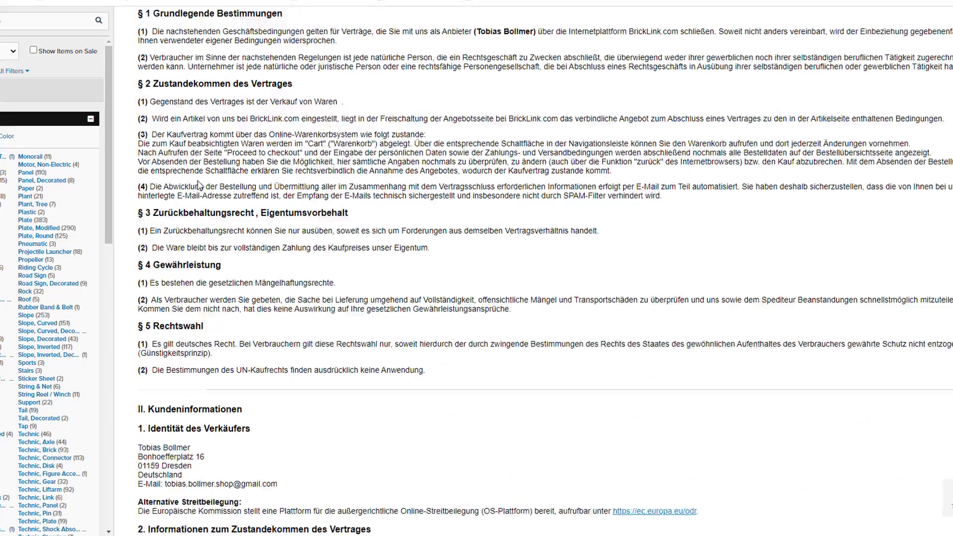
scroll(199, 199, down, 15)
scroll(197, 210, down, 20)
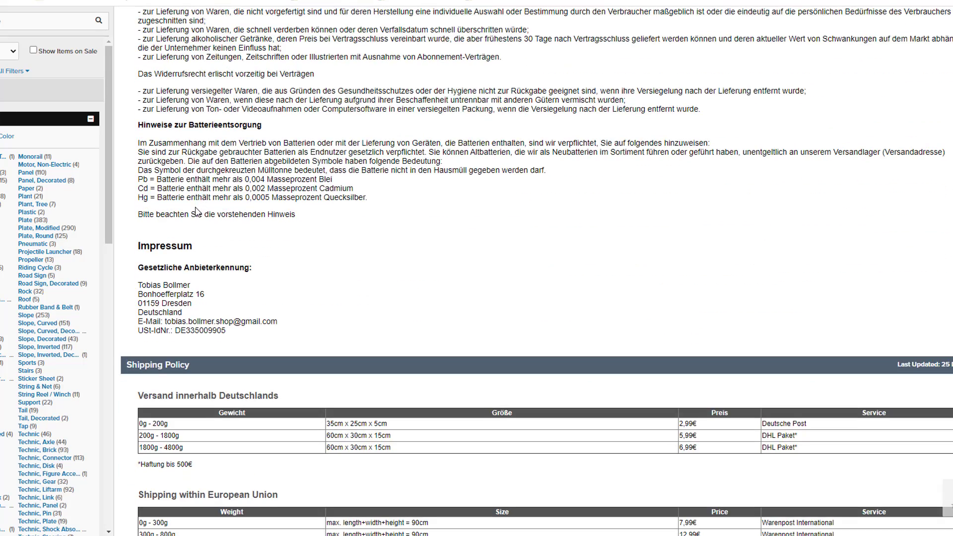
scroll(197, 211, down, 5)
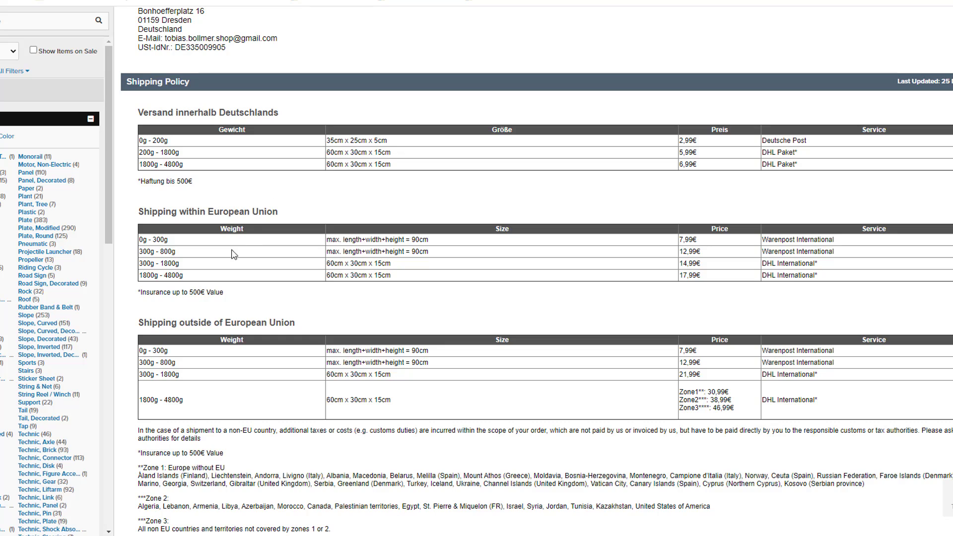
Step: Examine the weight brackets for shipping outside the European Union and the price of the 300g - 800g bracket
drag(139, 323, 307, 330)
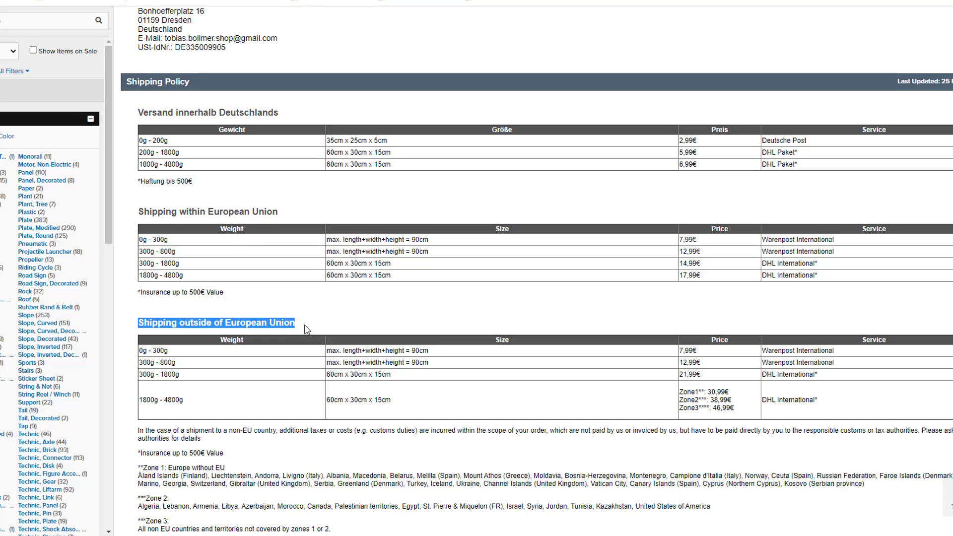
click(308, 330)
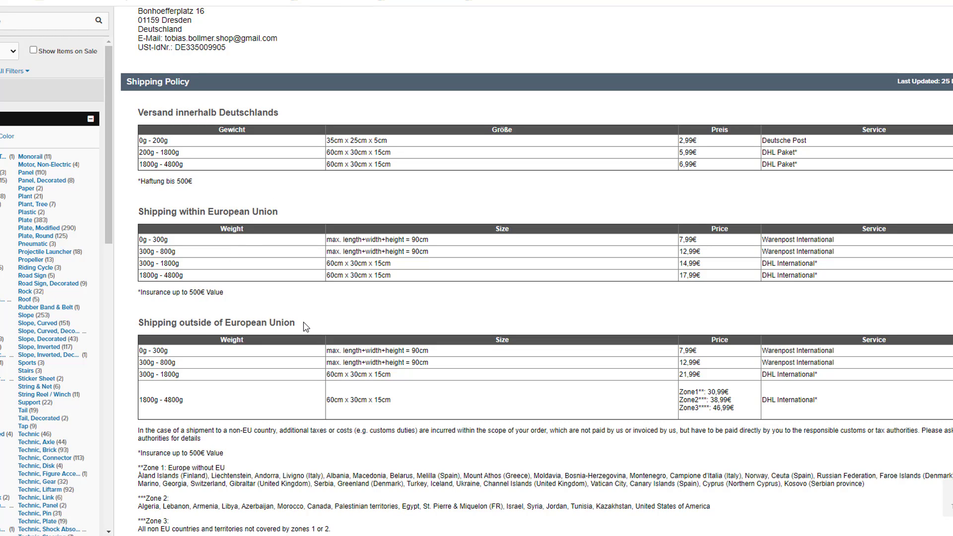
scroll(158, 338, down, 1)
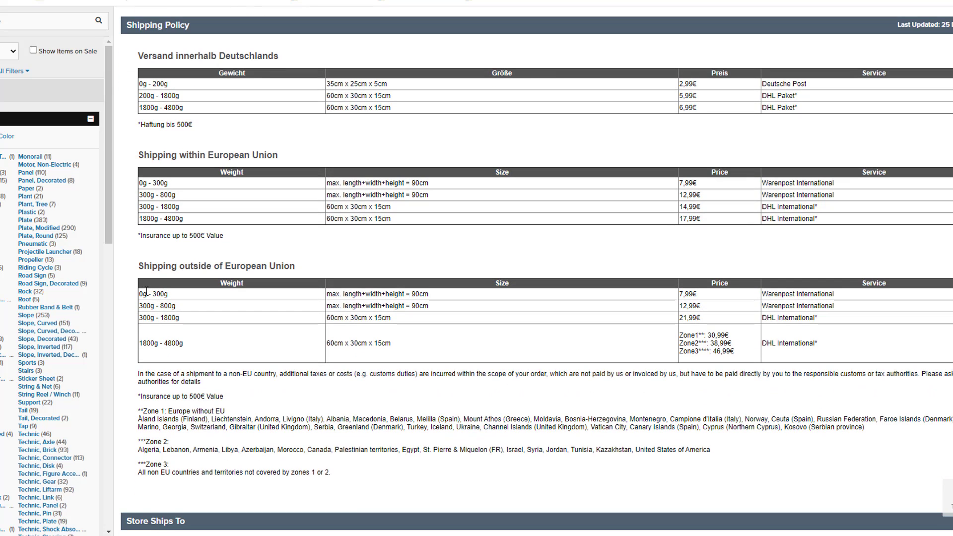
drag(139, 294, 183, 299)
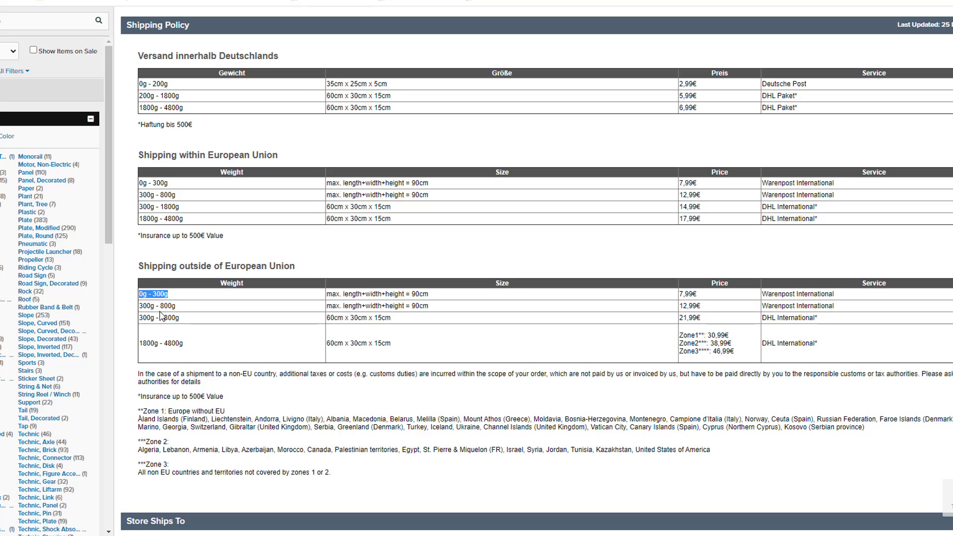
drag(140, 306, 184, 309)
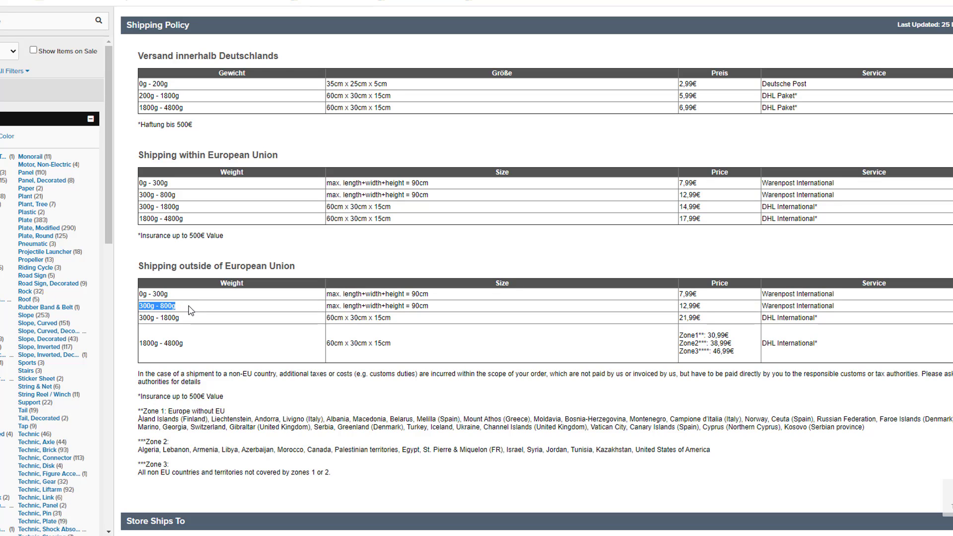
click(182, 310)
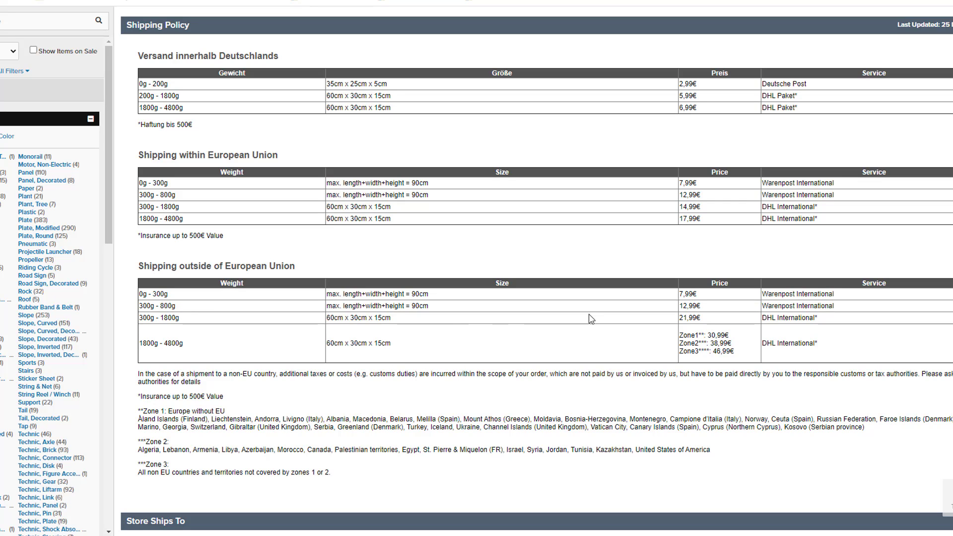
drag(679, 306, 702, 308)
click(710, 310)
scroll(617, 313, up, 20)
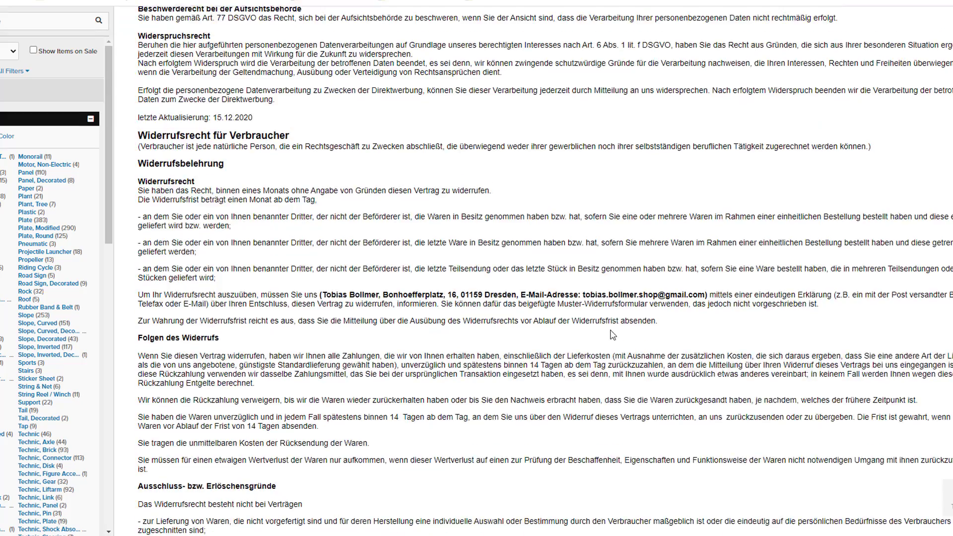
scroll(614, 341, up, 15)
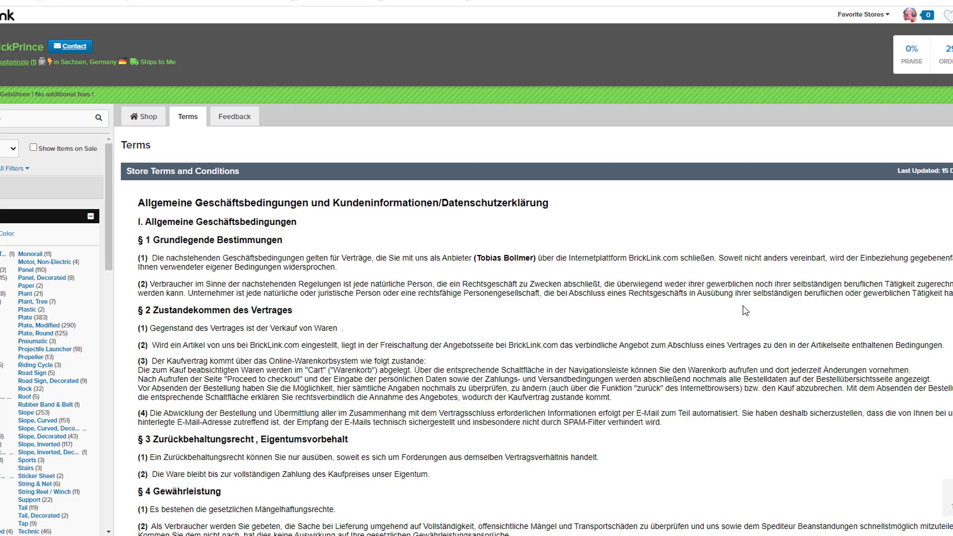
Step: Proceed to checkout with the Bricksalou cart, agreeing to the store terms and accepting the saved shipping address
click(926, 135)
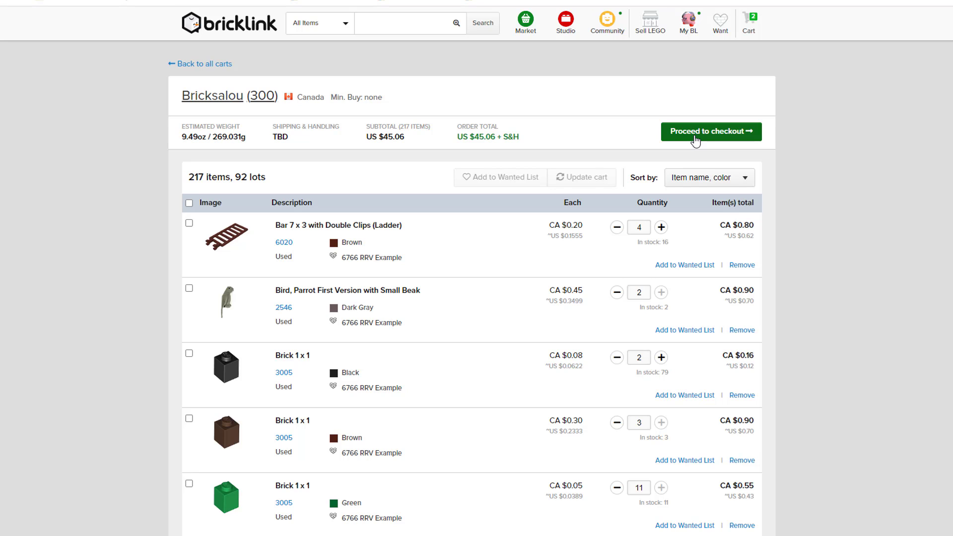
click(696, 132)
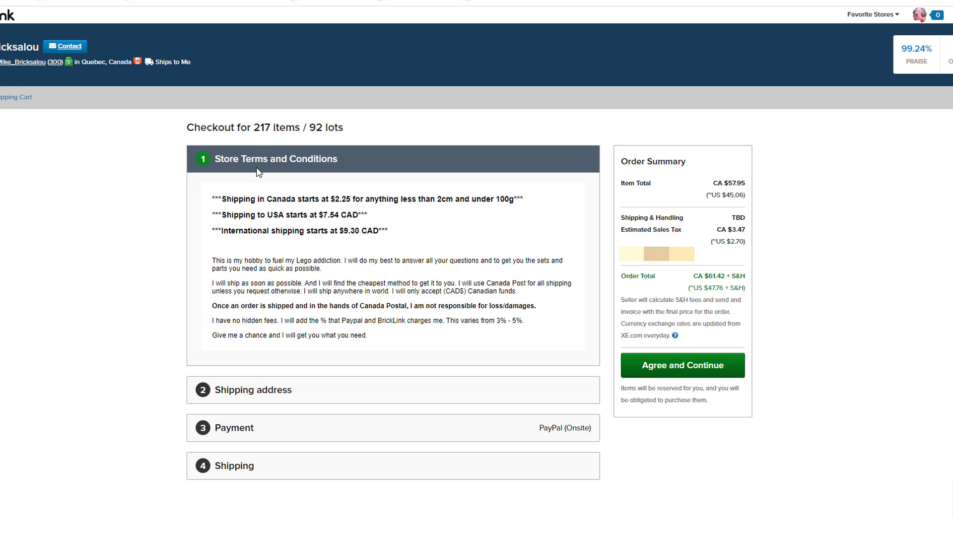
click(652, 371)
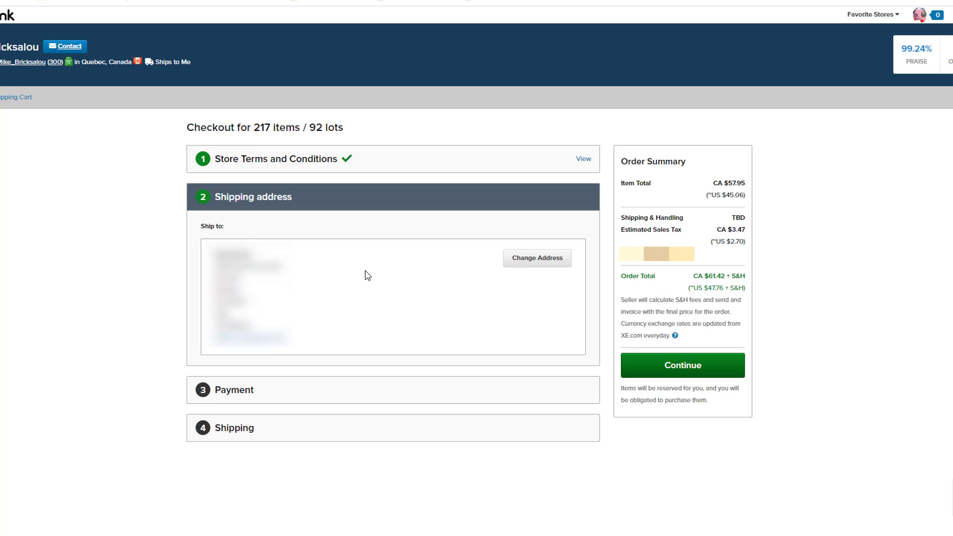
click(657, 367)
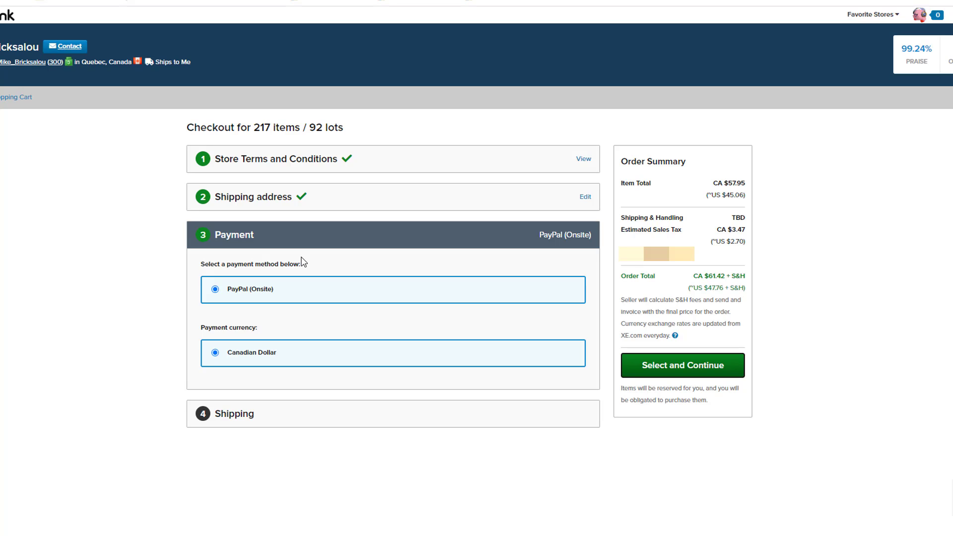
Step: Review the payment and shipping sections of the Bricksalou checkout
double_click(225, 414)
click(301, 442)
drag(76, 69, 90, 73)
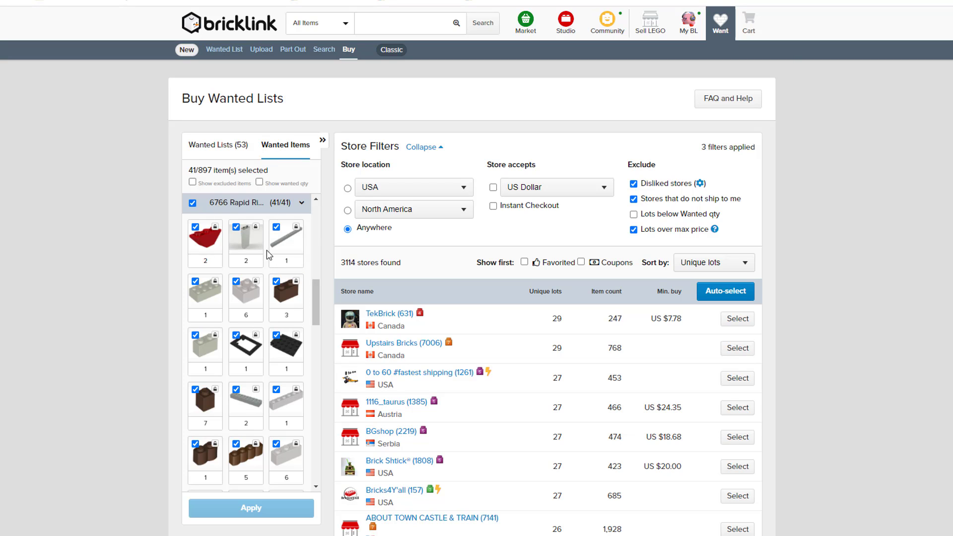
Step: Look through the selected parts of the 6766 Rapid River Village wanted list down to its last item
scroll(271, 263, down, 3)
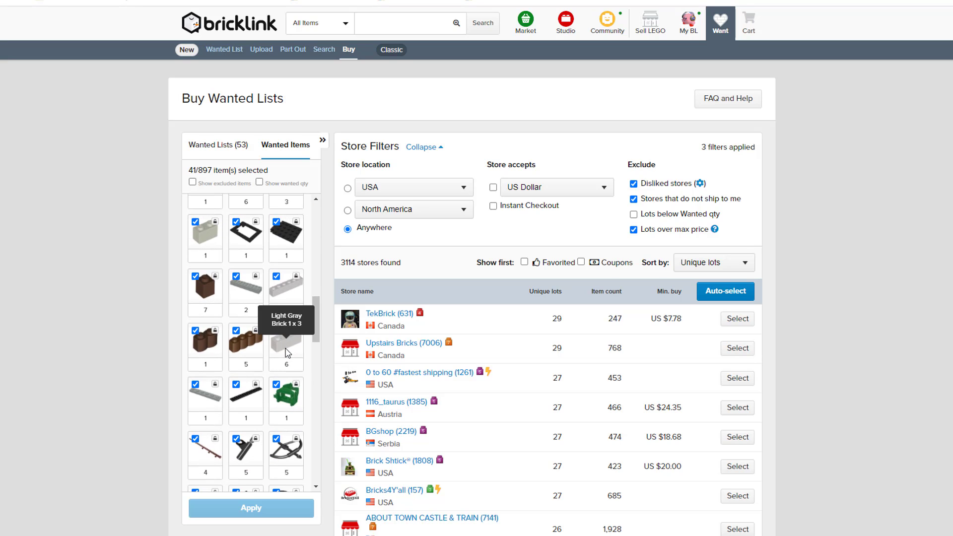
scroll(286, 390, down, 2)
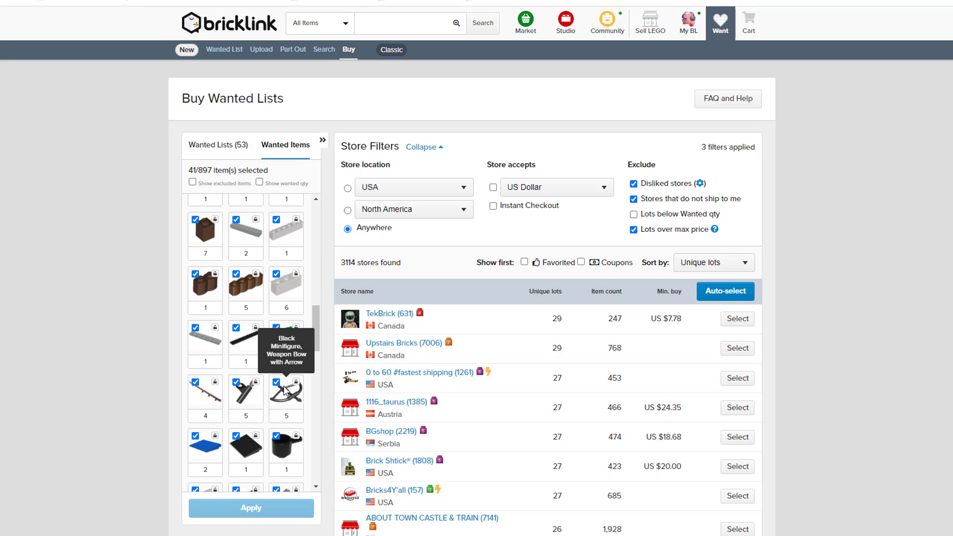
scroll(276, 370, down, 4)
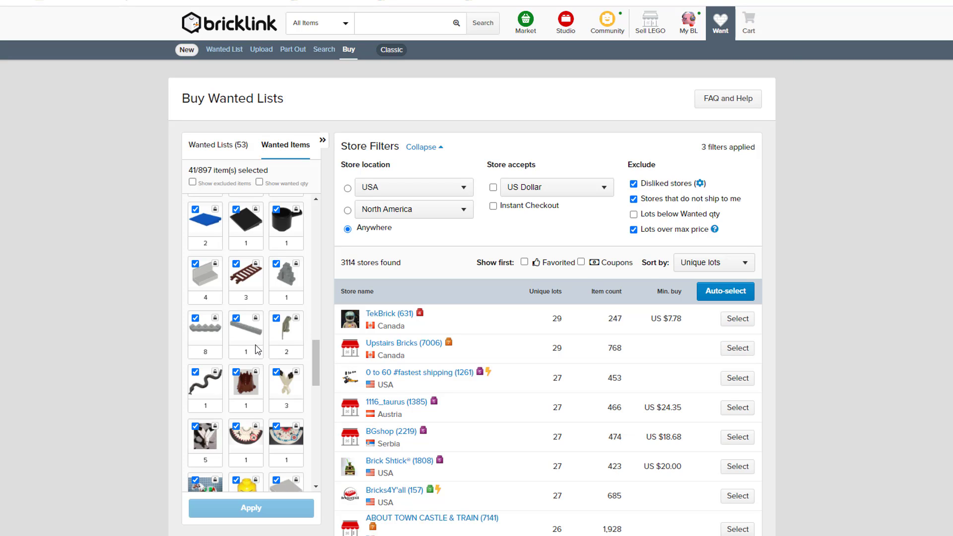
scroll(258, 349, down, 3)
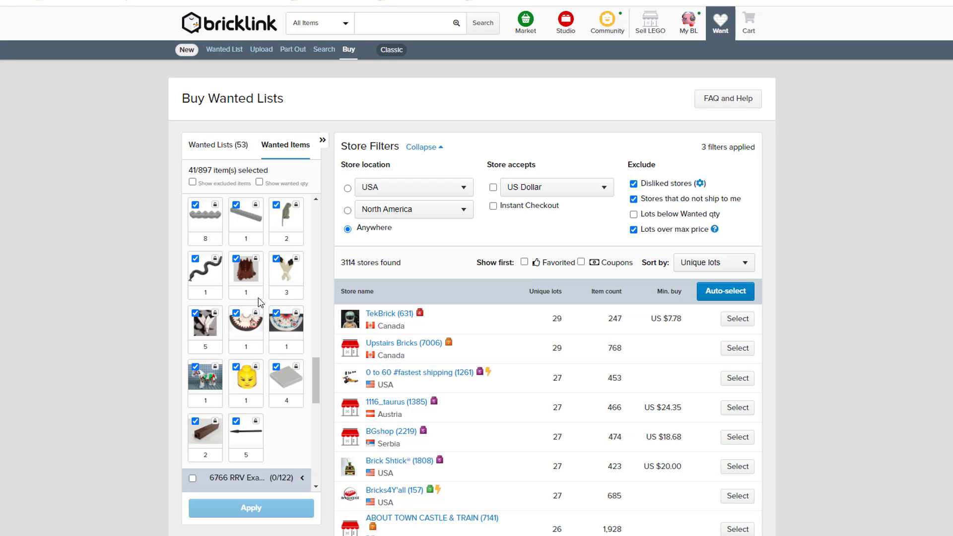
Step: Preview the TekBrick store selection, reviewing its matching lots, prices and quantities, and cancel without selecting the store
click(738, 318)
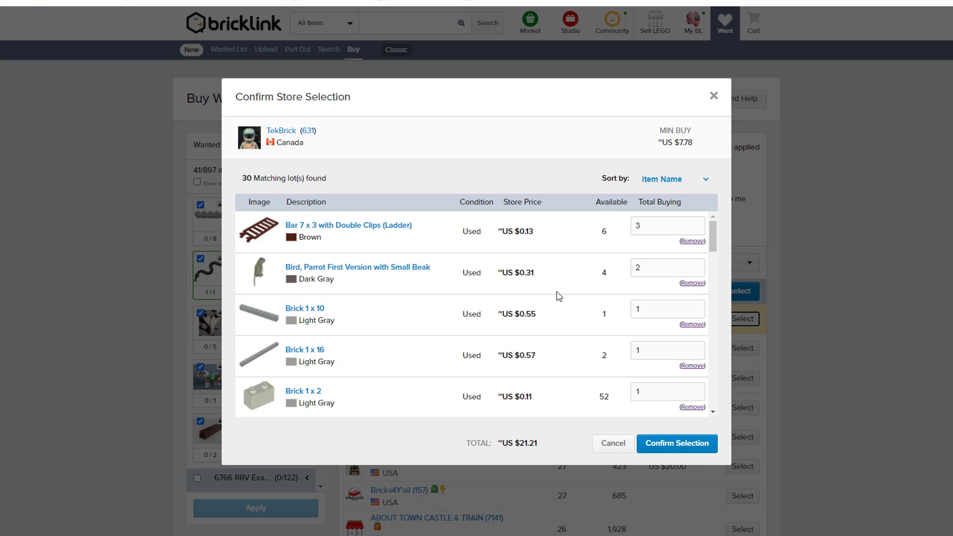
scroll(383, 260, down, 5)
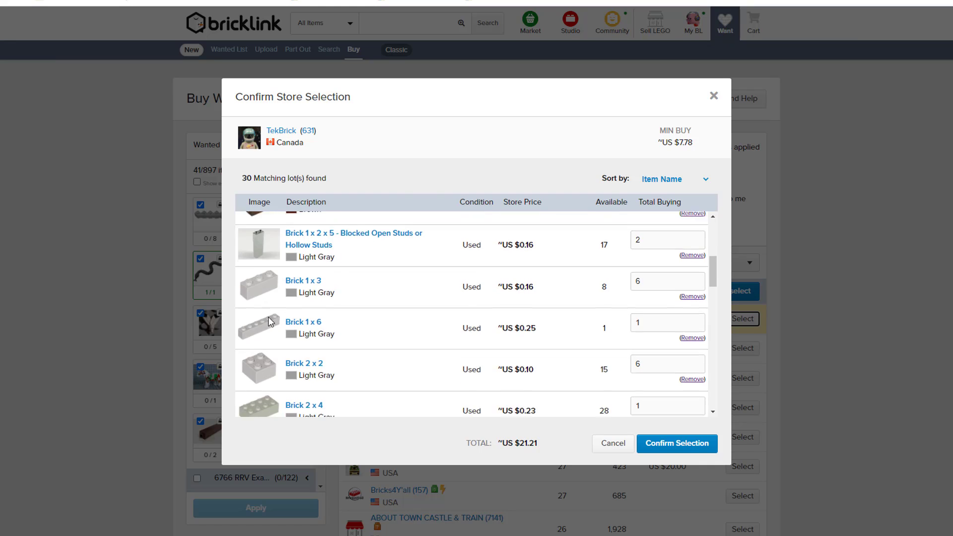
scroll(269, 321, up, 5)
scroll(258, 278, down, 10)
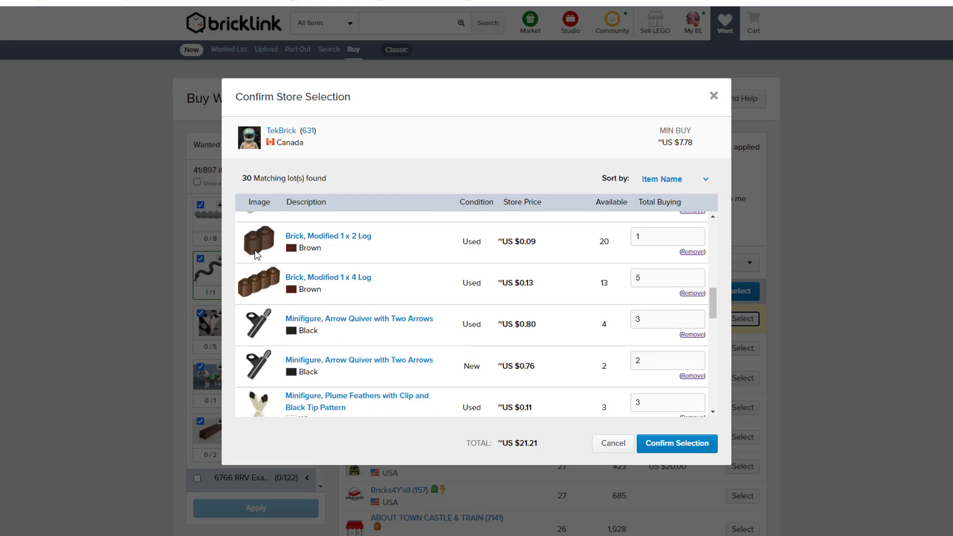
scroll(258, 258, down, 3)
scroll(259, 273, up, 2)
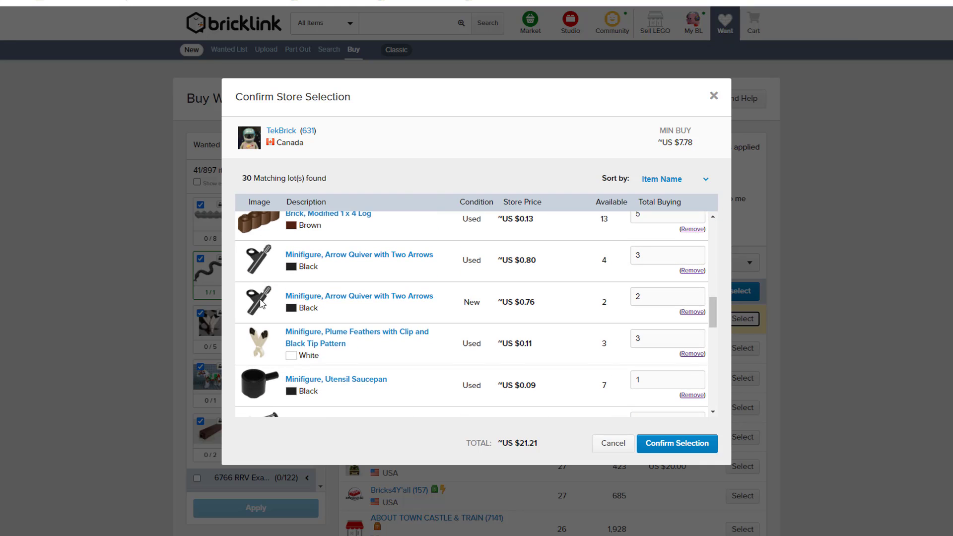
scroll(262, 303, down, 3)
scroll(263, 300, up, 3)
scroll(268, 295, down, 7)
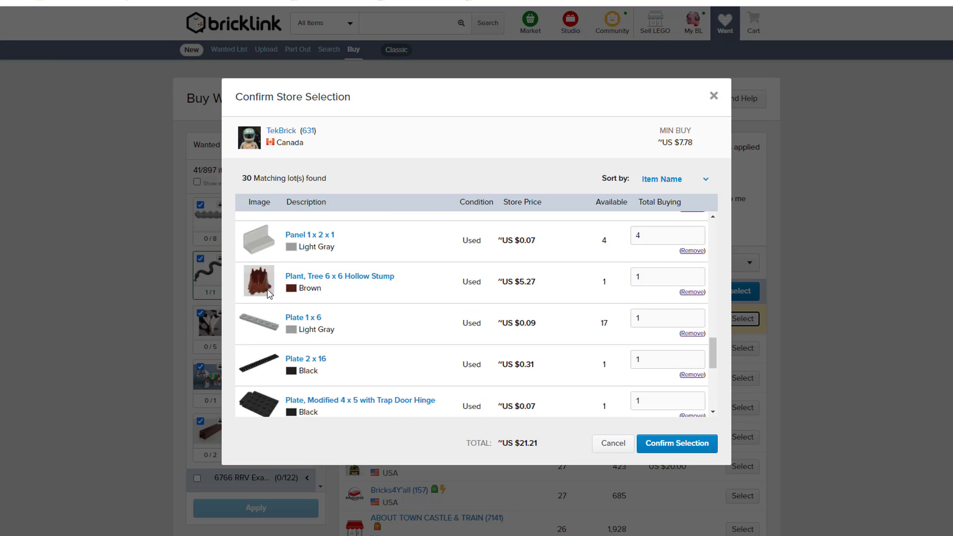
scroll(255, 273, down, 2)
scroll(277, 276, up, 2)
scroll(283, 293, down, 6)
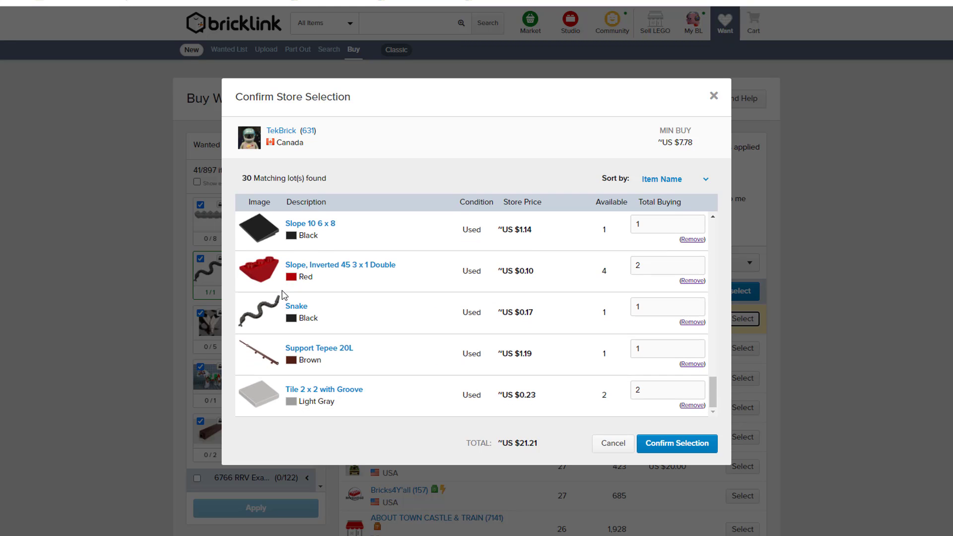
click(615, 444)
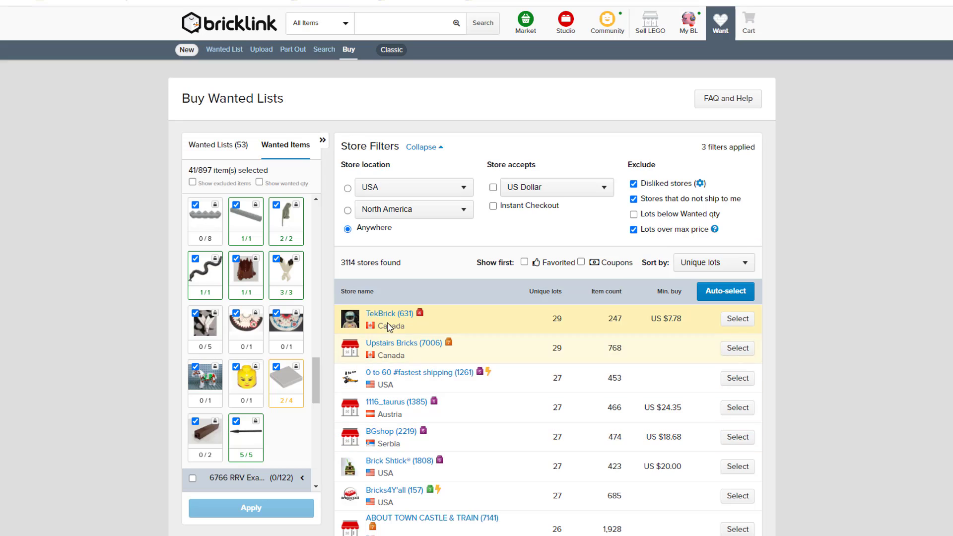
Step: Require the white Cloth Tepee Cover with Black Edge and Horses Pattern in the store search and preview The Element Emporium's matching lots
click(256, 313)
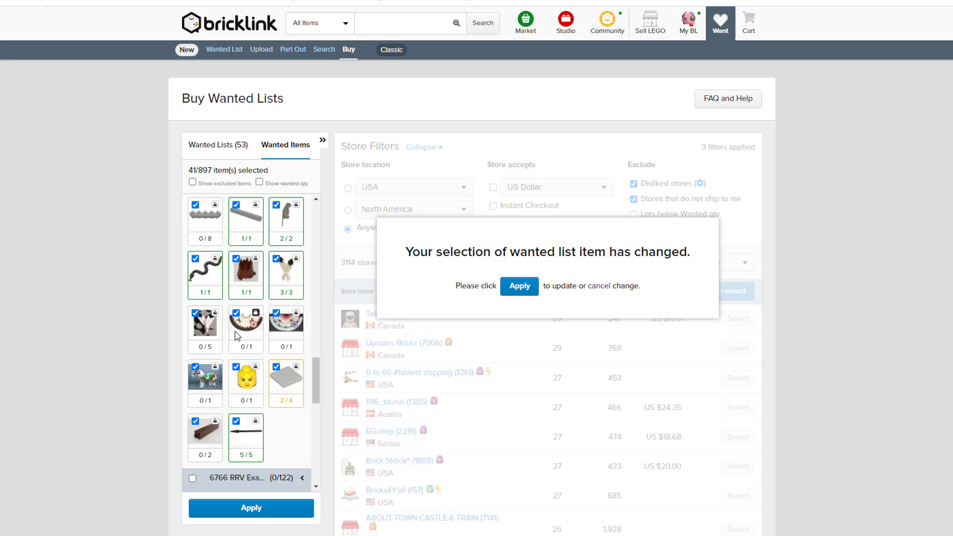
click(533, 289)
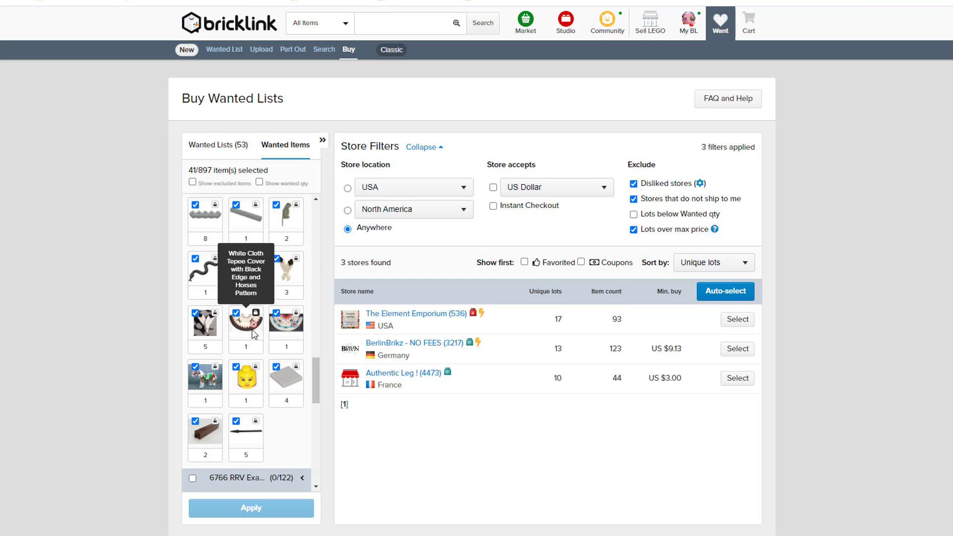
click(737, 319)
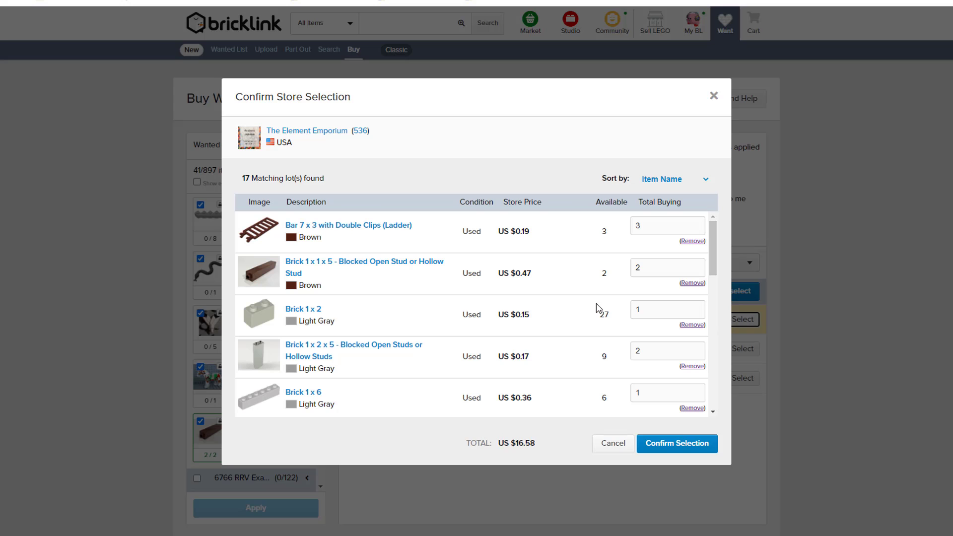
scroll(569, 304, down, 6)
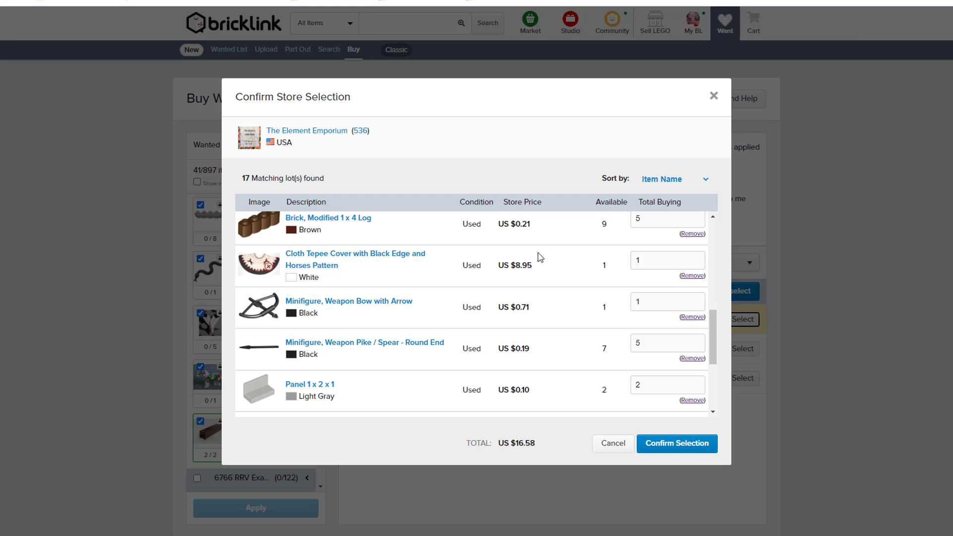
click(714, 96)
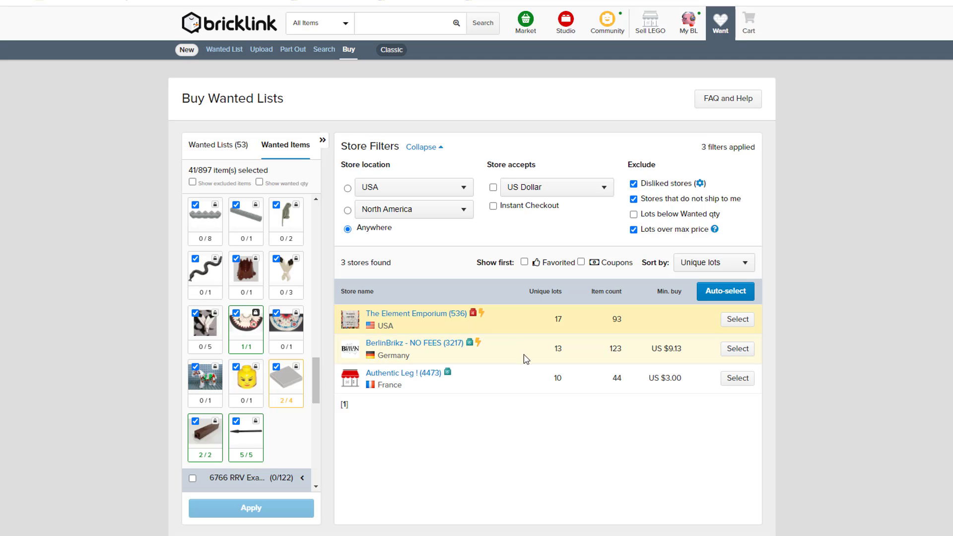
Step: Review The Element Emporium's matching lots, prices and order total again, and close the preview without confirming
click(724, 322)
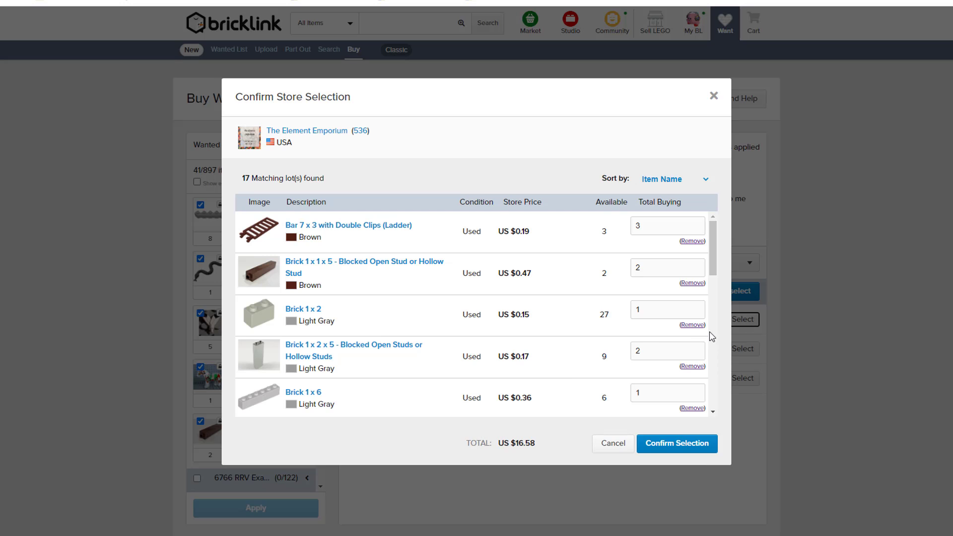
scroll(468, 274, down, 6)
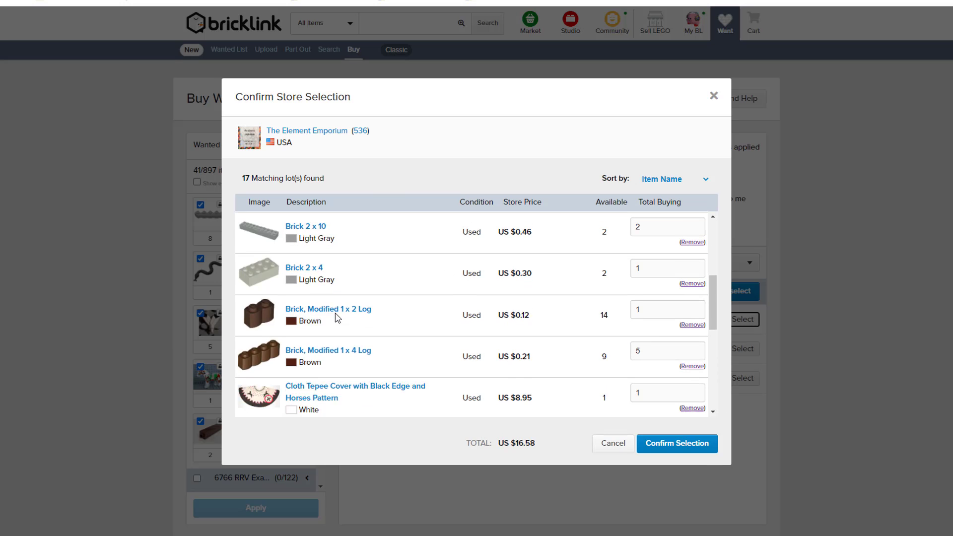
scroll(506, 322, up, 4)
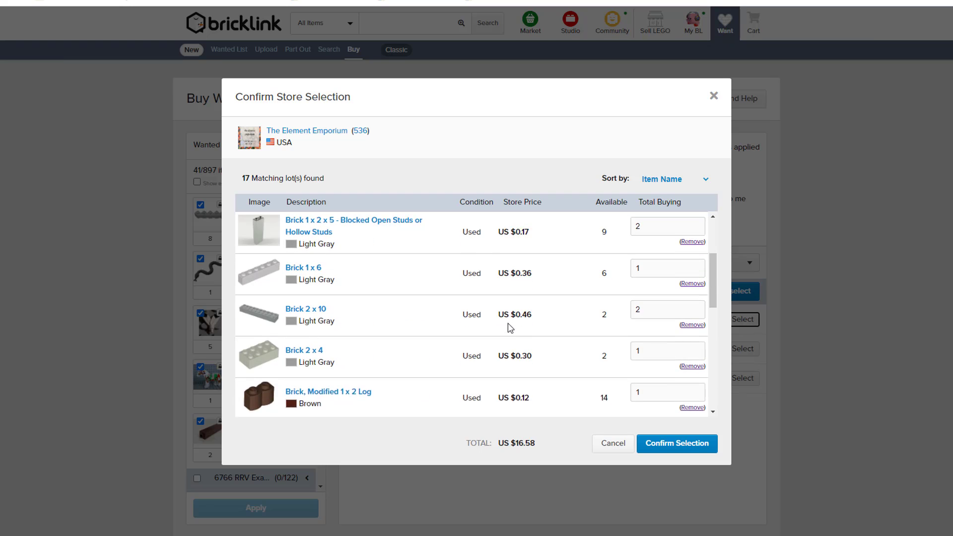
scroll(421, 308, down, 7)
scroll(425, 307, up, 1)
scroll(425, 308, up, 2)
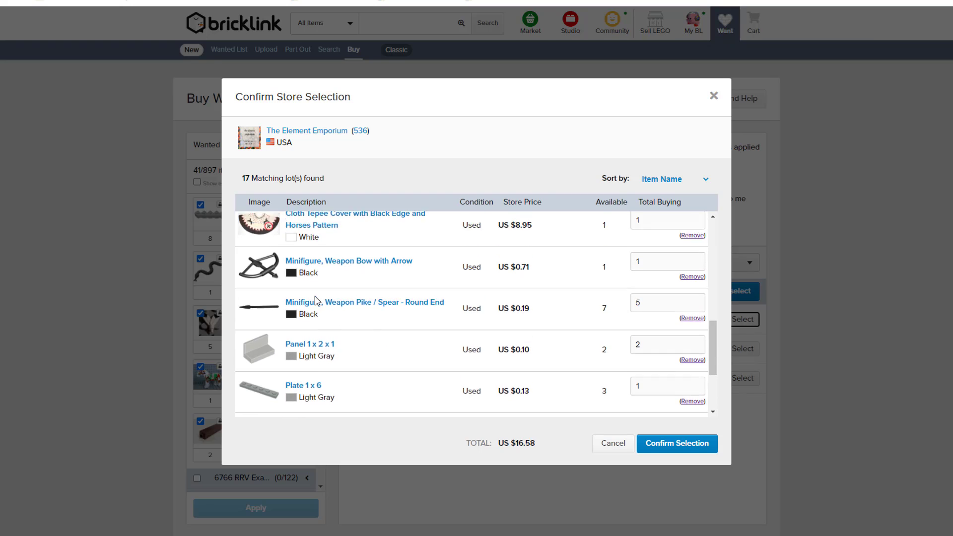
scroll(309, 312, down, 5)
scroll(310, 312, up, 8)
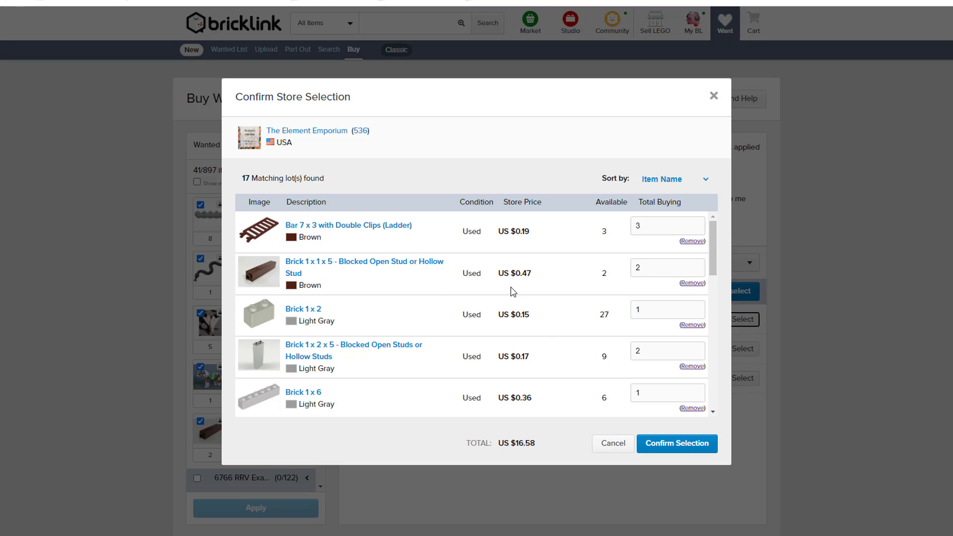
scroll(498, 310, down, 8)
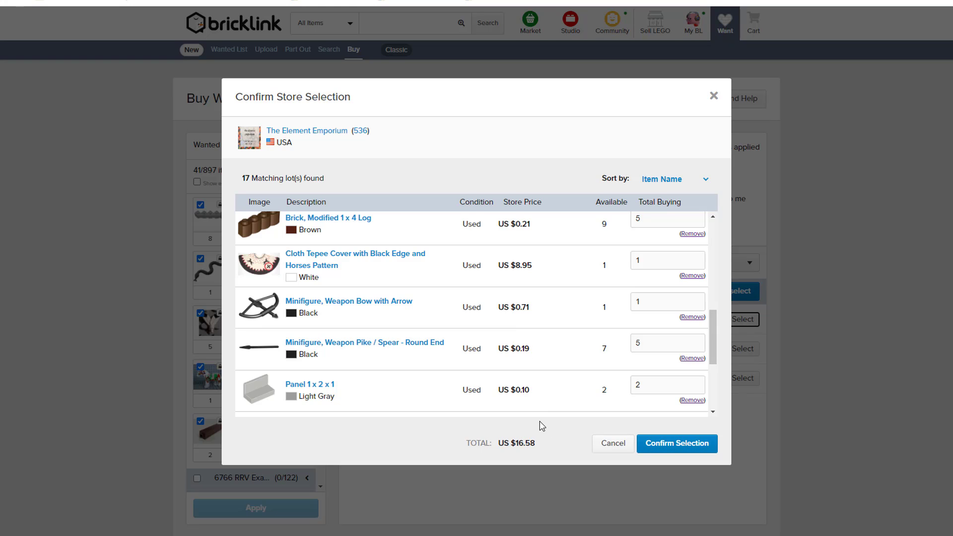
scroll(314, 273, up, 1)
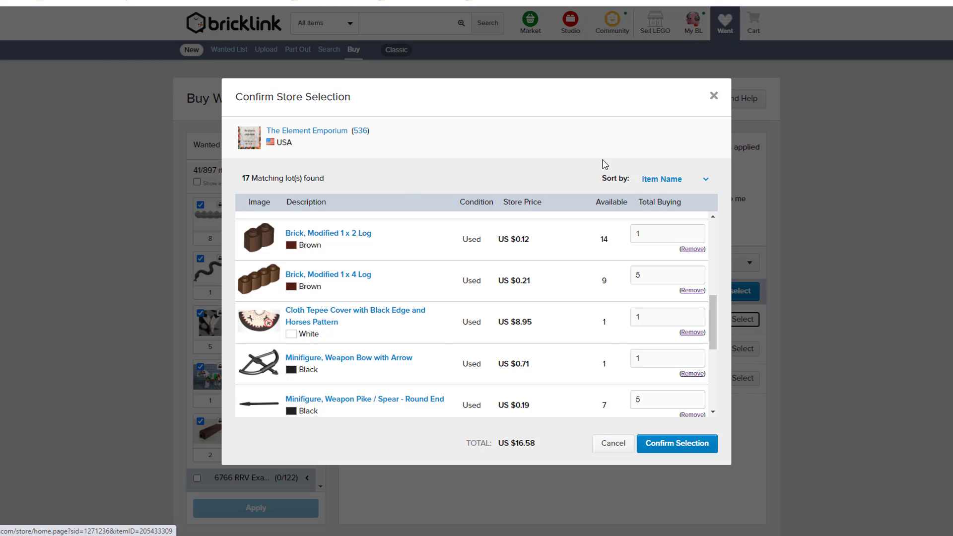
click(714, 96)
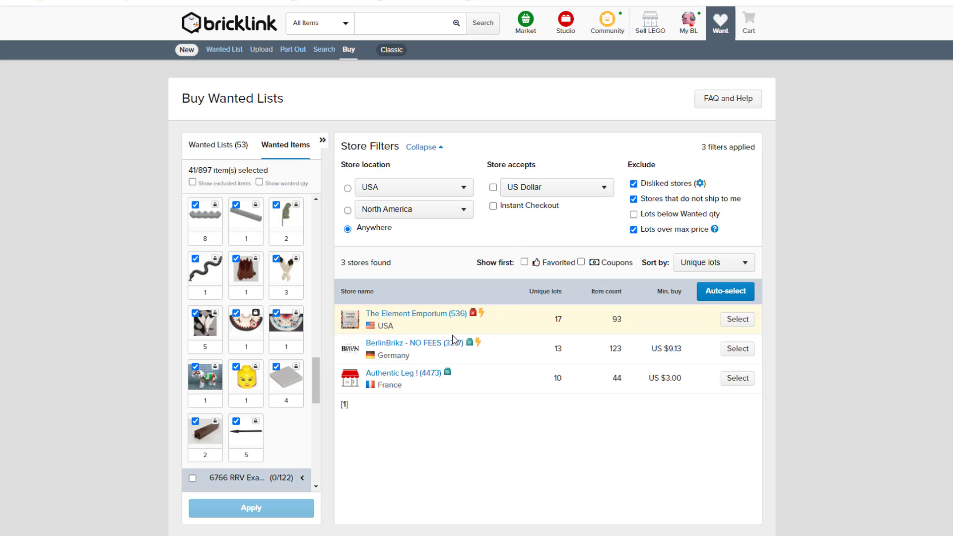
Step: Restrict the store location to USA and remove the tepee cover's requirement from the store search
click(348, 188)
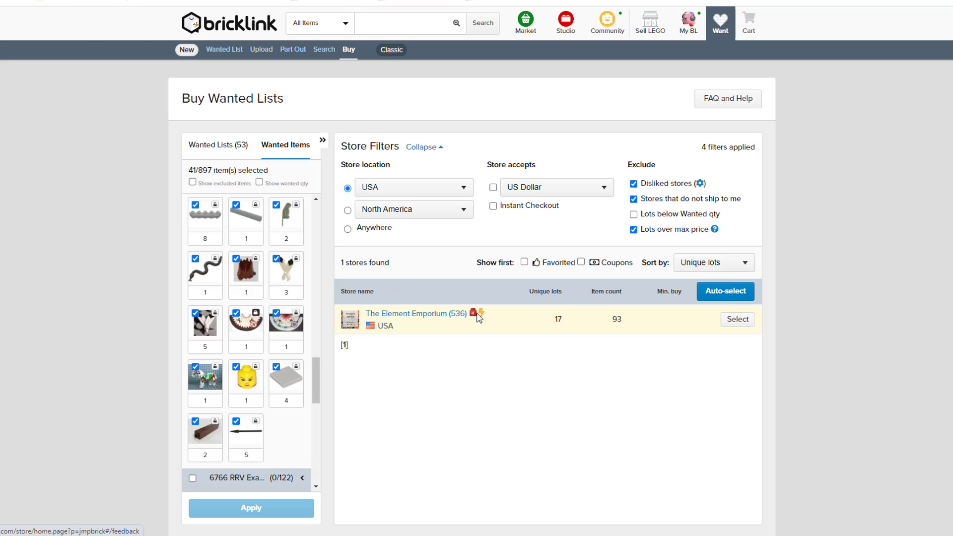
click(738, 327)
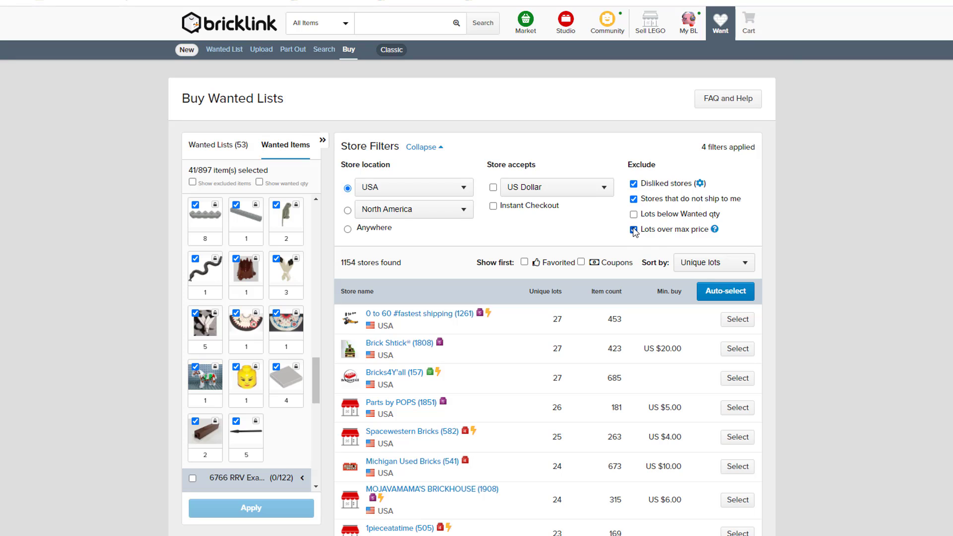
drag(645, 229, 708, 227)
click(572, 241)
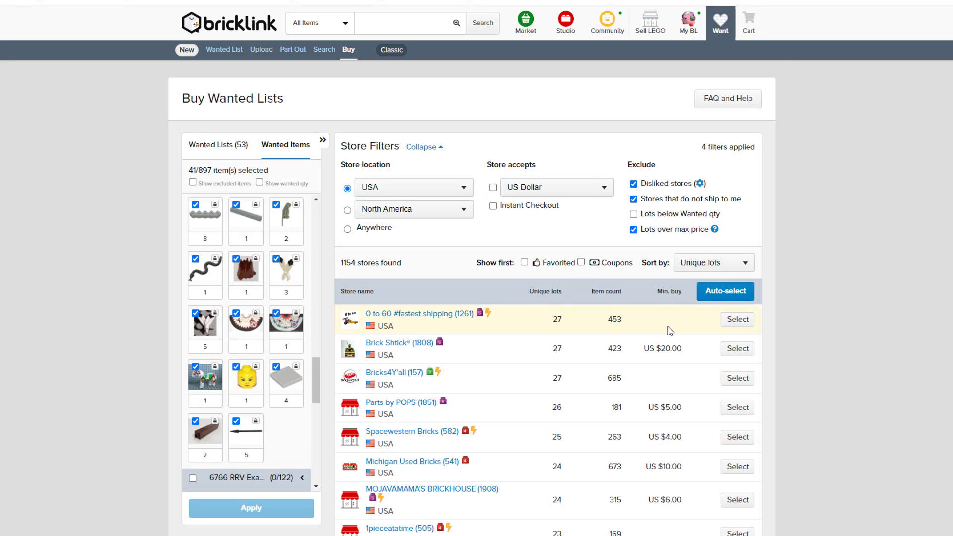
Step: Preview the 0 to 60 #fastest shipping store's matching lots and order total, and close the preview without confirming
click(738, 319)
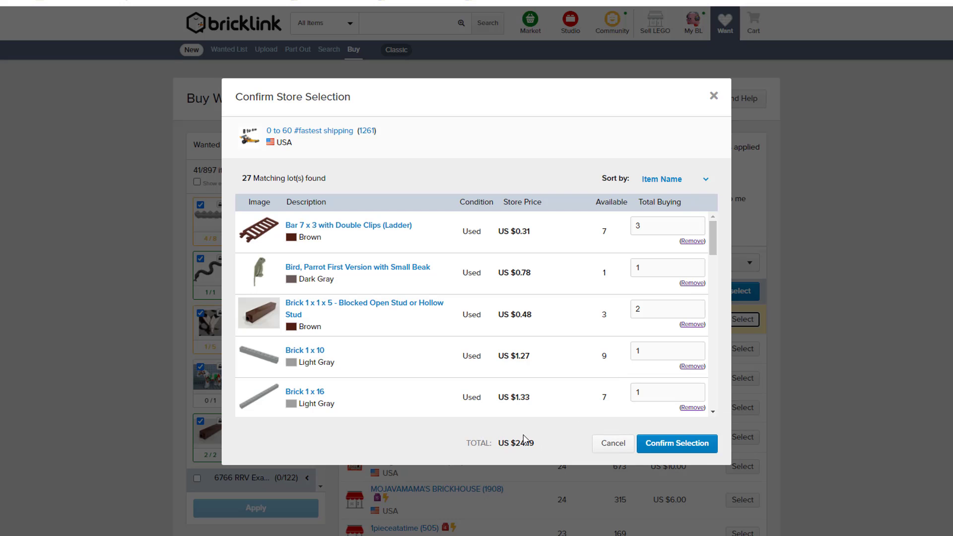
drag(517, 443, 550, 444)
click(795, 276)
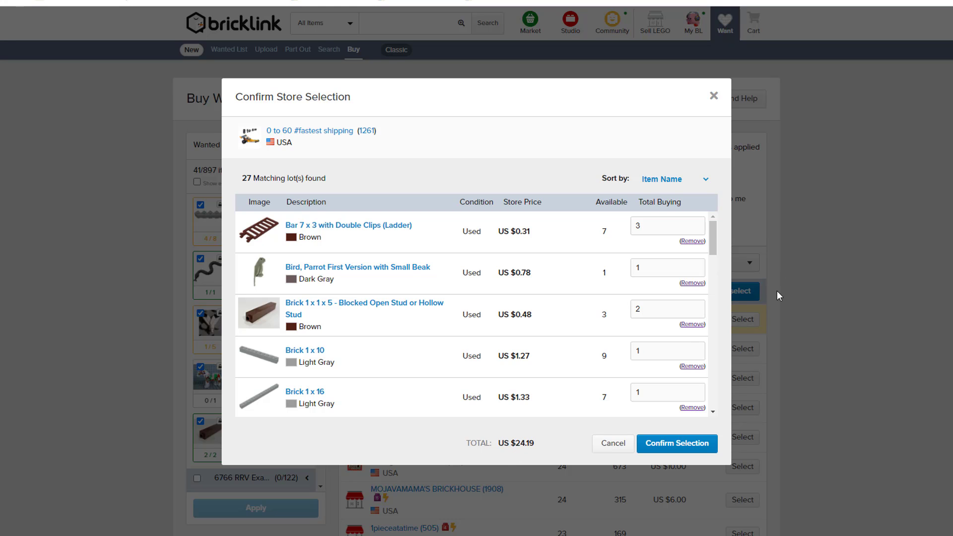
click(713, 95)
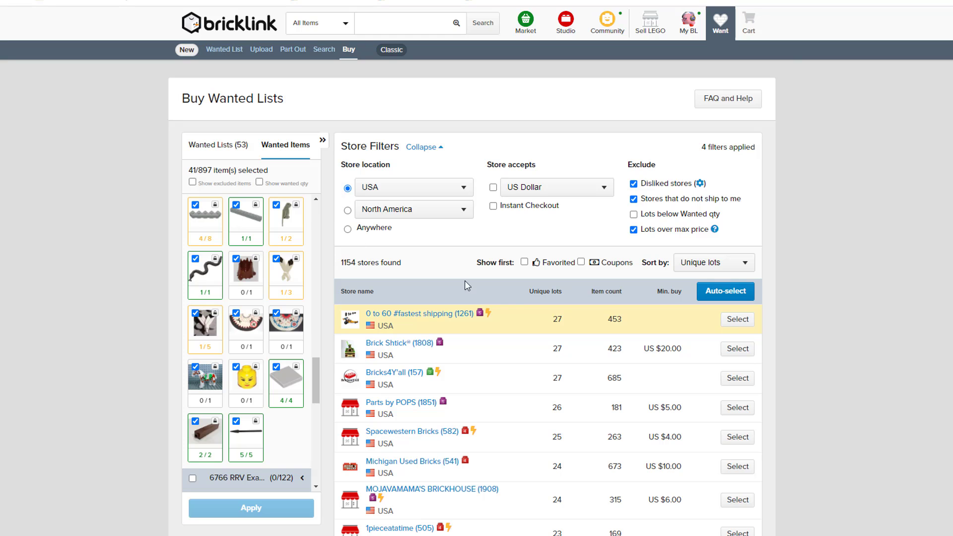
Step: Auto-select a combination of USA stores for the wanted items and check the subtotal item price
click(715, 294)
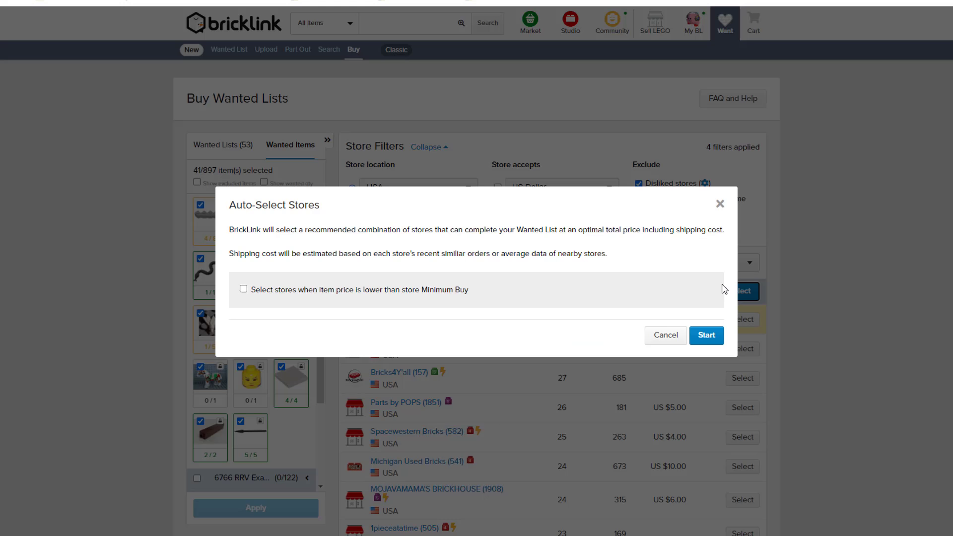
click(706, 336)
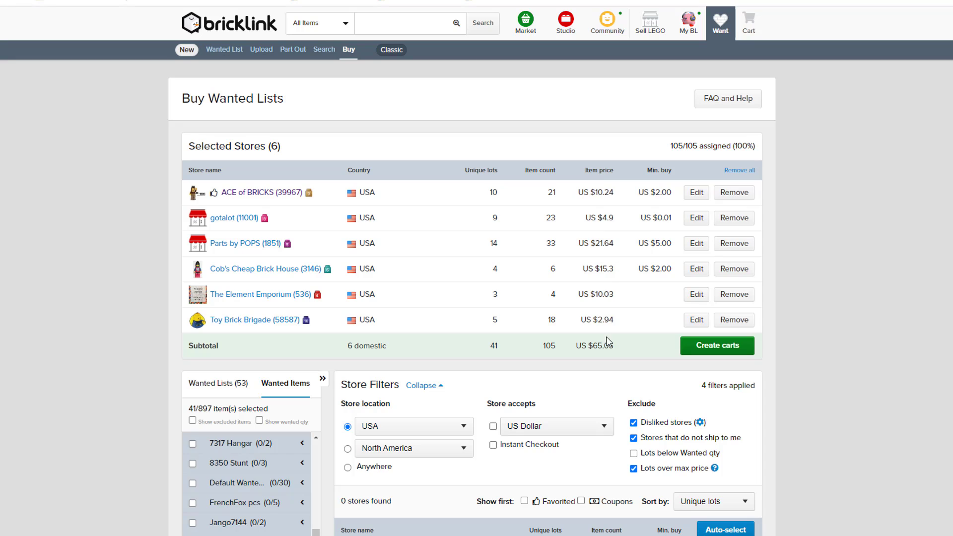
drag(597, 342, 629, 347)
Step: Examine the assigned item count and the list of selected stores
drag(736, 146, 758, 147)
click(656, 143)
scroll(683, 158, down, 1)
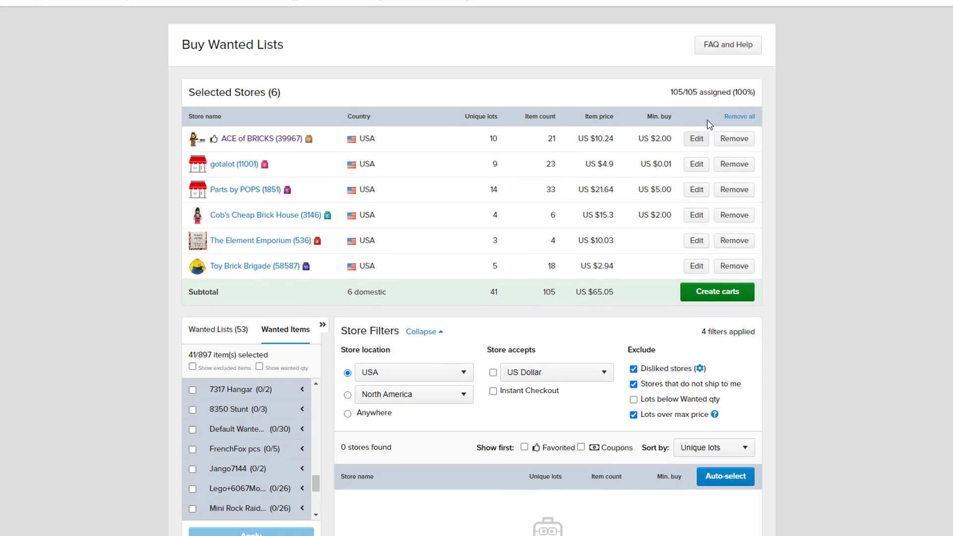
drag(668, 90, 691, 91)
click(645, 88)
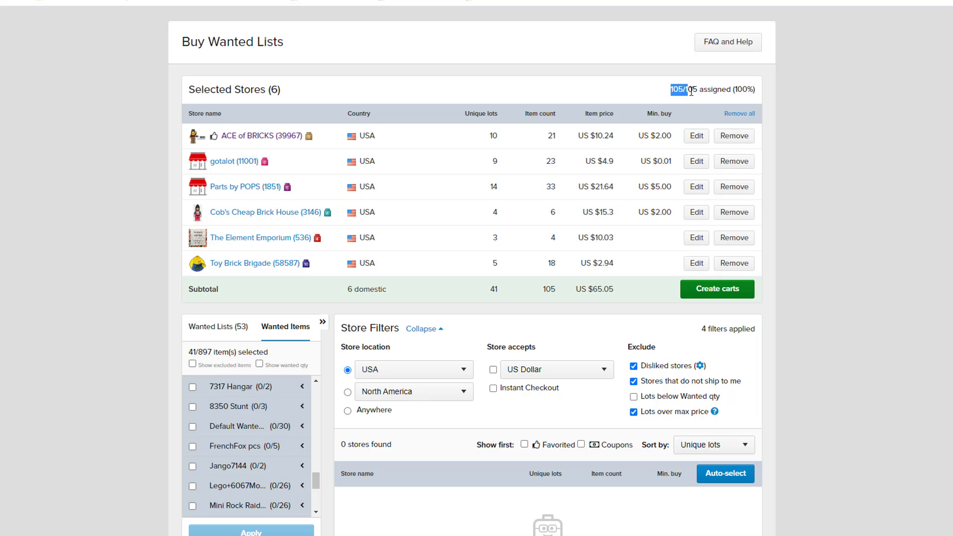
click(654, 88)
scroll(409, 234, down, 1)
scroll(287, 353, up, 3)
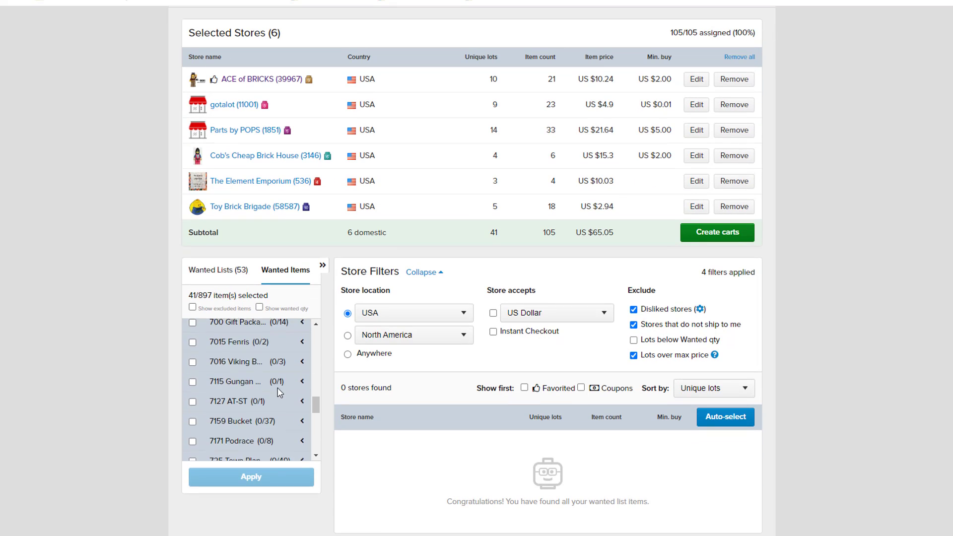
Step: Create carts for the auto-selected USA stores and open the overview of all store carts
scroll(278, 392, up, 3)
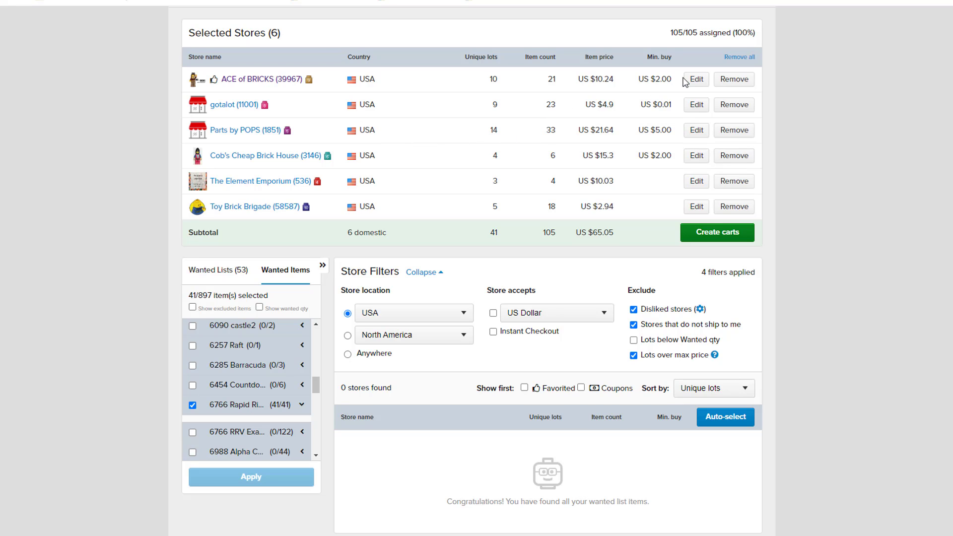
click(716, 241)
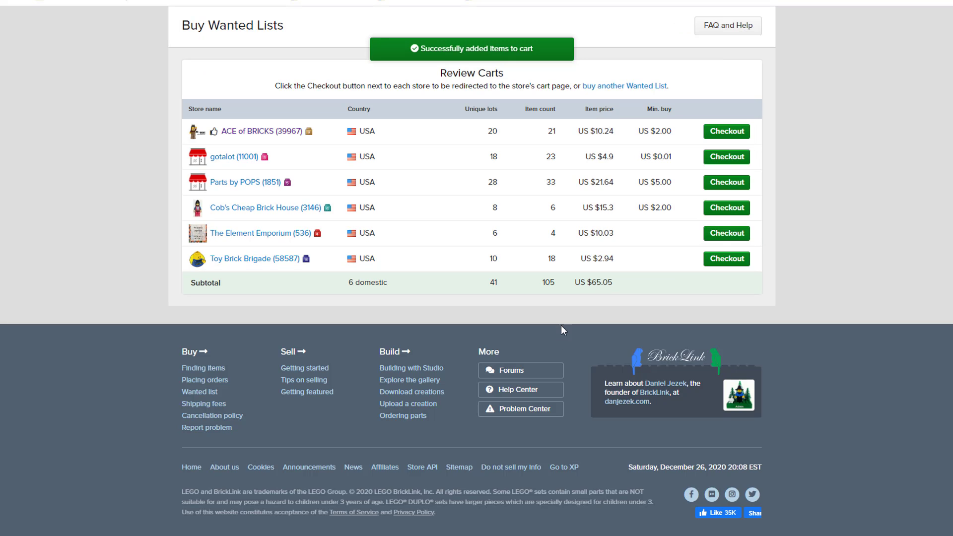
scroll(638, 254, up, 1)
scroll(639, 255, up, 1)
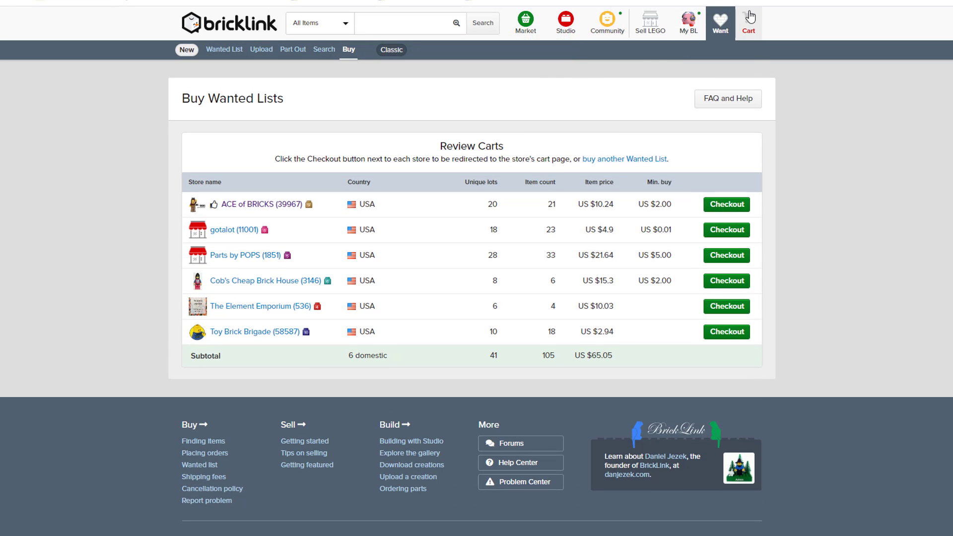
mouse_move(754, 27)
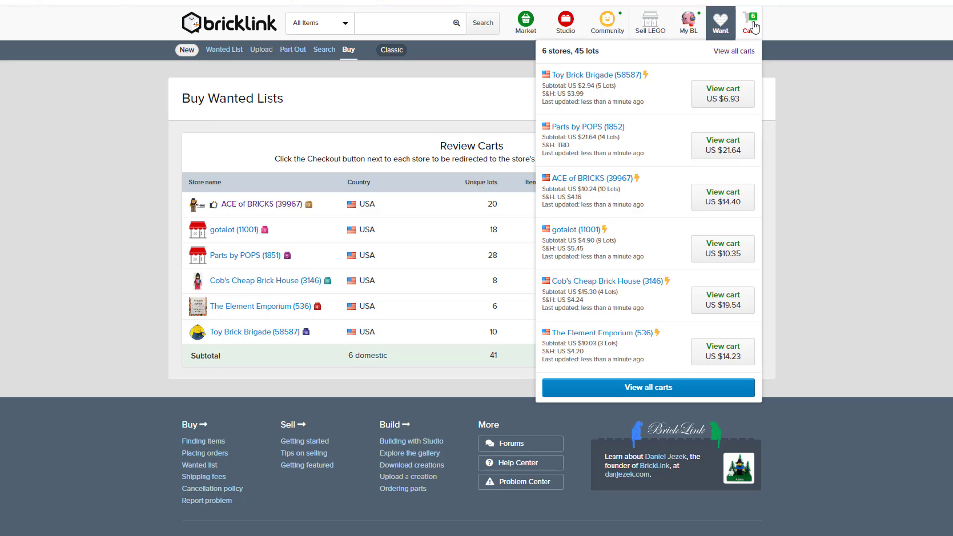
click(754, 27)
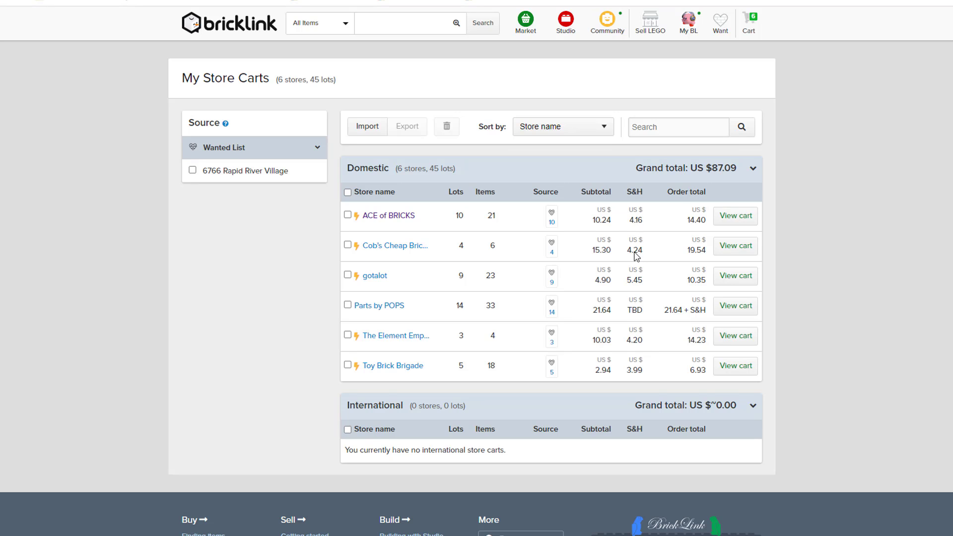
Step: Compare the shipping costs and the grand total of the domestic store carts
drag(628, 314, 644, 318)
click(336, 266)
drag(711, 170, 733, 176)
click(806, 172)
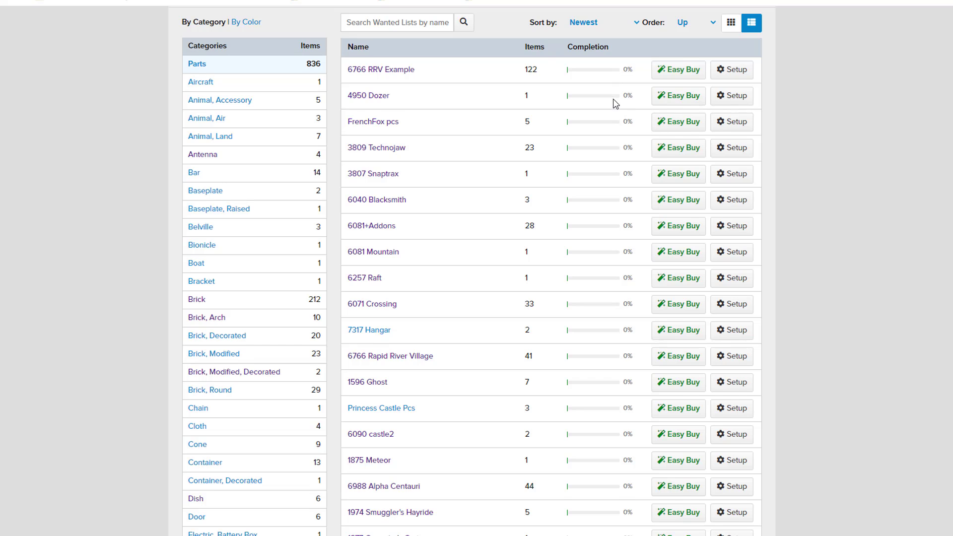
Step: Examine the item counts and completion progress across the wanted lists
scroll(615, 109, down, 5)
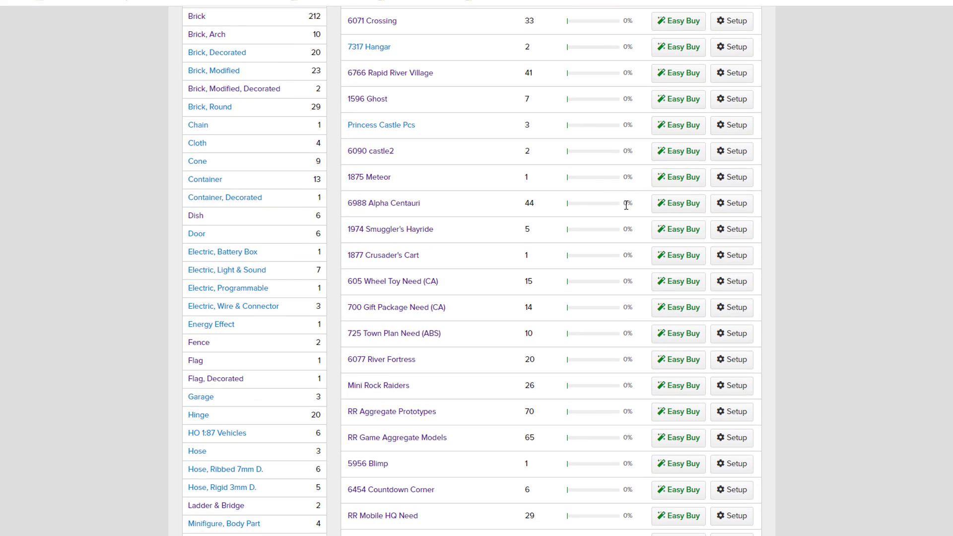
scroll(621, 207, down, 6)
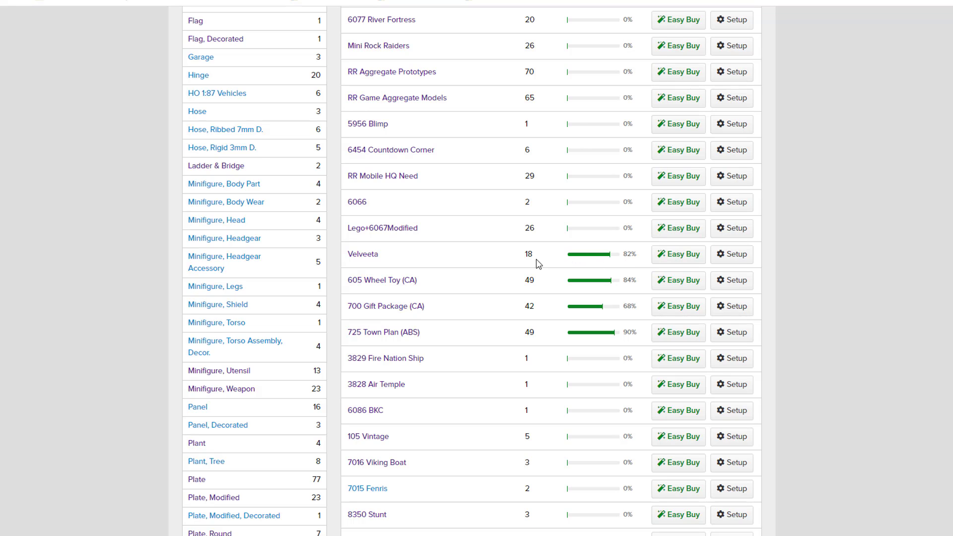
scroll(581, 257, up, 5)
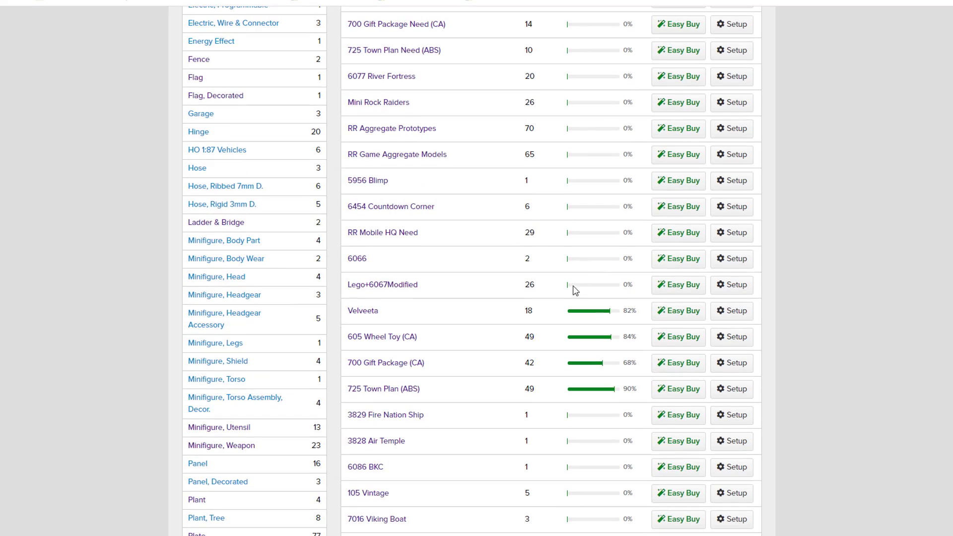
scroll(581, 213, up, 2)
scroll(580, 213, down, 5)
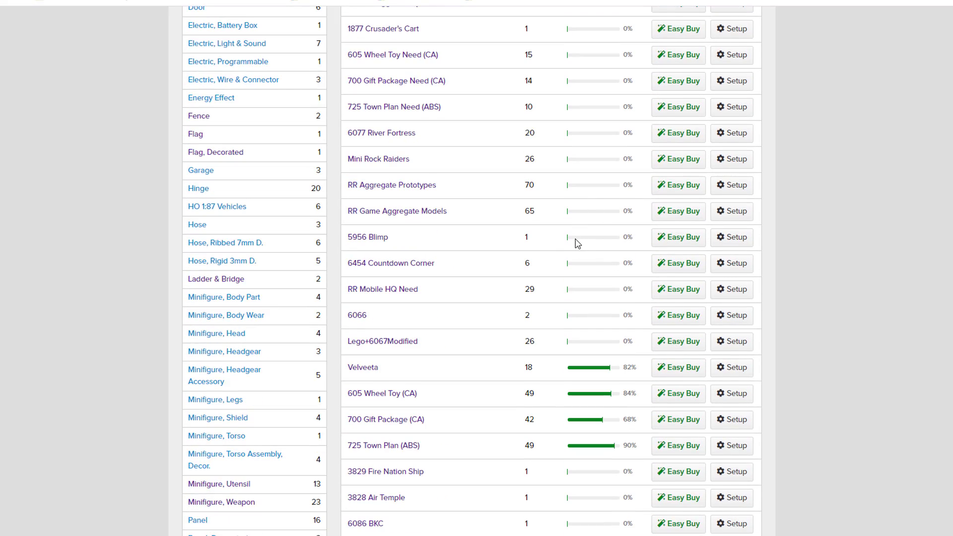
scroll(579, 244, up, 5)
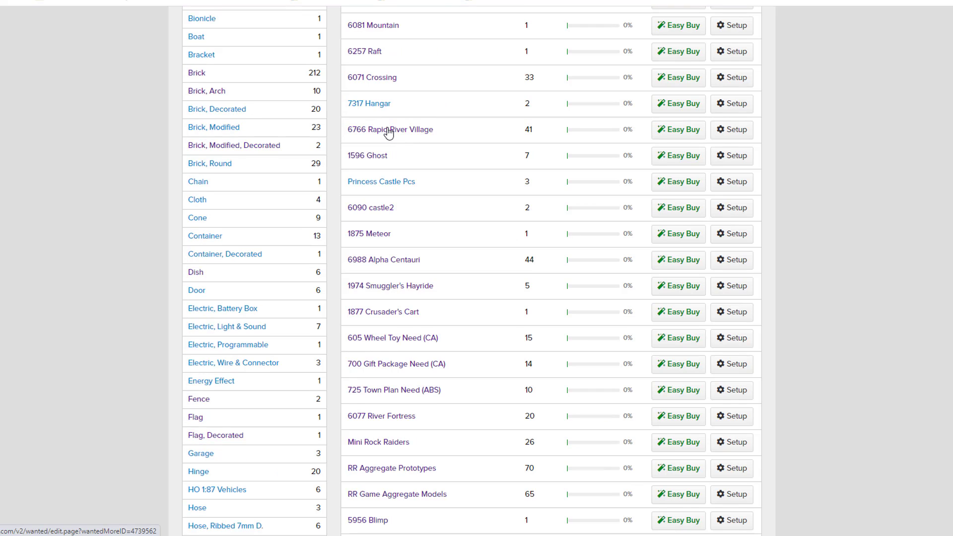
Step: In the 6766 Rapid River Village wanted list, set the have quantity of the light gray Brick 1 x 2 to 1 and save
click(388, 131)
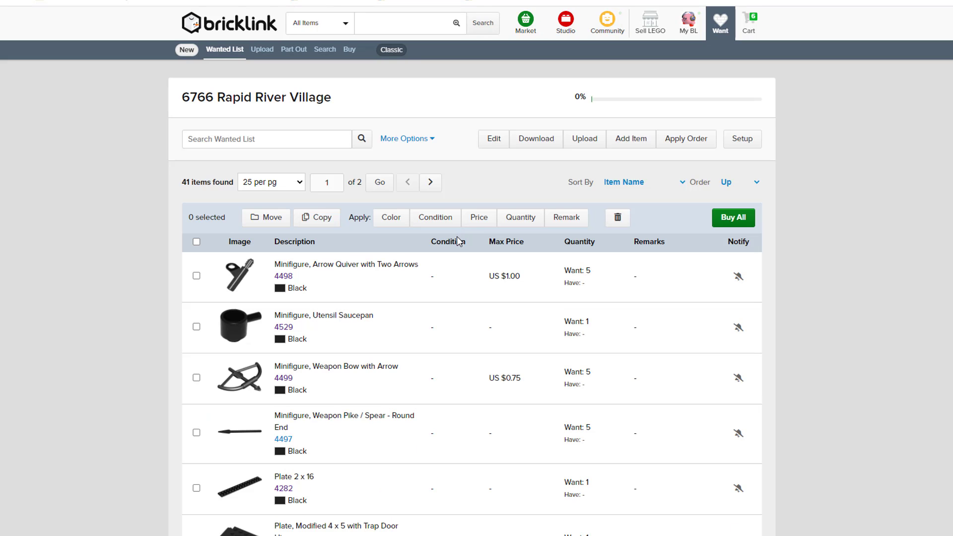
scroll(454, 258, down, 20)
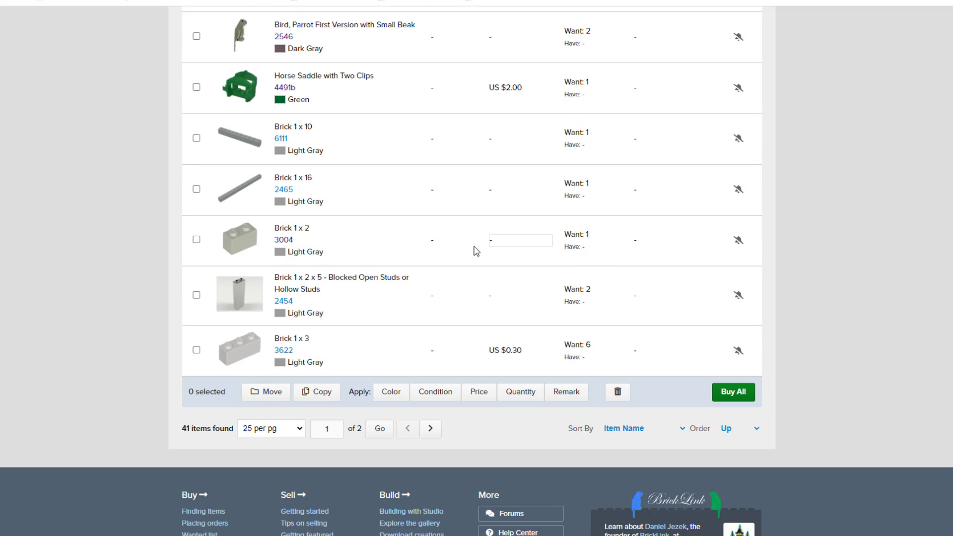
click(599, 254)
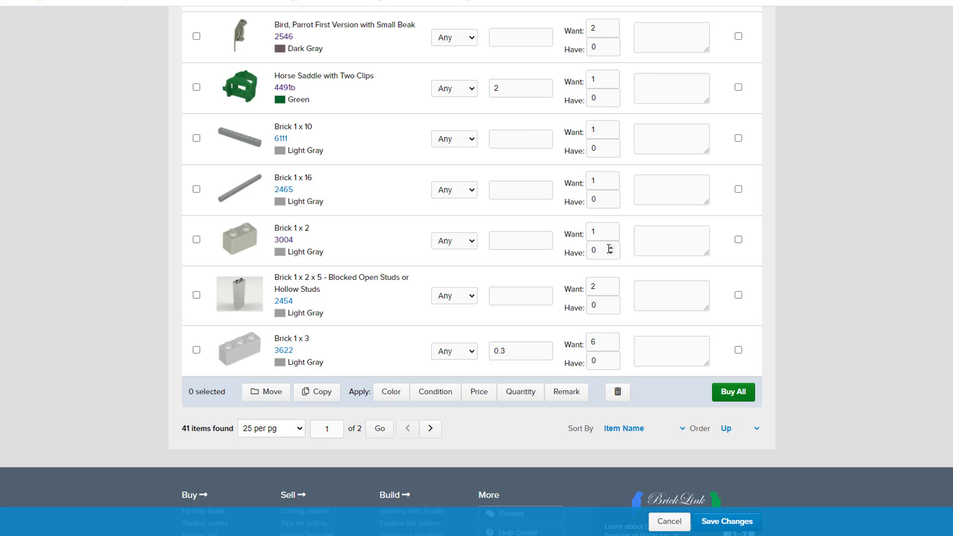
click(611, 248)
click(705, 522)
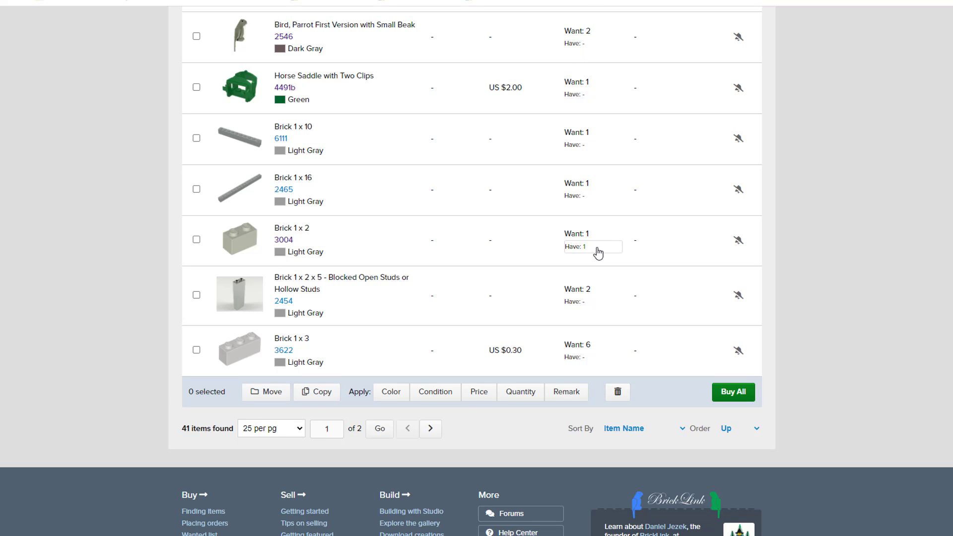
Step: Return to the wanted lists overview and check the completion of 6766 Rapid River Village
scroll(500, 255, up, 3)
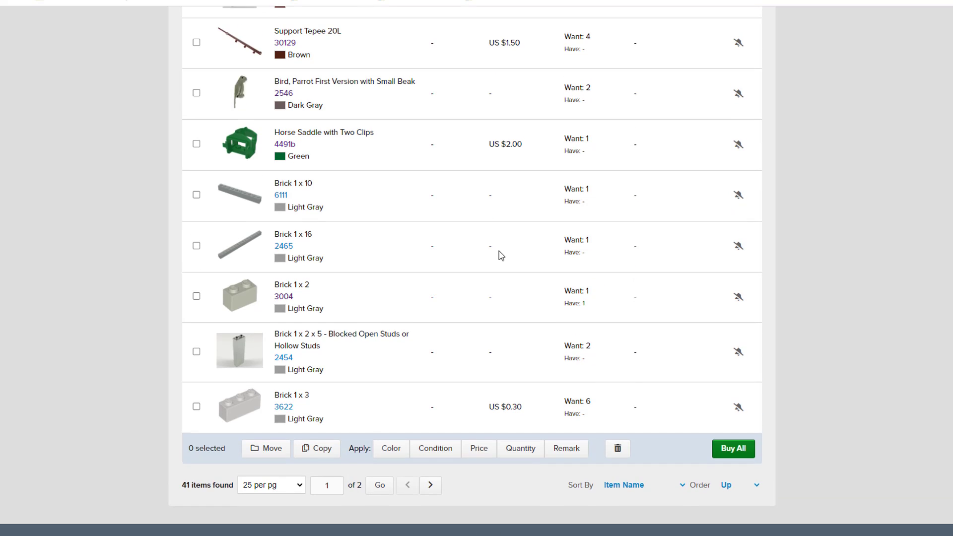
key(alt+Left)
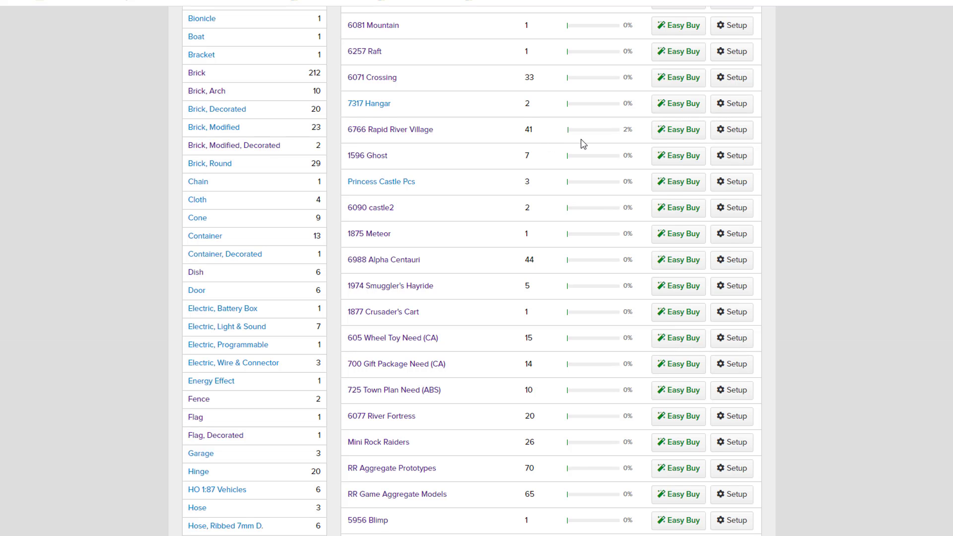
drag(623, 131, 633, 131)
click(633, 132)
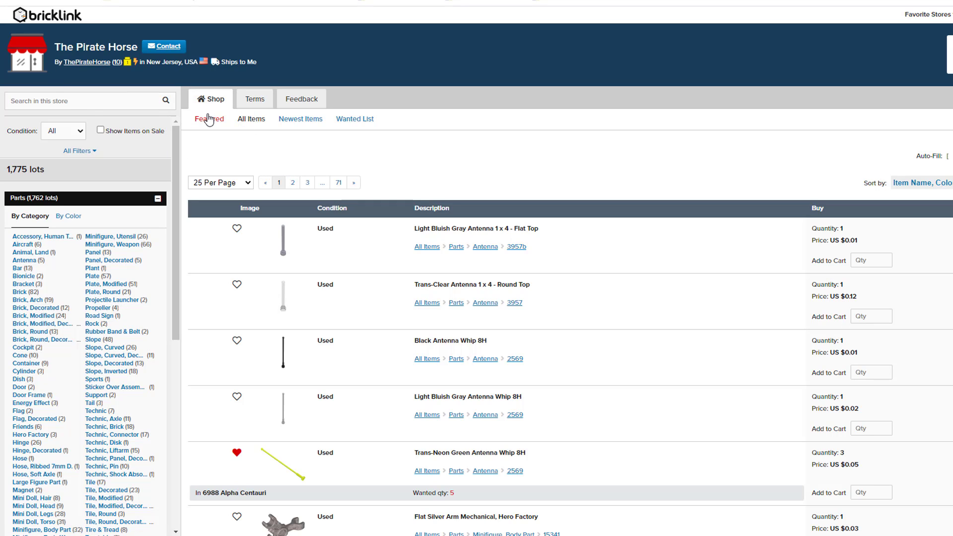
Step: Show The Pirate Horse store's wanted list matches and look through the matching lists and parts
click(354, 121)
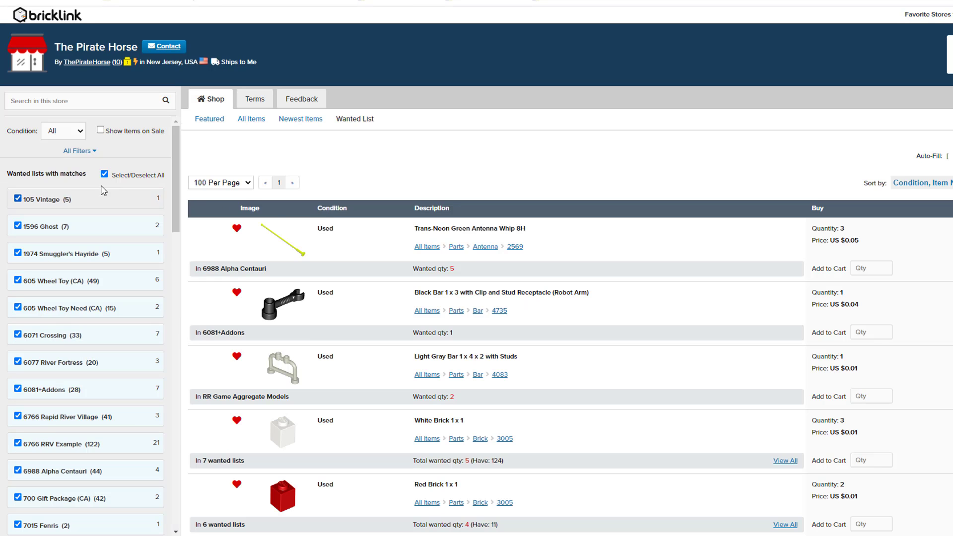
scroll(114, 204, down, 5)
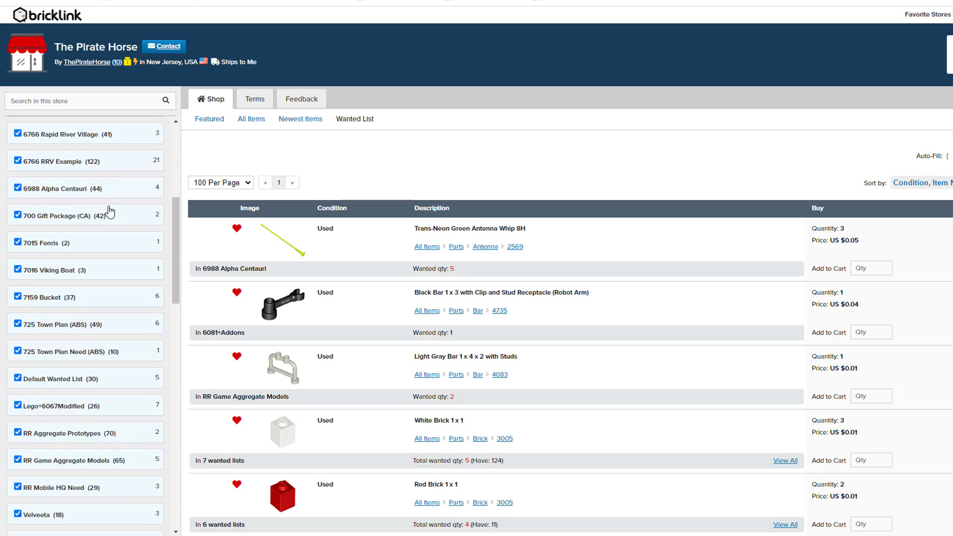
scroll(106, 213, down, 2)
scroll(79, 264, up, 8)
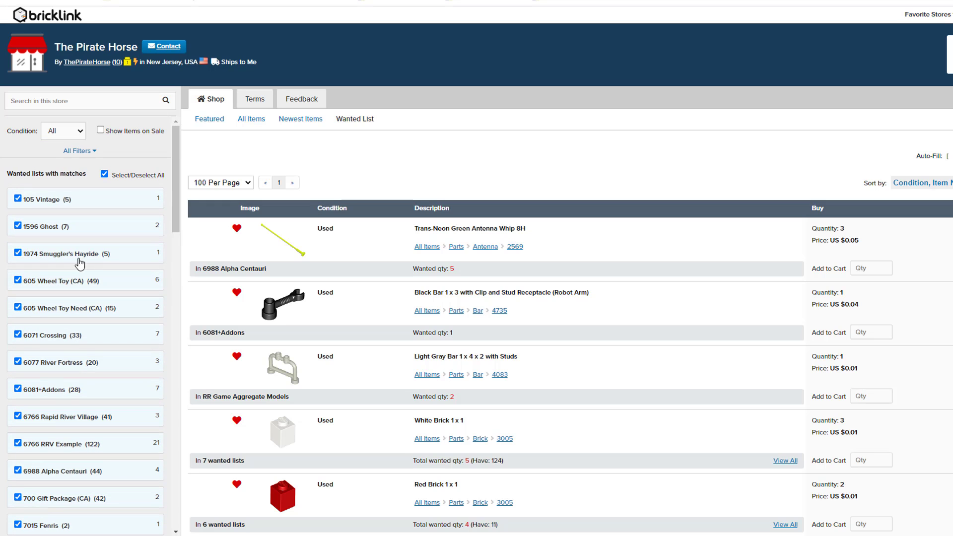
scroll(347, 253, down, 15)
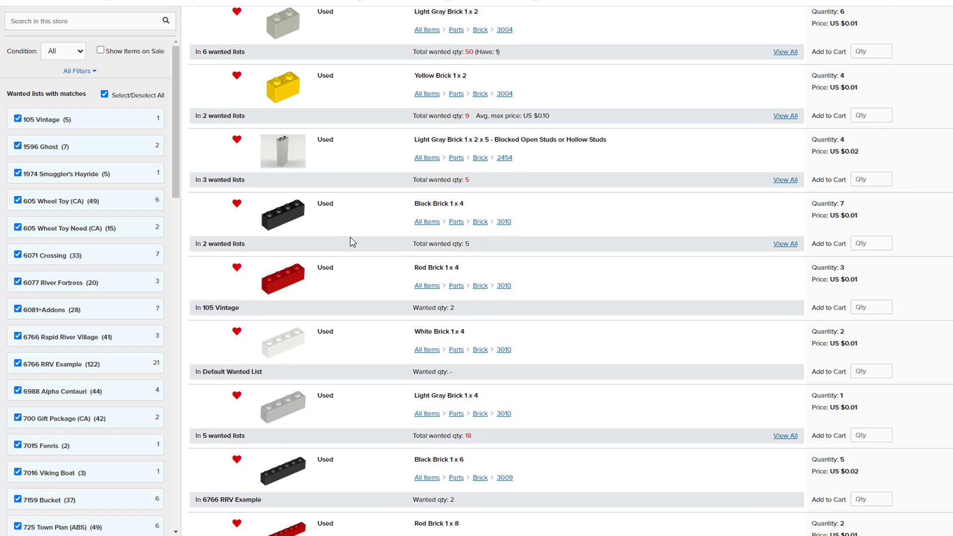
scroll(352, 242, down, 10)
scroll(362, 241, down, 3)
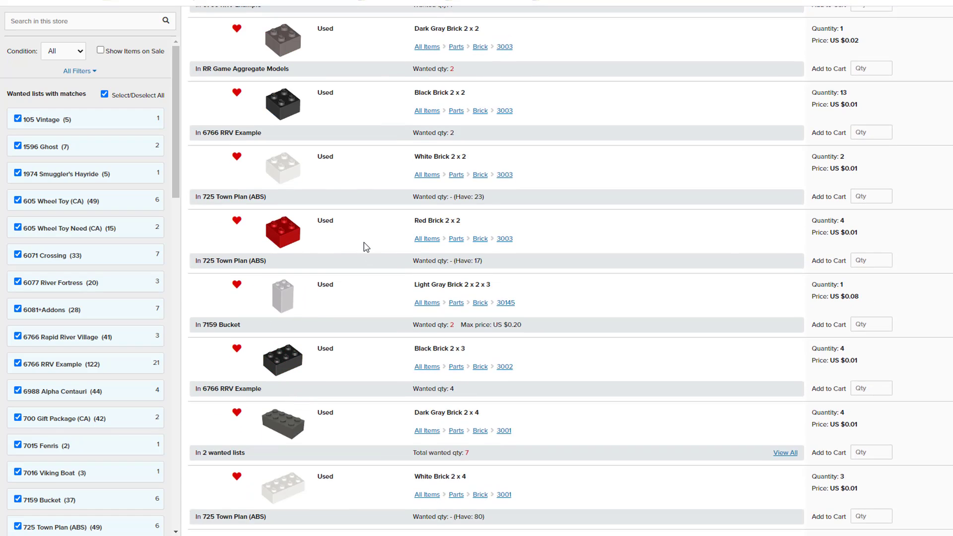
scroll(366, 247, up, 20)
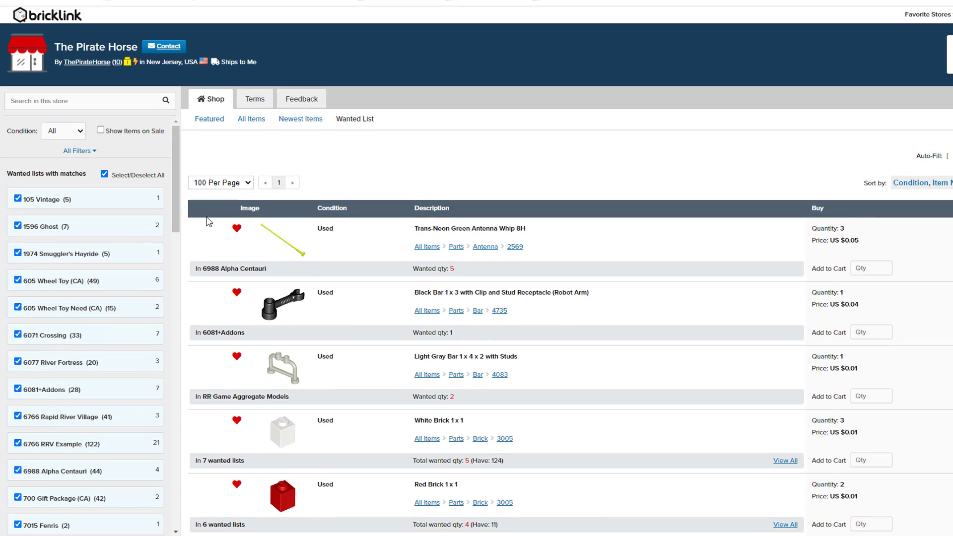
Step: Deselect all wanted lists and show the store's matches for 6766 Rapid River Village only
click(105, 174)
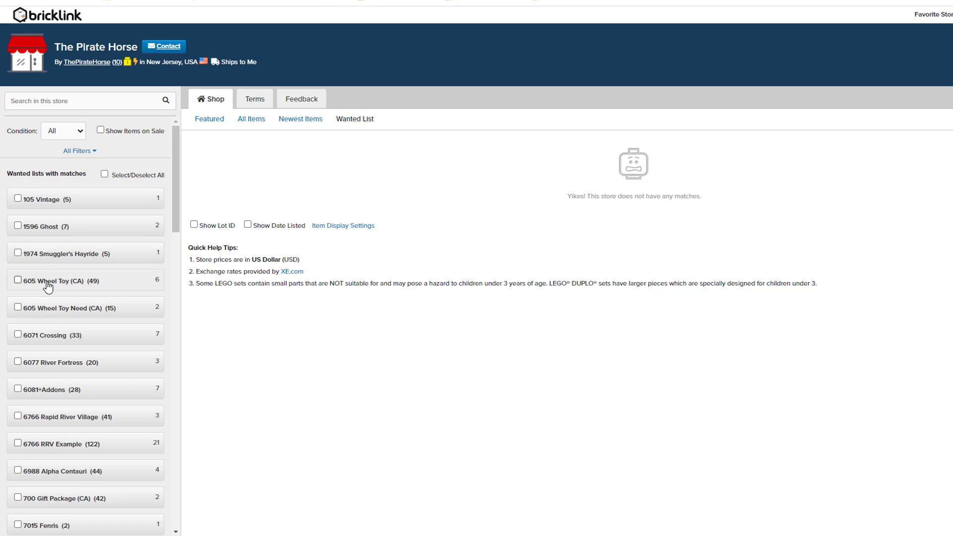
scroll(50, 367, down, 1)
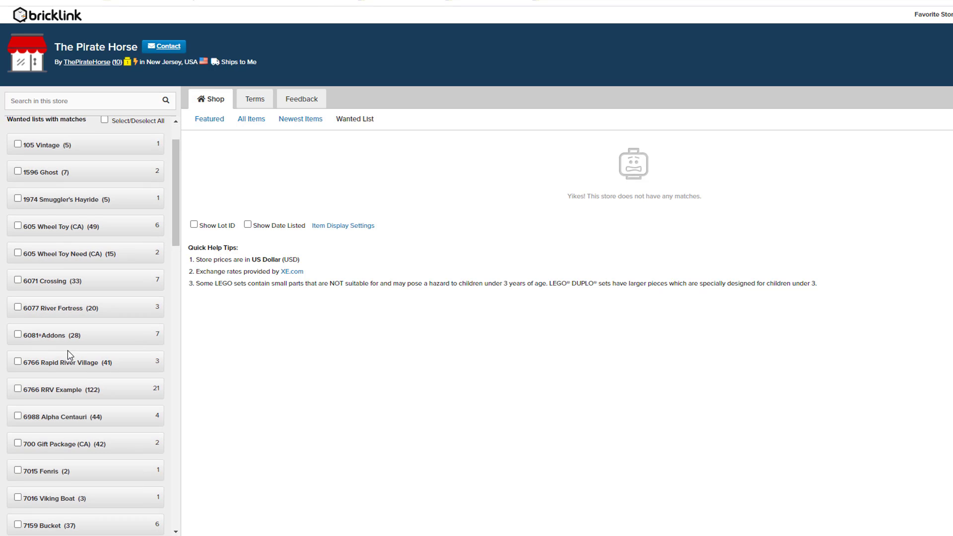
click(58, 368)
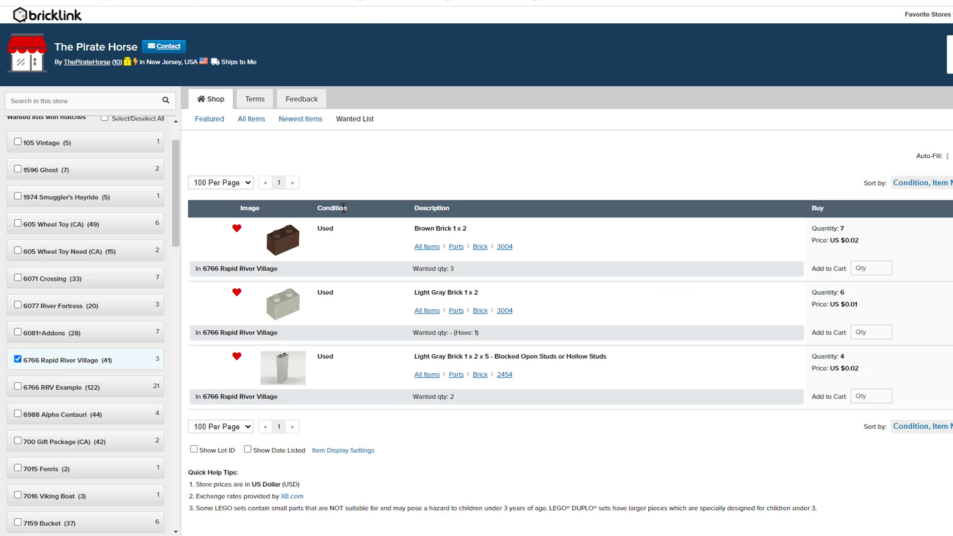
Step: Examine the light gray Brick 1 x 2 match and its wanted and have quantities
drag(271, 304, 331, 292)
drag(464, 332, 486, 342)
click(473, 346)
drag(450, 335, 454, 333)
click(499, 334)
drag(475, 331, 487, 339)
drag(279, 298, 279, 309)
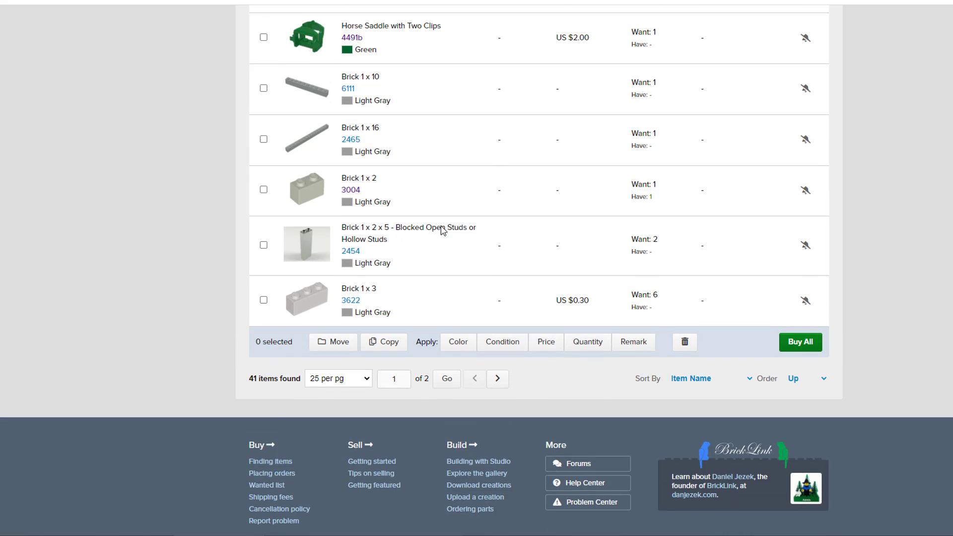
Step: Delete the light gray Brick 1 x 2 from the 6766 Rapid River Village wanted list
scroll(463, 239, up, 1)
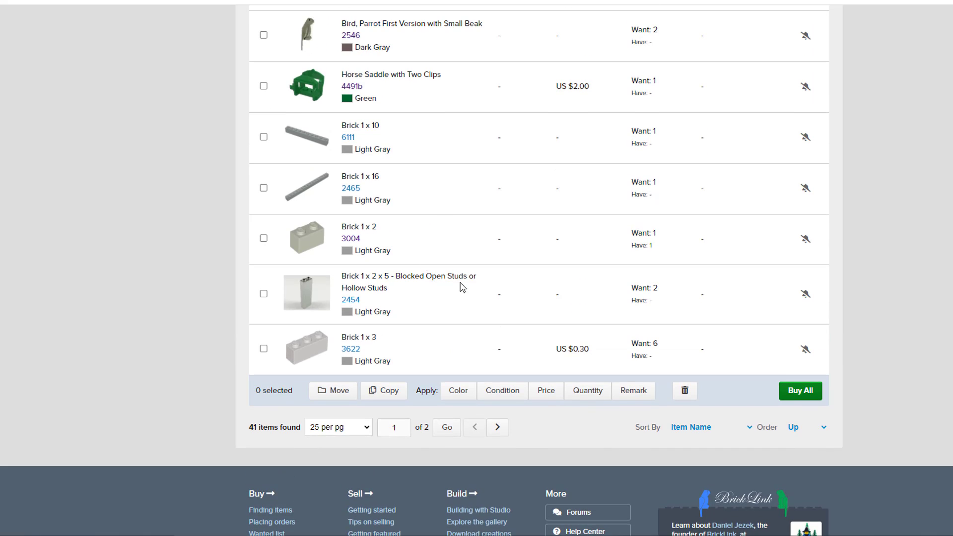
click(652, 246)
text(1)
click(653, 232)
click(263, 238)
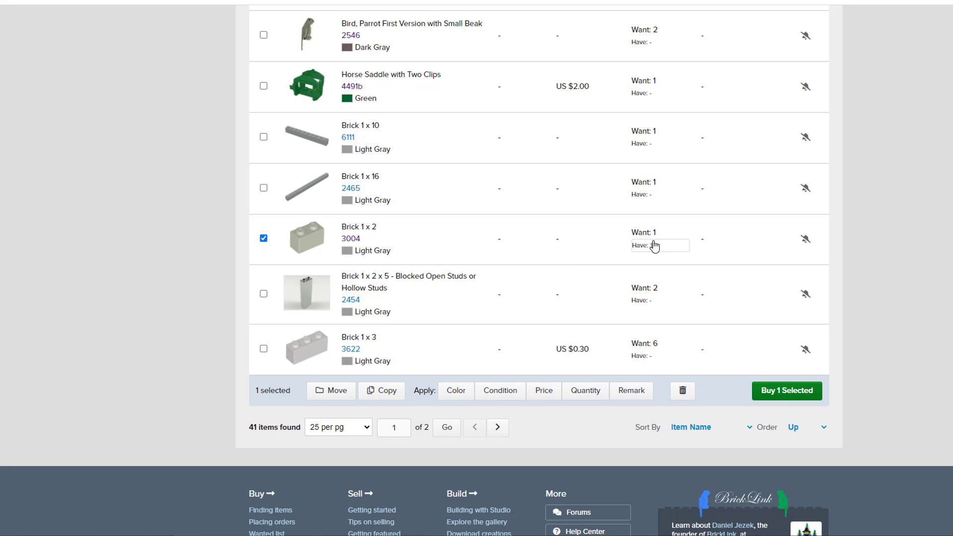
click(683, 391)
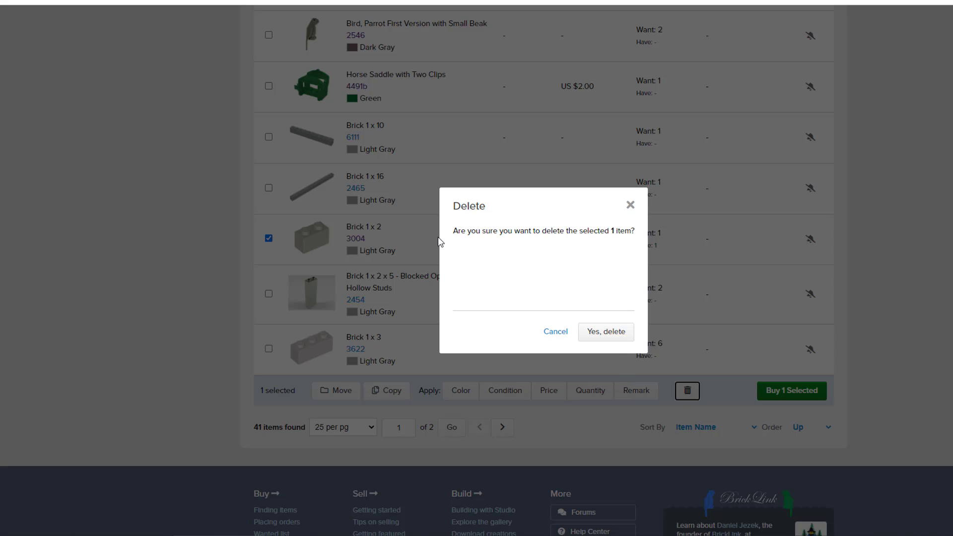
click(600, 331)
Step: Go back to the wanted lists overview and check the item count and completion of 6766 Rapid River Village
scroll(319, 377, up, 3)
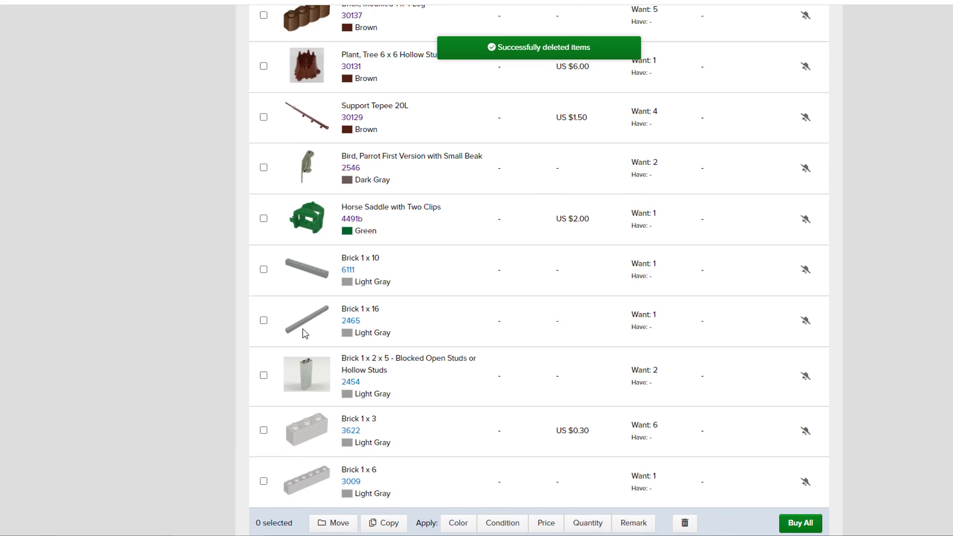
scroll(304, 334, up, 2)
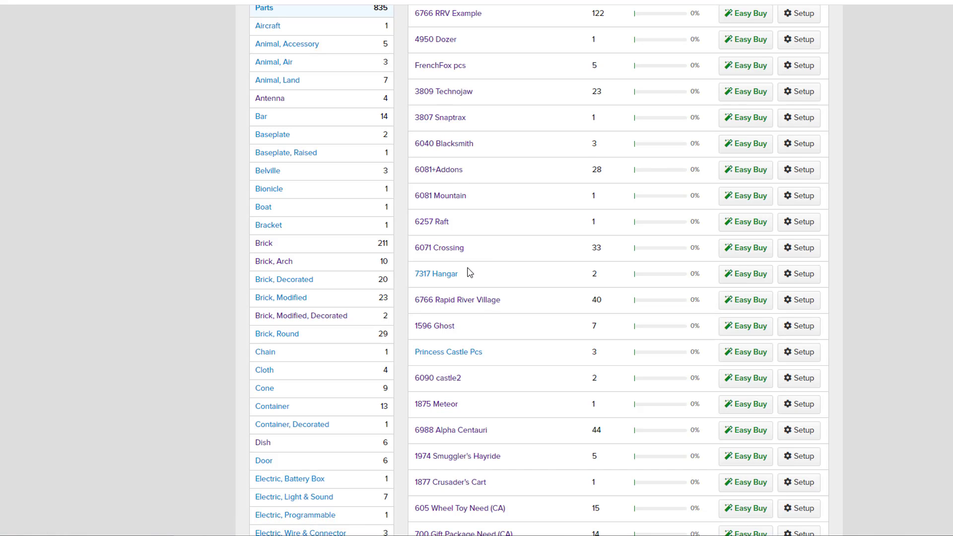
drag(593, 299, 601, 299)
click(633, 296)
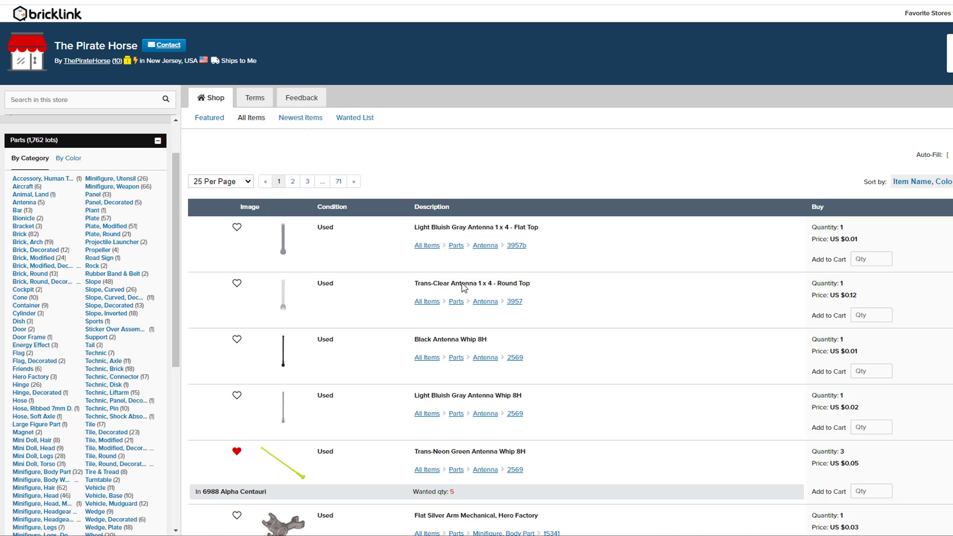
Step: Reload The Pirate Horse store's wanted list matches, restrict them to 6766 Rapid River Village and check the wanted quantities
click(363, 119)
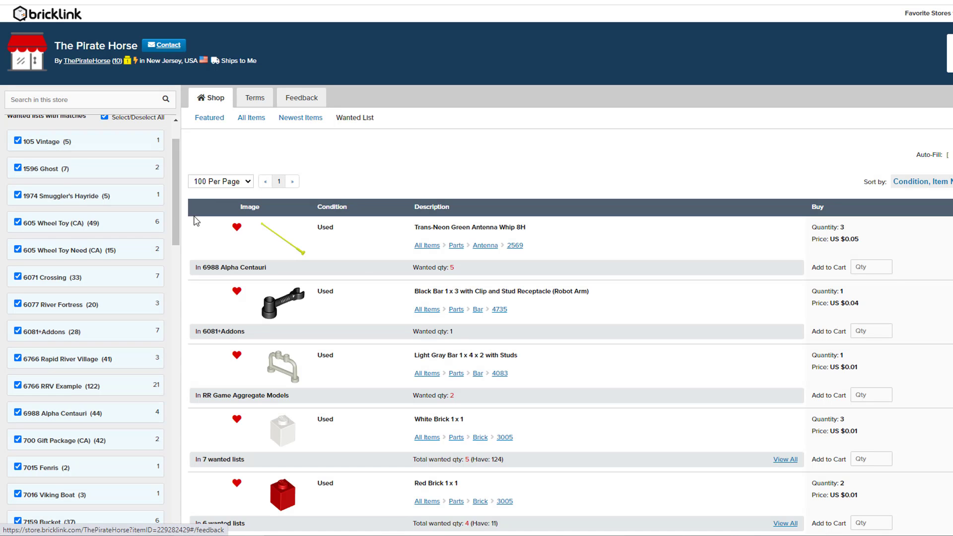
click(104, 118)
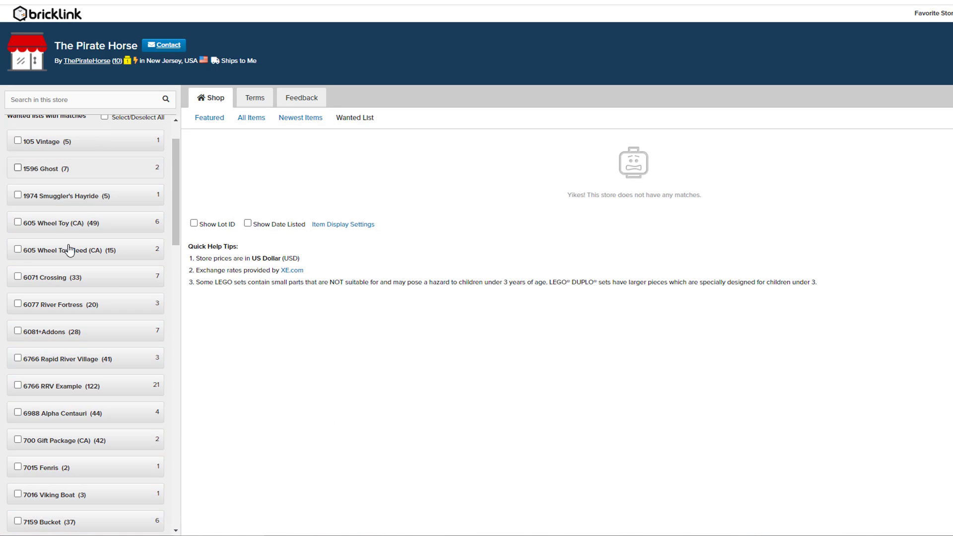
click(54, 358)
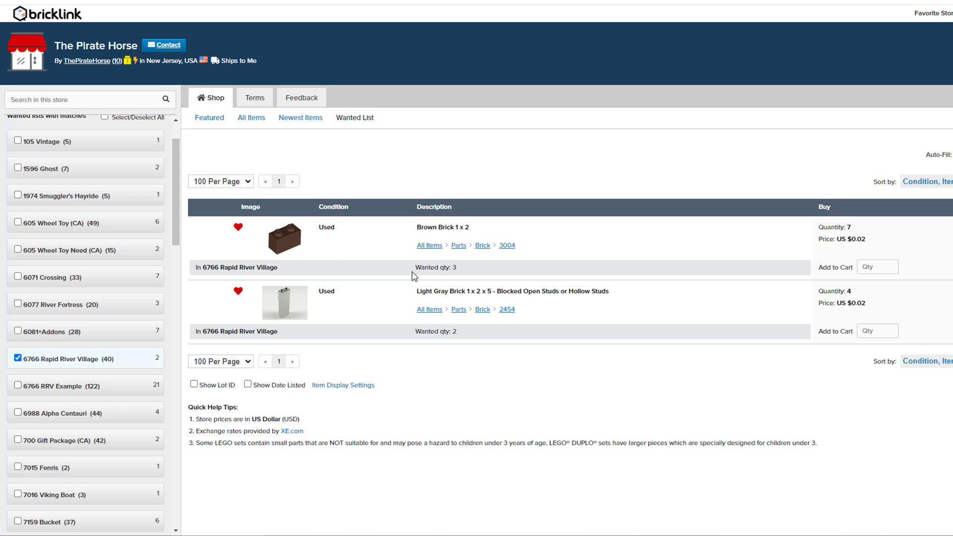
drag(414, 269, 385, 271)
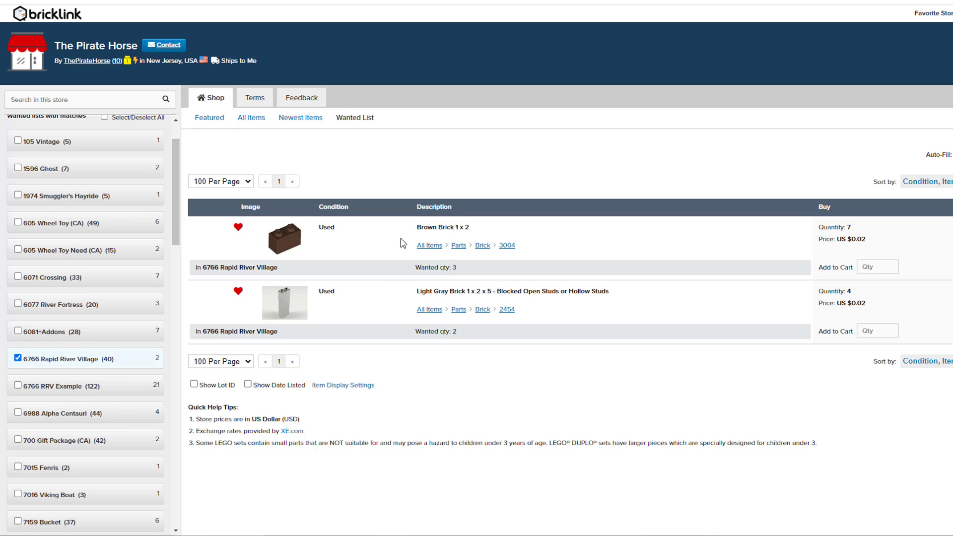